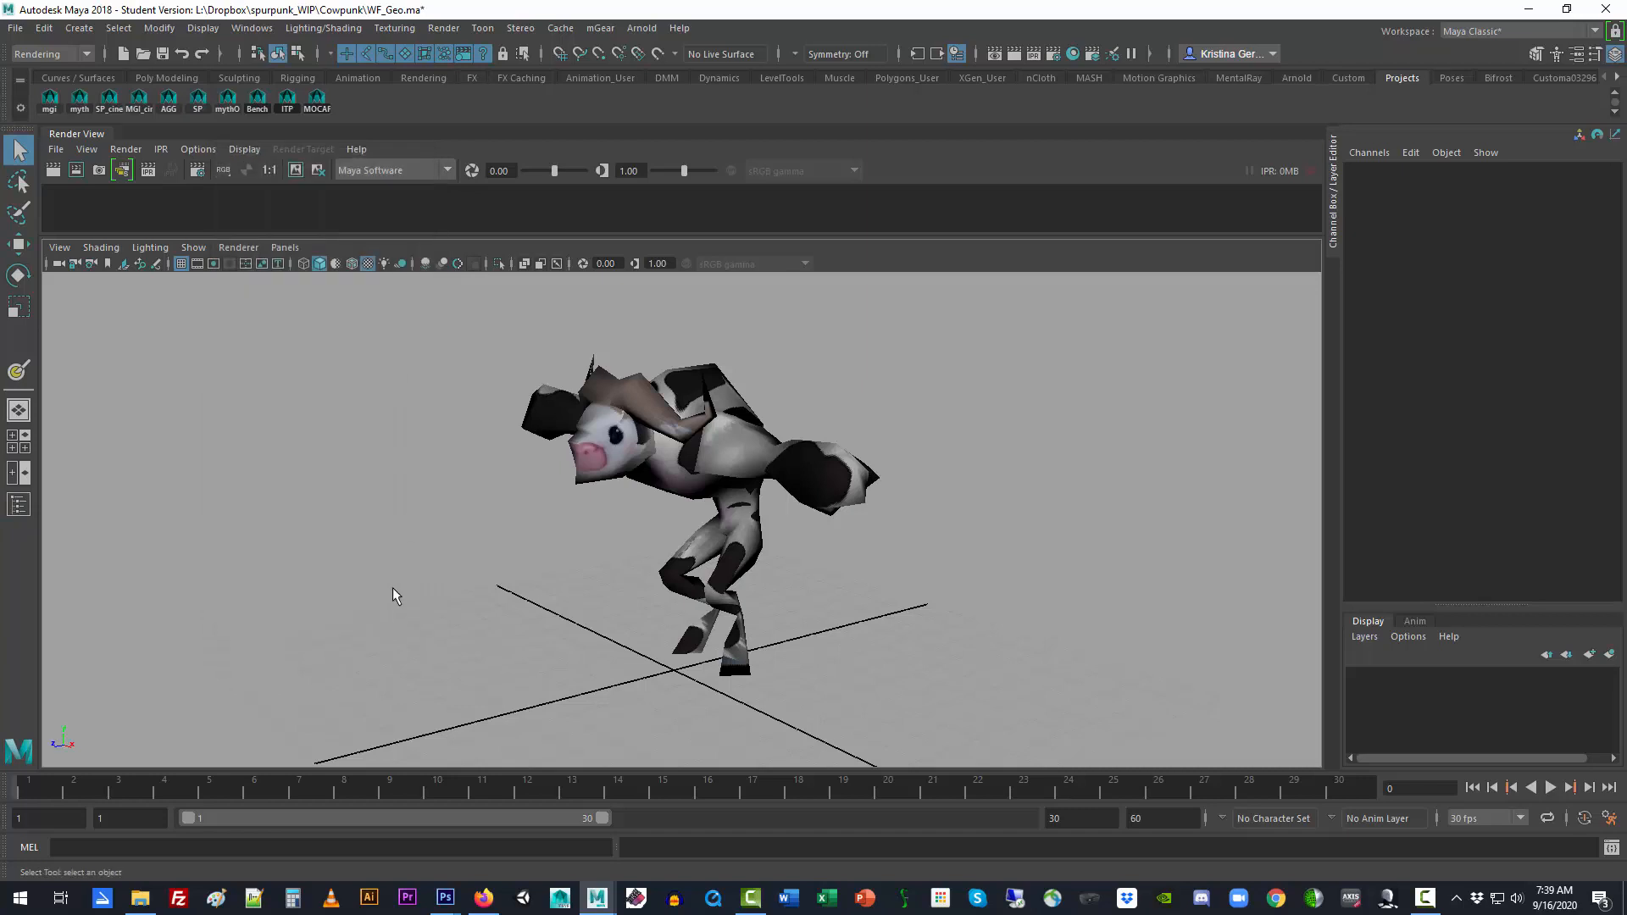
Examine the textured cow character from the front, side and back, including its mesh wireframe
{"action": "left_click_drag", "start_coordinate": [451, 561], "coordinate": [507, 577], "text": "alt"}
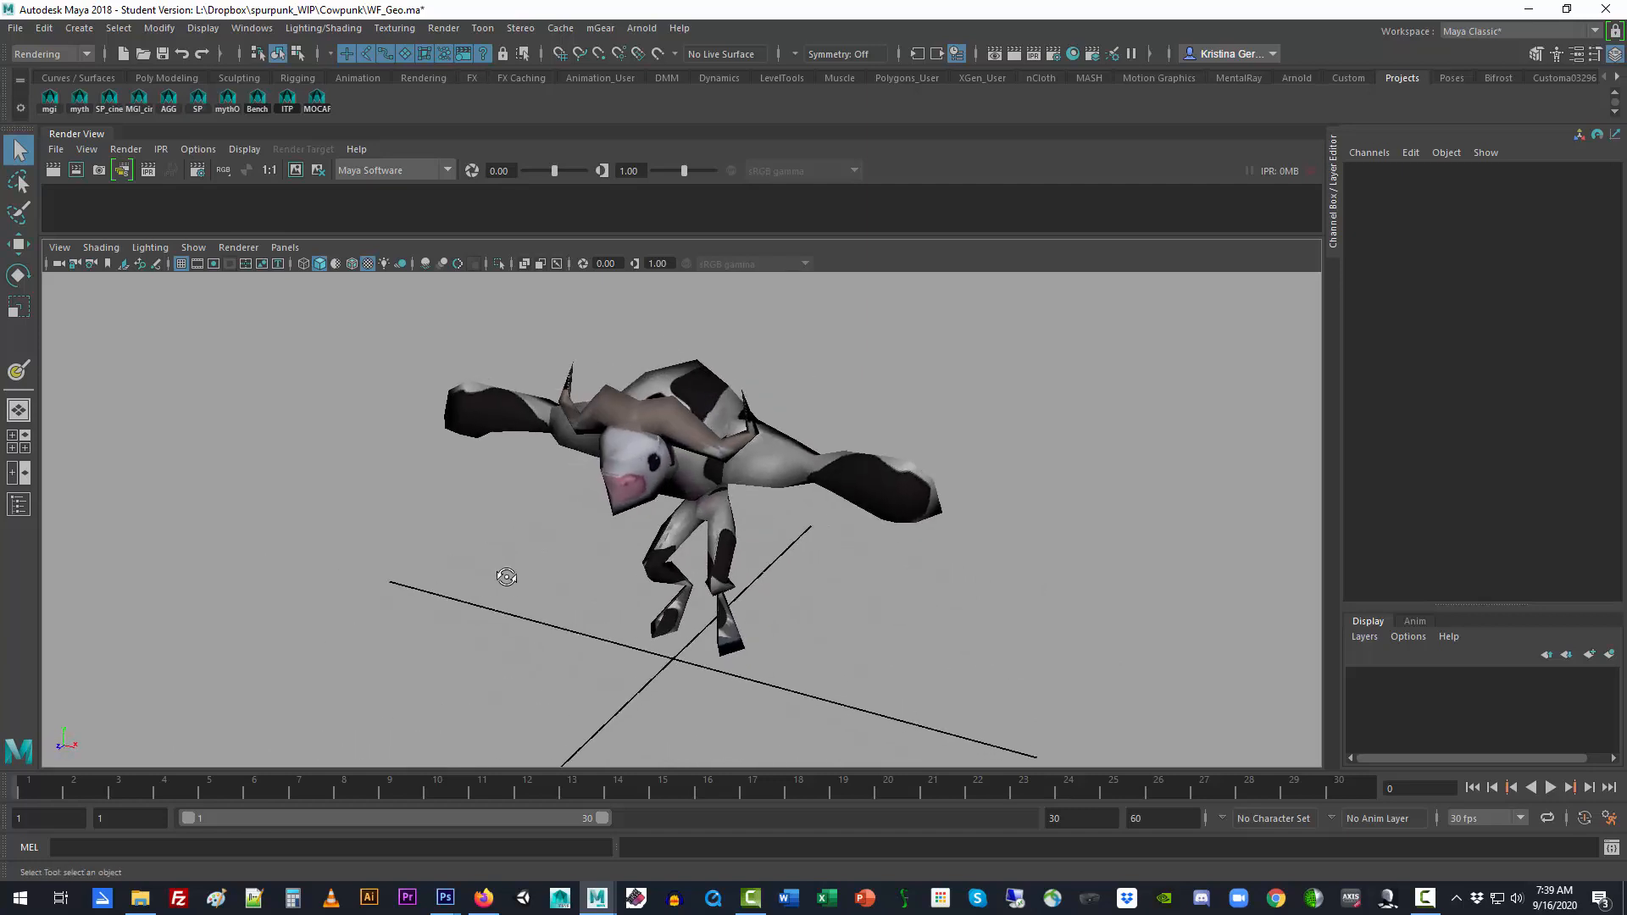
{"action": "left_click", "coordinate": [693, 526]}
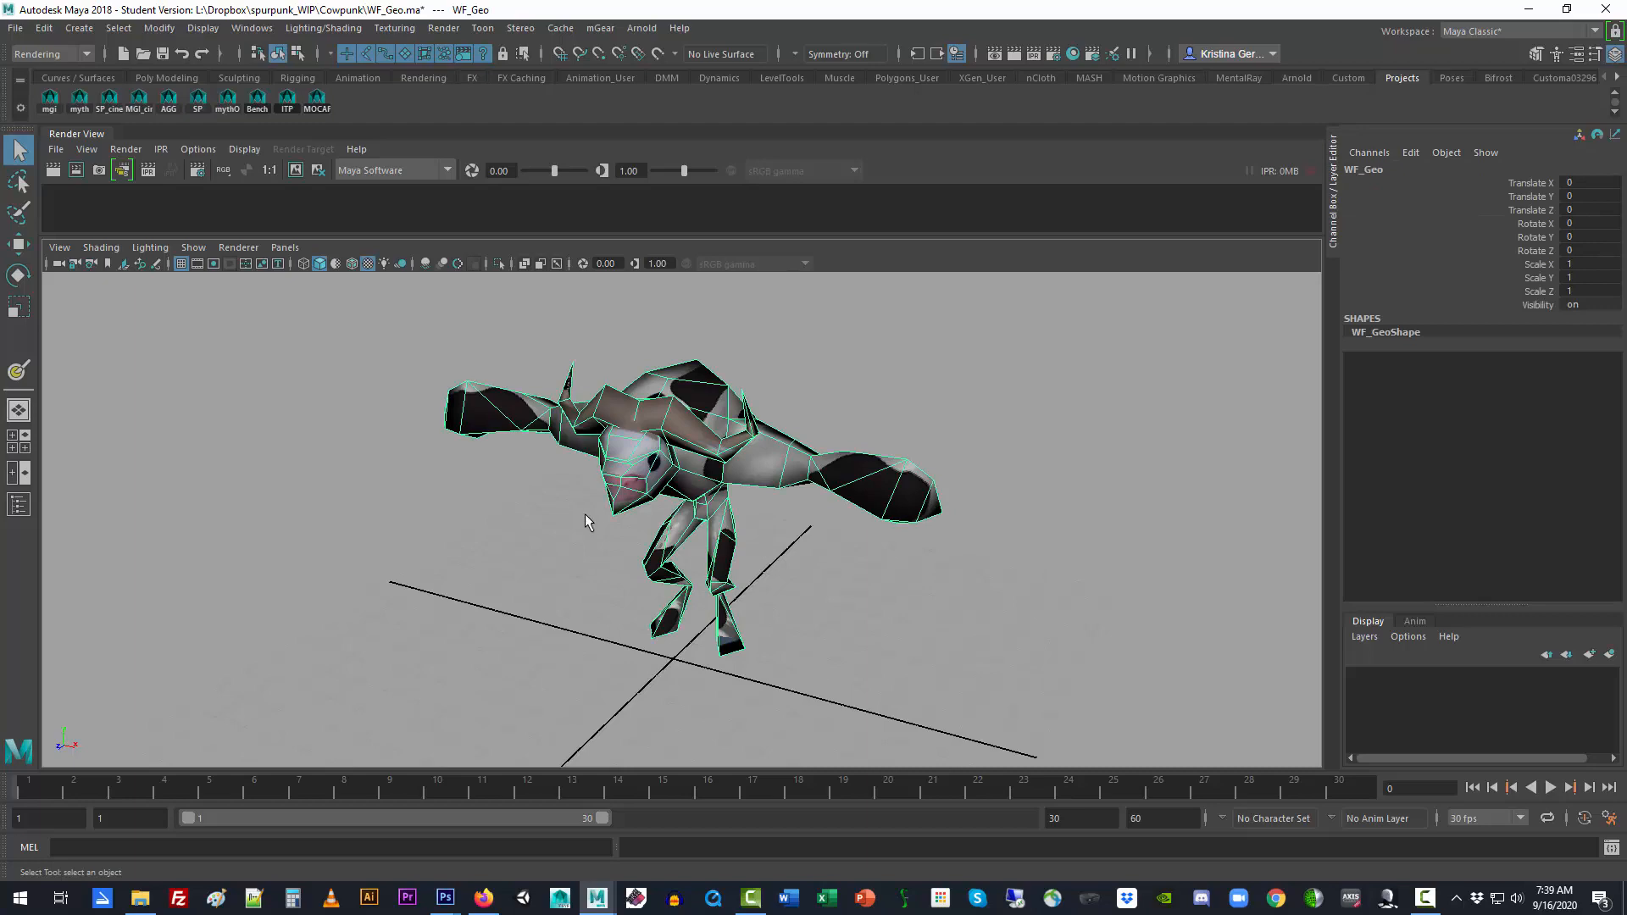
{"action": "left_click_drag", "start_coordinate": [585, 514], "coordinate": [729, 522], "text": "alt"}
{"action": "left_click", "coordinate": [730, 523]}
{"action": "left_click_drag", "start_coordinate": [636, 583], "coordinate": [767, 618], "text": "alt"}
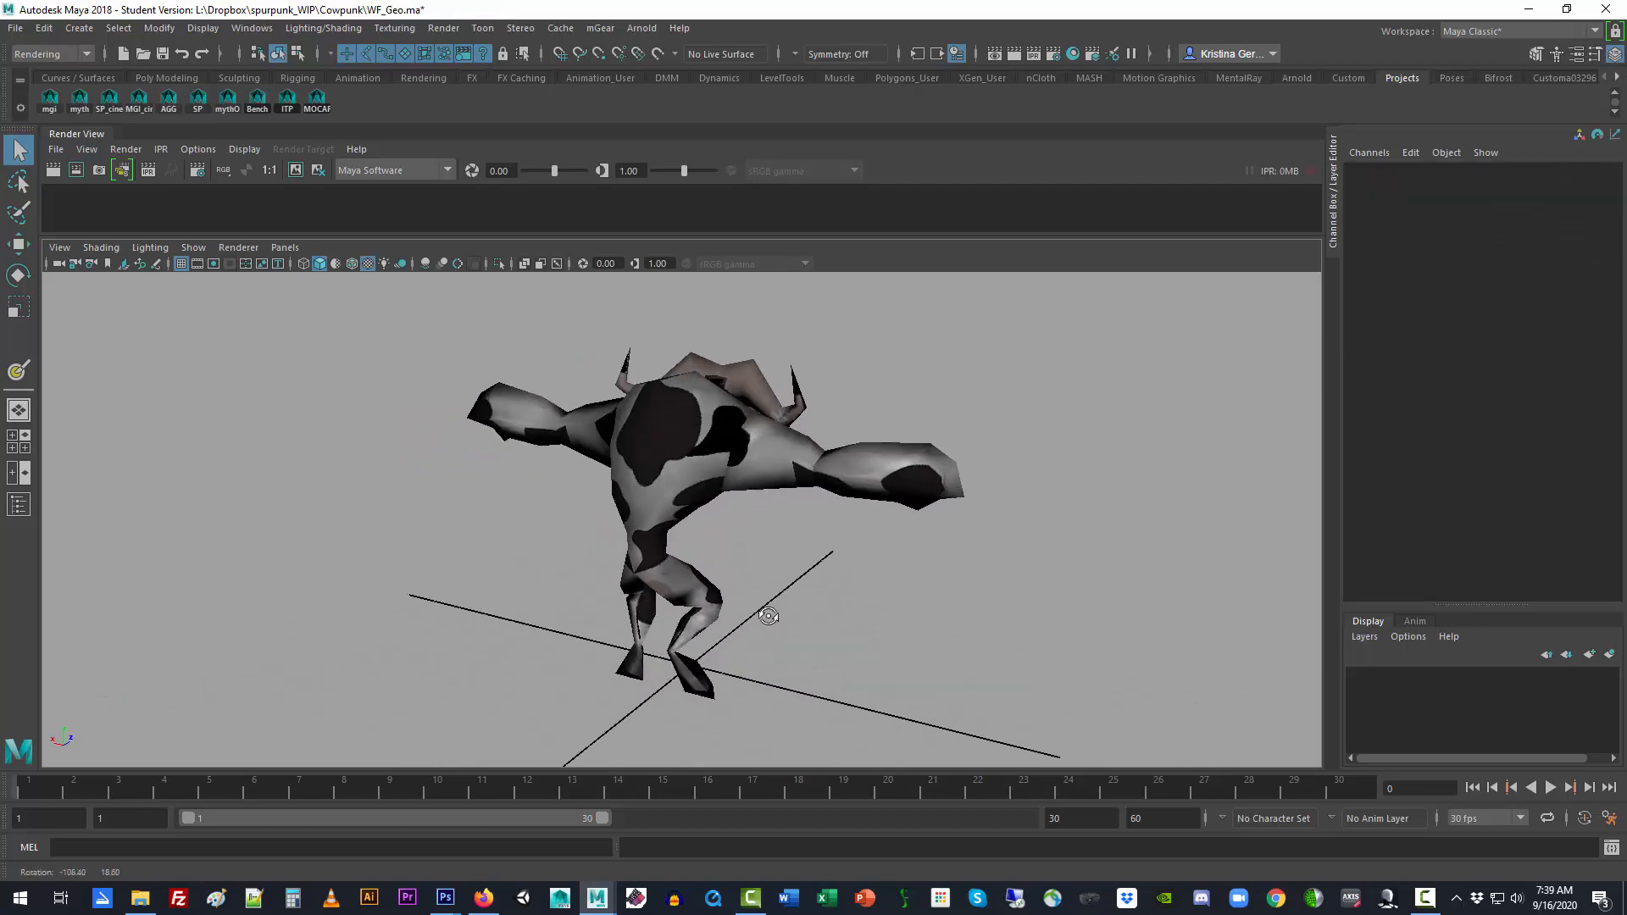
{"action": "scroll", "coordinate": [743, 436], "scroll_direction": "up", "scroll_amount": 2}
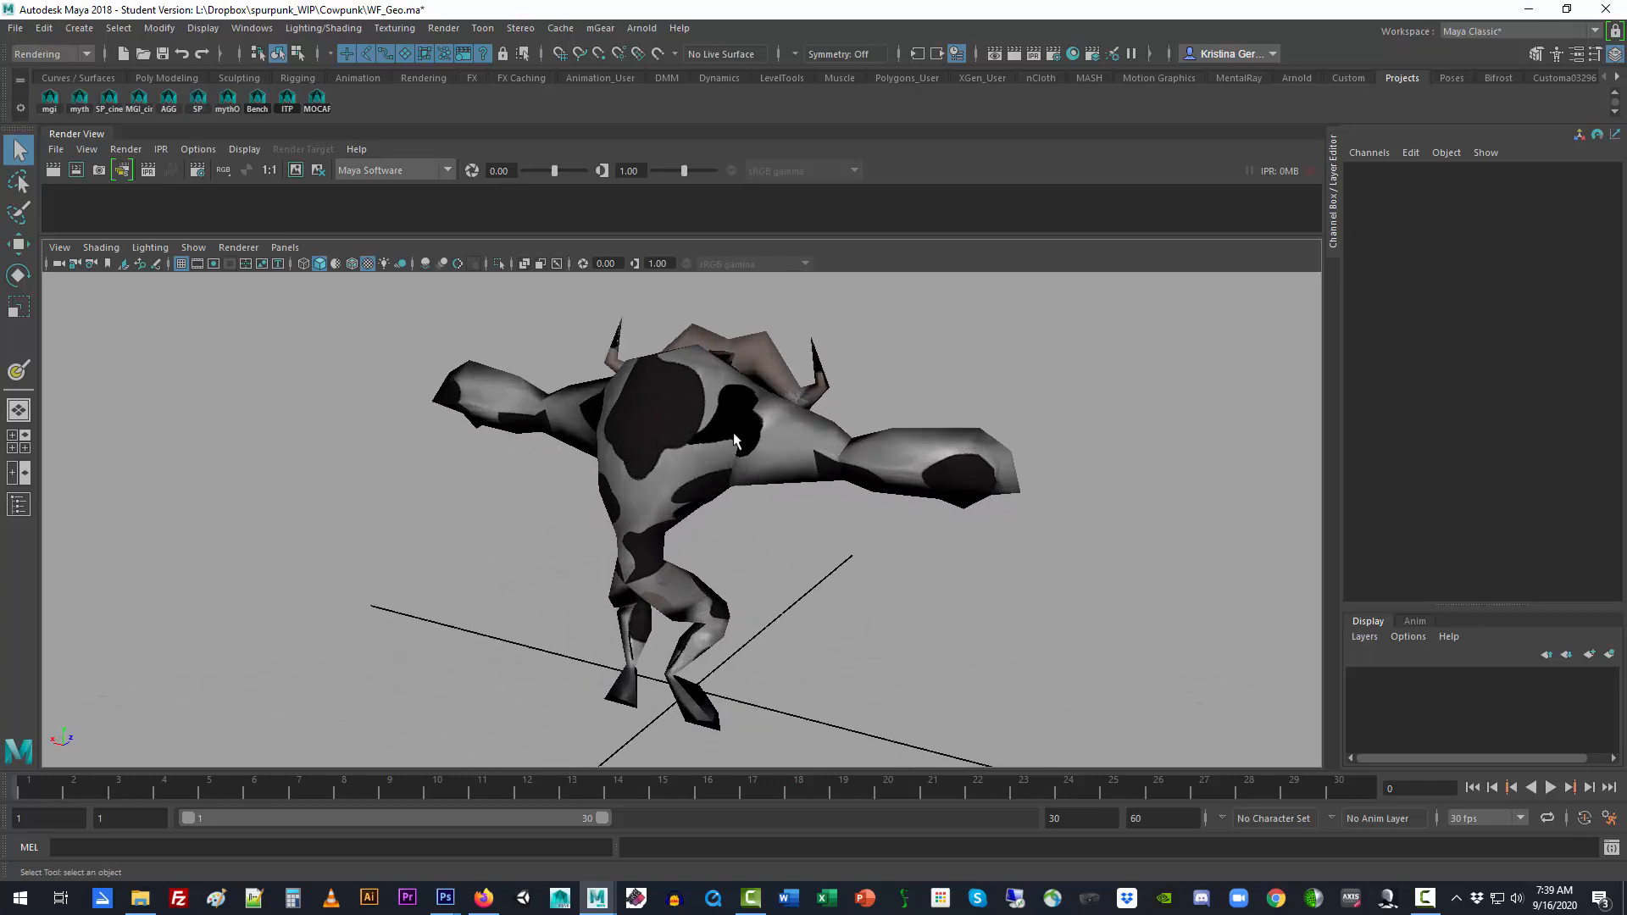
{"action": "left_click_drag", "start_coordinate": [658, 519], "coordinate": [852, 437], "text": "alt"}
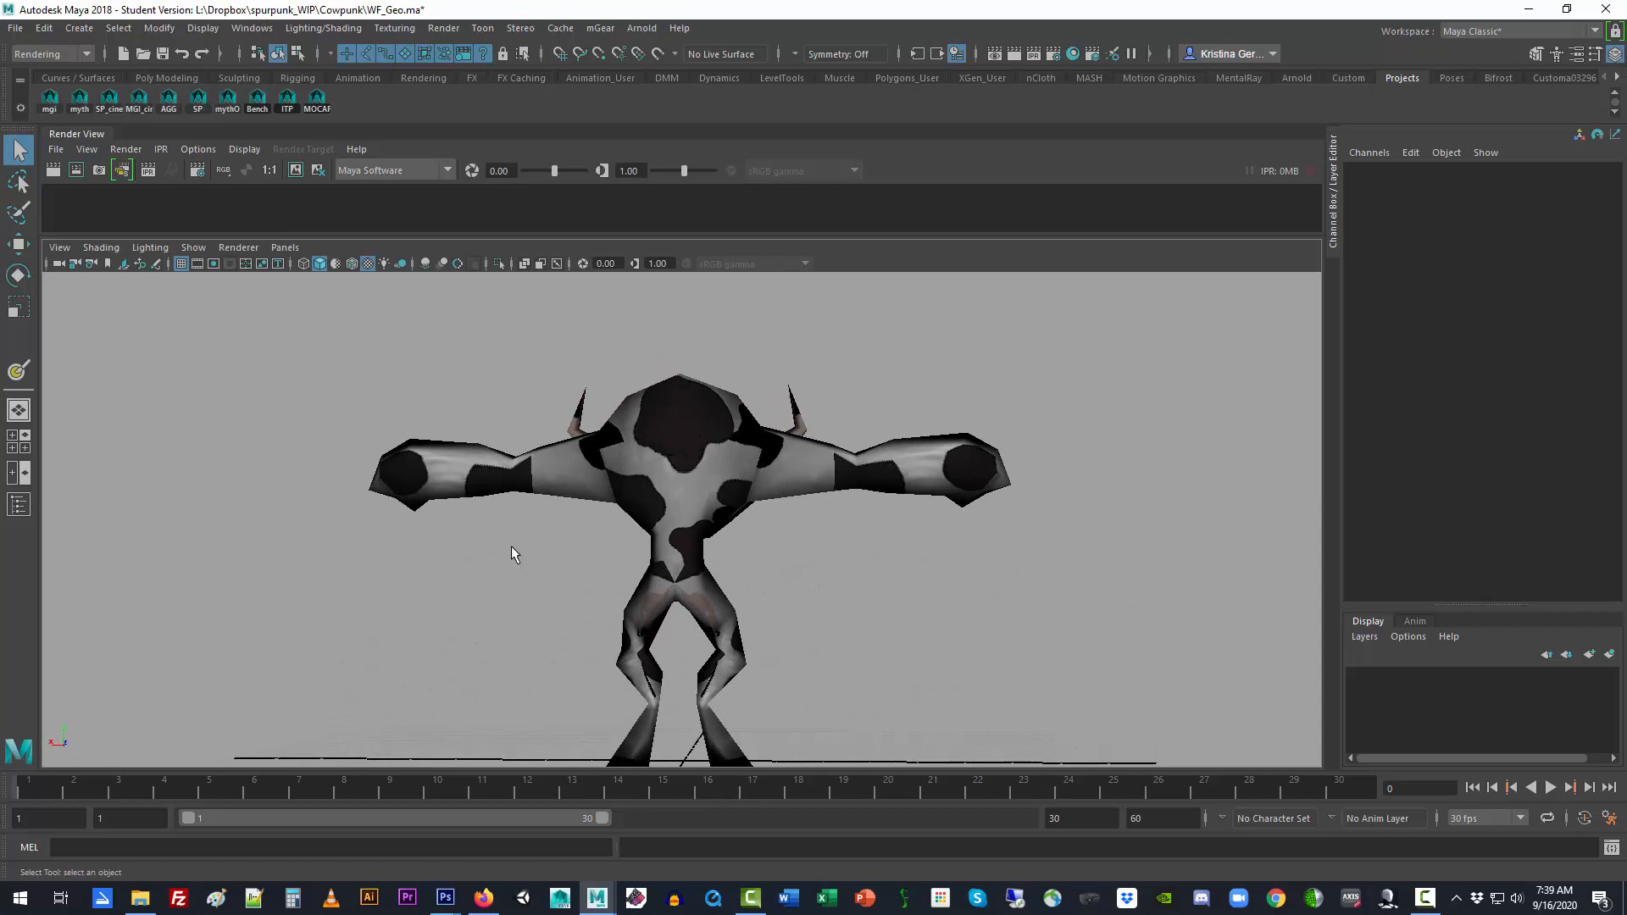
{"action": "left_click_drag", "start_coordinate": [512, 552], "coordinate": [851, 574], "text": "alt"}
Select the cow mesh, switch to the Modeling menu set and open its UV layout in the UV Editor beside the character
{"action": "left_click", "coordinate": [905, 493]}
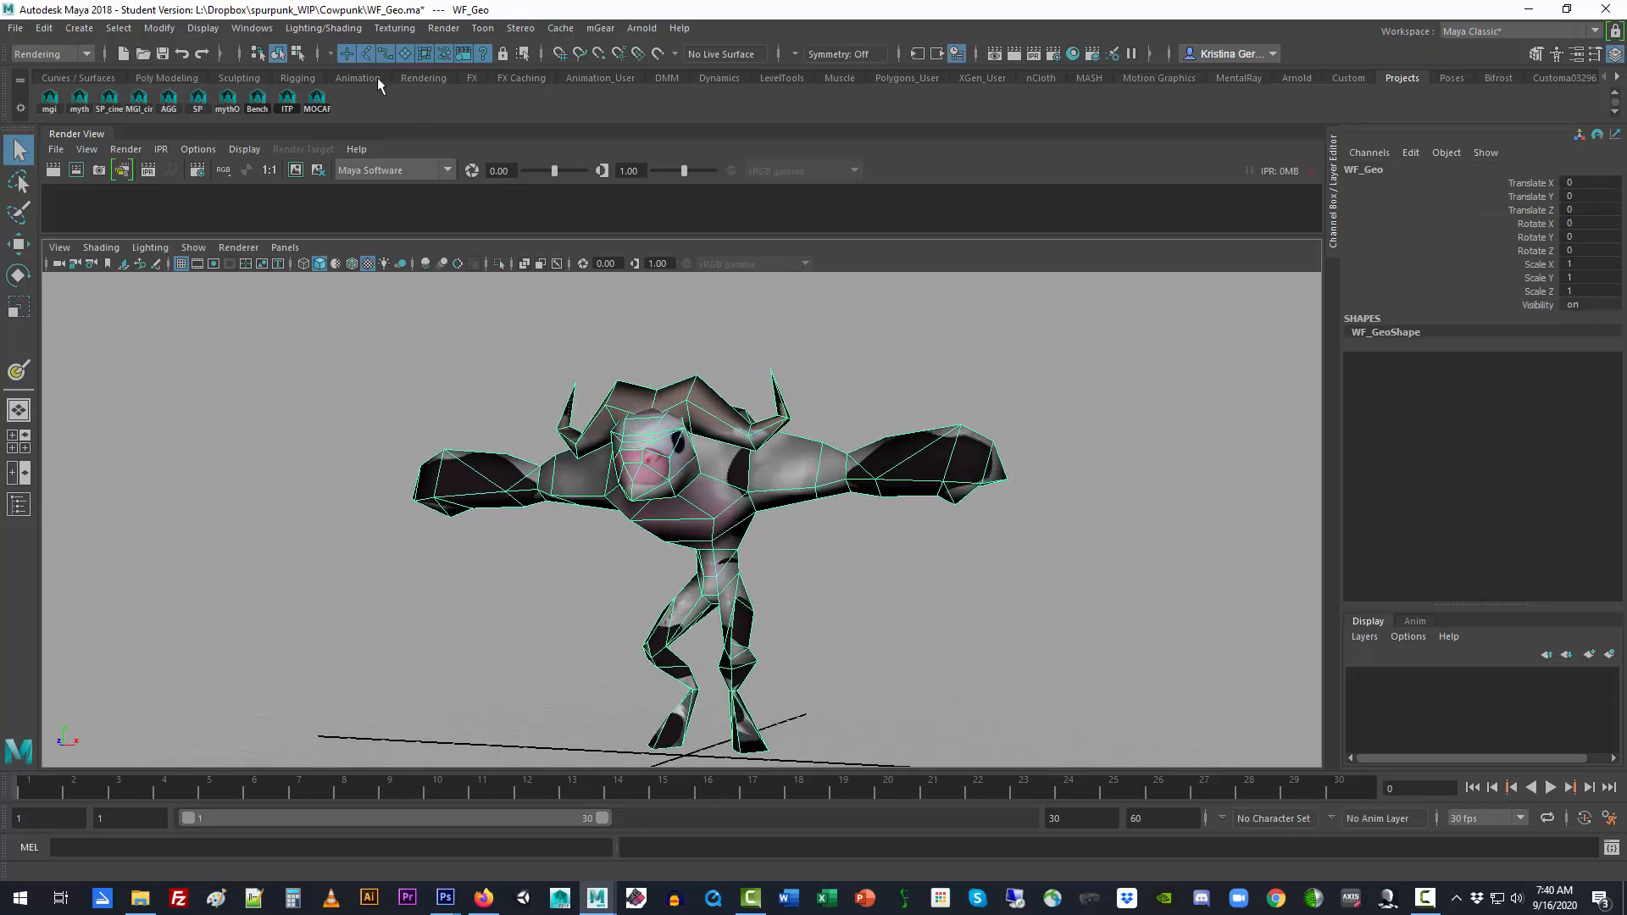
{"action": "left_click", "coordinate": [252, 28]}
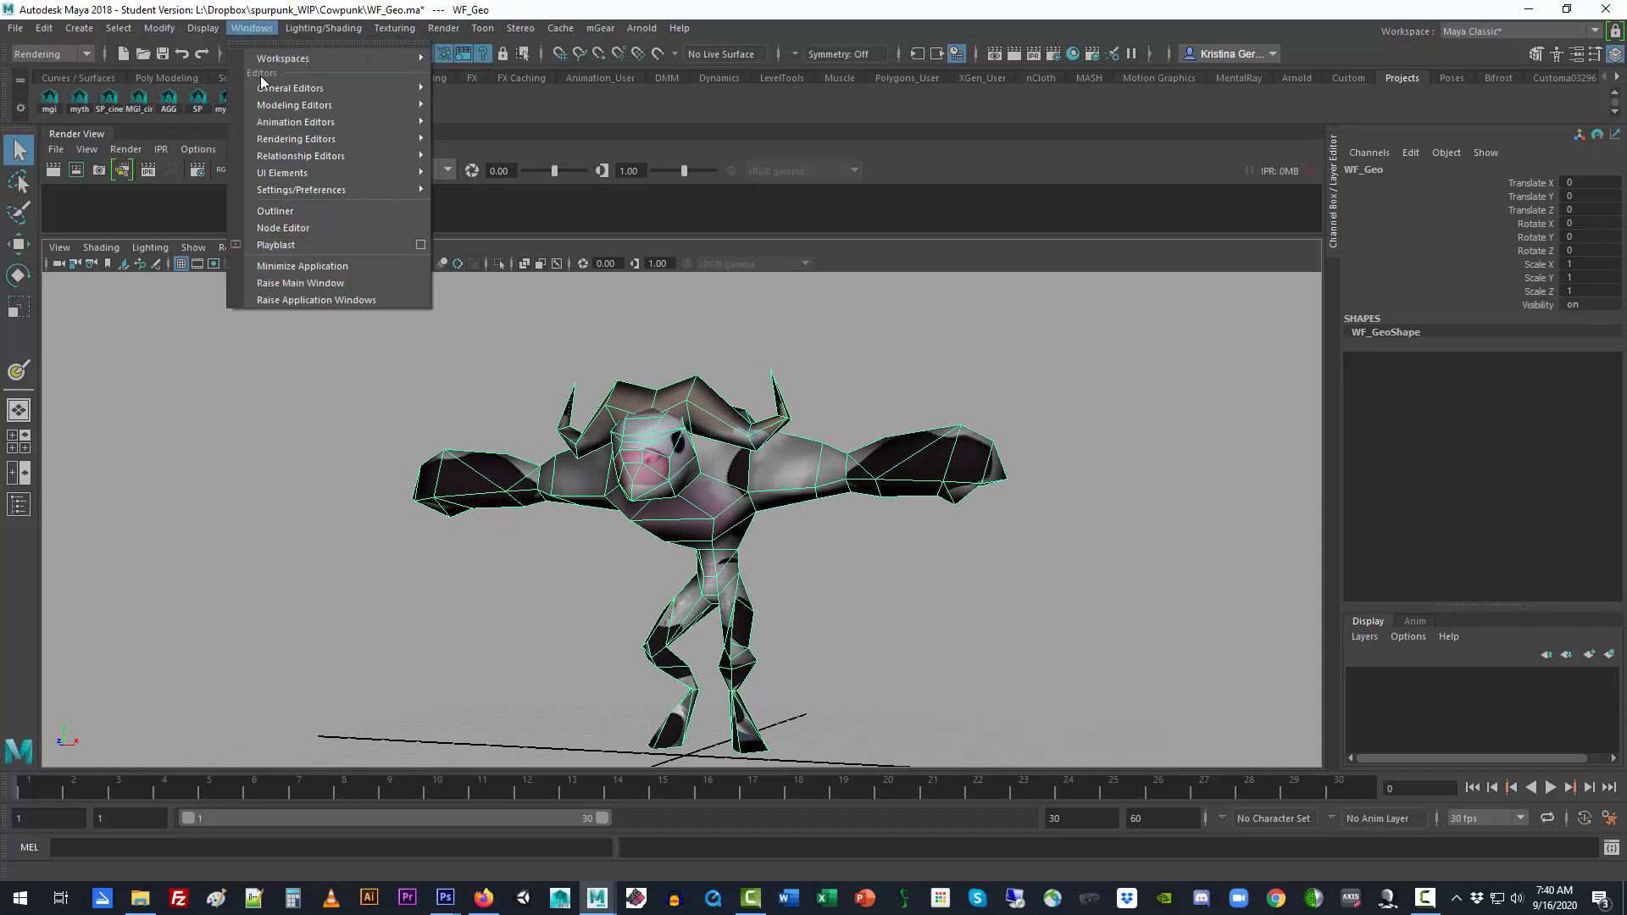
{"action": "left_click", "coordinate": [56, 54]}
{"action": "left_click", "coordinate": [38, 71]}
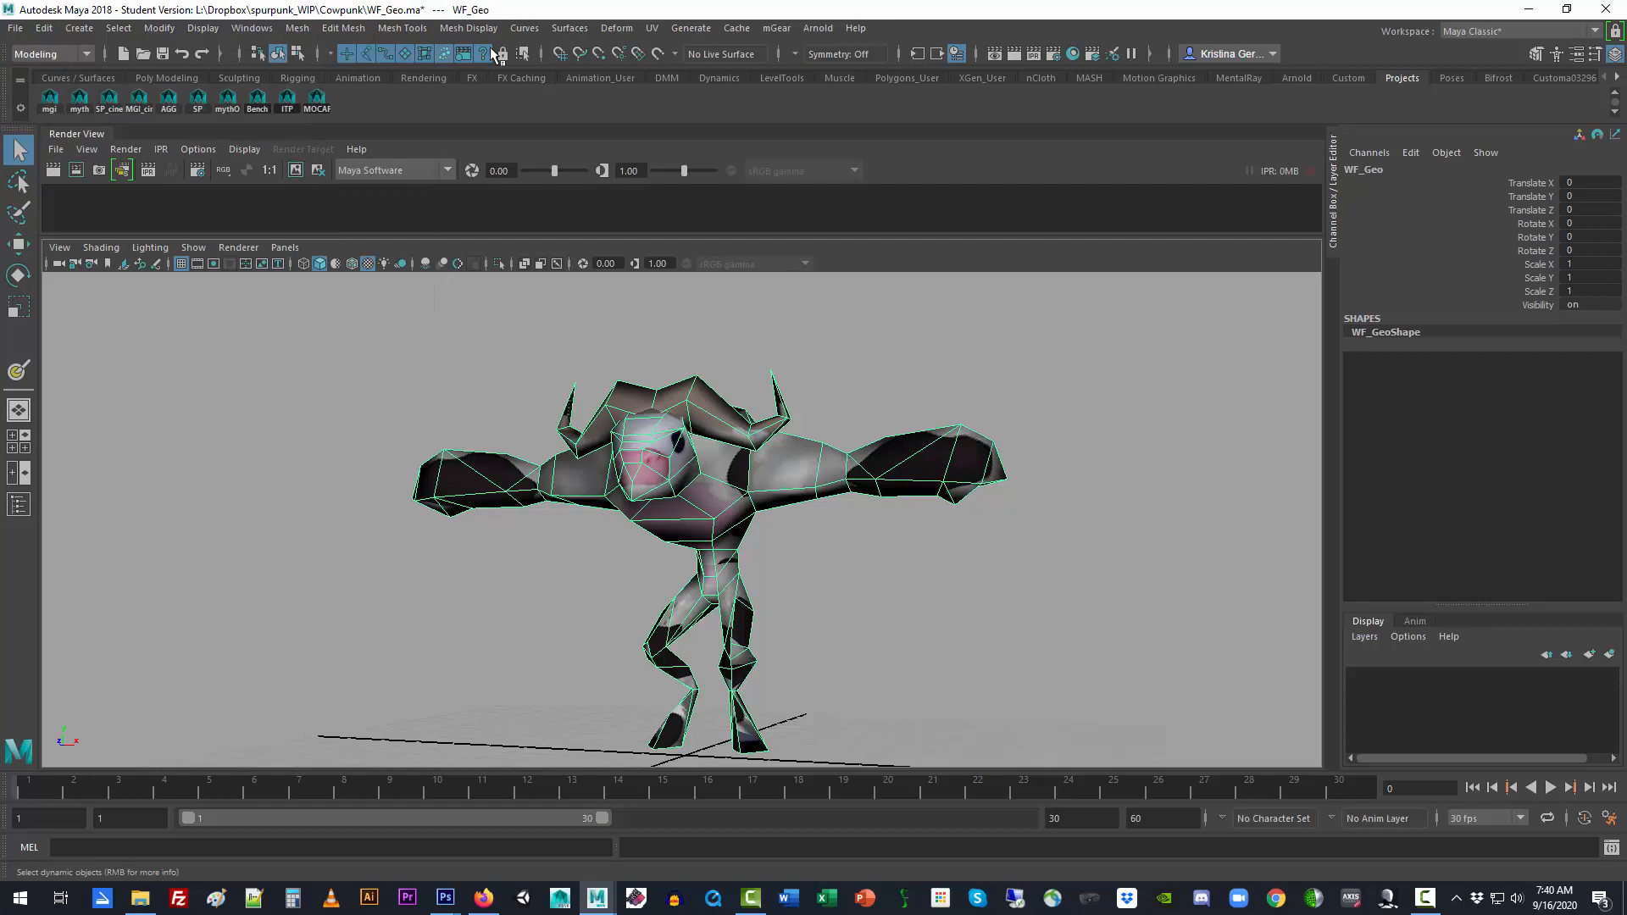
{"action": "left_click", "coordinate": [653, 29]}
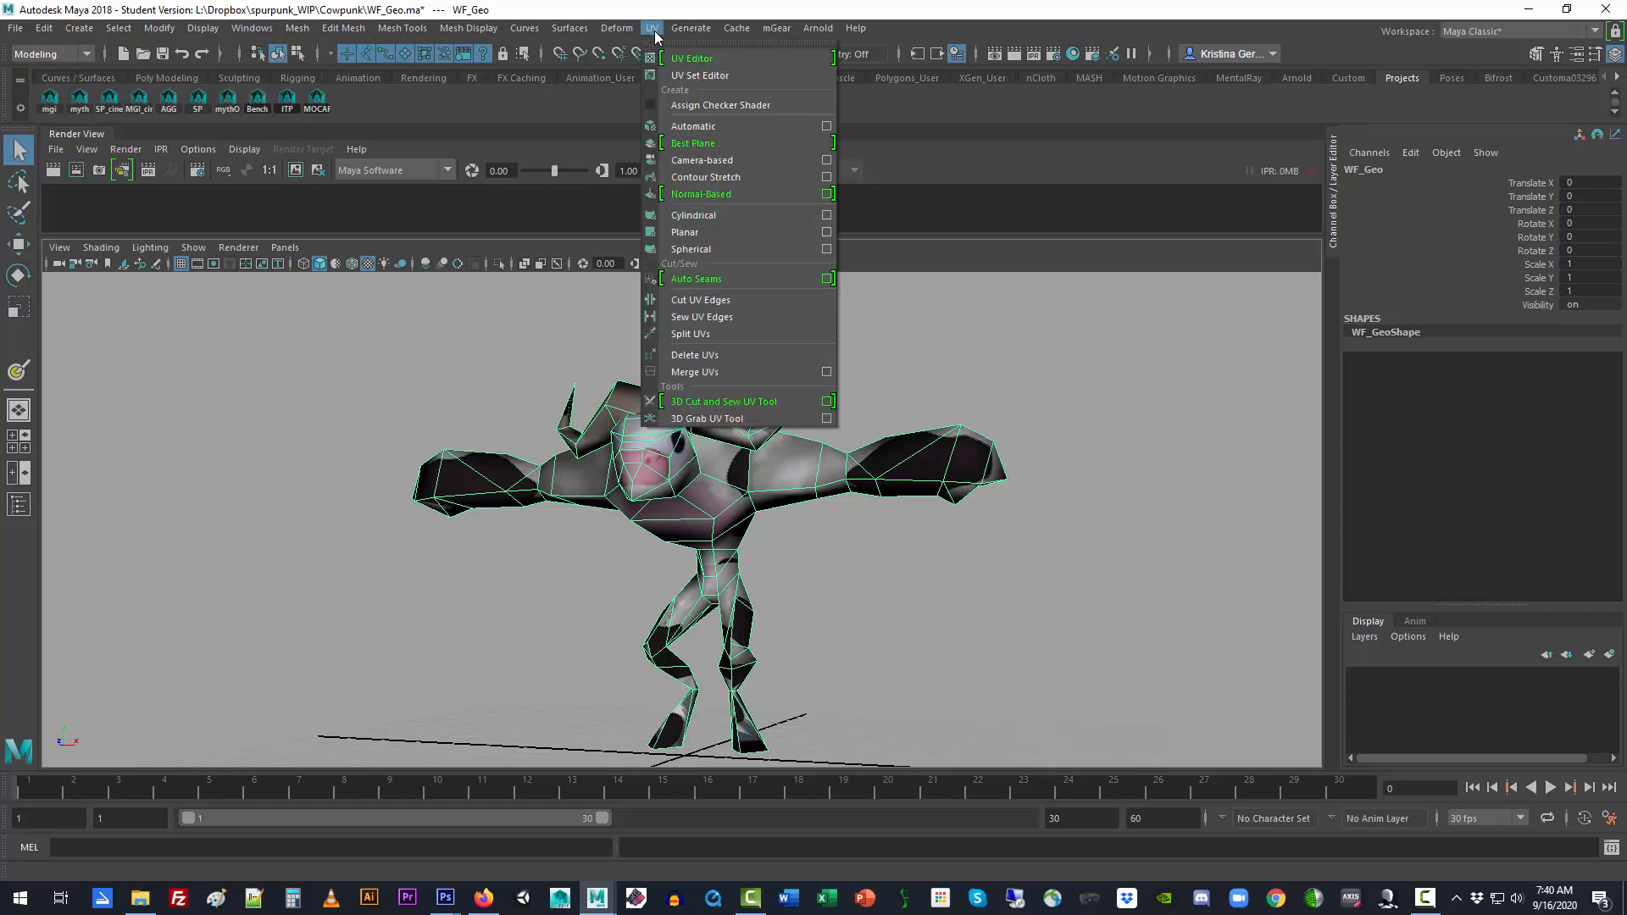
{"action": "left_click", "coordinate": [692, 58]}
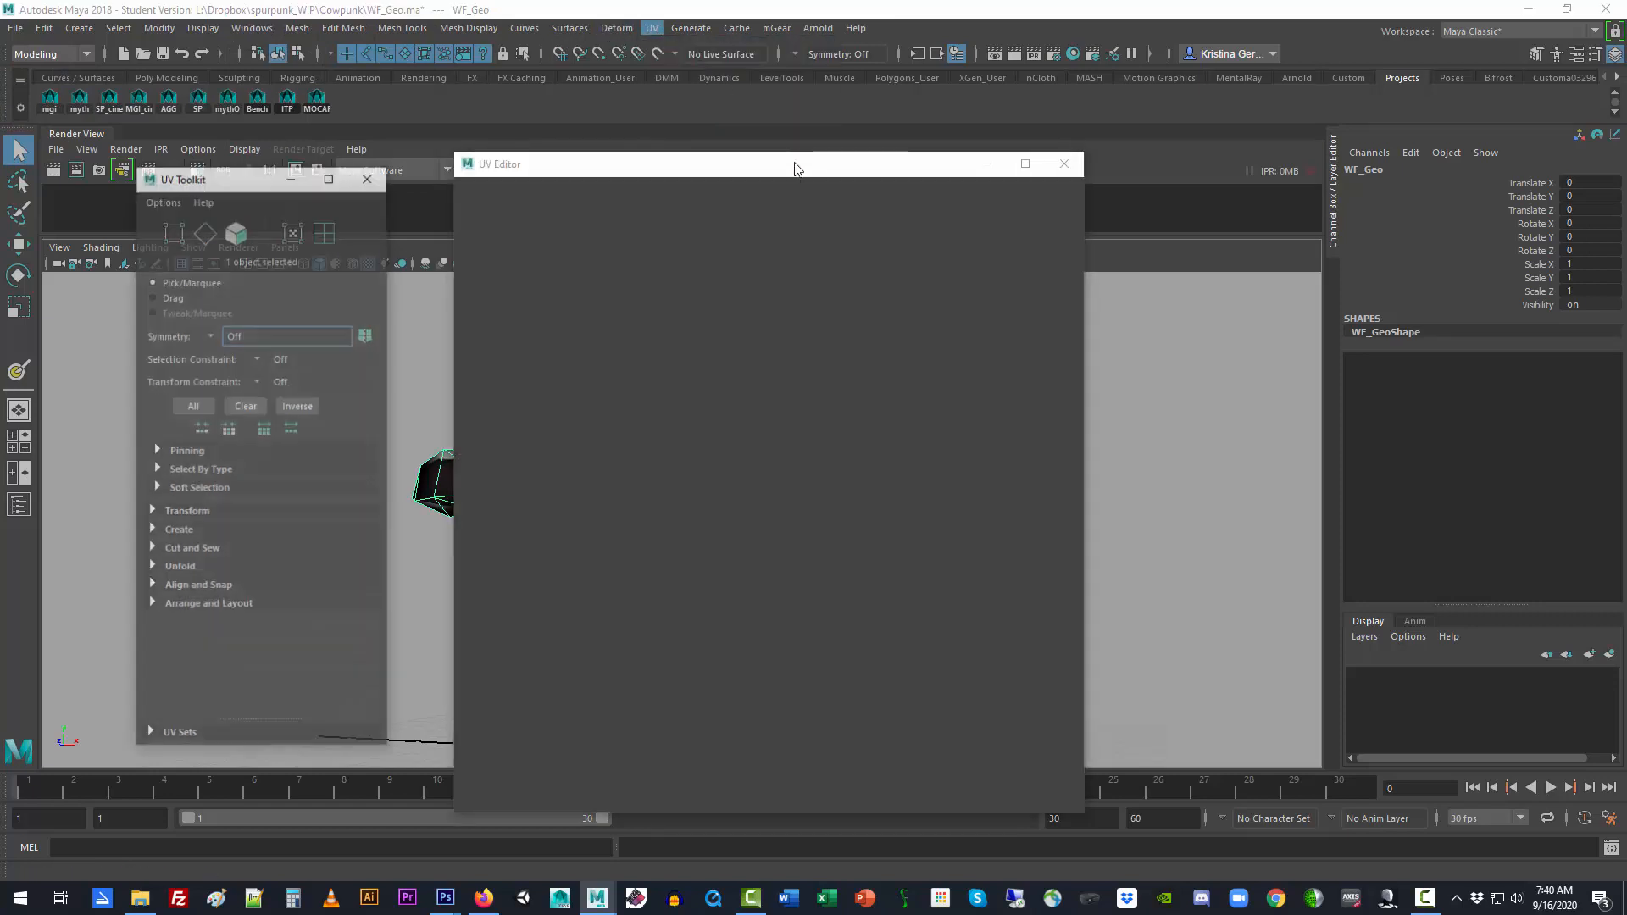
{"action": "left_click_drag", "start_coordinate": [795, 168], "coordinate": [1144, 74]}
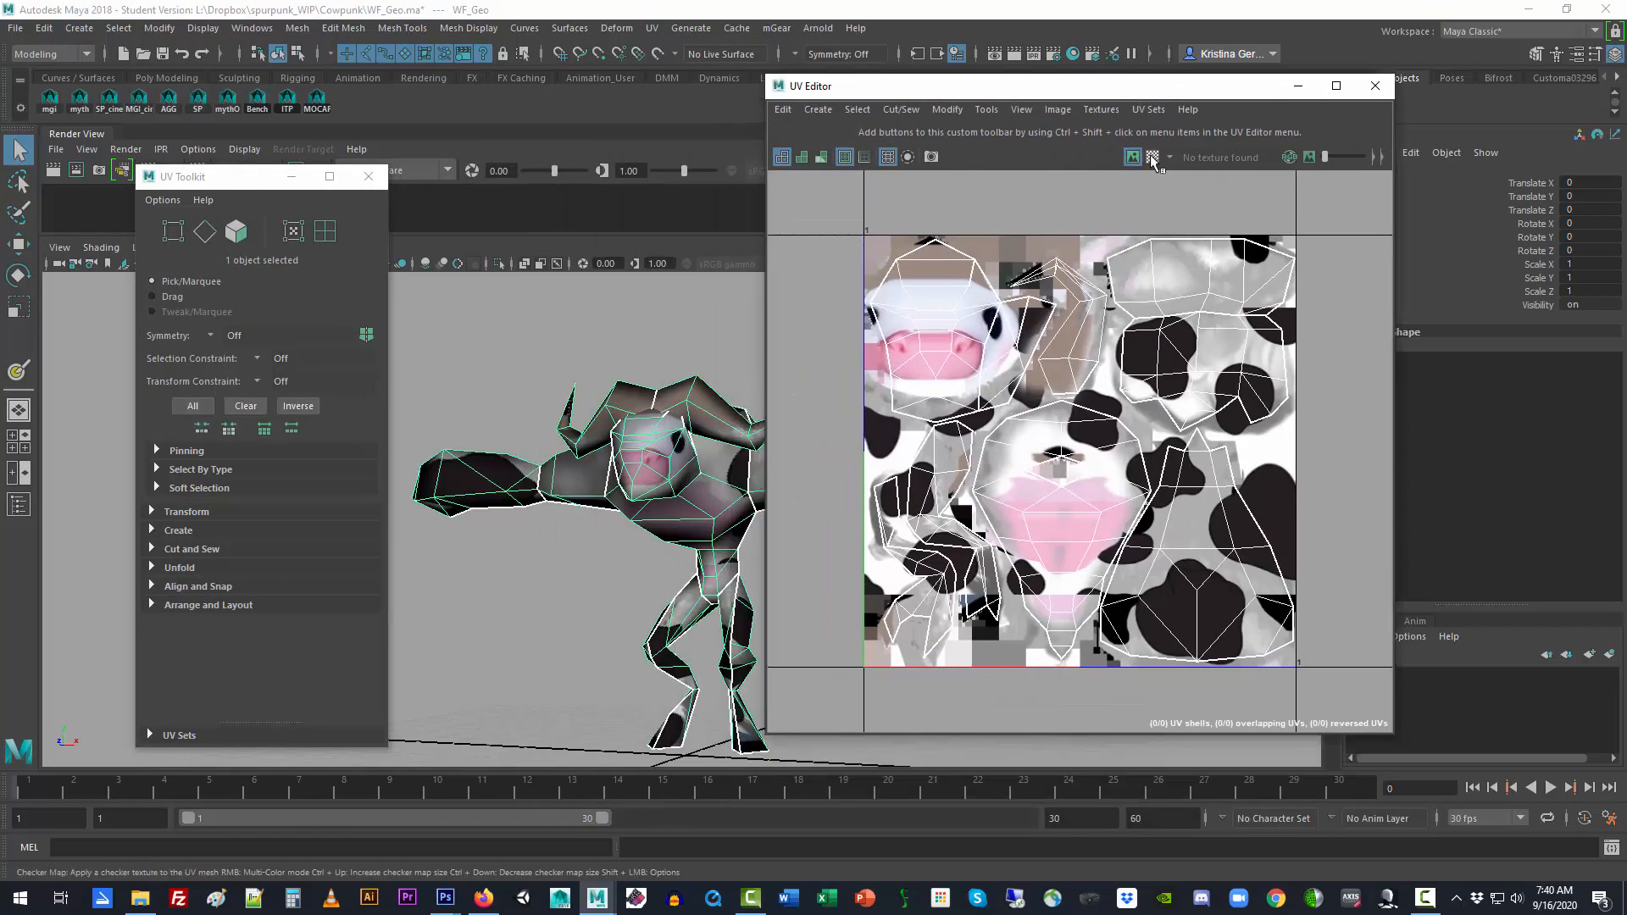
Toggle the texture display off and on in the UV Editor, and dim the image behind the UV shells
{"action": "left_click", "coordinate": [1152, 156]}
{"action": "left_click", "coordinate": [1142, 160]}
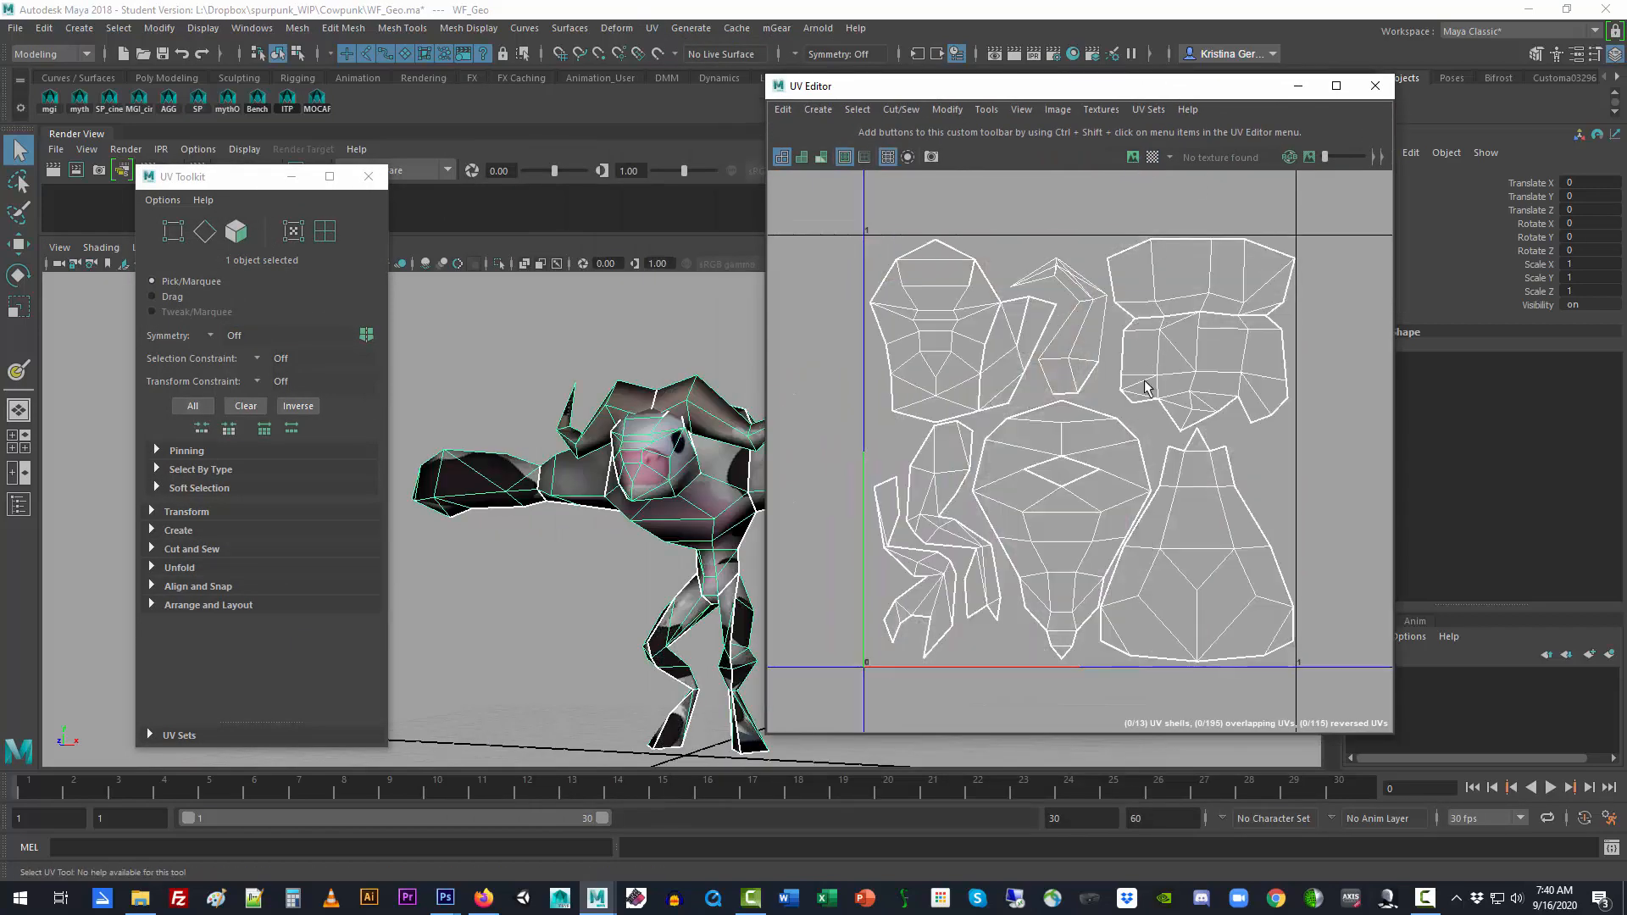
{"action": "left_click", "coordinate": [1134, 159]}
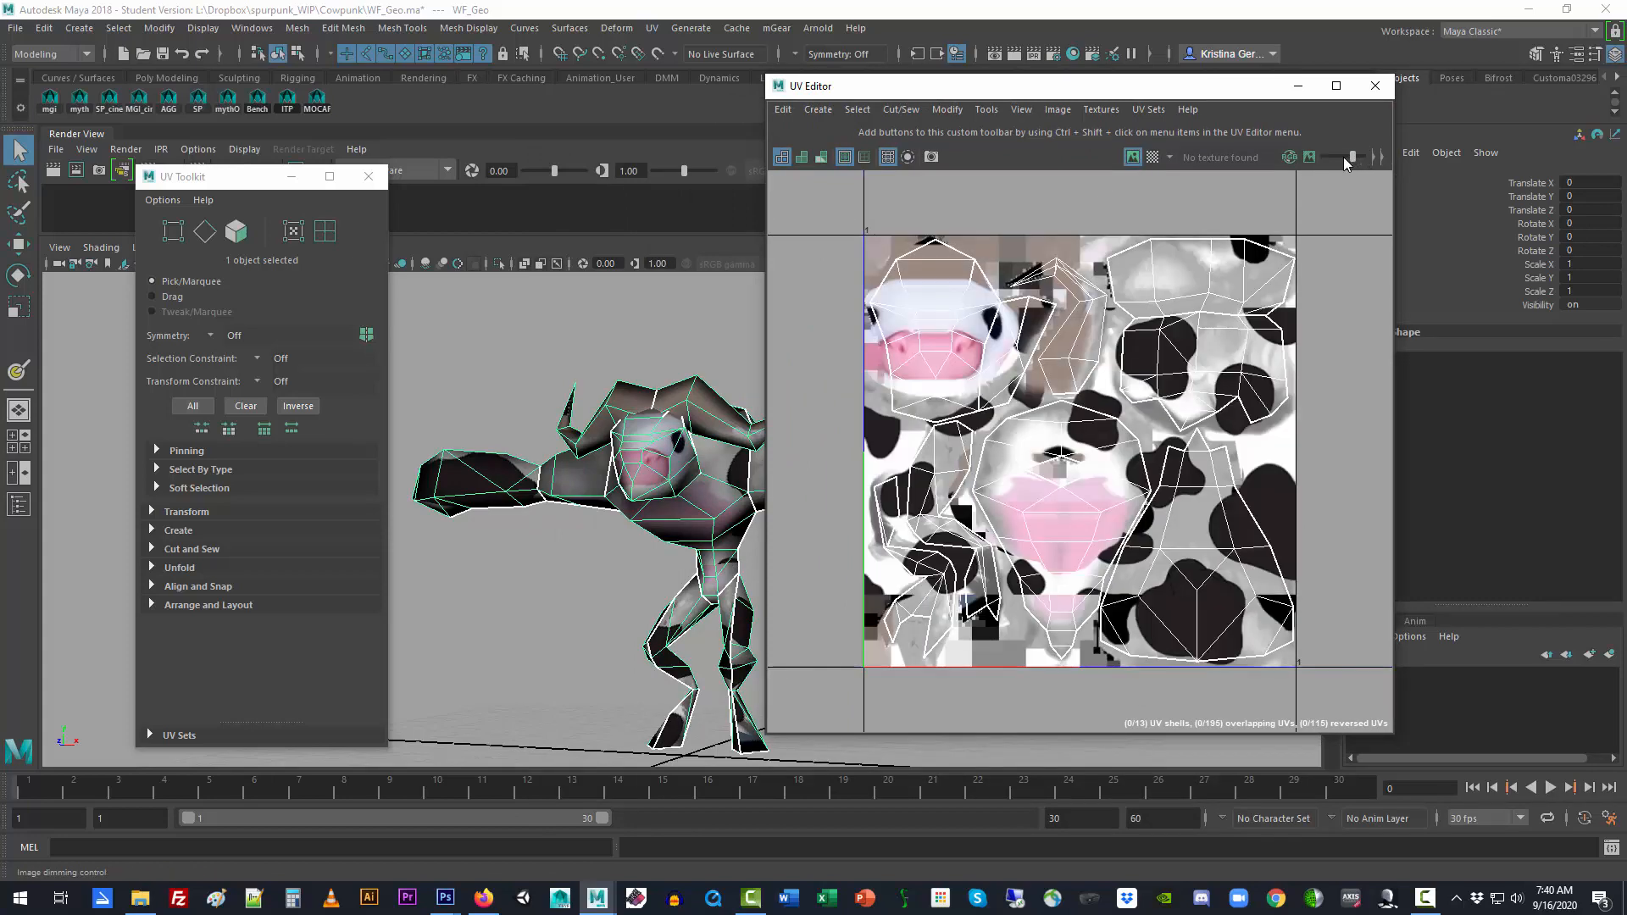
{"action": "left_click", "coordinate": [1310, 157]}
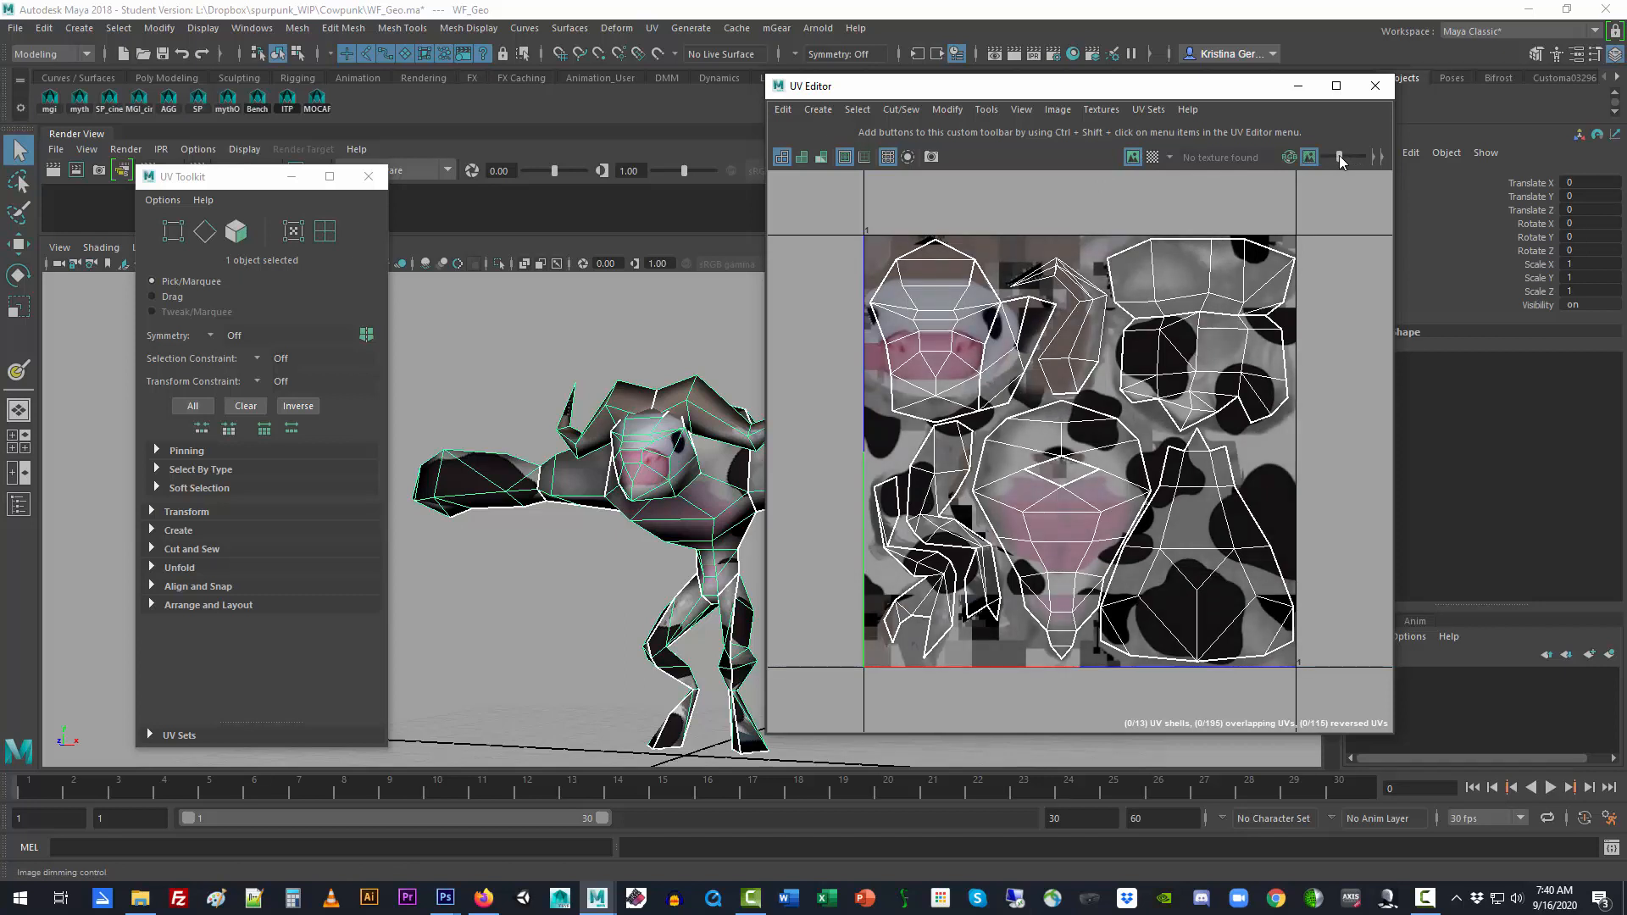
{"action": "left_click_drag", "start_coordinate": [1345, 158], "coordinate": [1343, 161]}
{"action": "left_click_drag", "start_coordinate": [1117, 85], "coordinate": [1189, 71]}
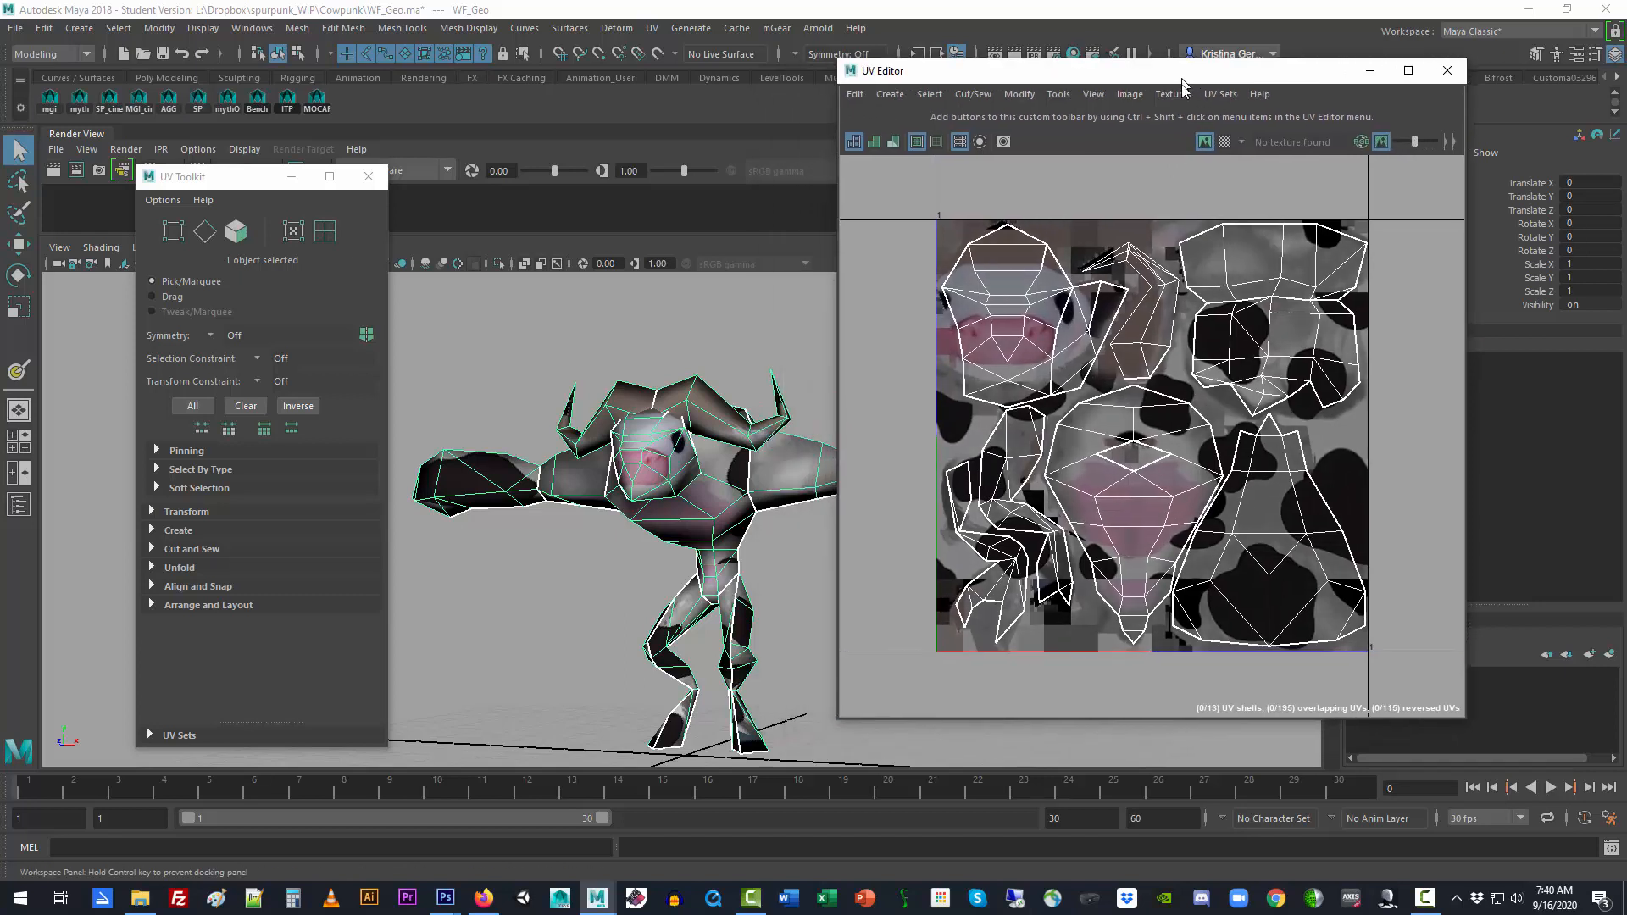
Switch the mesh to edge mode and select two shoulder seam edges to locate their matching borders on the UV shells
{"action": "left_click", "coordinate": [748, 472]}
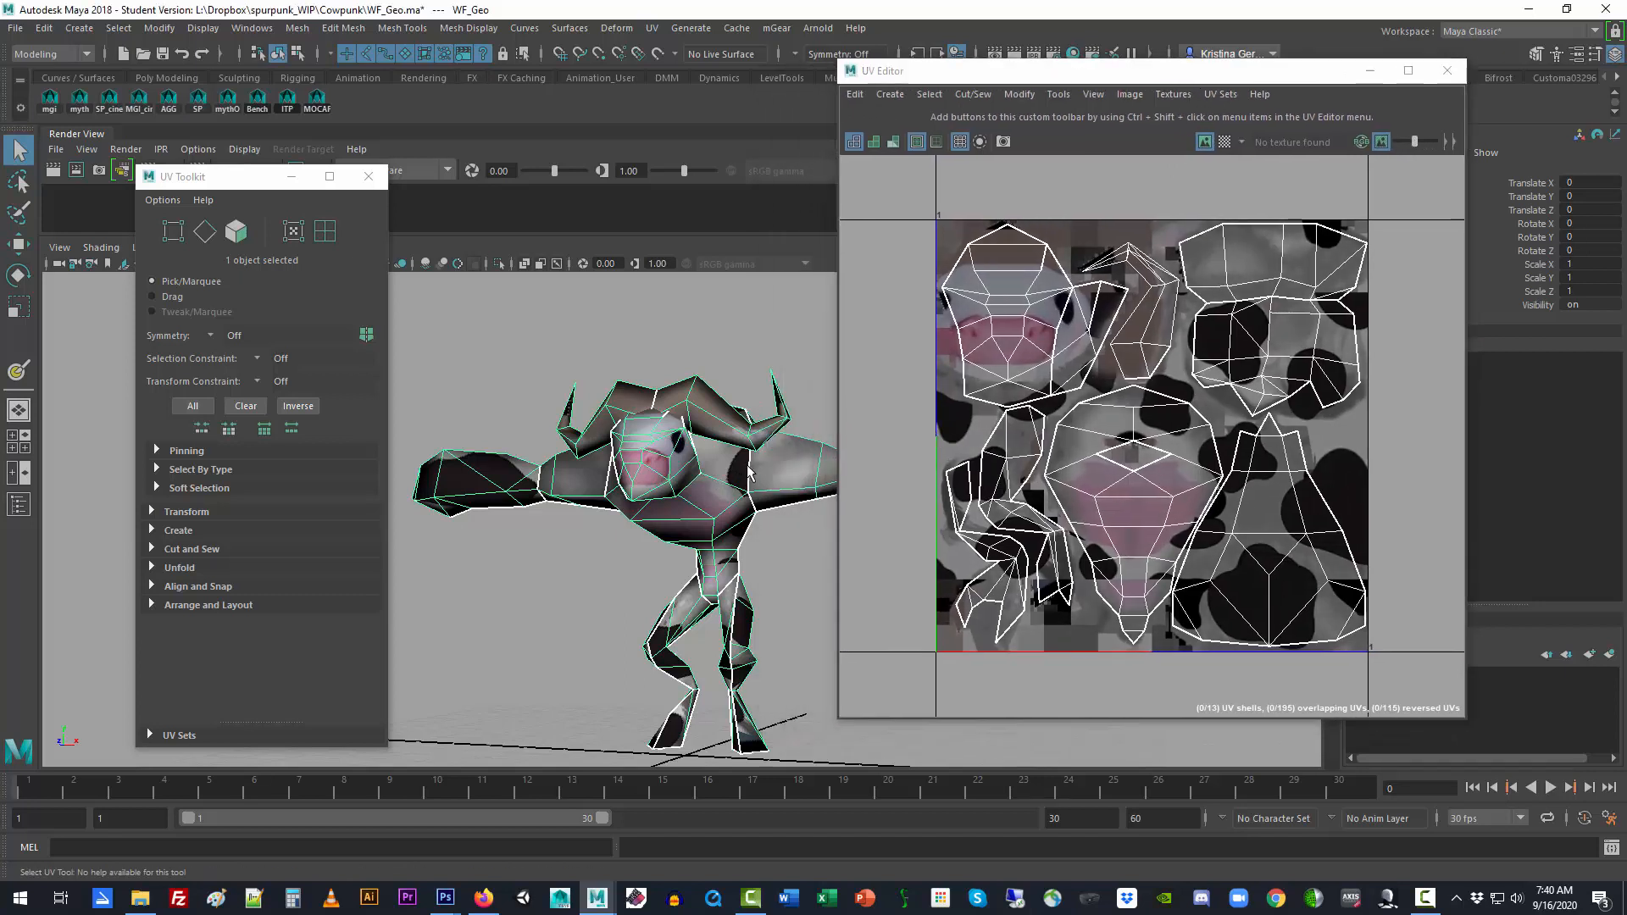
{"action": "right_click_drag", "start_coordinate": [747, 472], "coordinate": [748, 354]}
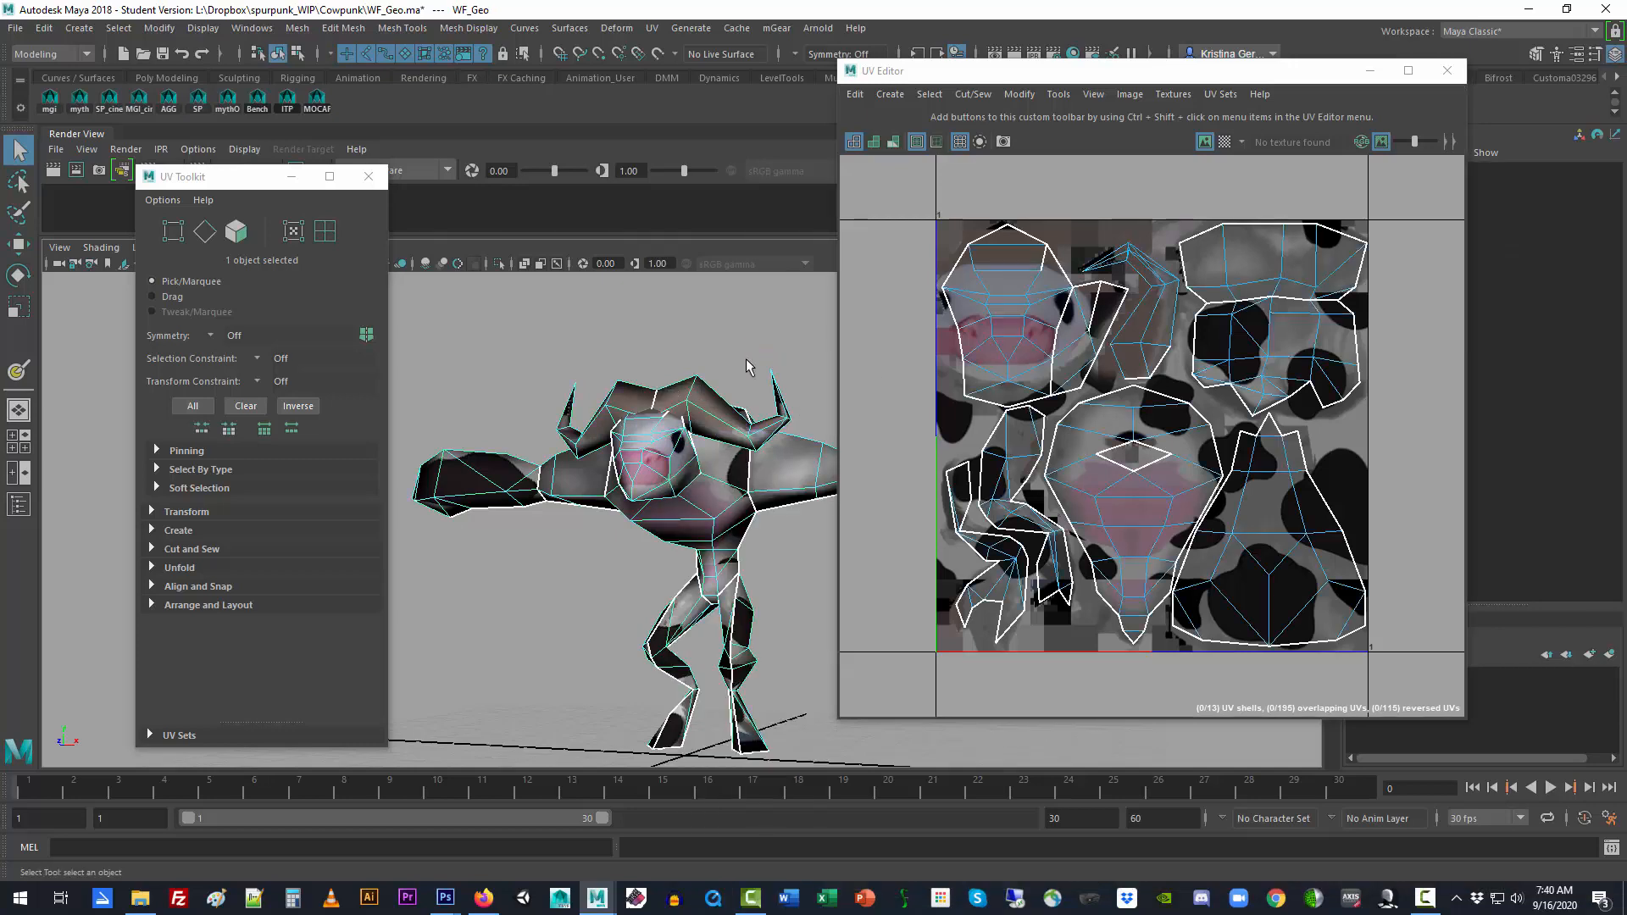
{"action": "left_click", "coordinate": [742, 466]}
{"action": "left_click", "coordinate": [746, 468]}
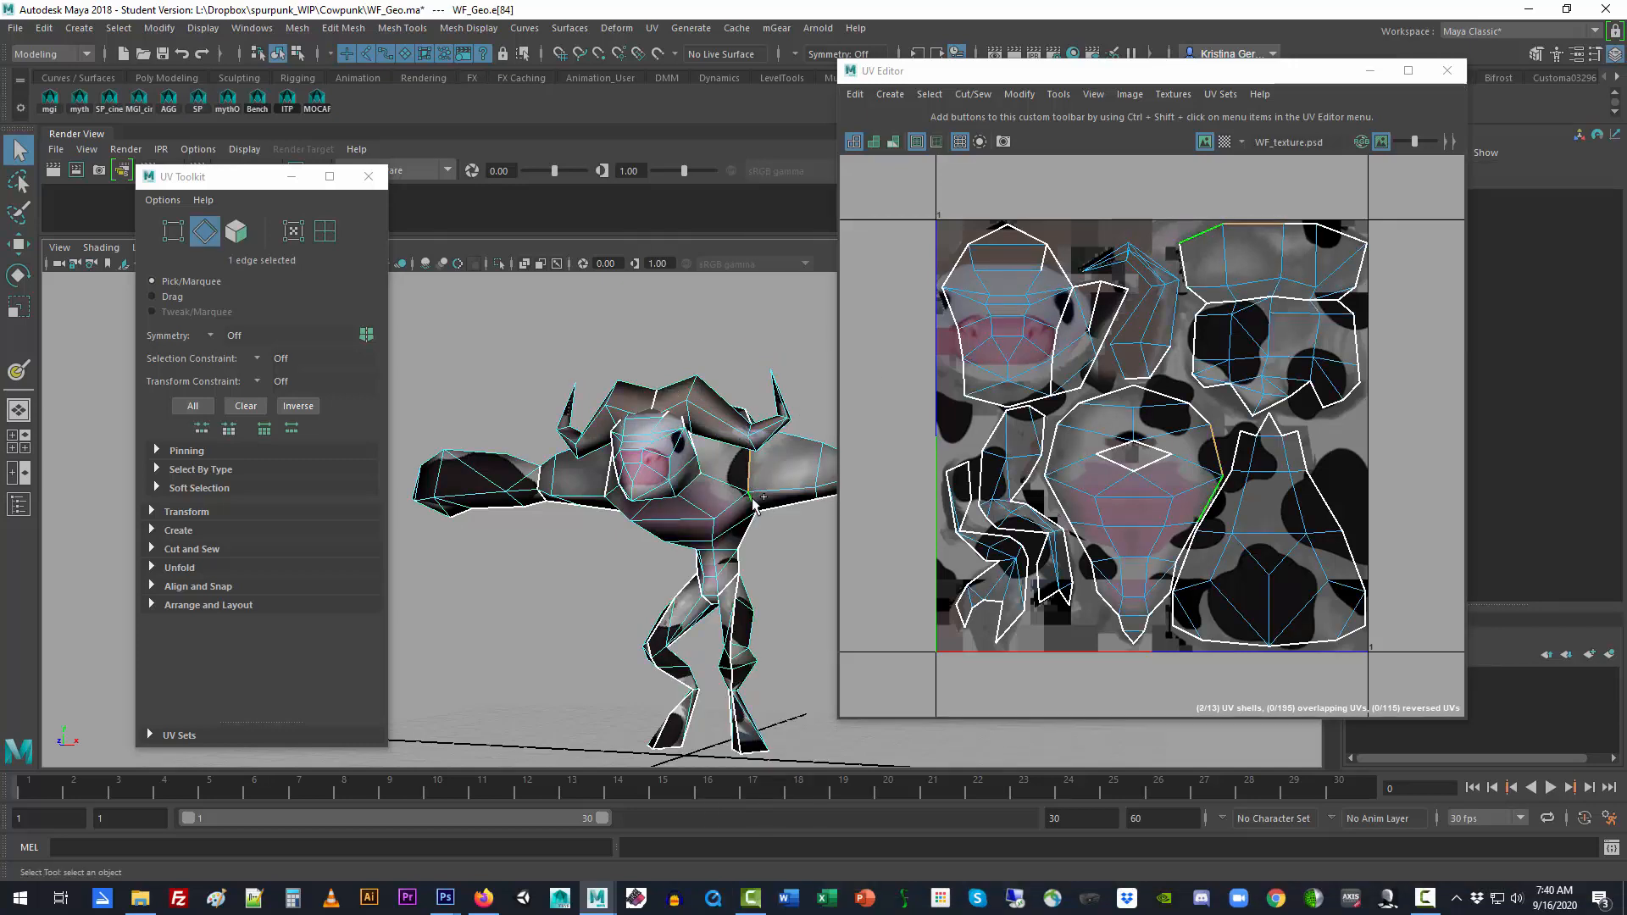
{"action": "left_click", "coordinate": [753, 506], "text": "shift"}
{"action": "left_click_drag", "start_coordinate": [1168, 81], "coordinate": [999, 92]}
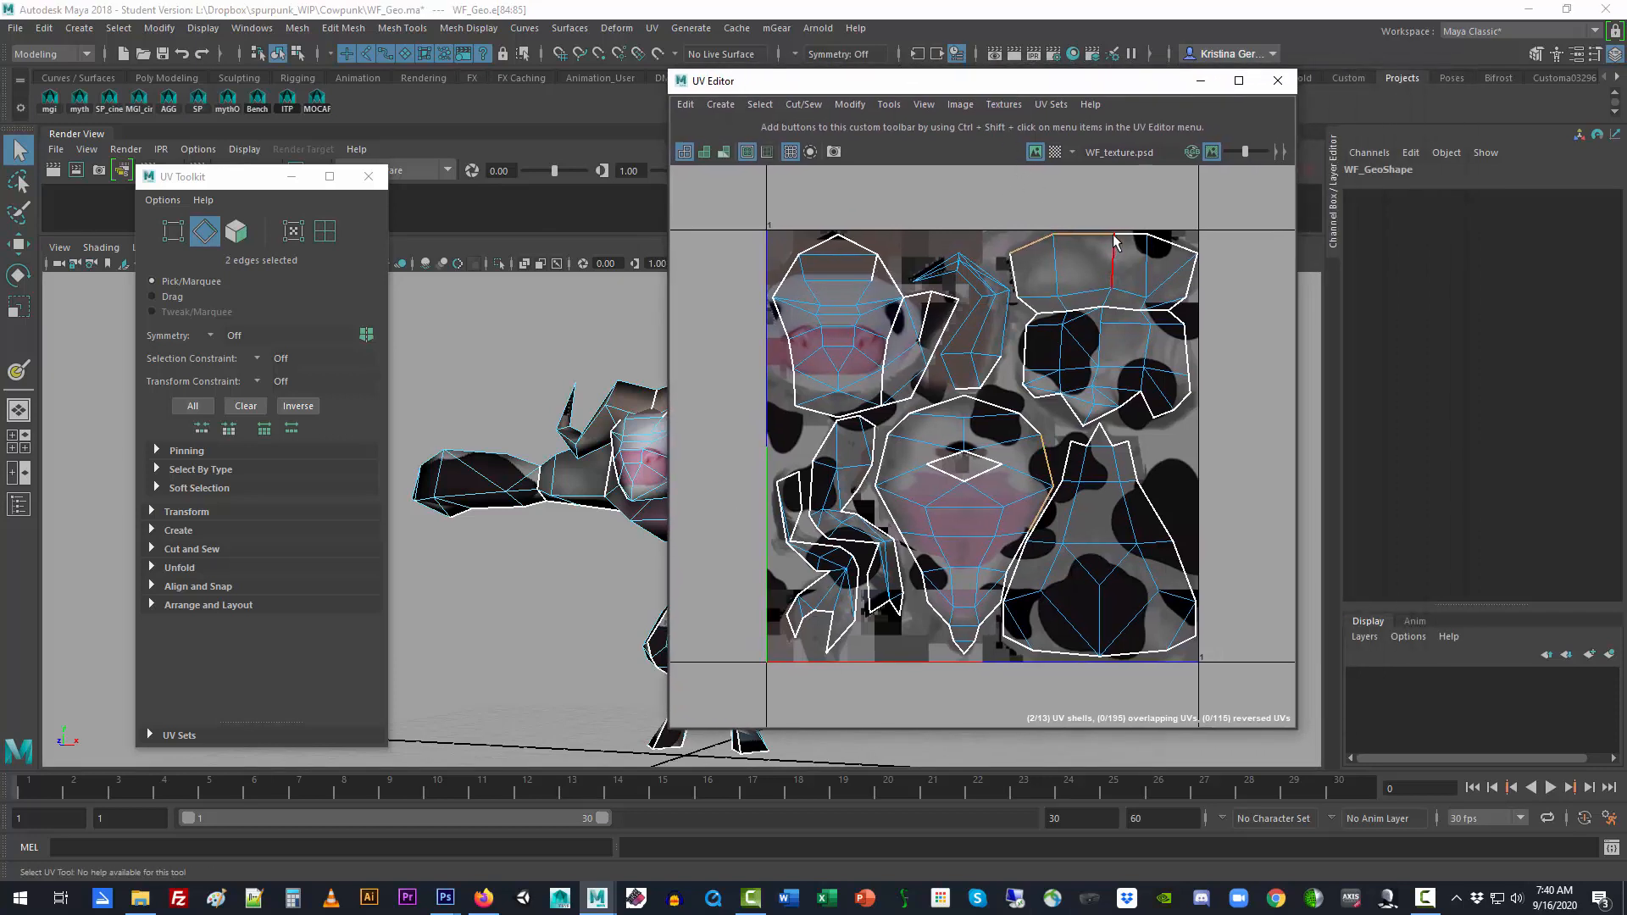
{"action": "left_click", "coordinate": [1017, 253]}
{"action": "left_click_drag", "start_coordinate": [978, 87], "coordinate": [1149, 98]}
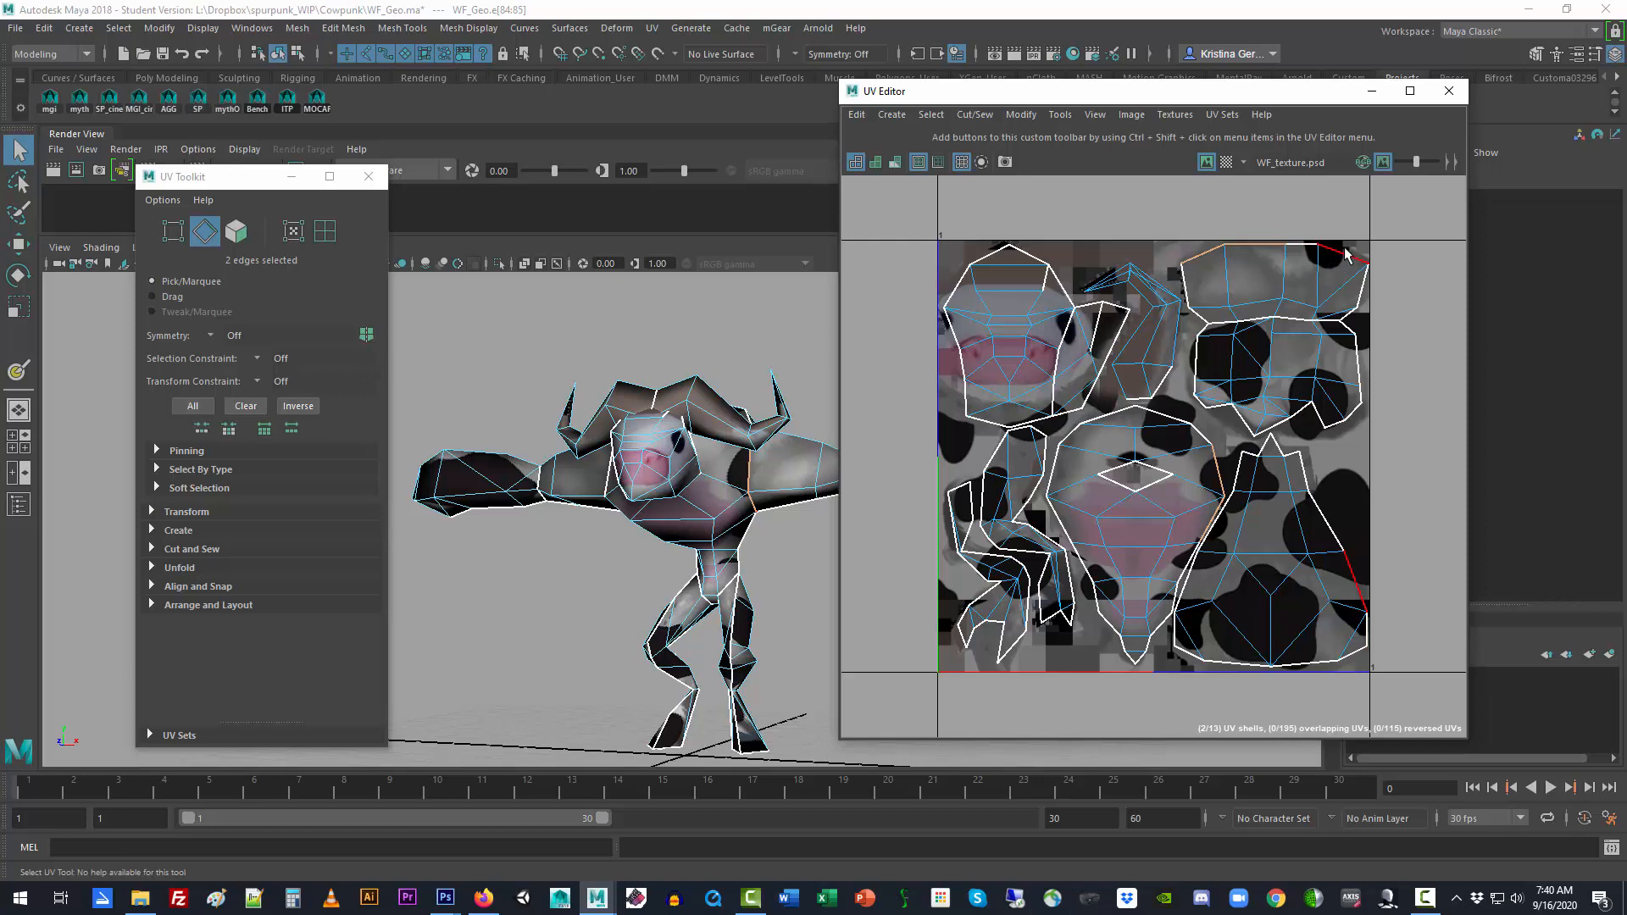
Brighten the dimmed texture image in the UV Editor
{"action": "mouse_move", "coordinate": [451, 907]}
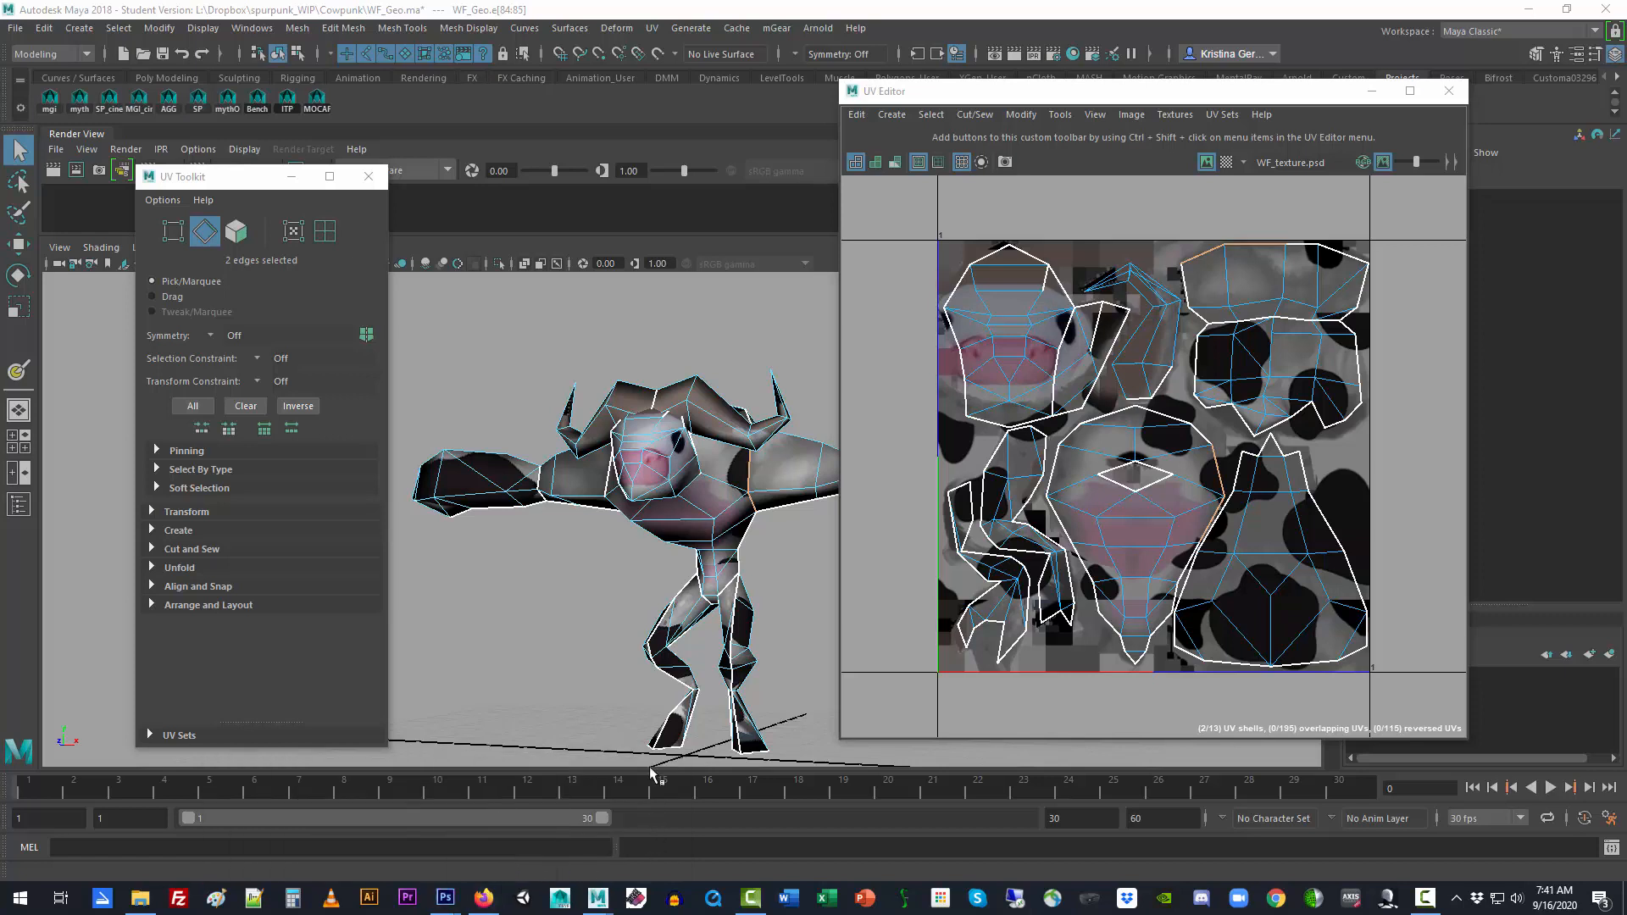
{"action": "left_click", "coordinate": [1429, 161]}
{"action": "left_click_drag", "start_coordinate": [1419, 164], "coordinate": [1408, 162]}
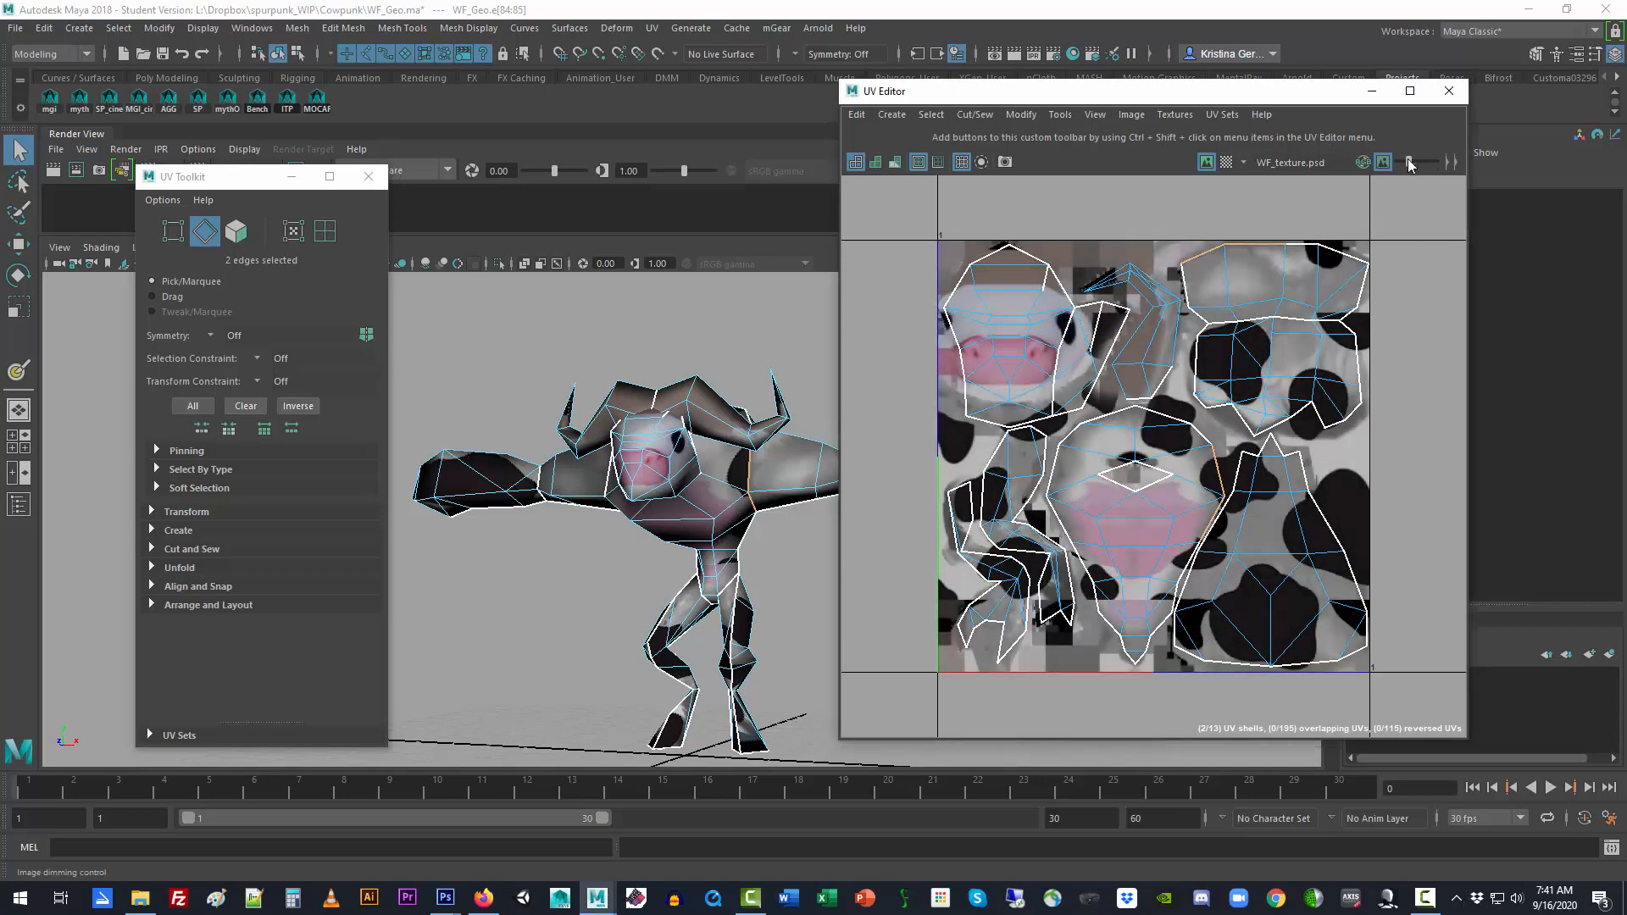
Select border edges along the upper arm shell in the UV layout to compare them with the adjoining torso shells
{"action": "left_click", "coordinate": [1339, 251]}
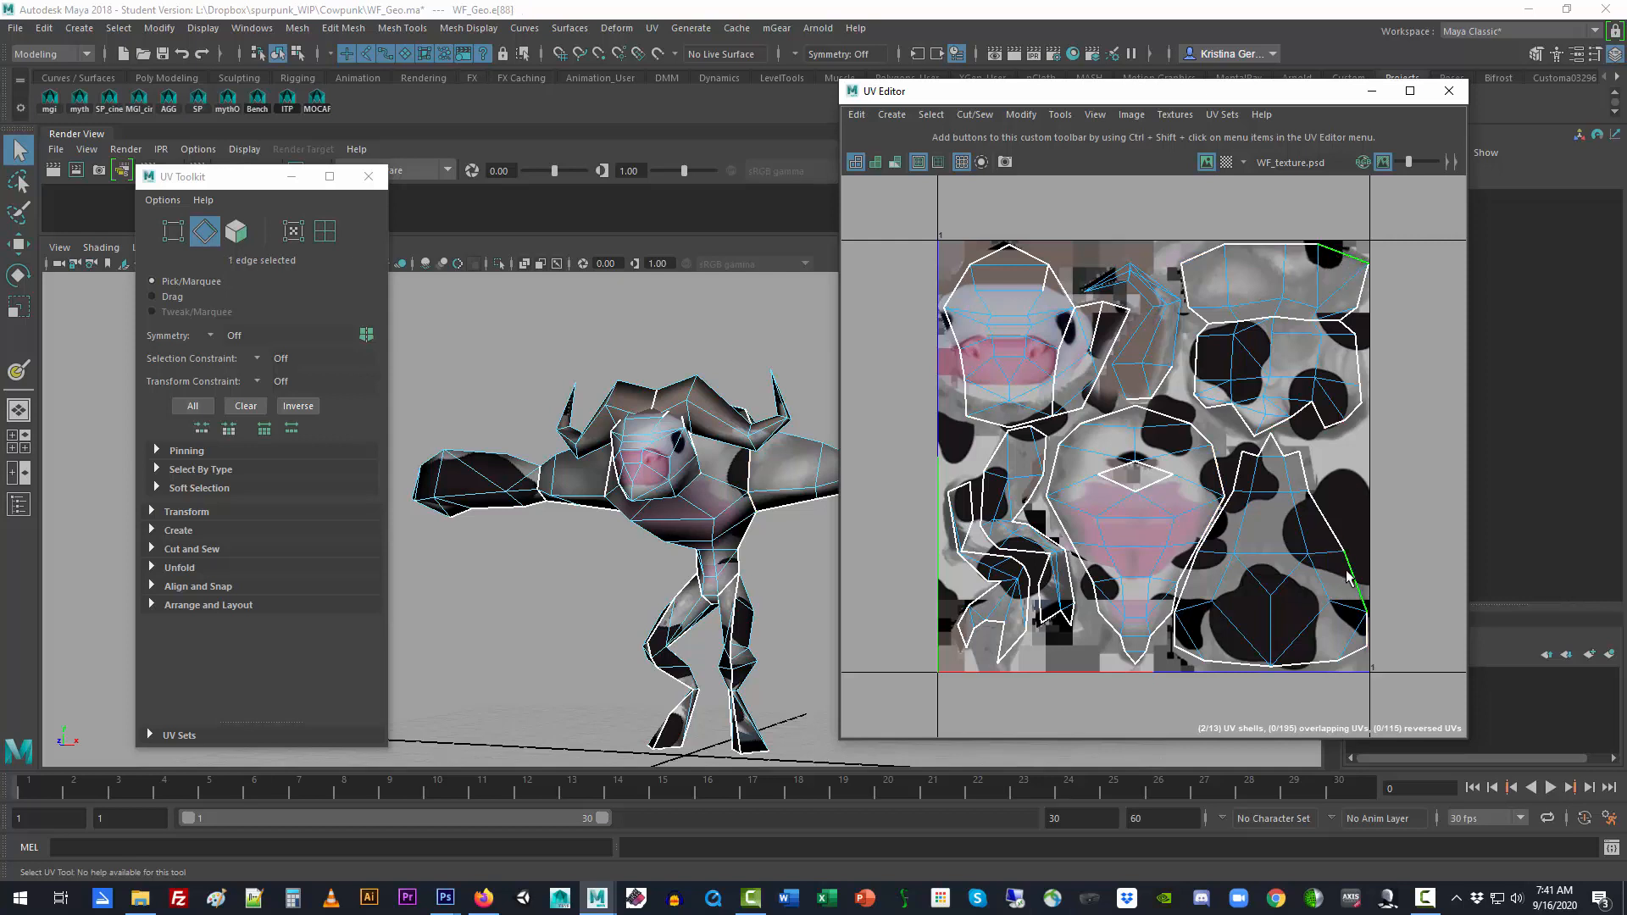
{"action": "left_click", "coordinate": [1207, 256]}
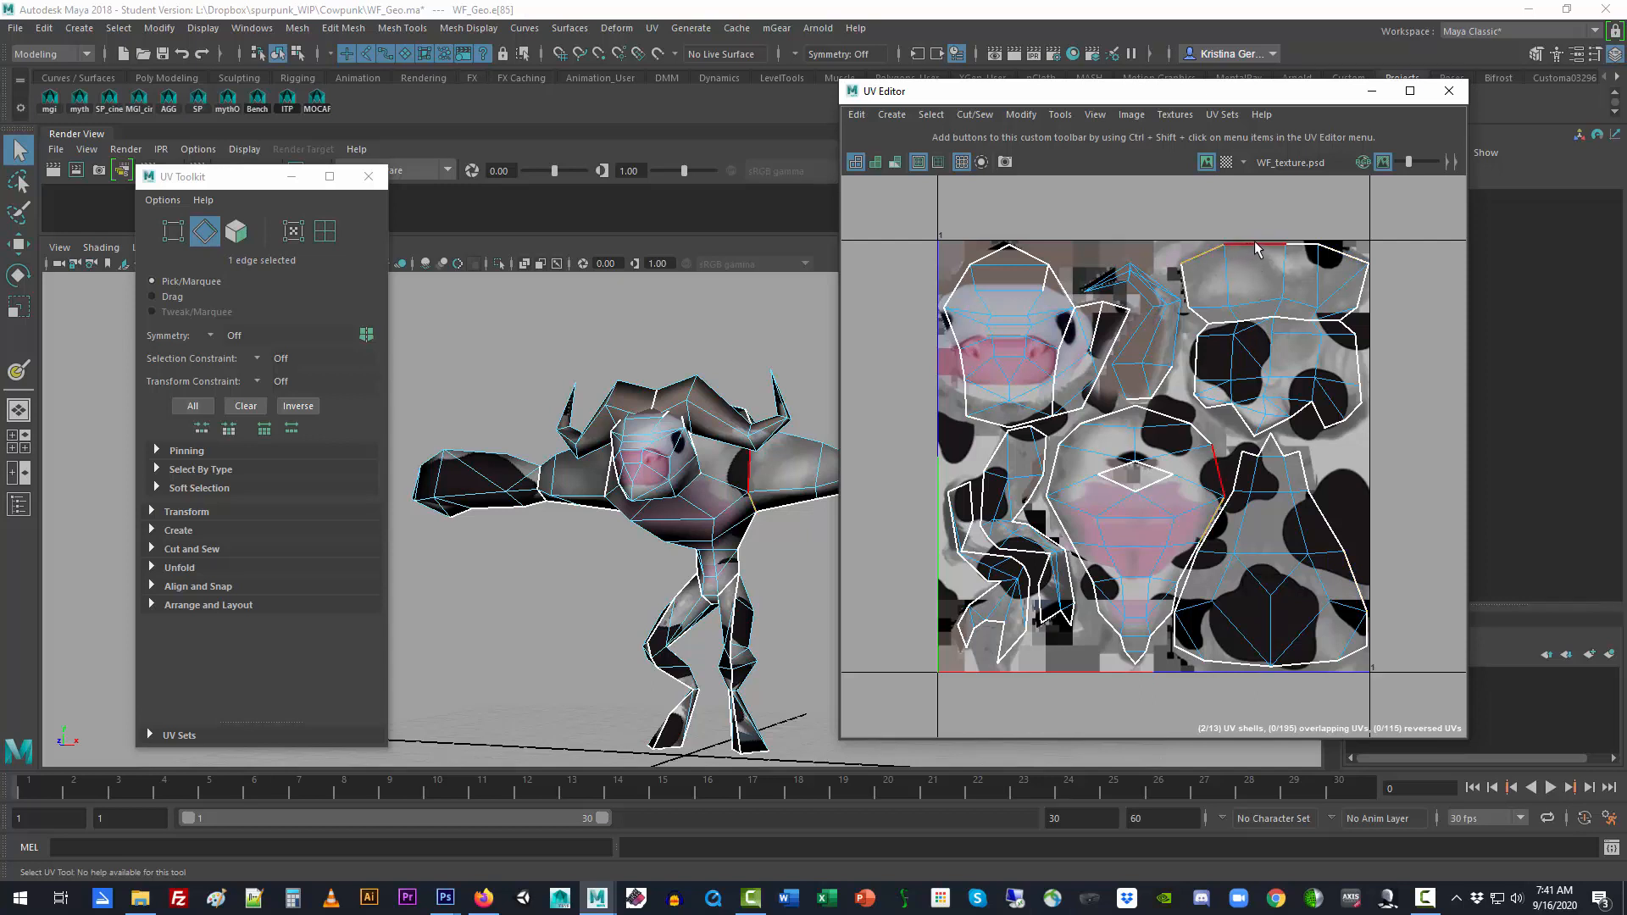
{"action": "left_click", "coordinate": [1257, 248], "text": "shift"}
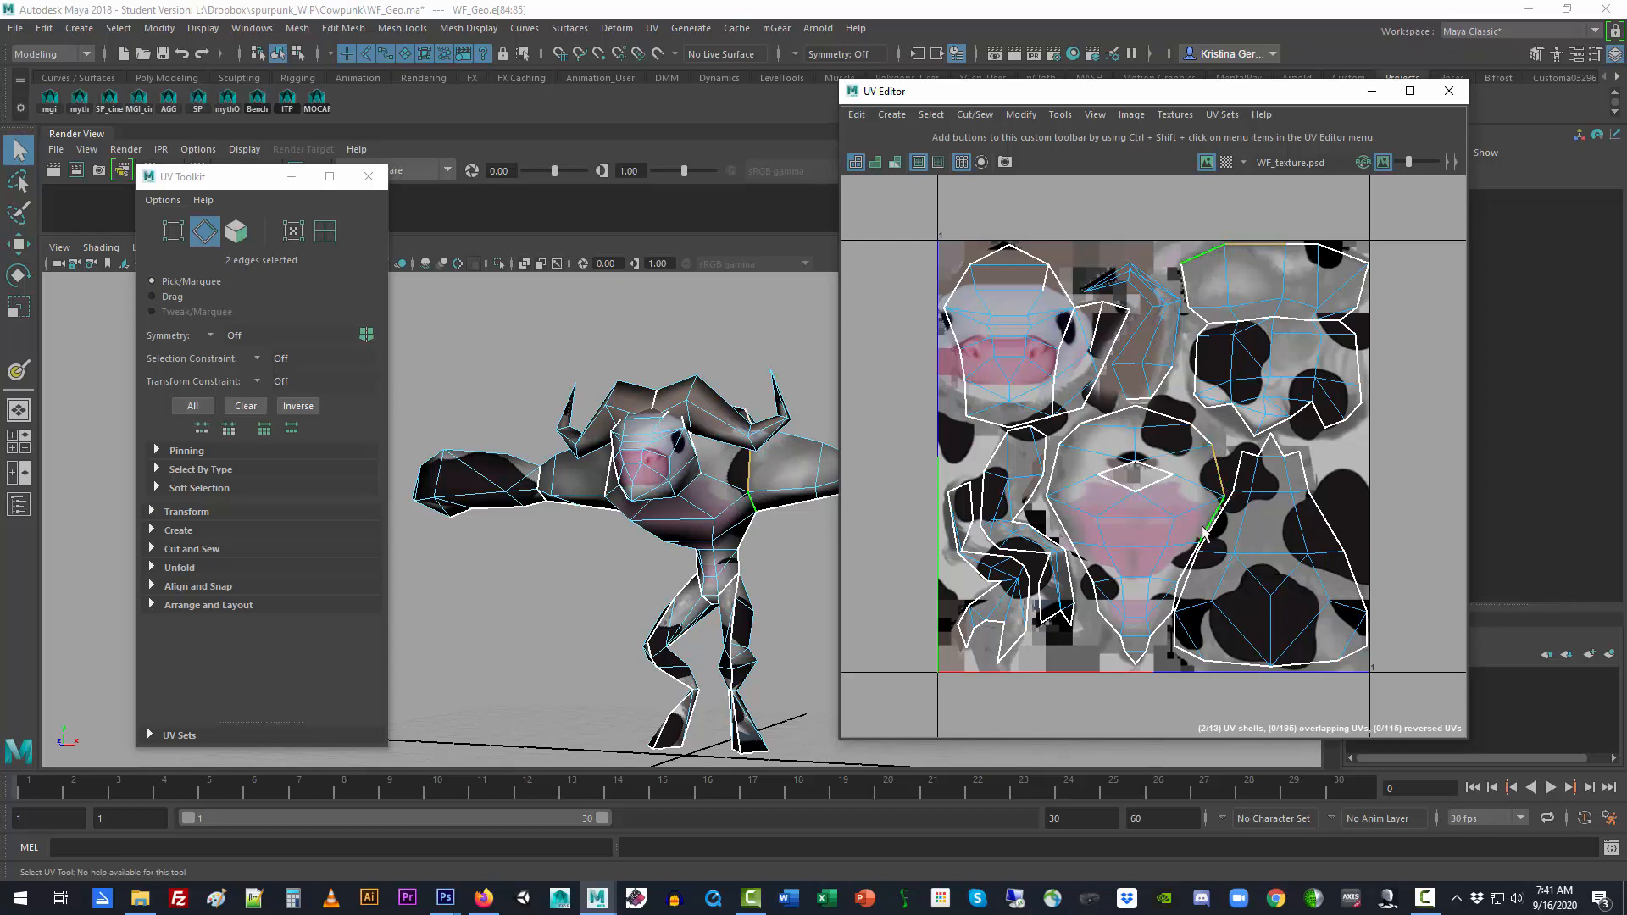
{"action": "left_click", "coordinate": [1307, 244], "text": "shift"}
{"action": "left_click", "coordinate": [1336, 249], "text": "shift"}
Clear the edge selection and inspect where the UV seams run across the model's back, arms and legs
{"action": "left_click", "coordinate": [617, 587]}
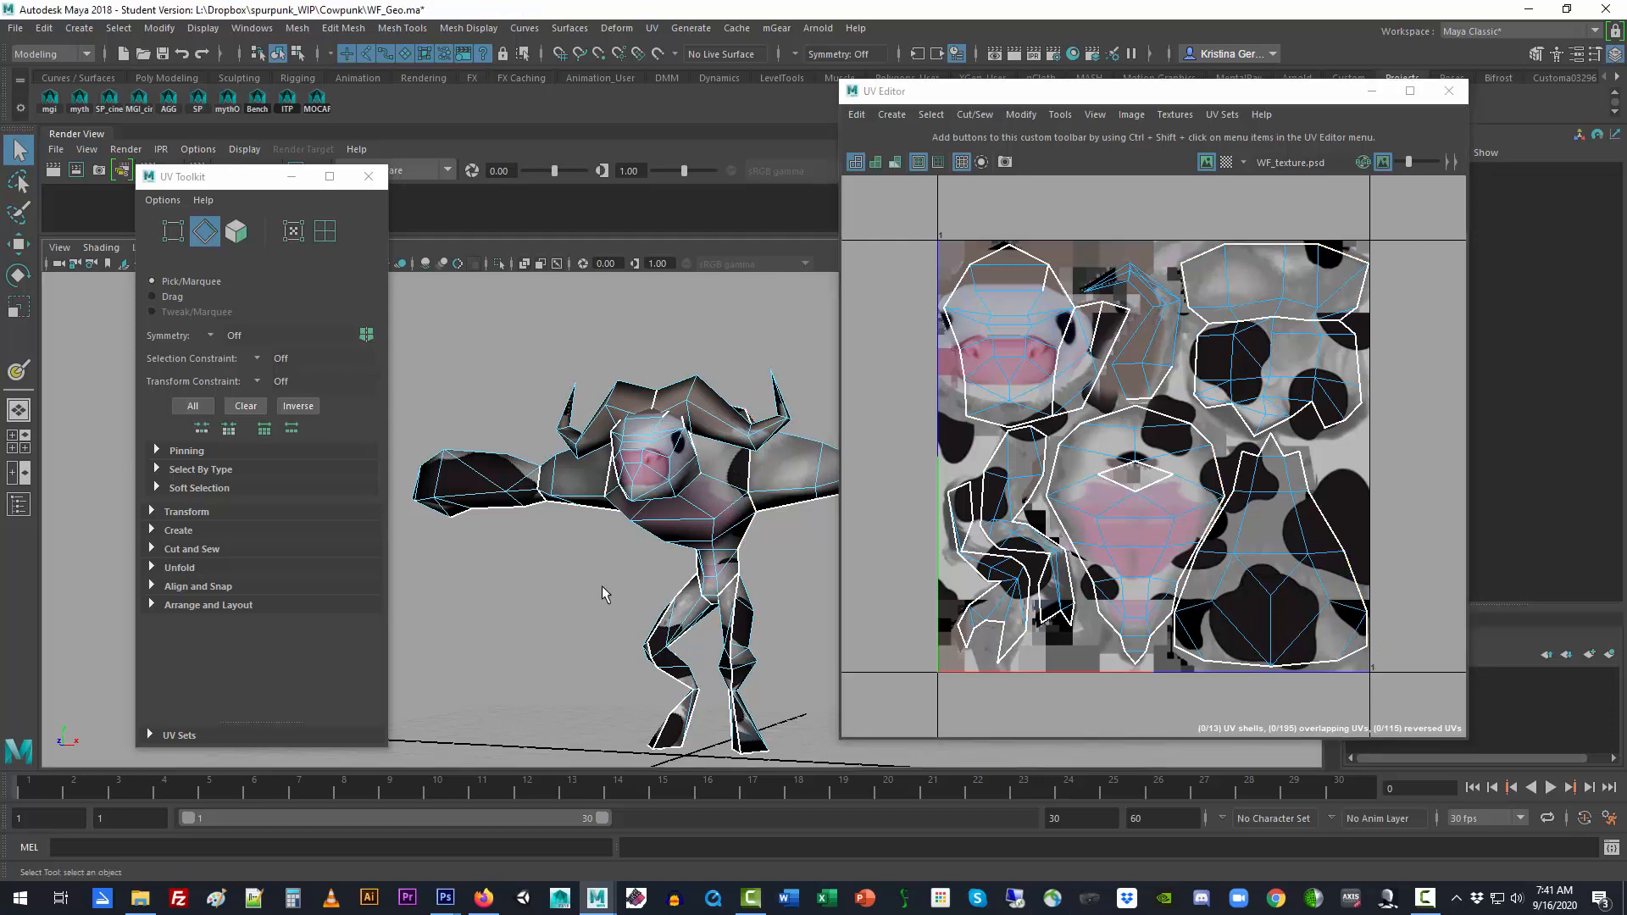
{"action": "left_click_drag", "start_coordinate": [553, 585], "coordinate": [779, 597], "text": "alt"}
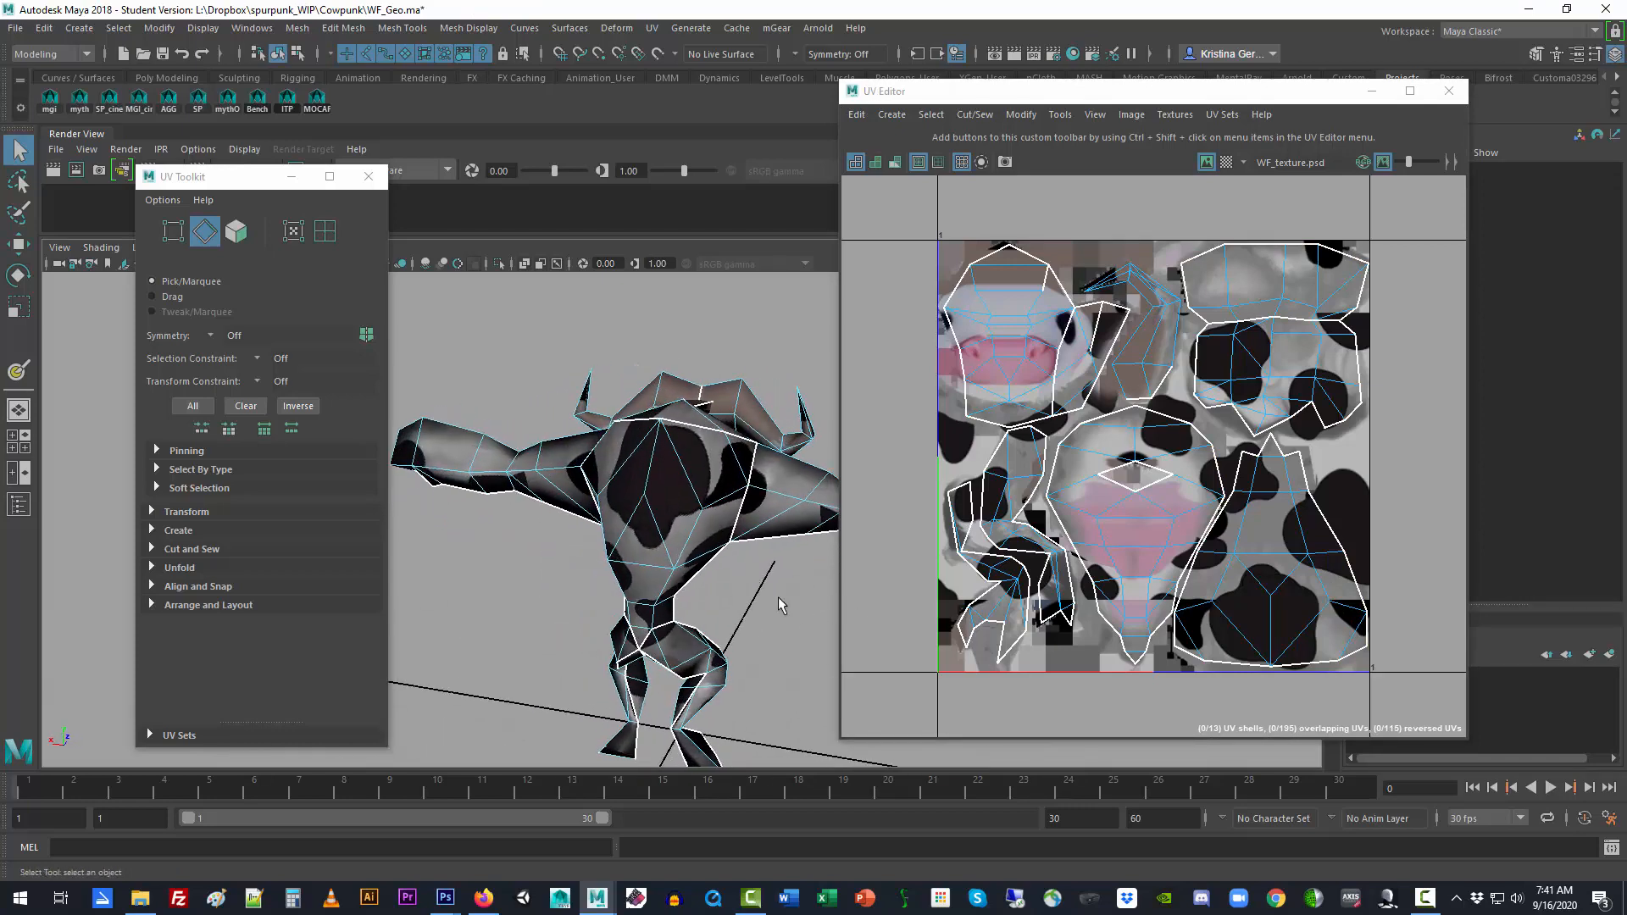
{"action": "left_click_drag", "start_coordinate": [597, 551], "coordinate": [720, 509], "text": "alt"}
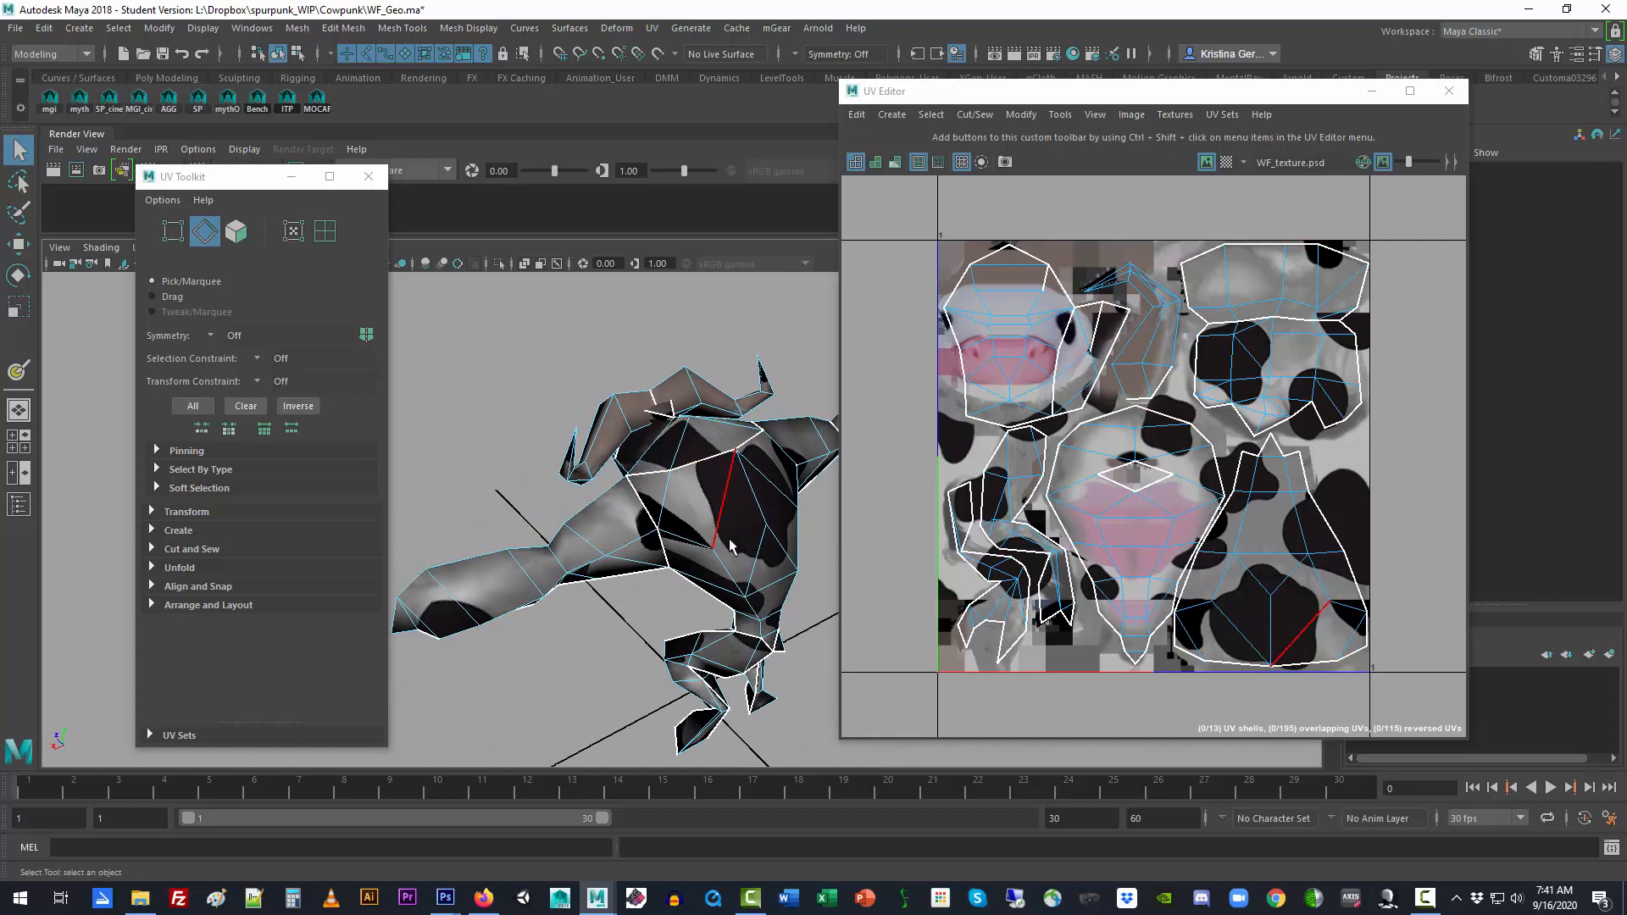
{"action": "left_click_drag", "start_coordinate": [678, 552], "coordinate": [510, 546], "text": "alt"}
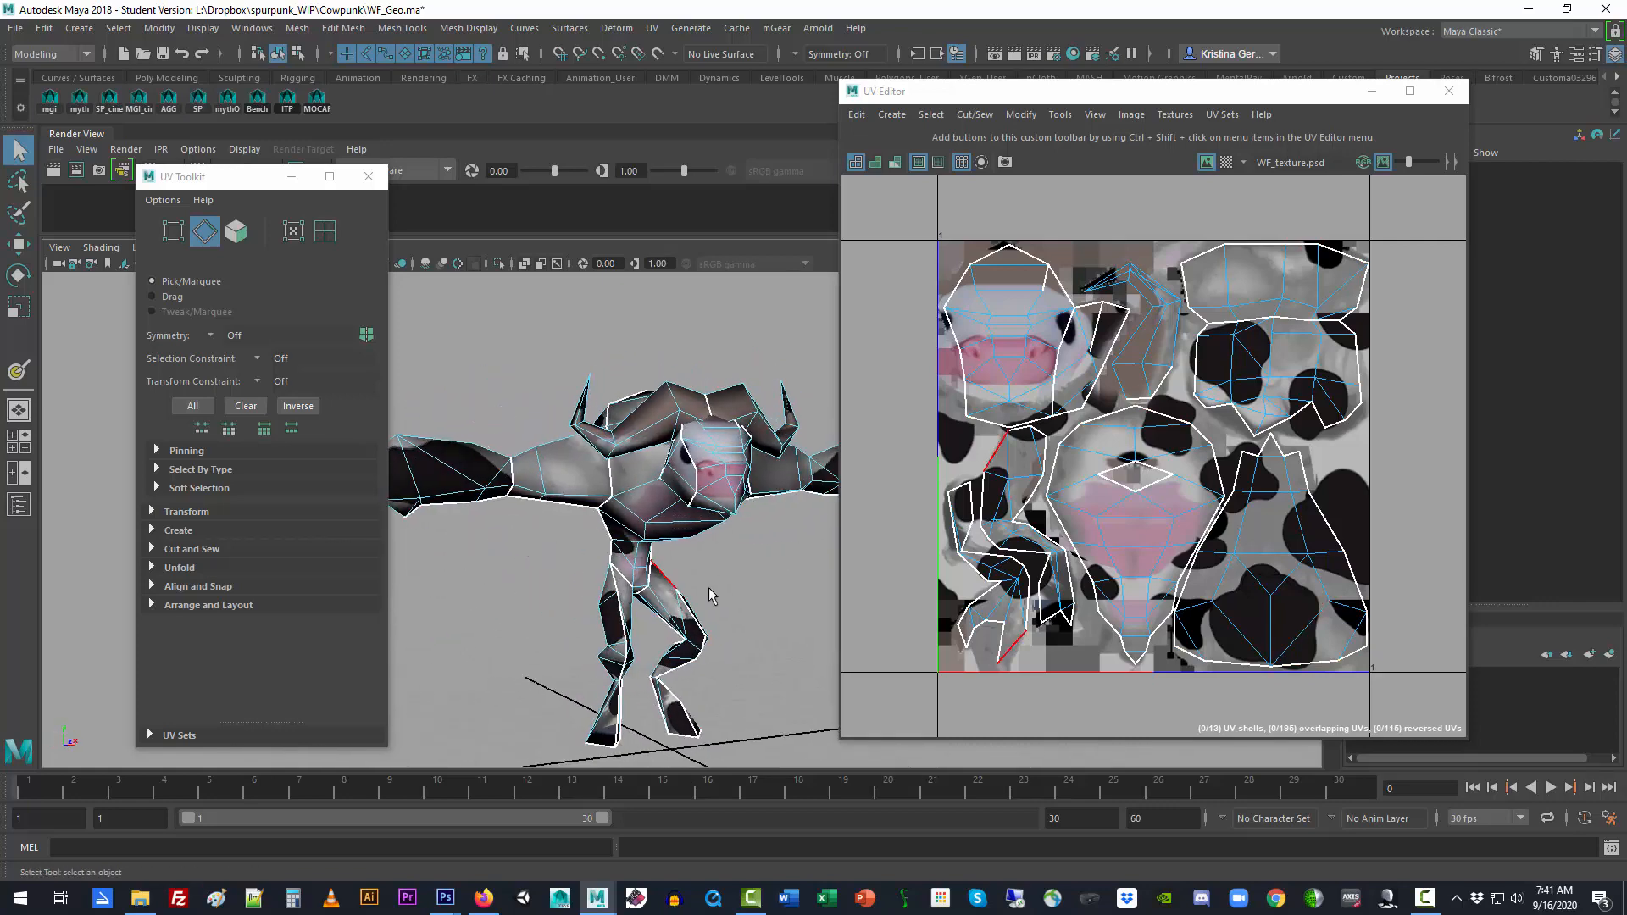
{"action": "left_click_drag", "start_coordinate": [709, 587], "coordinate": [663, 584], "text": "alt"}
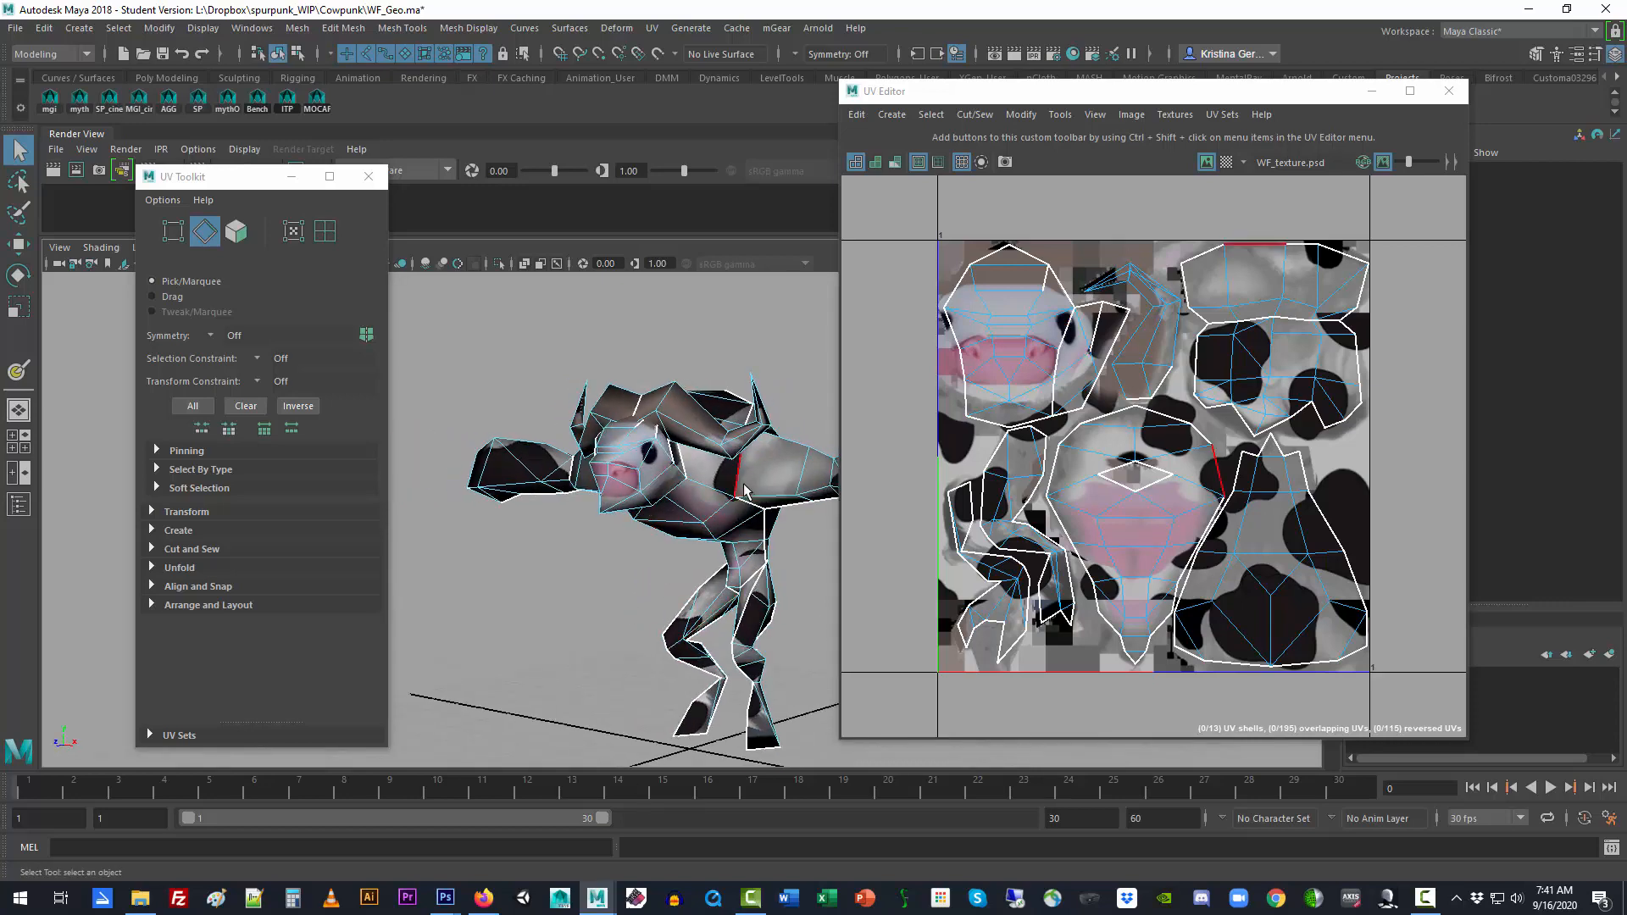
Return the cow mesh to object mode with the UV windows closed, and switch back to the Rendering menu set
{"action": "right_click_drag", "start_coordinate": [744, 392], "coordinate": [828, 369]}
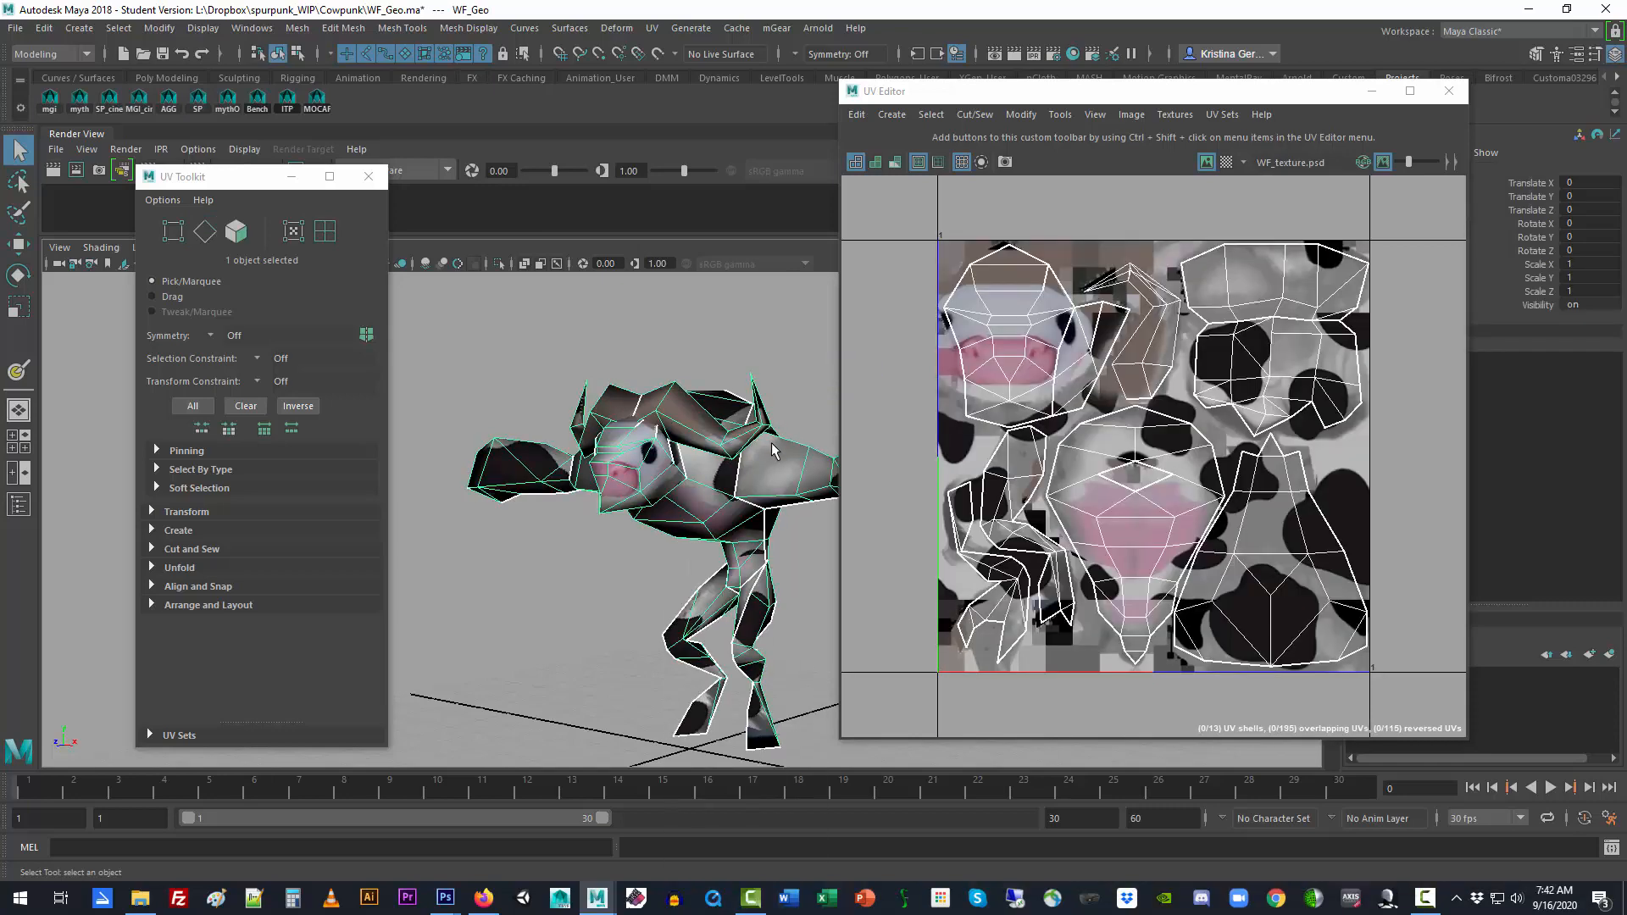
{"action": "left_click", "coordinate": [1450, 91]}
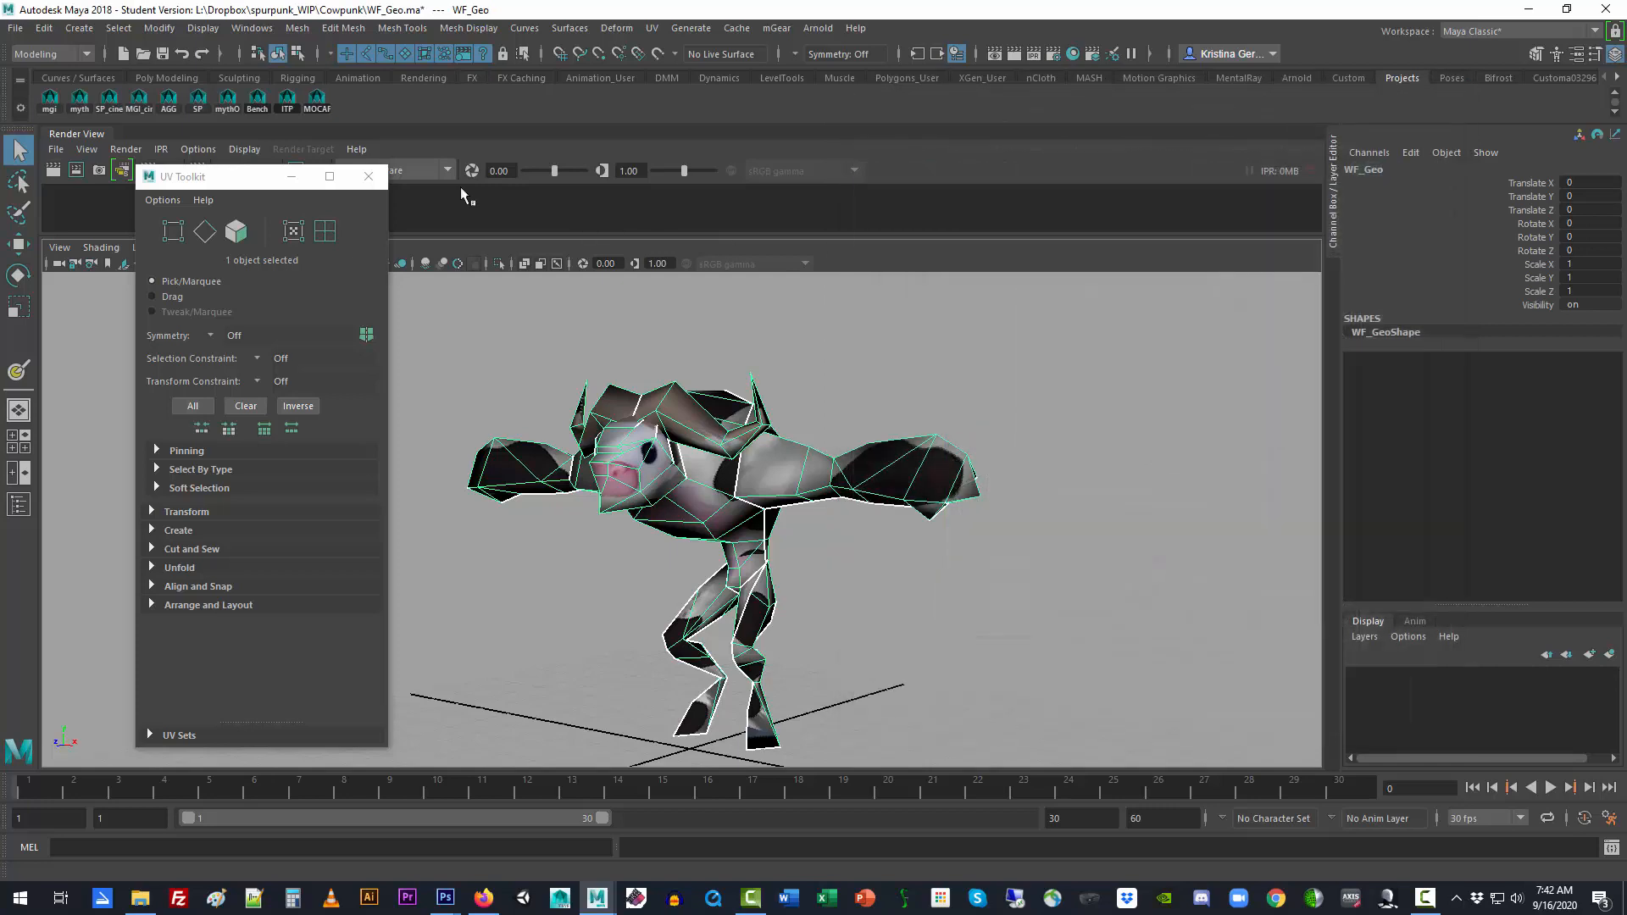
{"action": "left_click", "coordinate": [368, 176]}
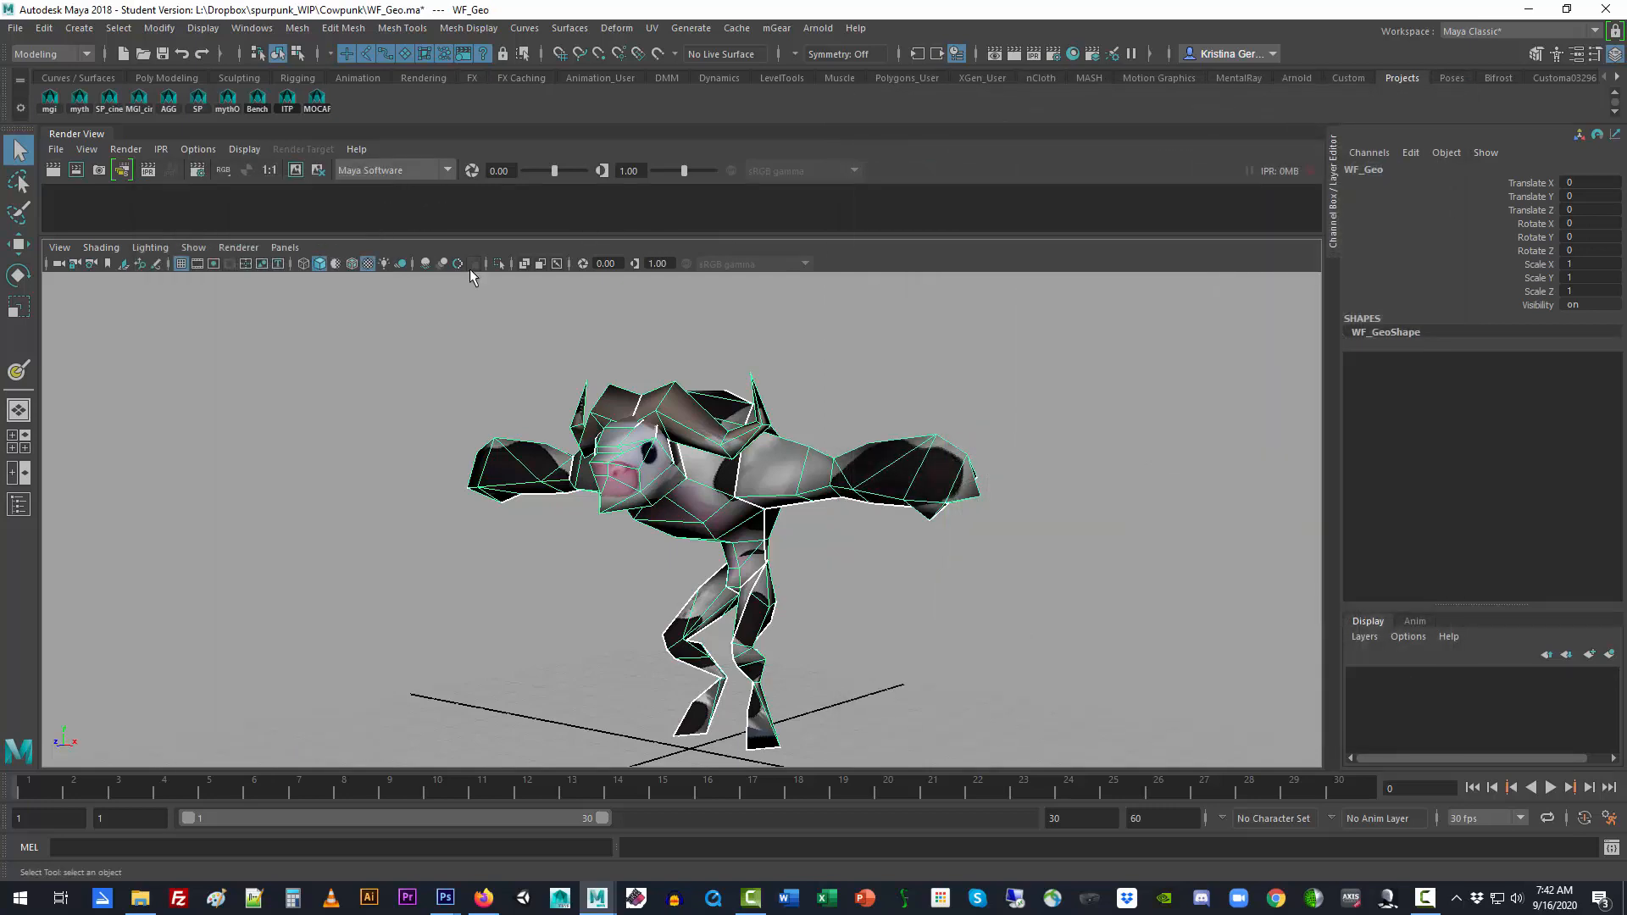
{"action": "left_click", "coordinate": [86, 55]}
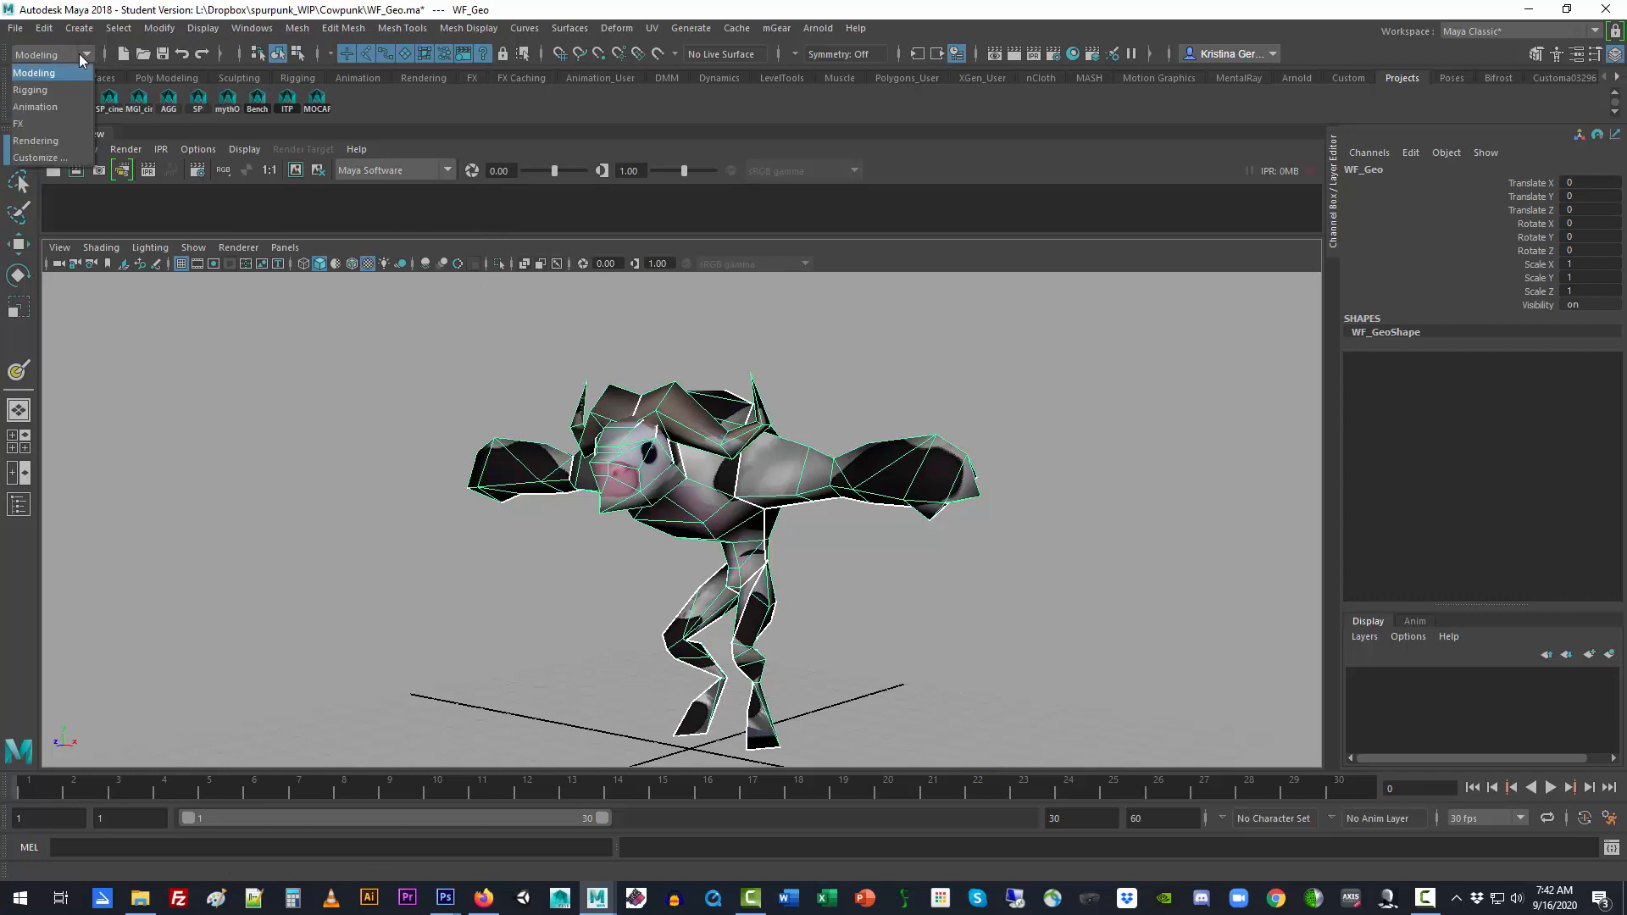
{"action": "left_click", "coordinate": [64, 132]}
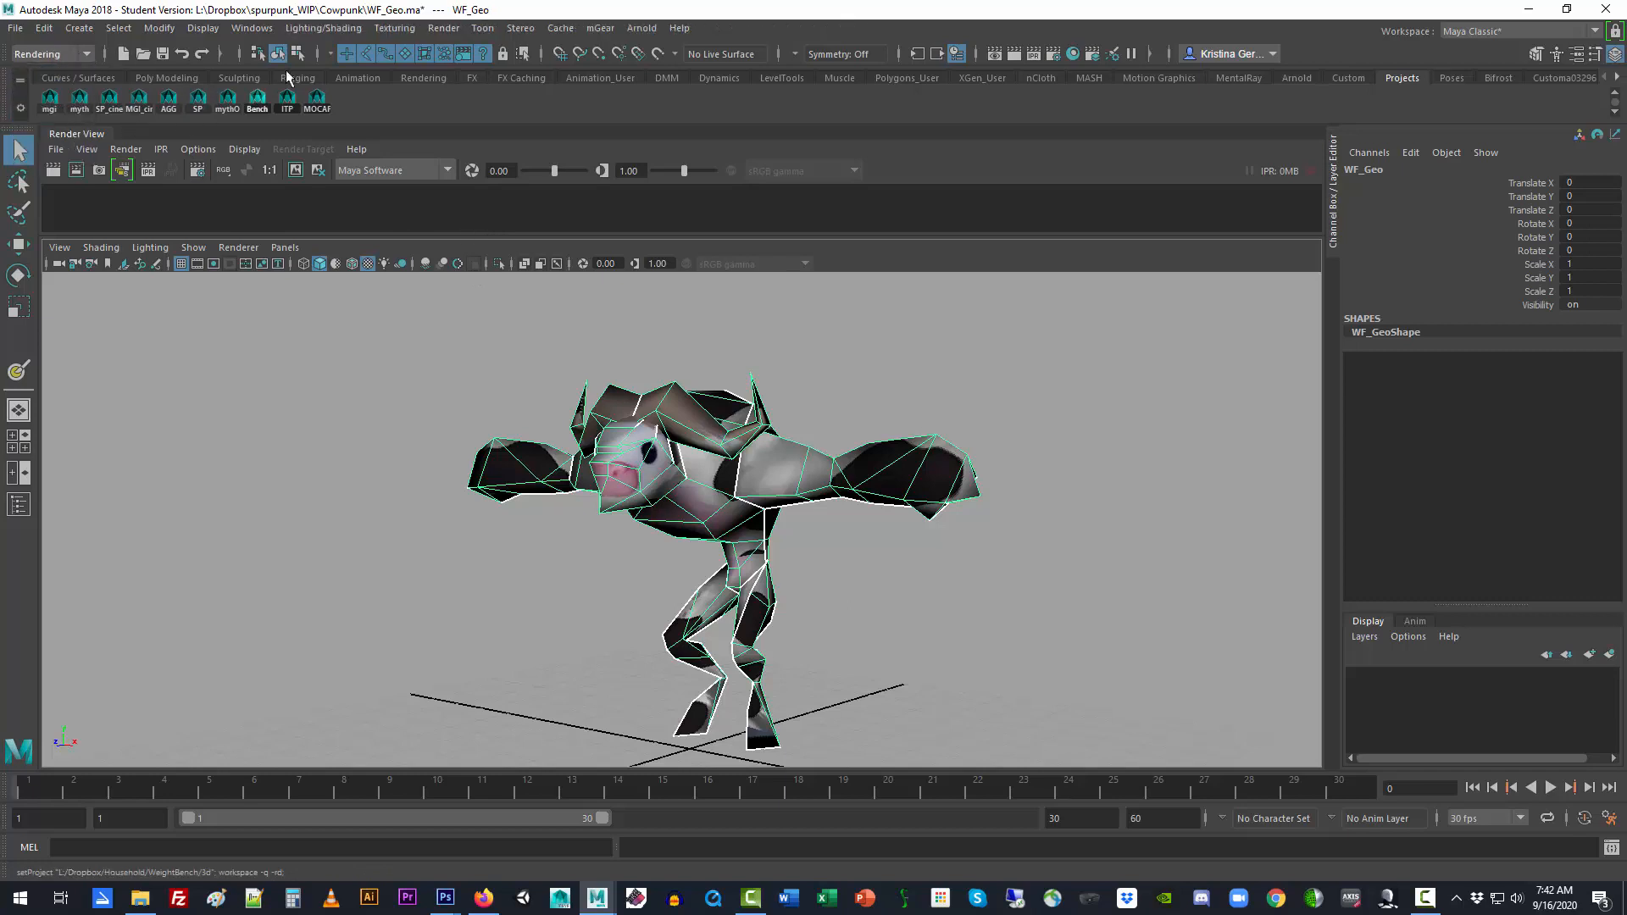
Activate the 3D Paint Tool with its settings open beside the cow, and keep textured shading on
{"action": "left_click", "coordinate": [396, 30]}
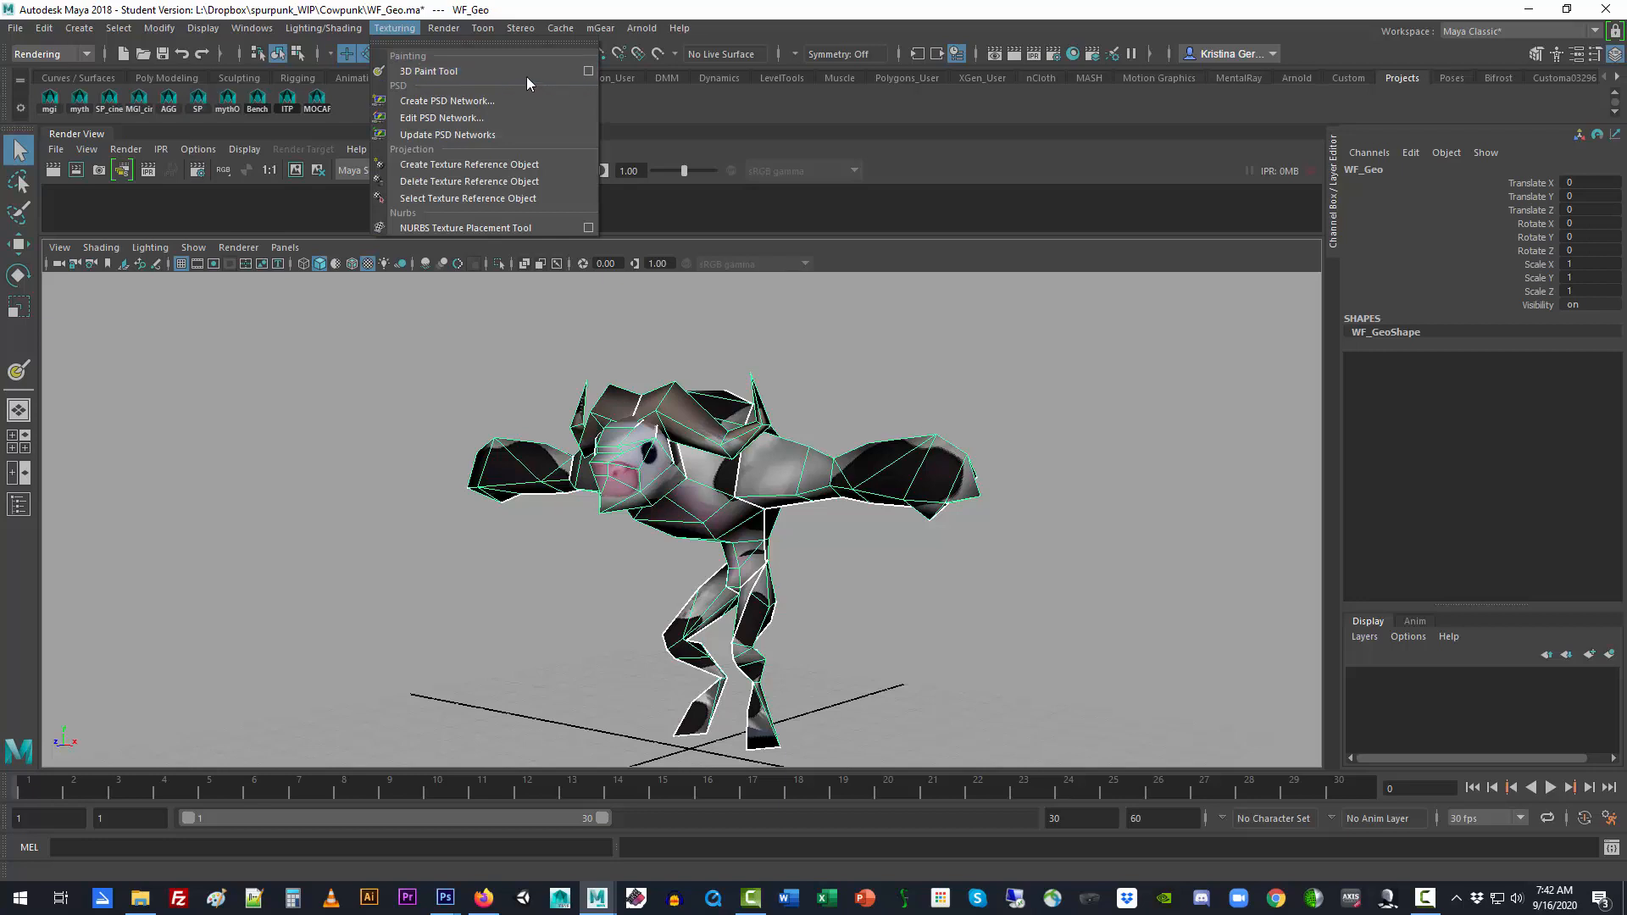
{"action": "left_click", "coordinate": [588, 73]}
{"action": "left_click_drag", "start_coordinate": [362, 174], "coordinate": [329, 226]}
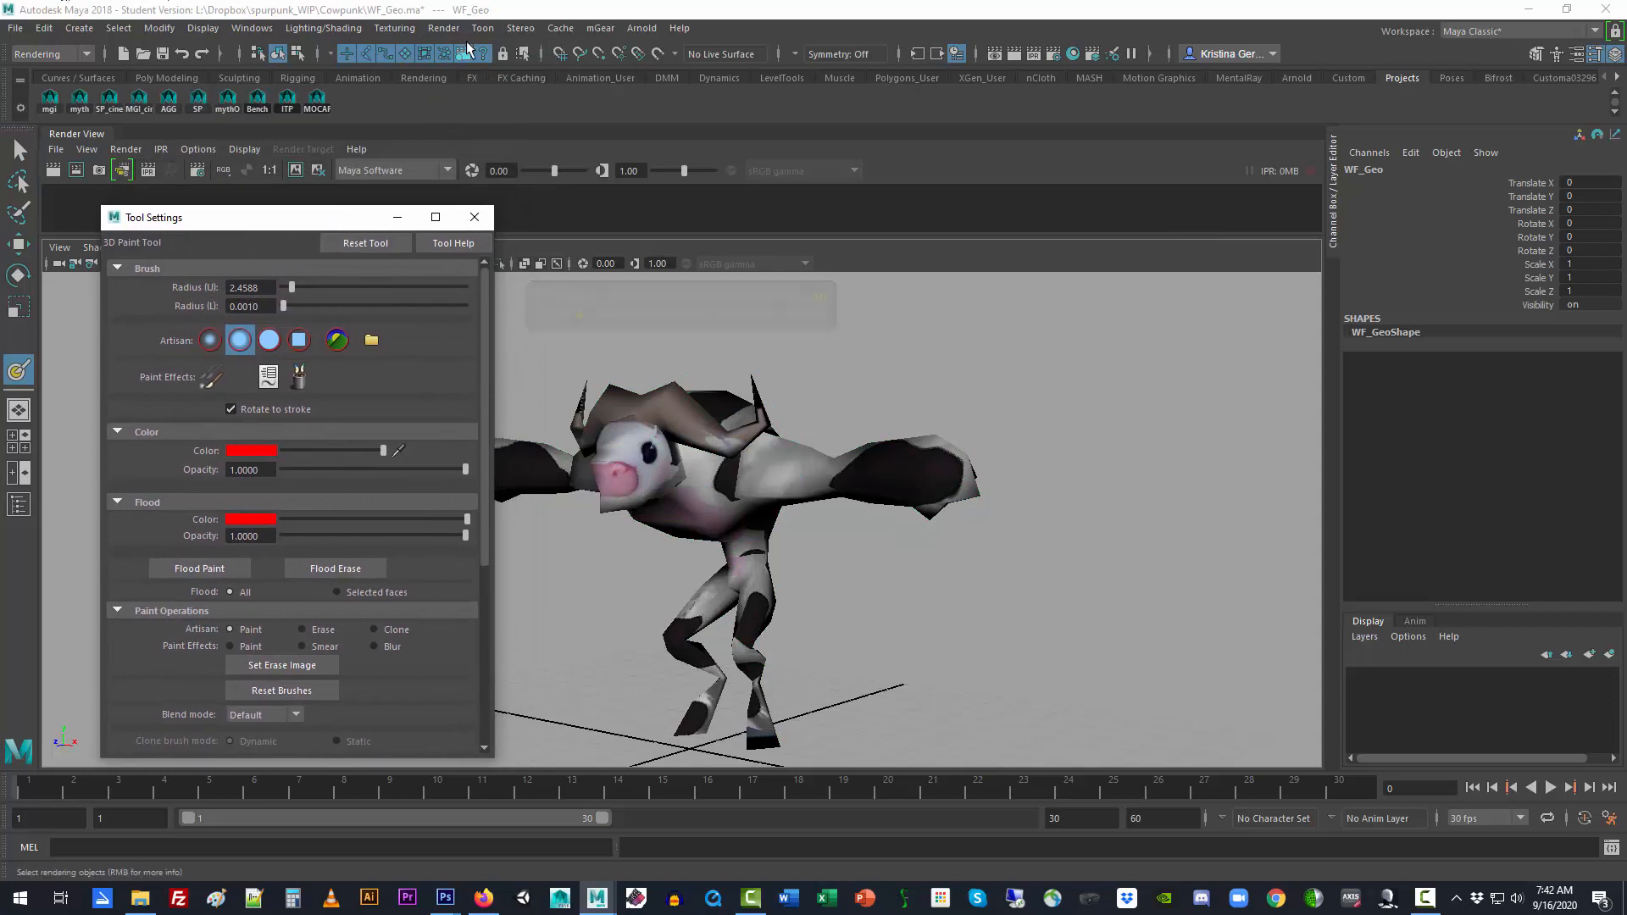
{"action": "left_click", "coordinate": [444, 28]}
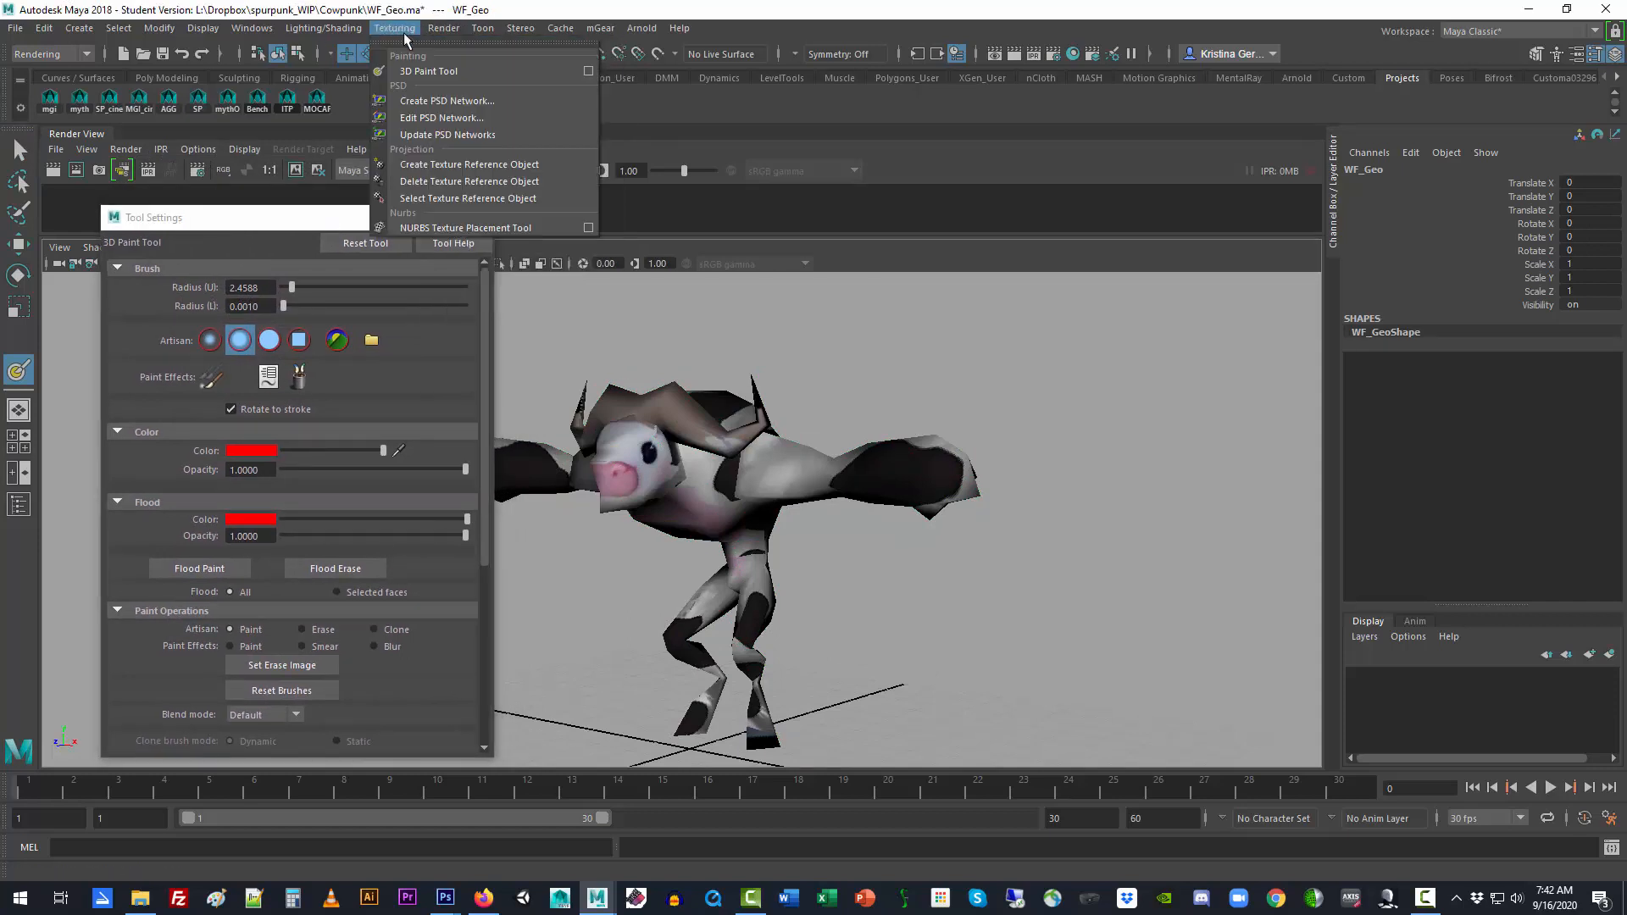
{"action": "left_click", "coordinate": [429, 73]}
{"action": "key", "text": "6"}
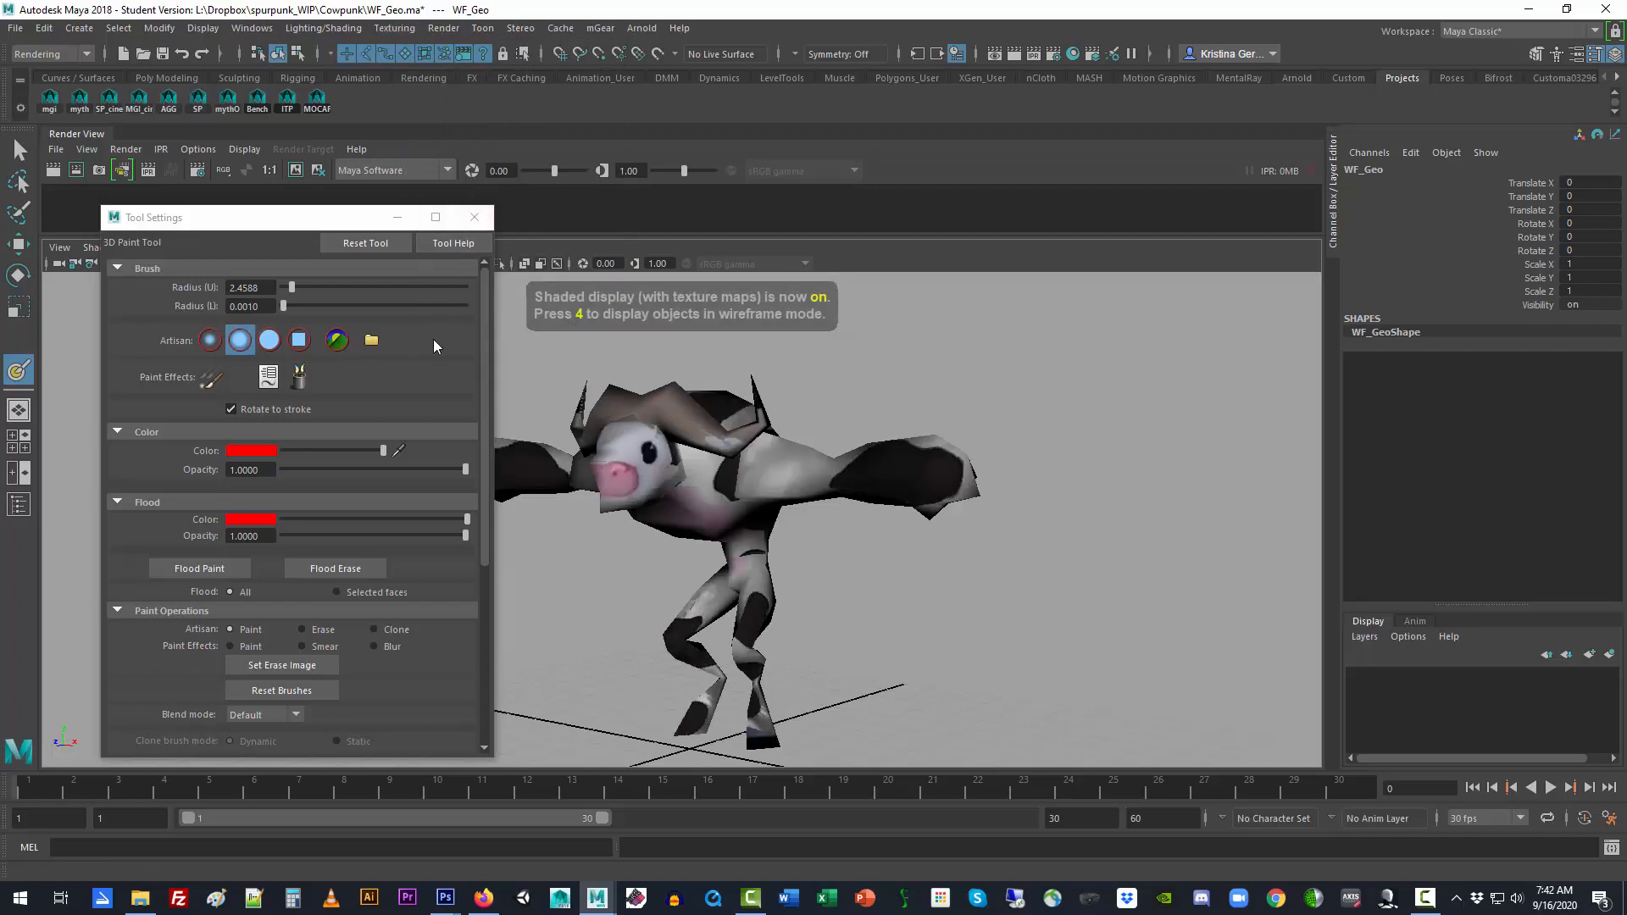
{"action": "mouse_move", "coordinate": [240, 222]}
{"action": "left_mouse_down"}
{"action": "mouse_move", "coordinate": [1189, 141]}
{"action": "mouse_move", "coordinate": [1116, 189]}
{"action": "left_mouse_up"}
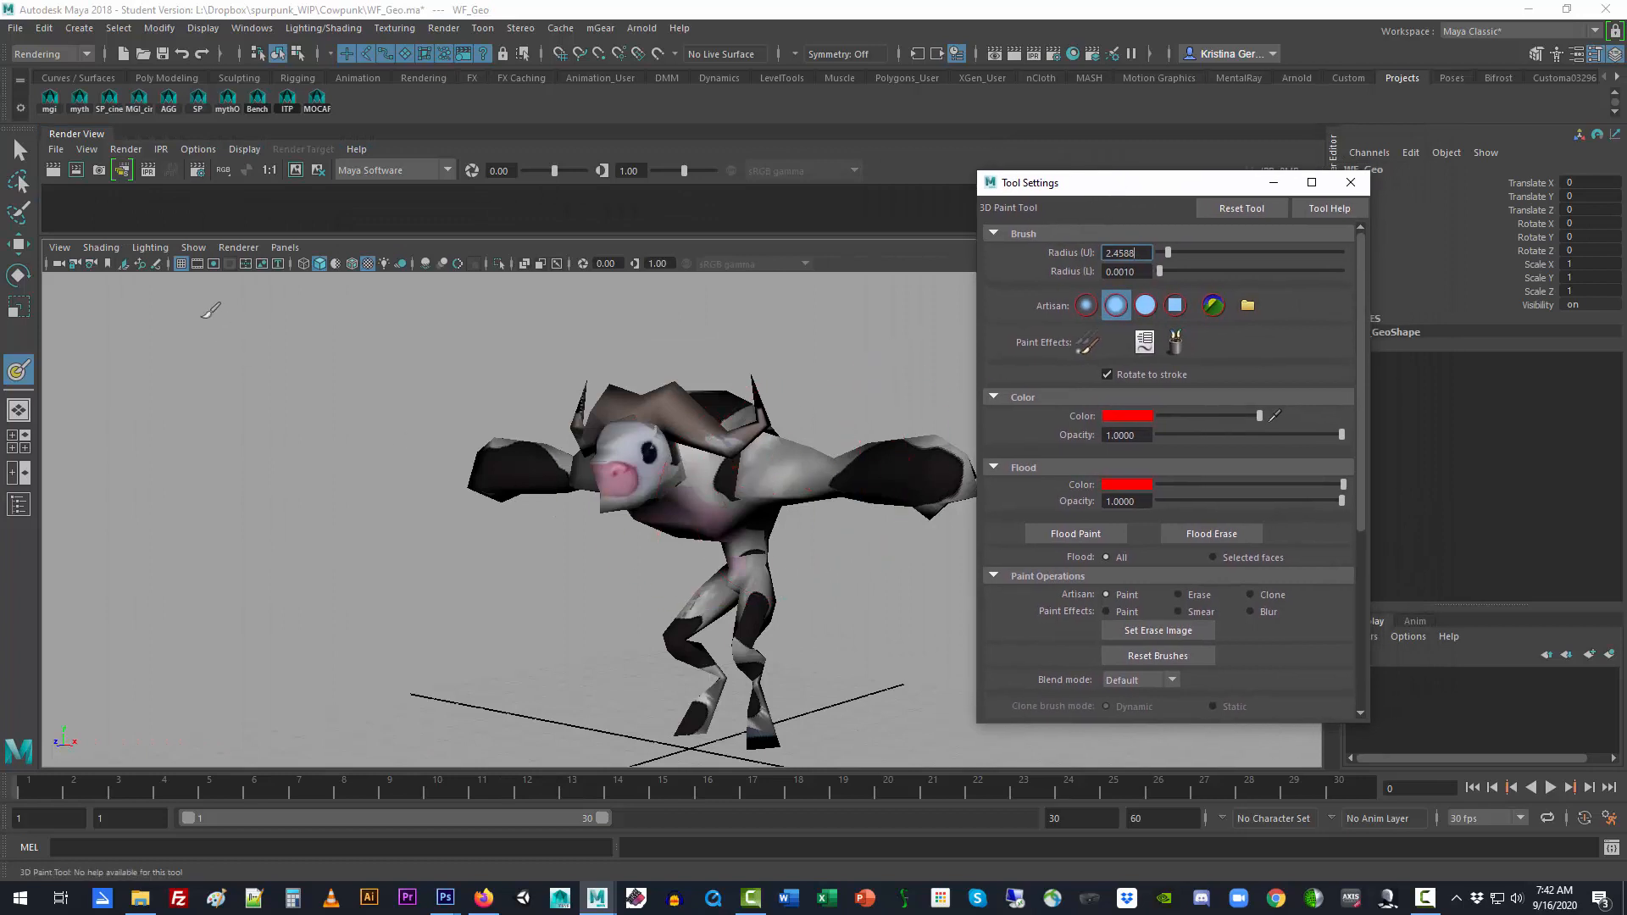
Return to the Select Tool, reselect the cow mesh and view it from the front
{"action": "left_click", "coordinate": [19, 150]}
{"action": "left_click", "coordinate": [531, 554]}
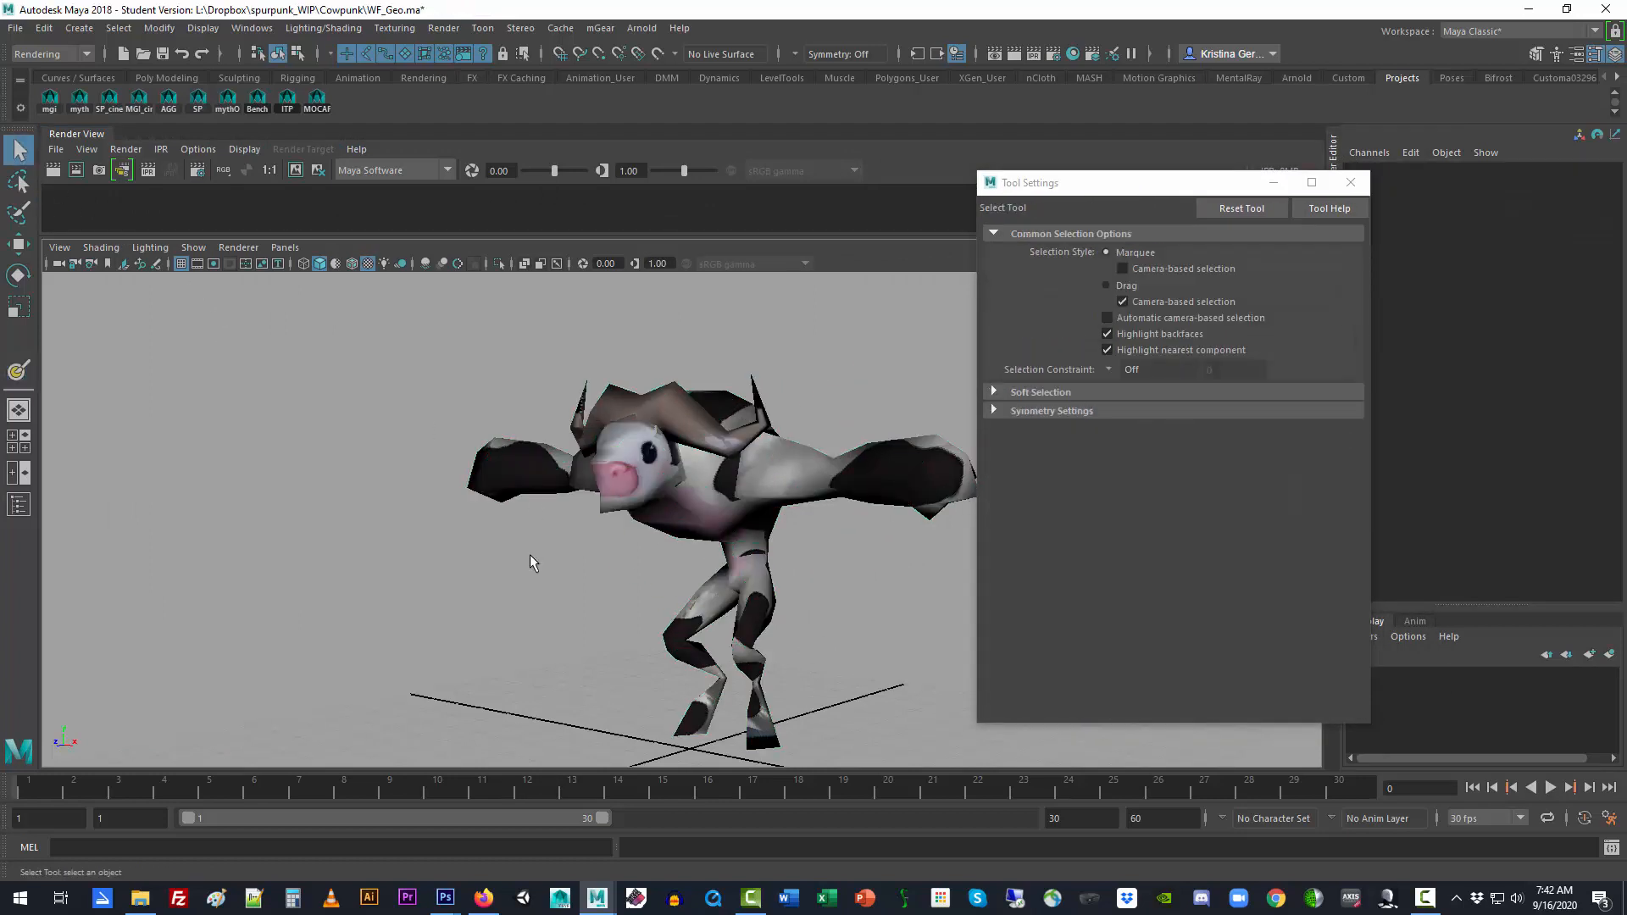
{"action": "left_click", "coordinate": [656, 499]}
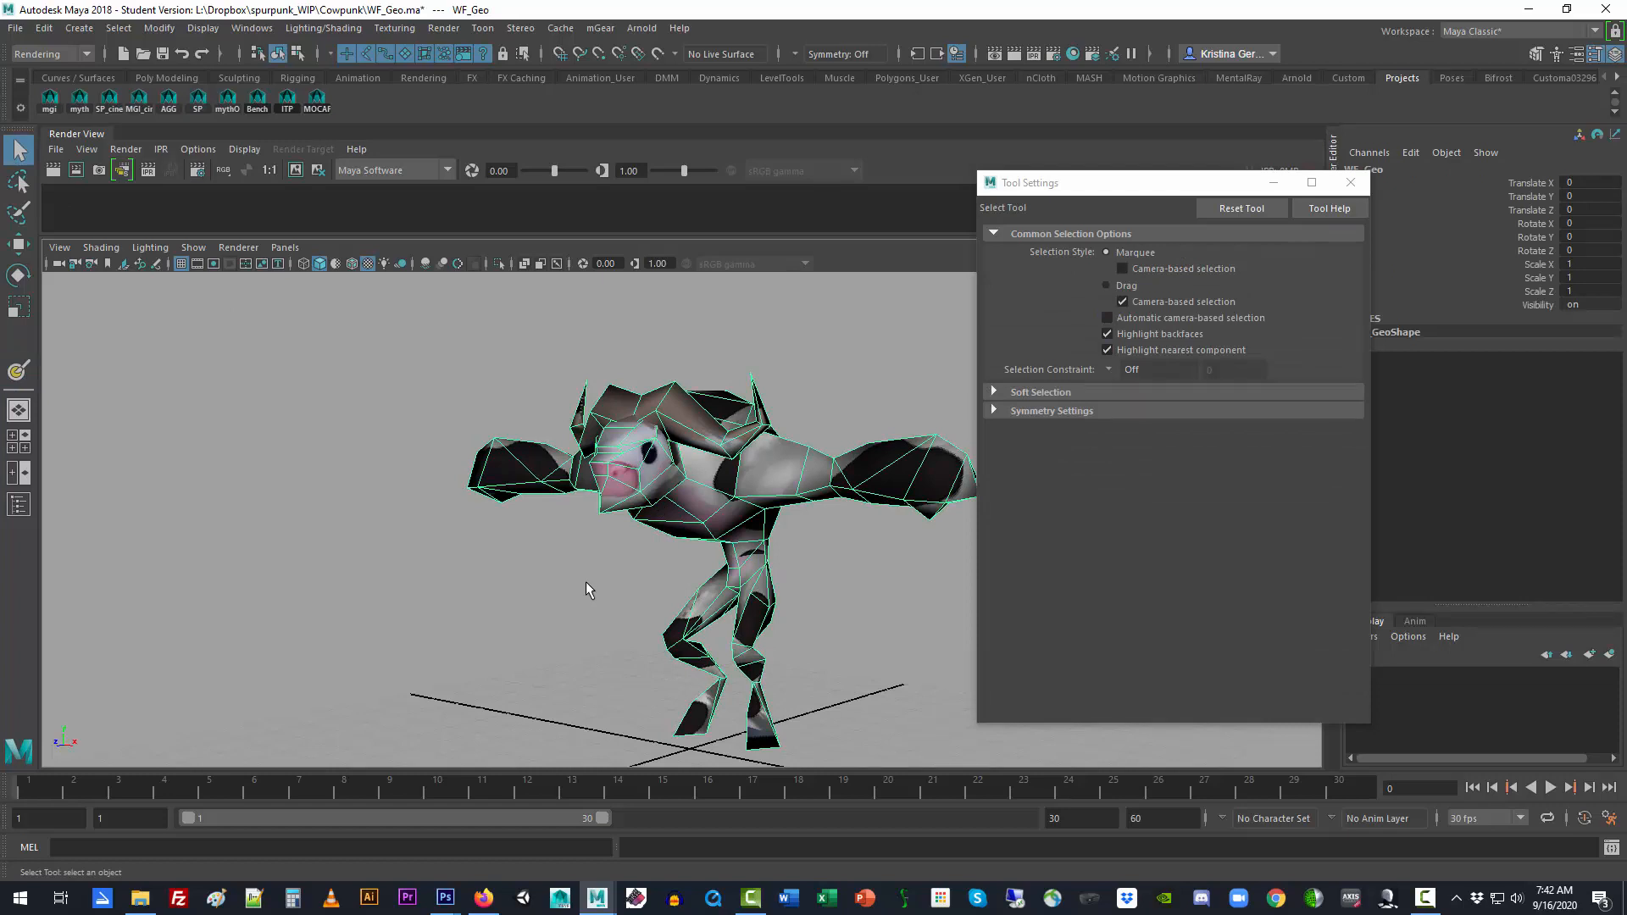
{"action": "left_click_drag", "start_coordinate": [574, 571], "coordinate": [472, 570], "text": "alt"}
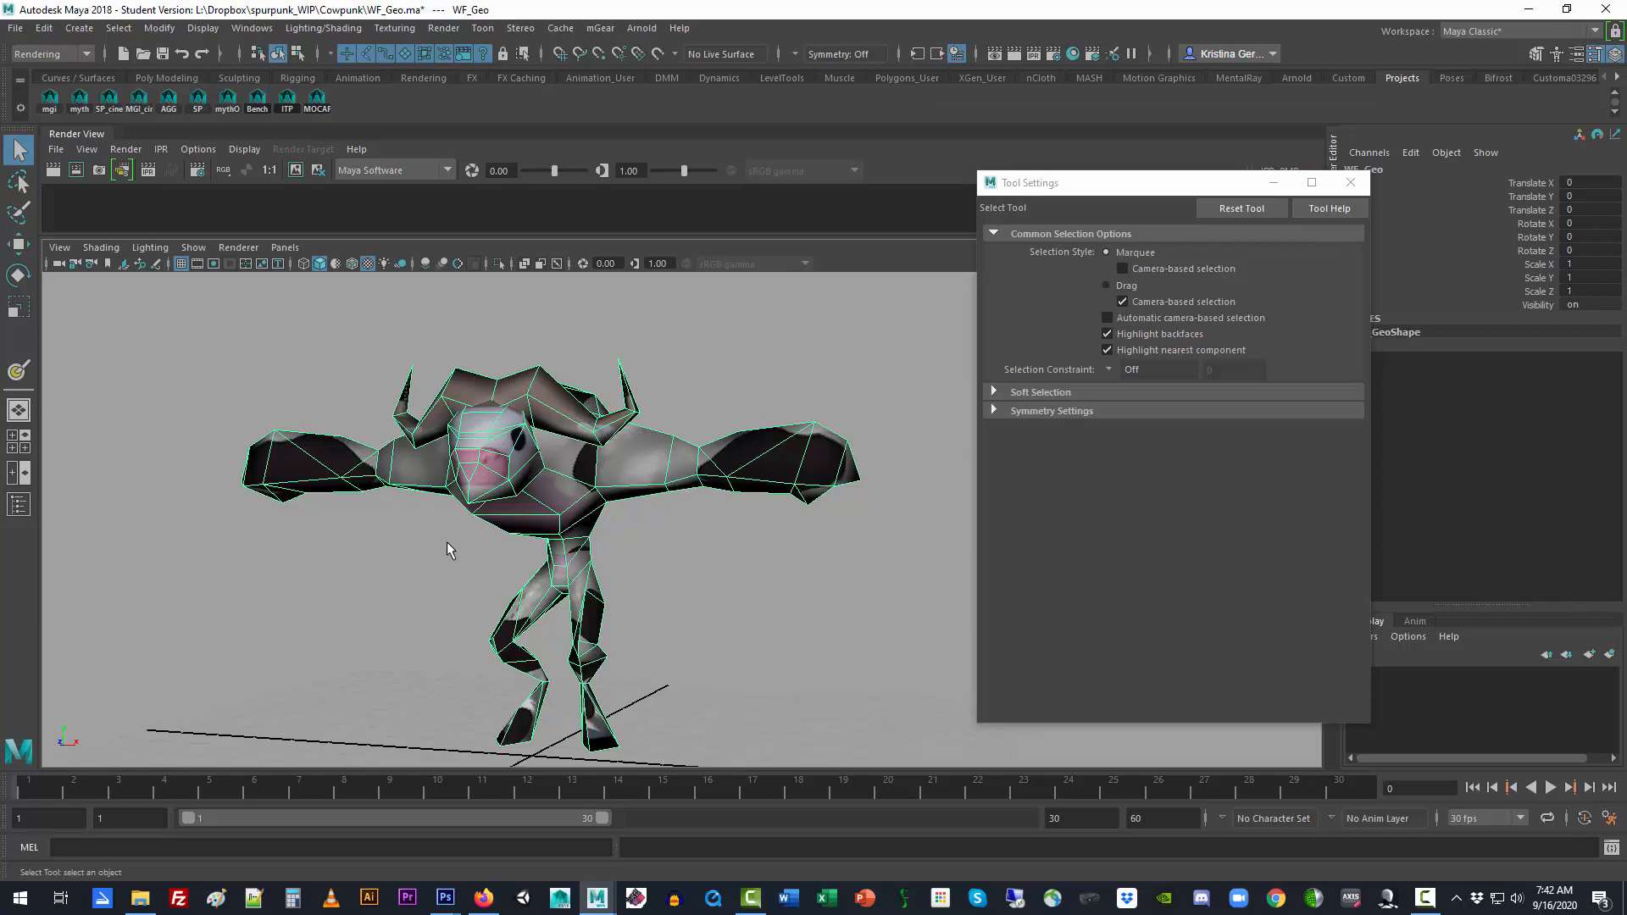
{"action": "left_click_drag", "start_coordinate": [445, 542], "coordinate": [399, 551], "text": "alt"}
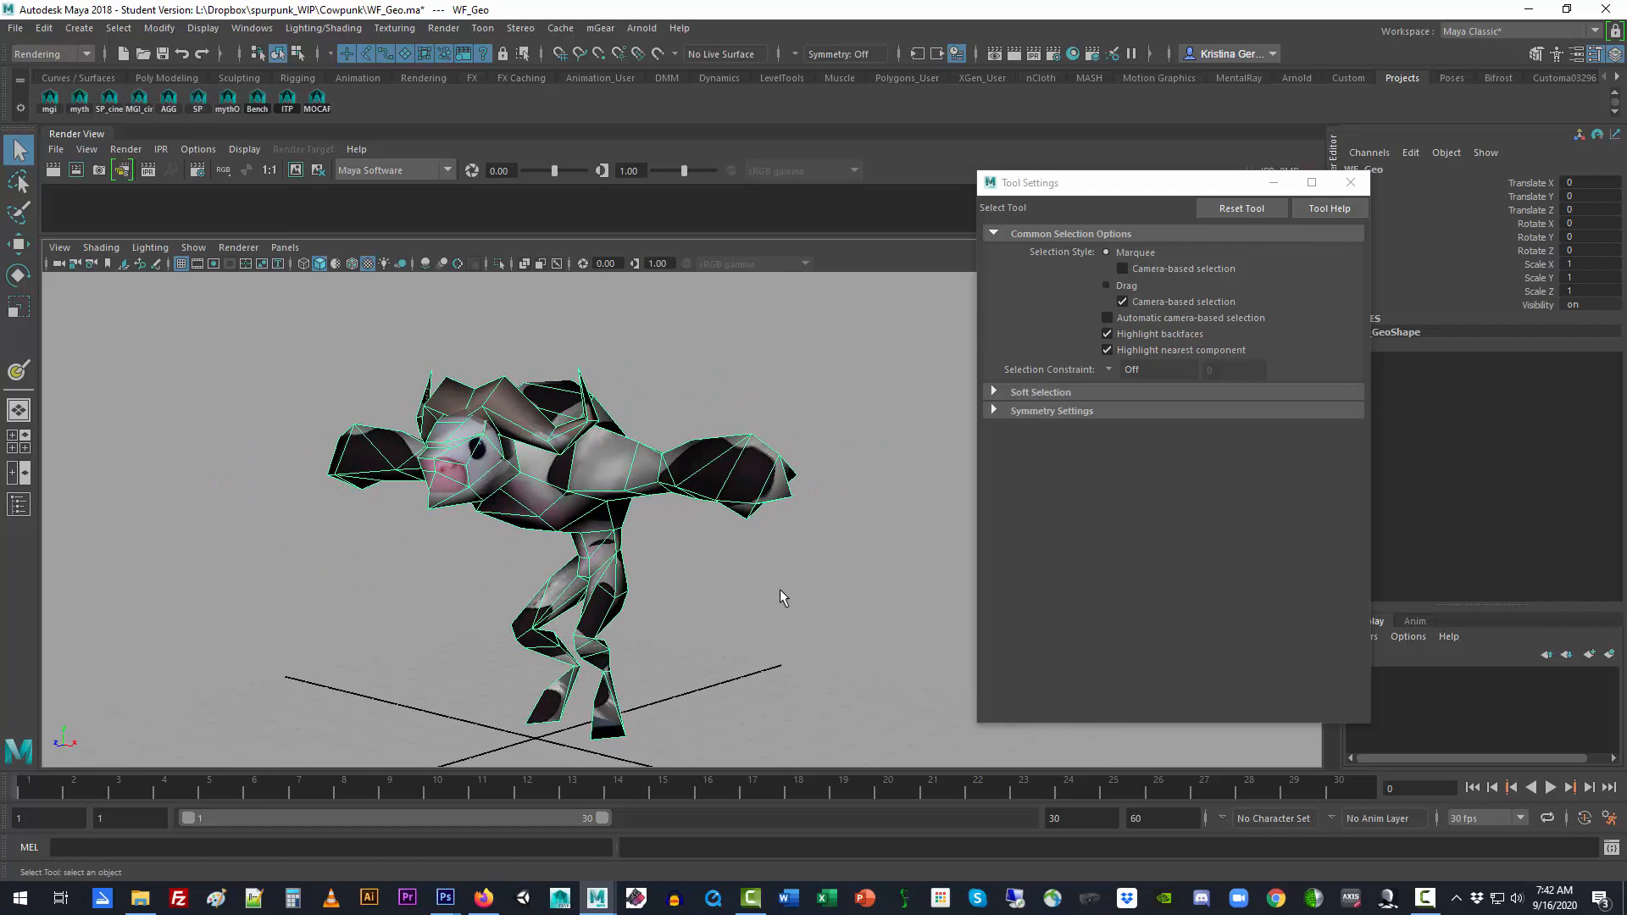
Bring up Hypershade beside the model and optimize the scene size to remove unused shaders
{"action": "key", "text": "shift+t"}
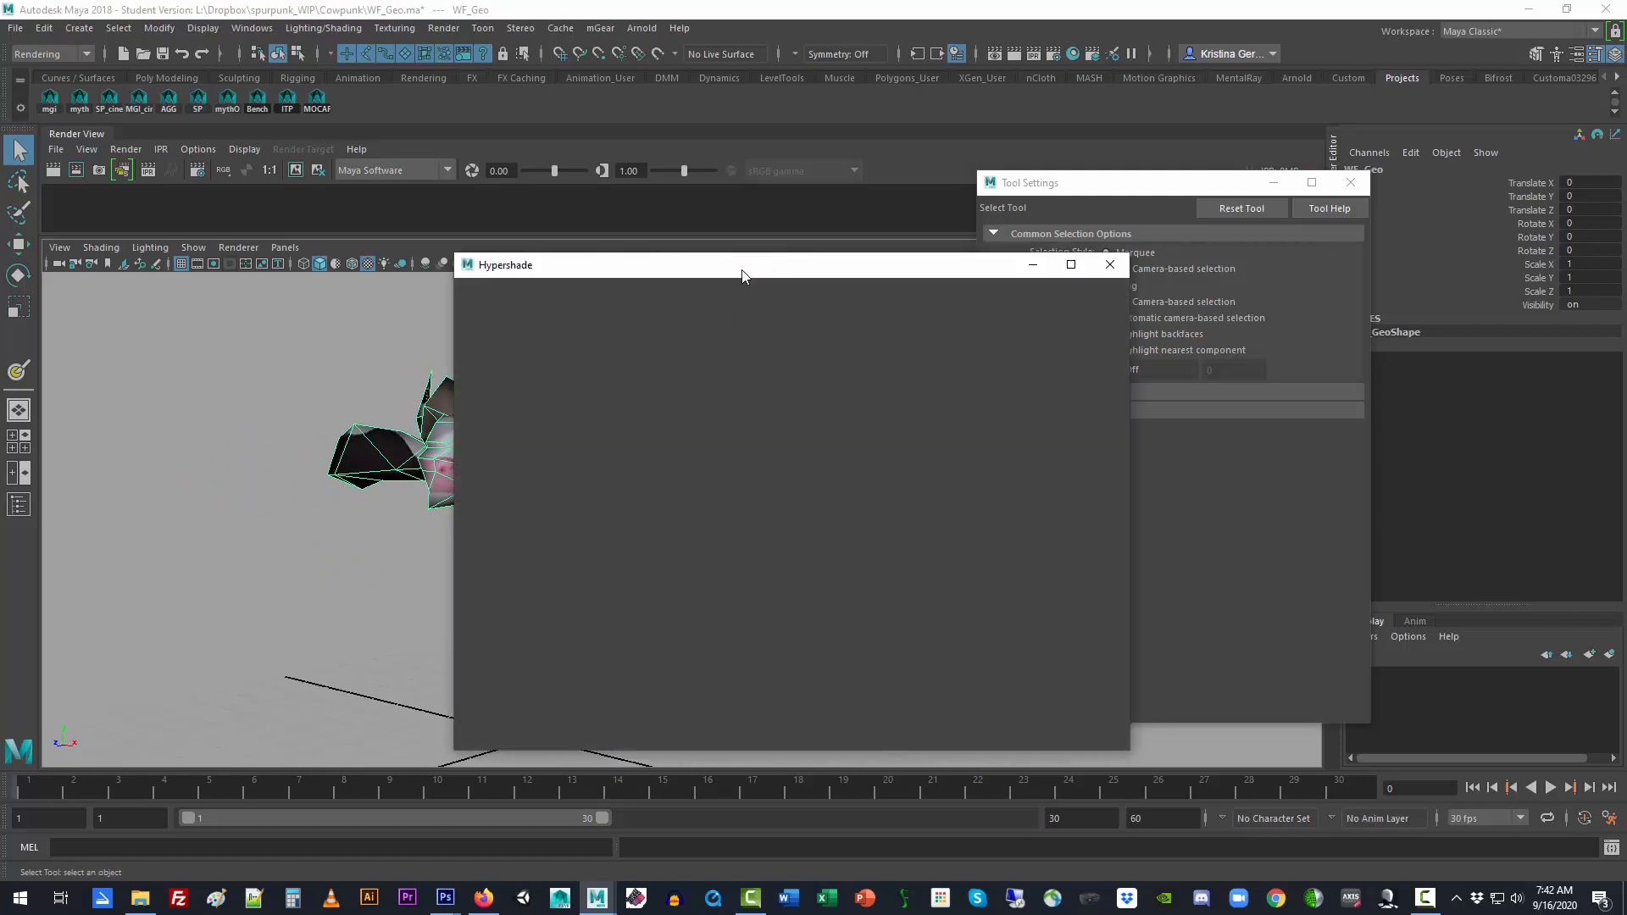
{"action": "left_click_drag", "start_coordinate": [743, 276], "coordinate": [1117, 273]}
{"action": "left_click", "coordinate": [15, 28]}
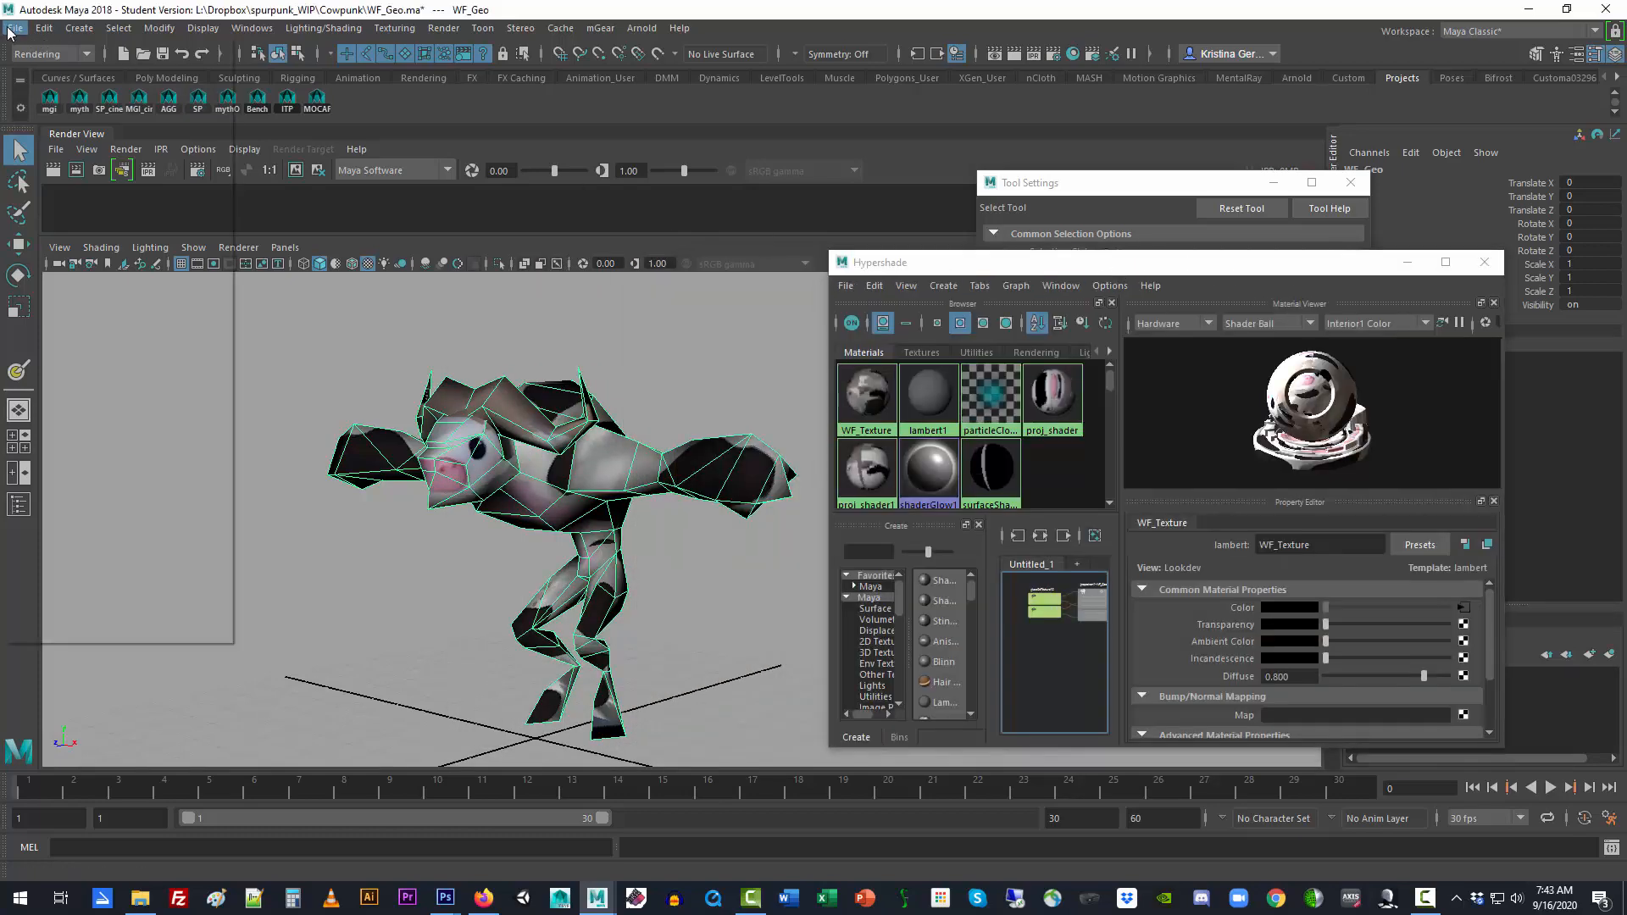
{"action": "left_click", "coordinate": [76, 186]}
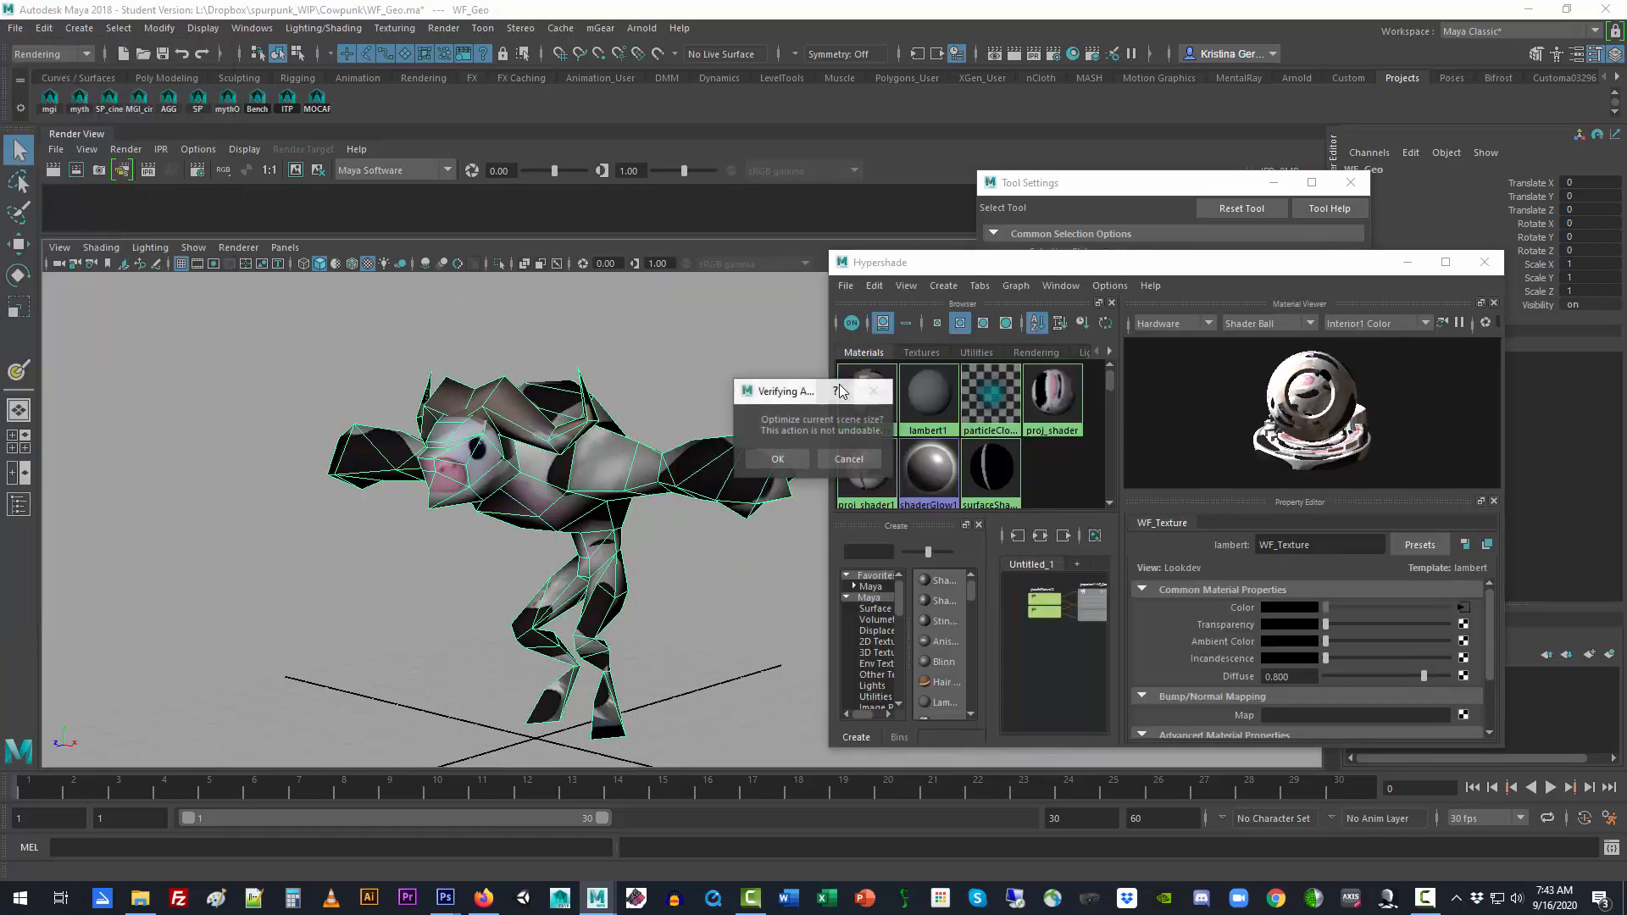
{"action": "left_click", "coordinate": [777, 458]}
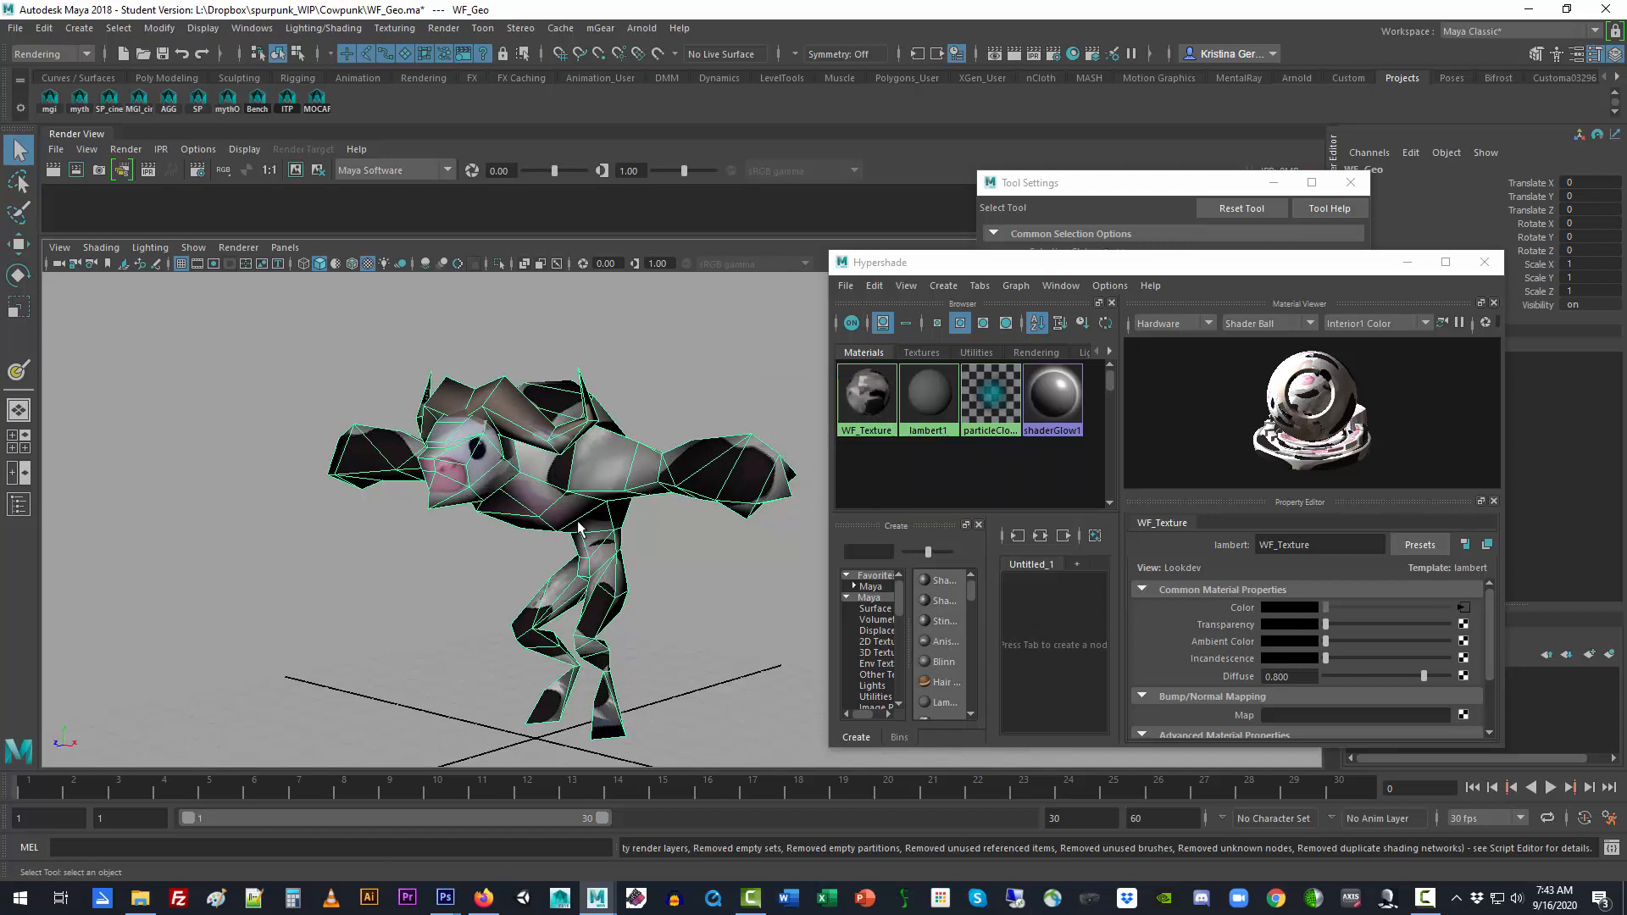
Open the file node feeding the WF_Texture material's color to check its image path
{"action": "mouse_move", "coordinate": [646, 478]}
{"action": "left_mouse_down", "text": "alt"}
{"action": "mouse_move", "coordinate": [679, 481]}
{"action": "mouse_move", "coordinate": [666, 491]}
{"action": "left_mouse_up", "text": "alt"}
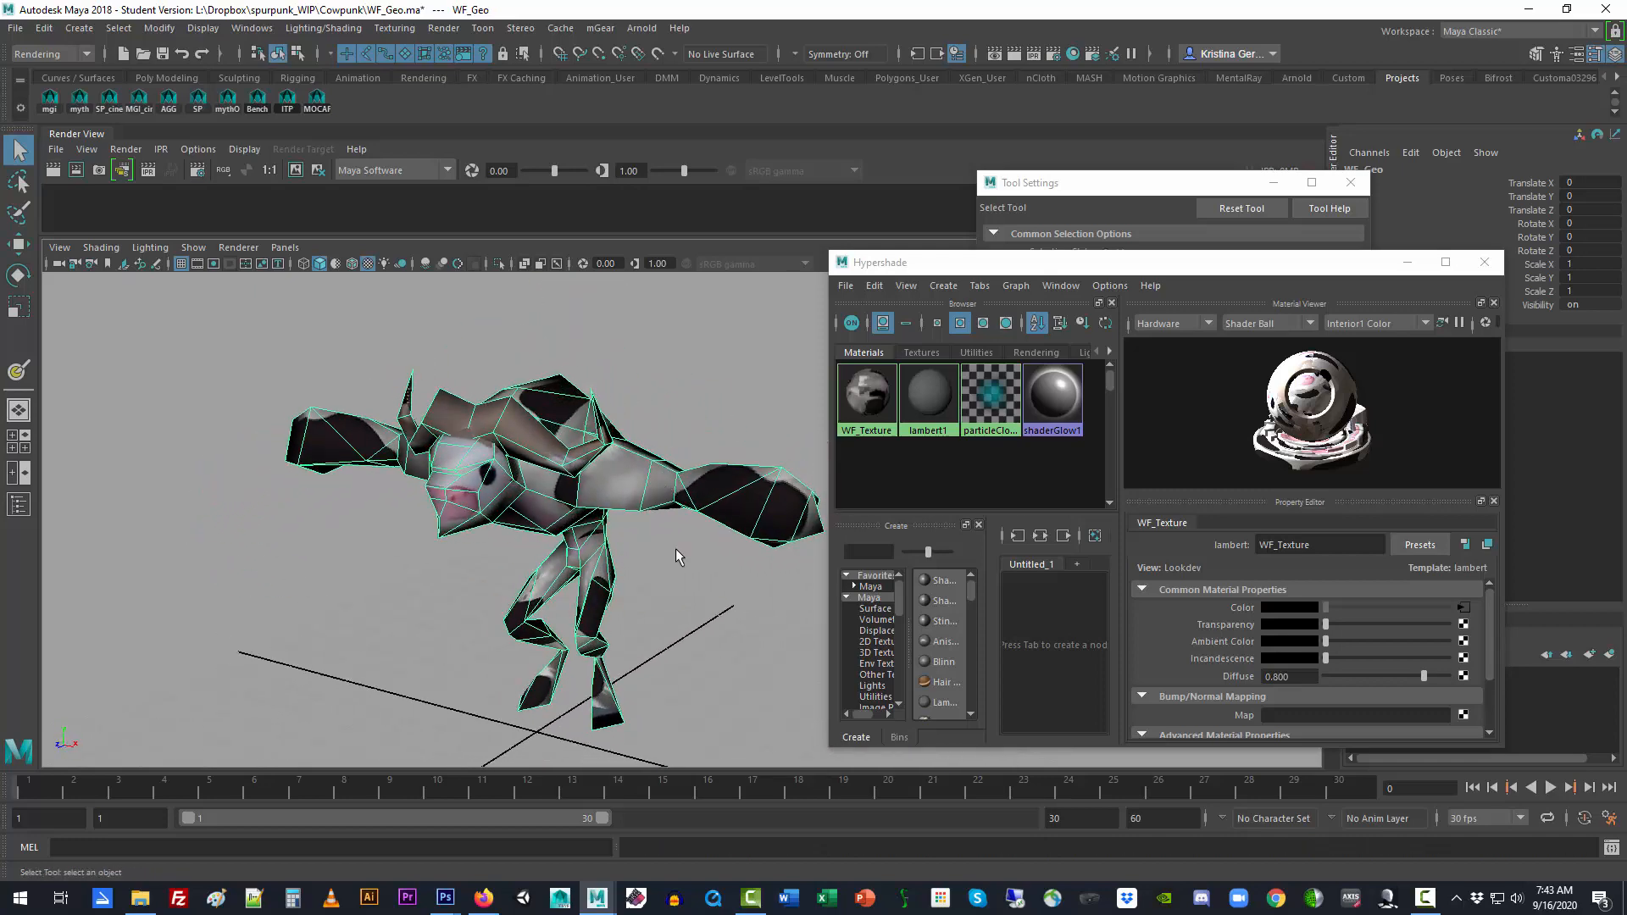
{"action": "left_click", "coordinate": [868, 402]}
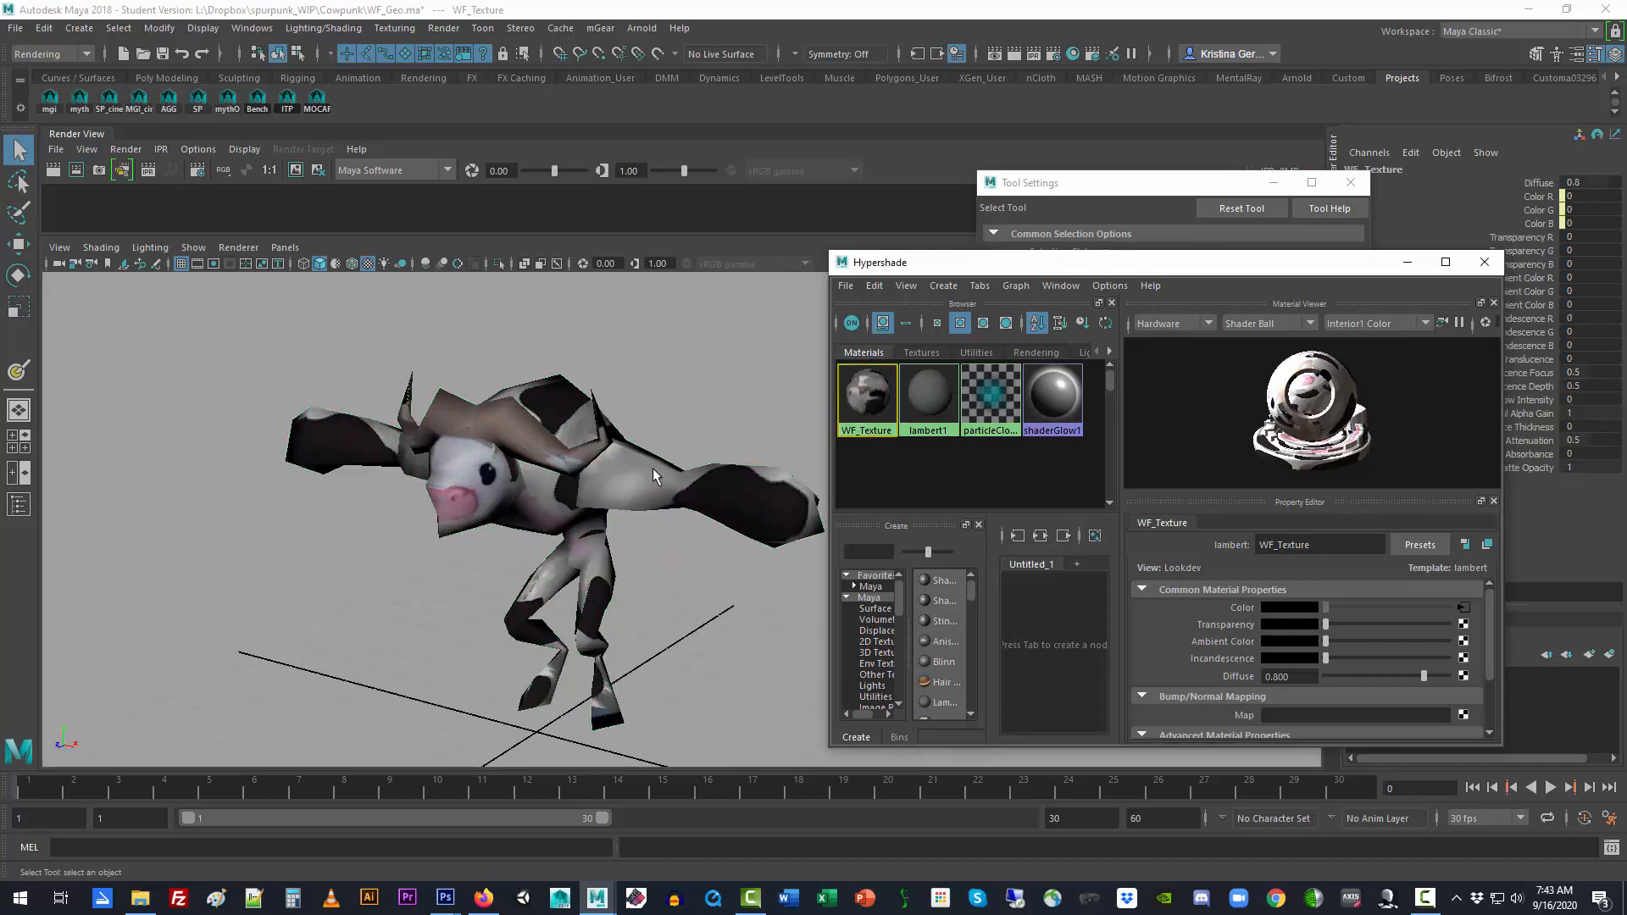
{"action": "left_click", "coordinate": [1465, 609]}
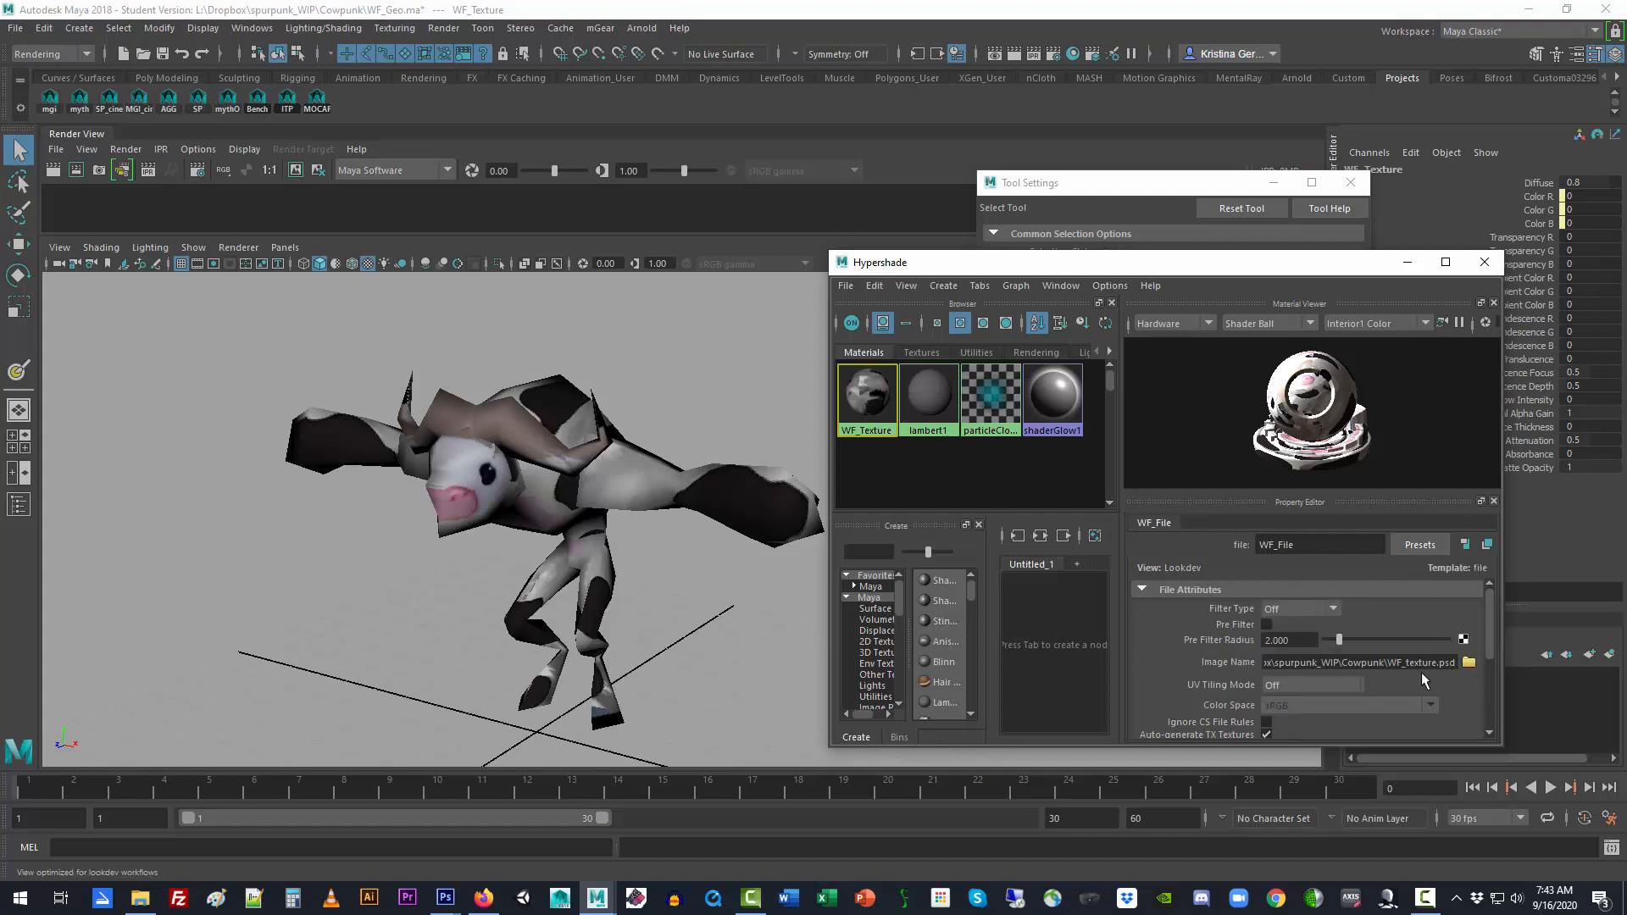
{"action": "left_click_drag", "start_coordinate": [746, 632], "coordinate": [634, 601], "text": "alt"}
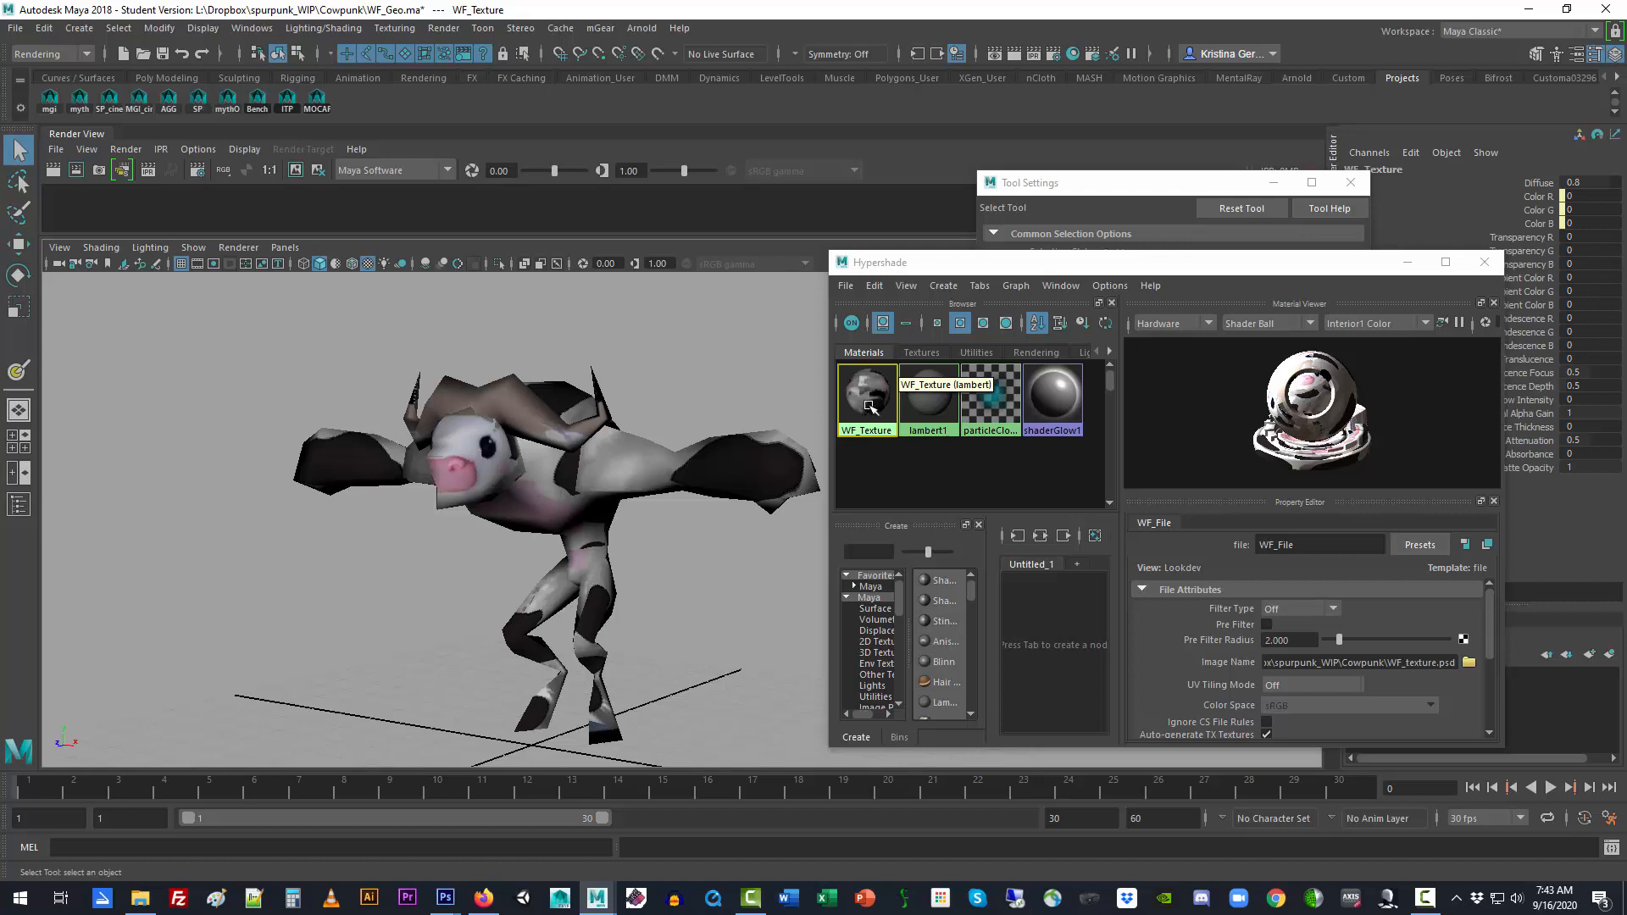
Open the project window and check where the Source Images location of project ITP_215 is set
{"action": "left_click", "coordinate": [16, 30]}
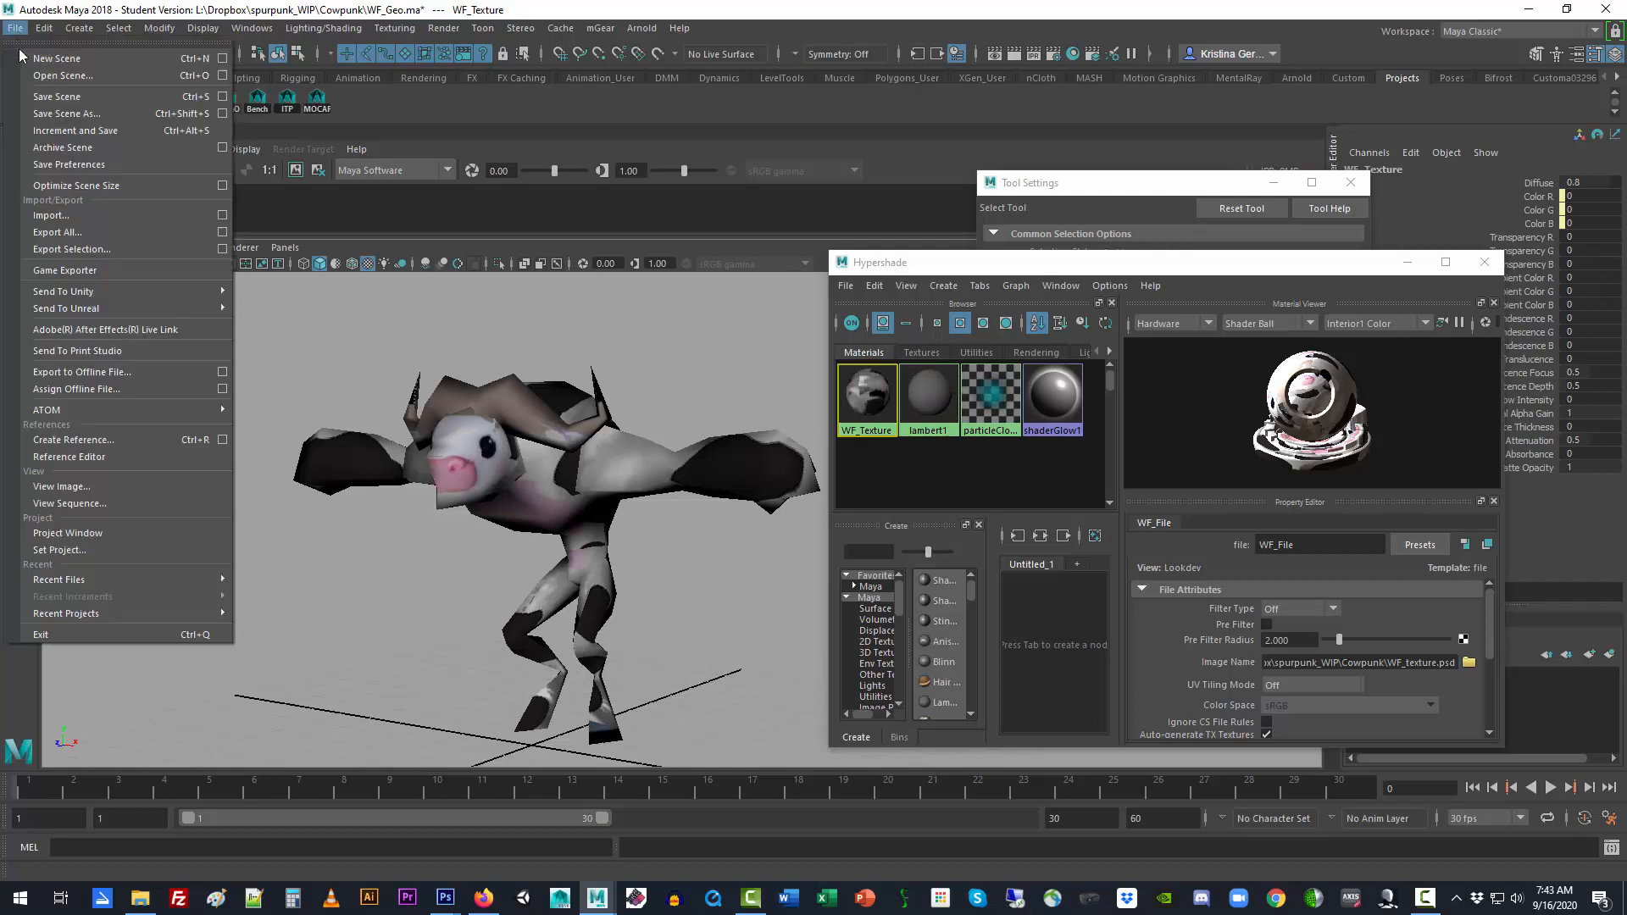
{"action": "left_click", "coordinate": [110, 531]}
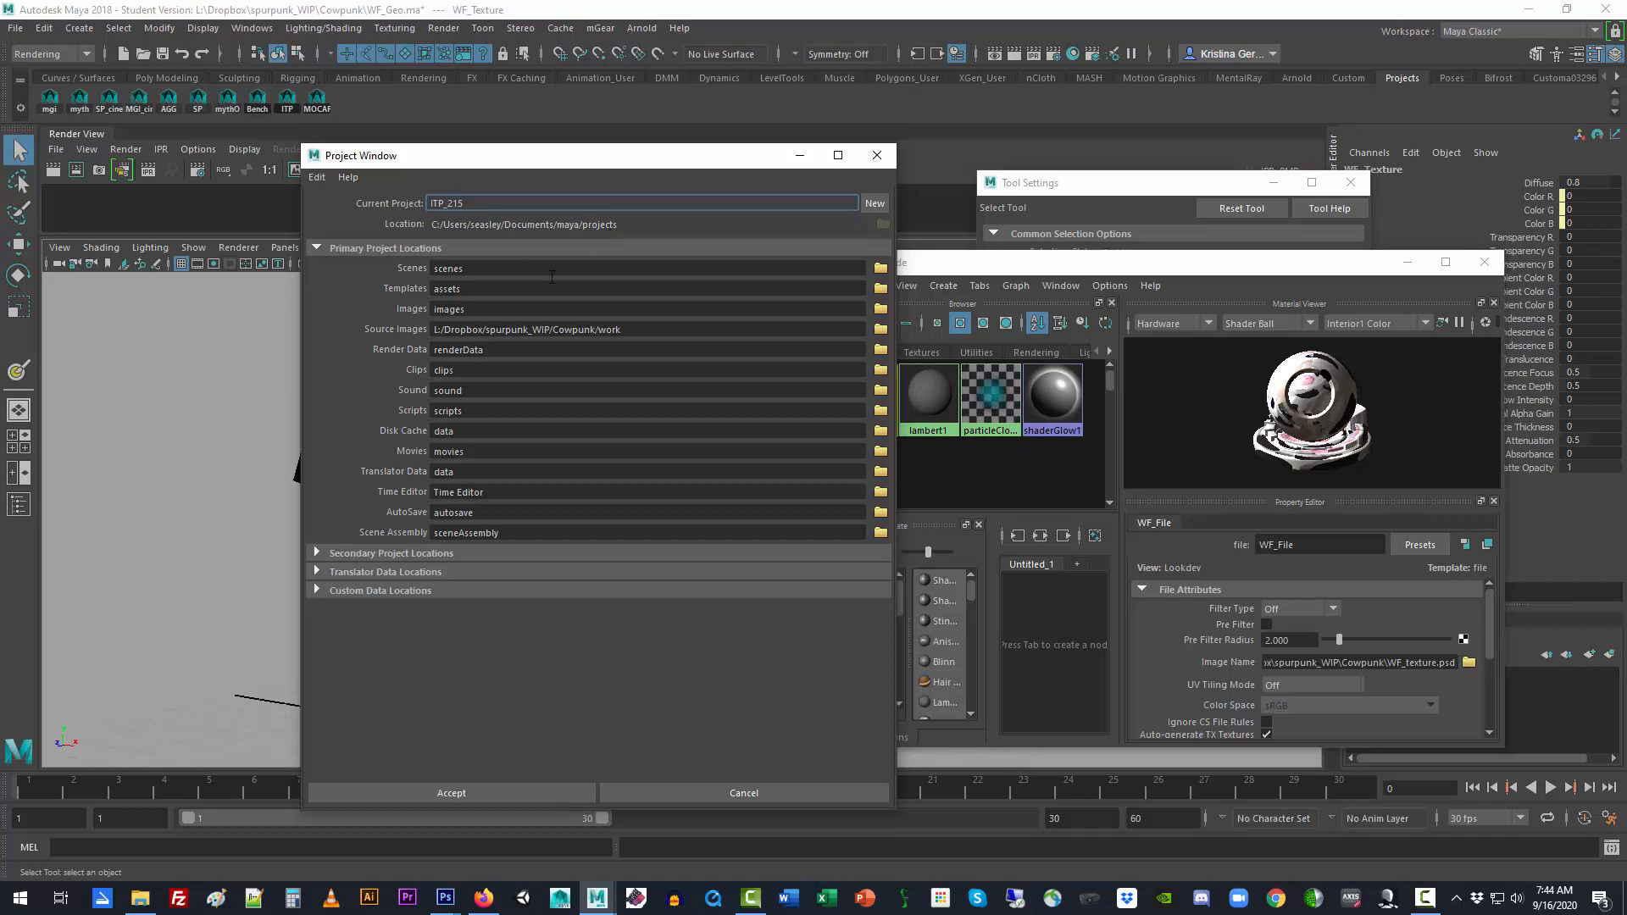
{"action": "left_click_drag", "start_coordinate": [472, 207], "coordinate": [427, 205]}
{"action": "left_click", "coordinate": [880, 331]}
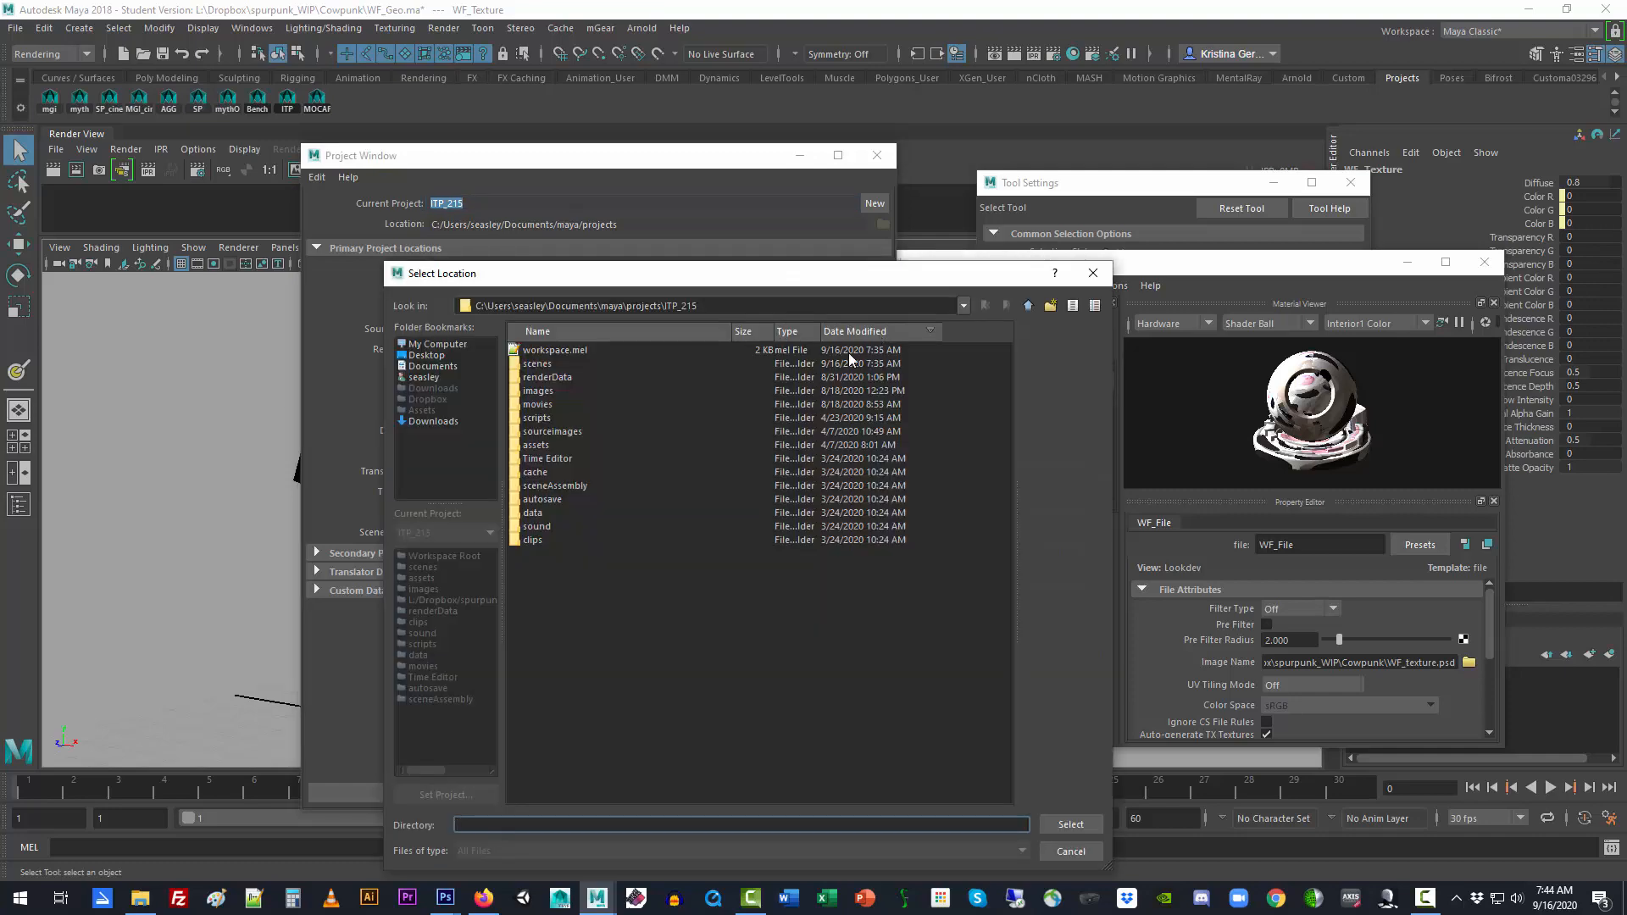
{"action": "left_click", "coordinate": [1094, 273]}
Copy the Source Images path, choose it as the folder in the location browser, and close the project window
{"action": "left_click_drag", "start_coordinate": [627, 329], "coordinate": [391, 334]}
{"action": "key", "text": "ctrl+c"}
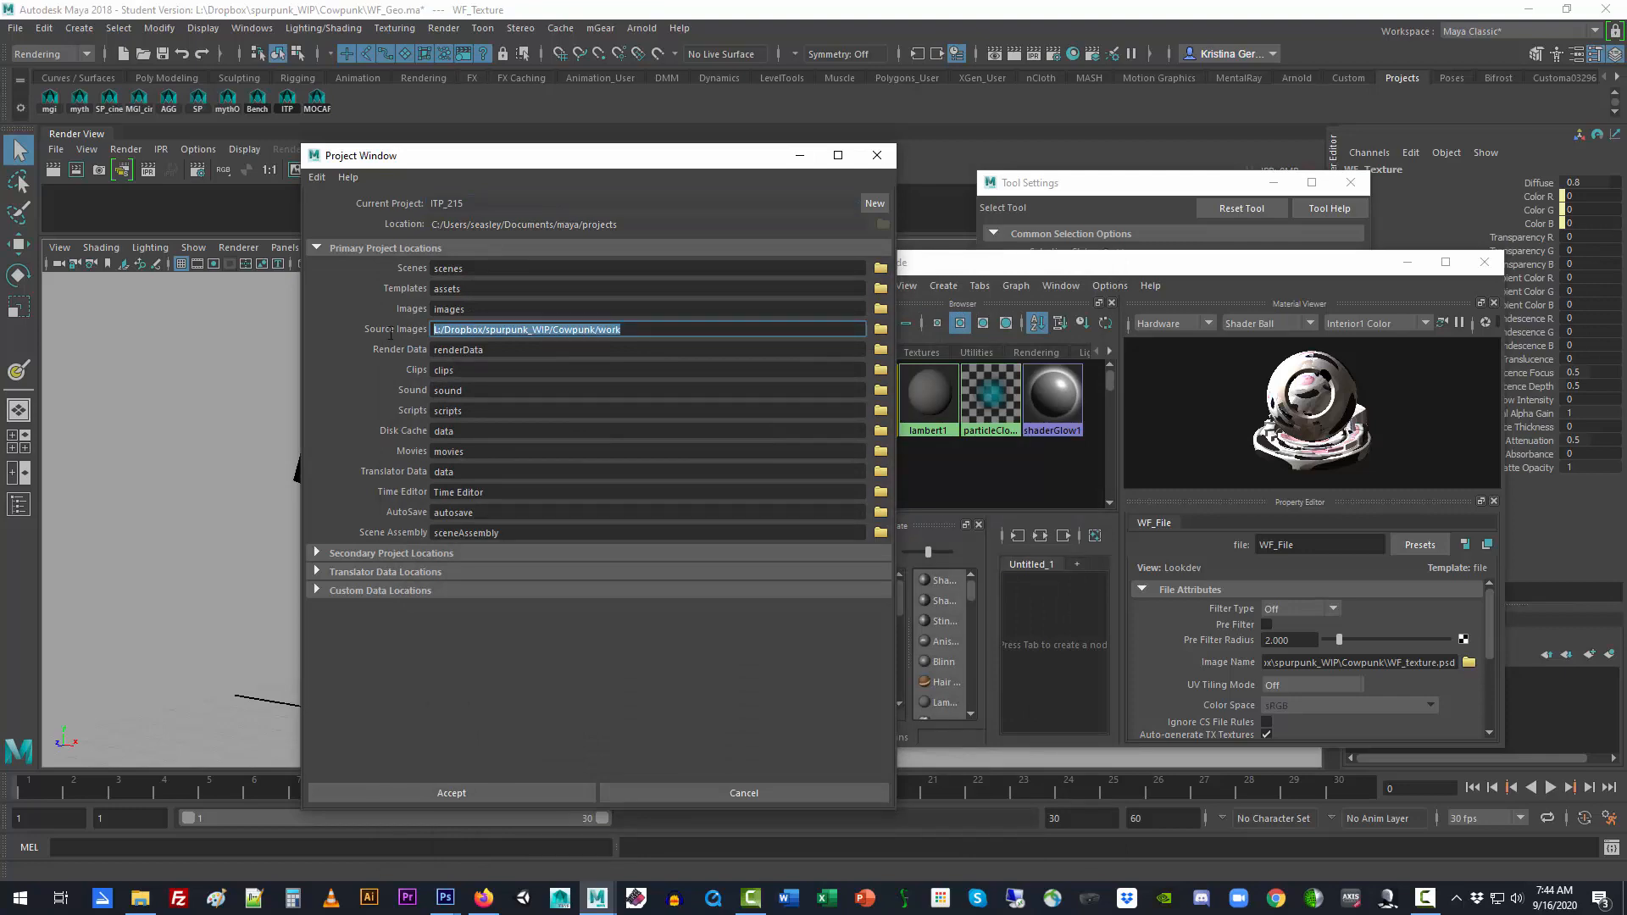
{"action": "left_click", "coordinate": [881, 330]}
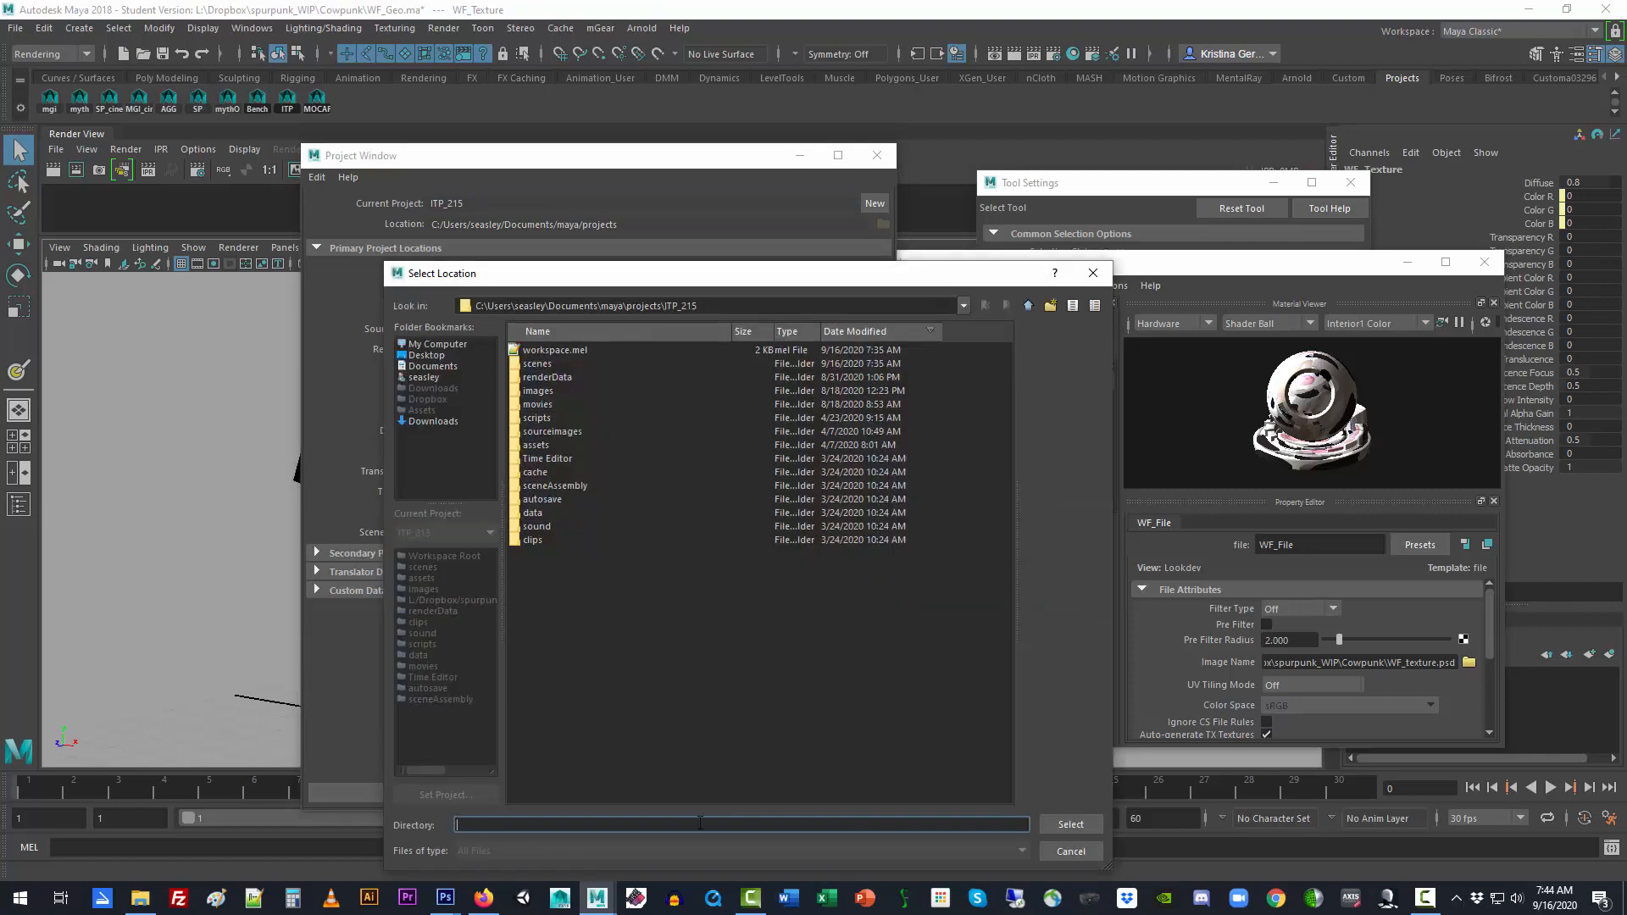
{"action": "key", "text": "ctrl+v"}
{"action": "key", "text": "Return"}
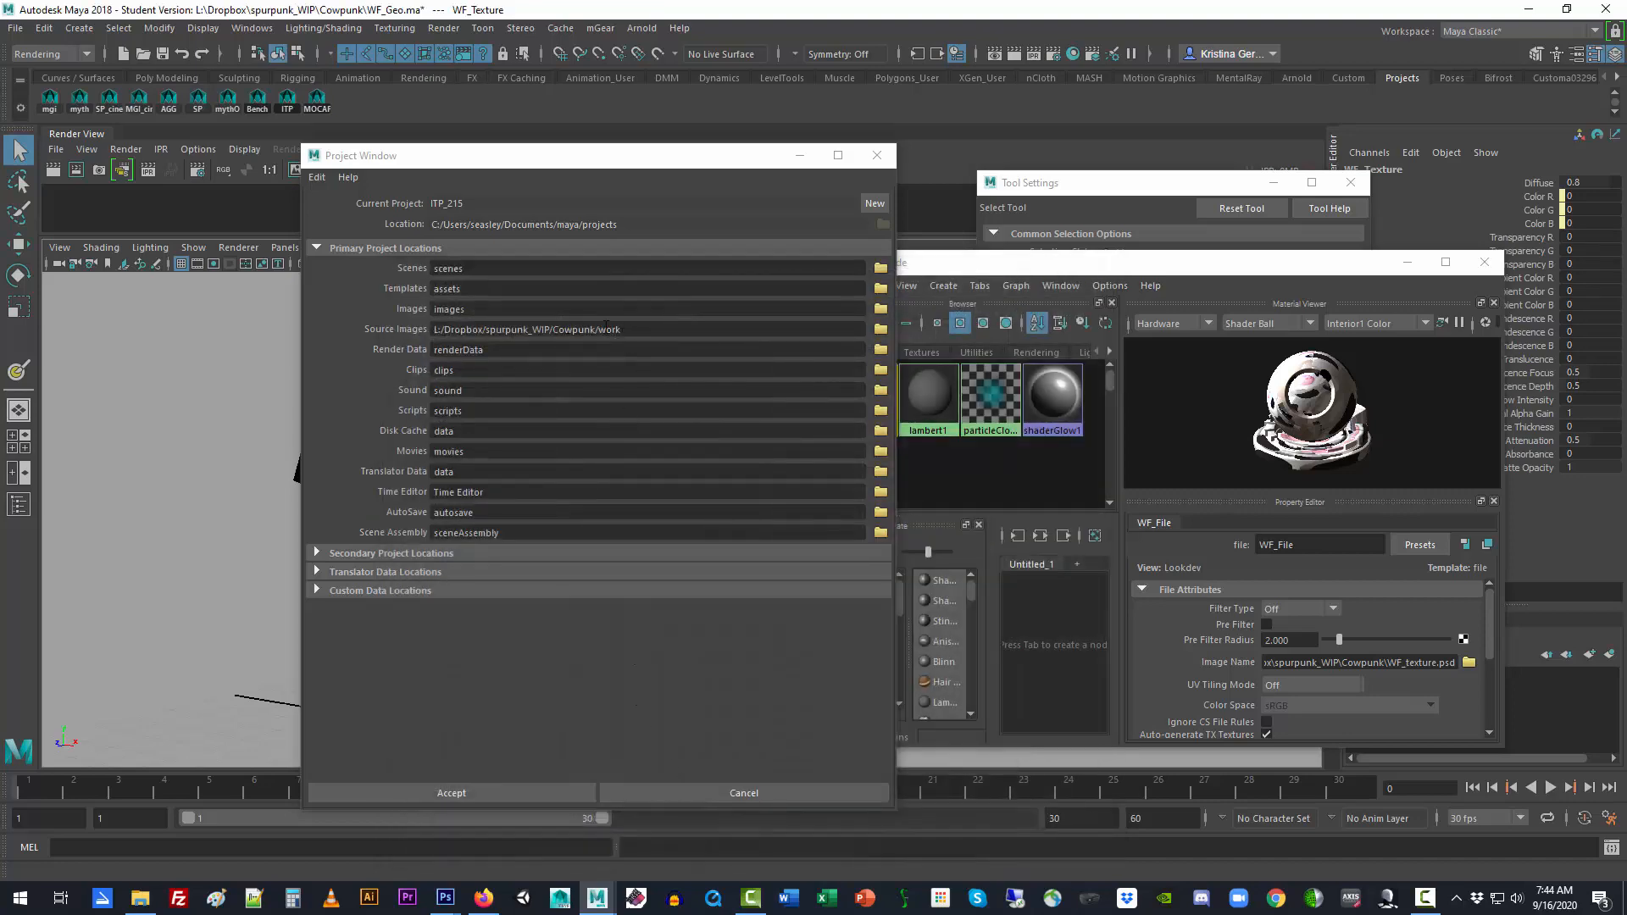
{"action": "left_click", "coordinate": [877, 156]}
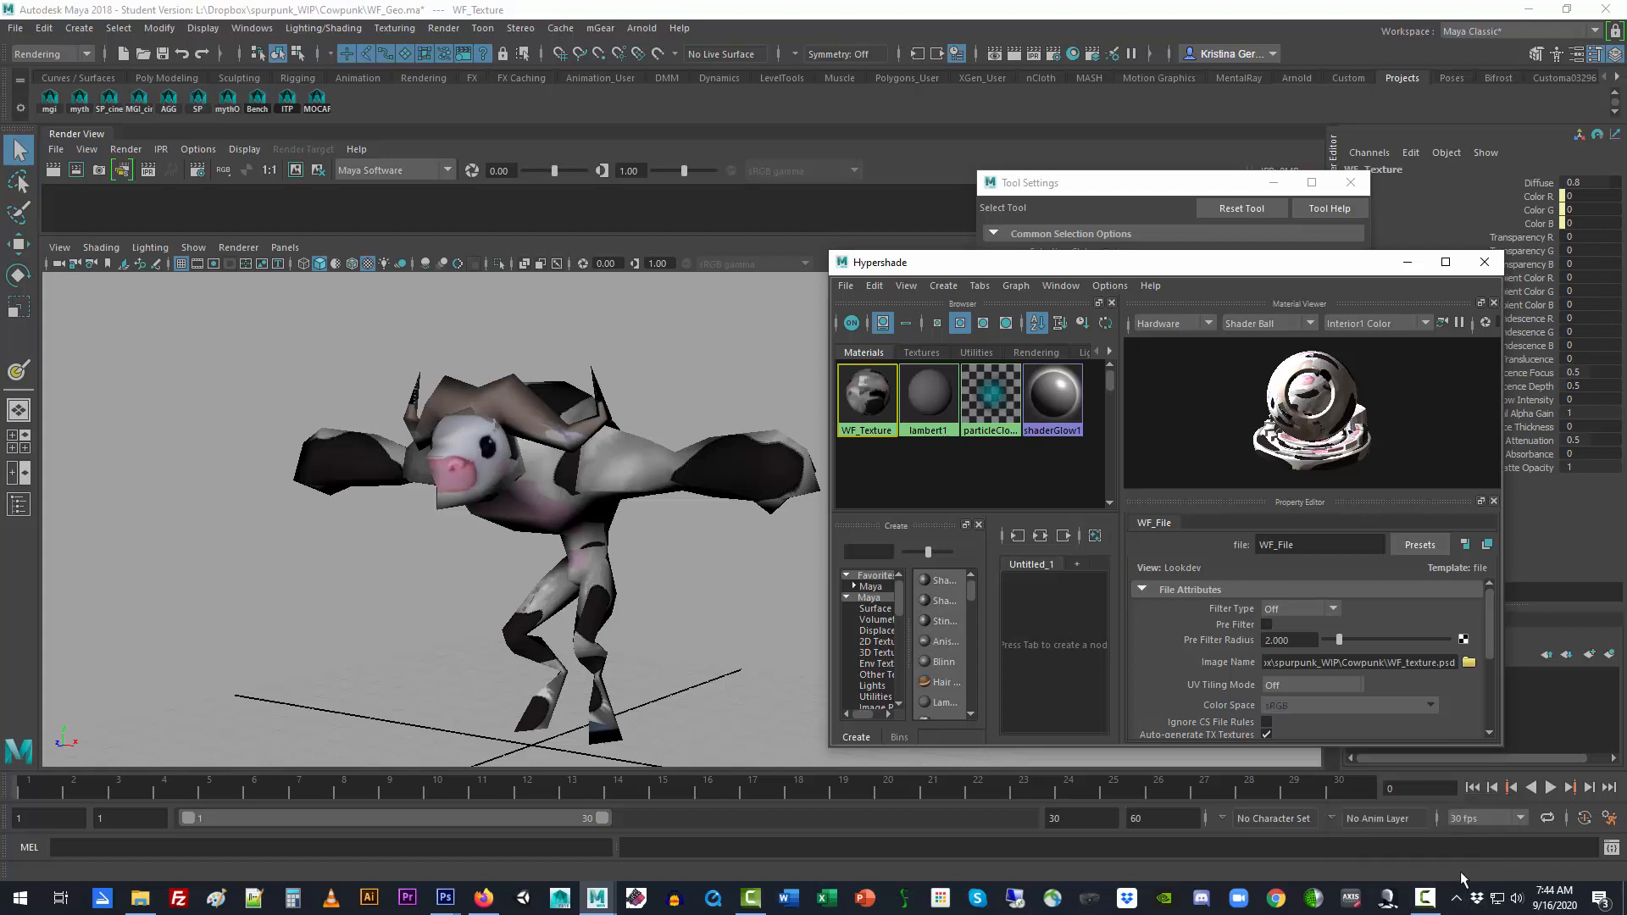
Select the cow mesh and replace its WF_File texture image with Test_3dpaint.psd from the Cowpunk work folder
{"action": "left_click", "coordinate": [1426, 897]}
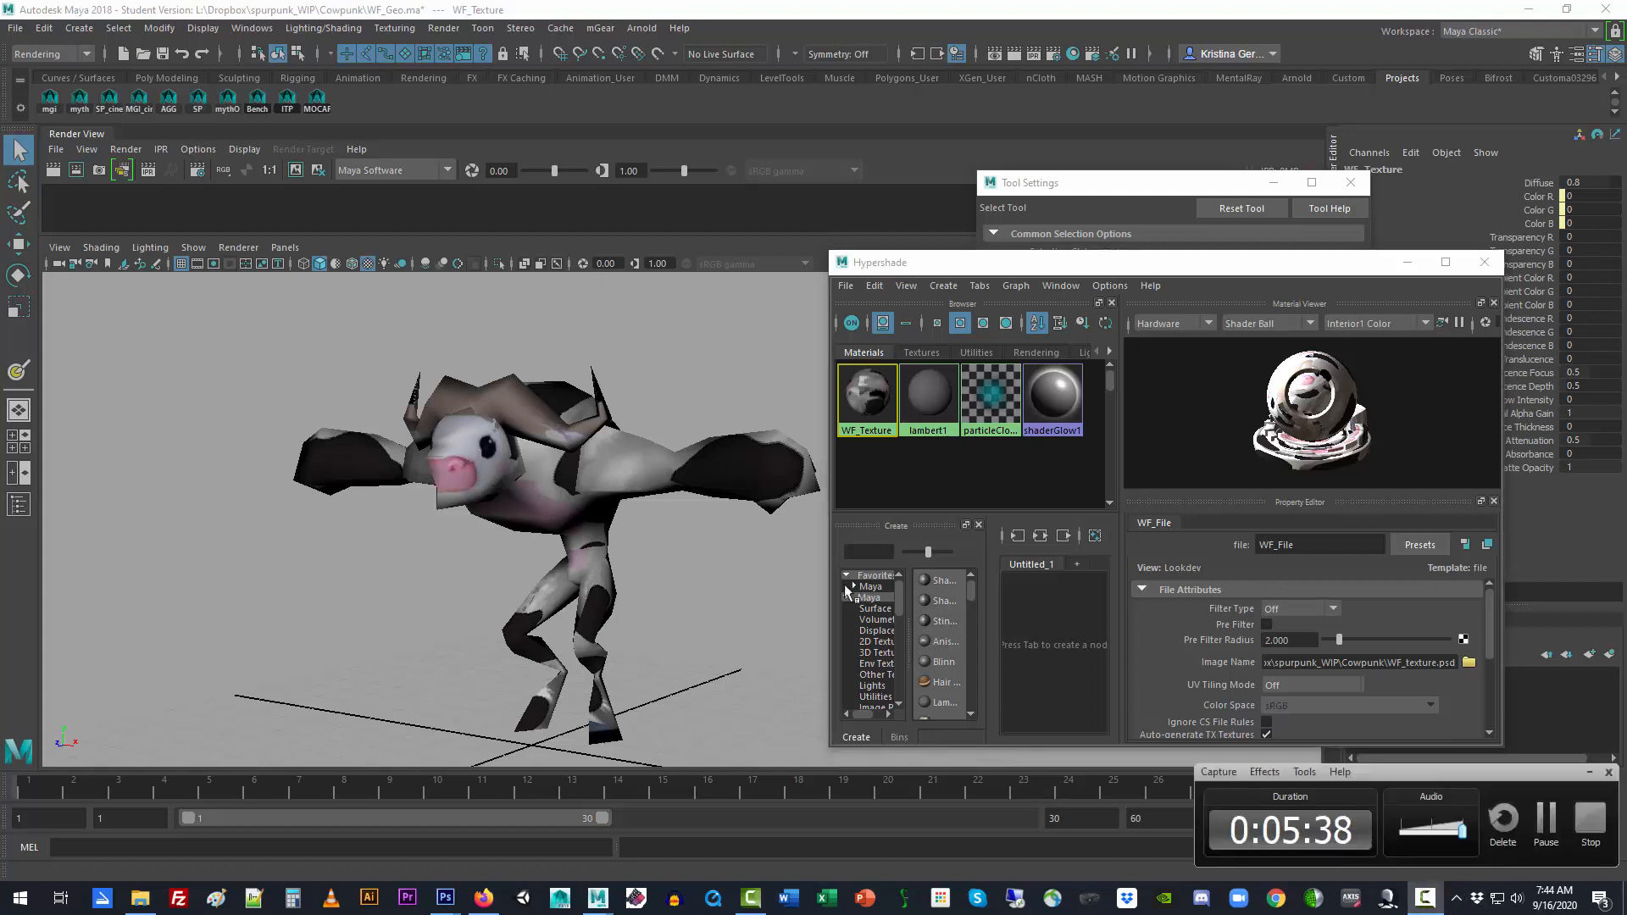
{"action": "left_click", "coordinate": [709, 497]}
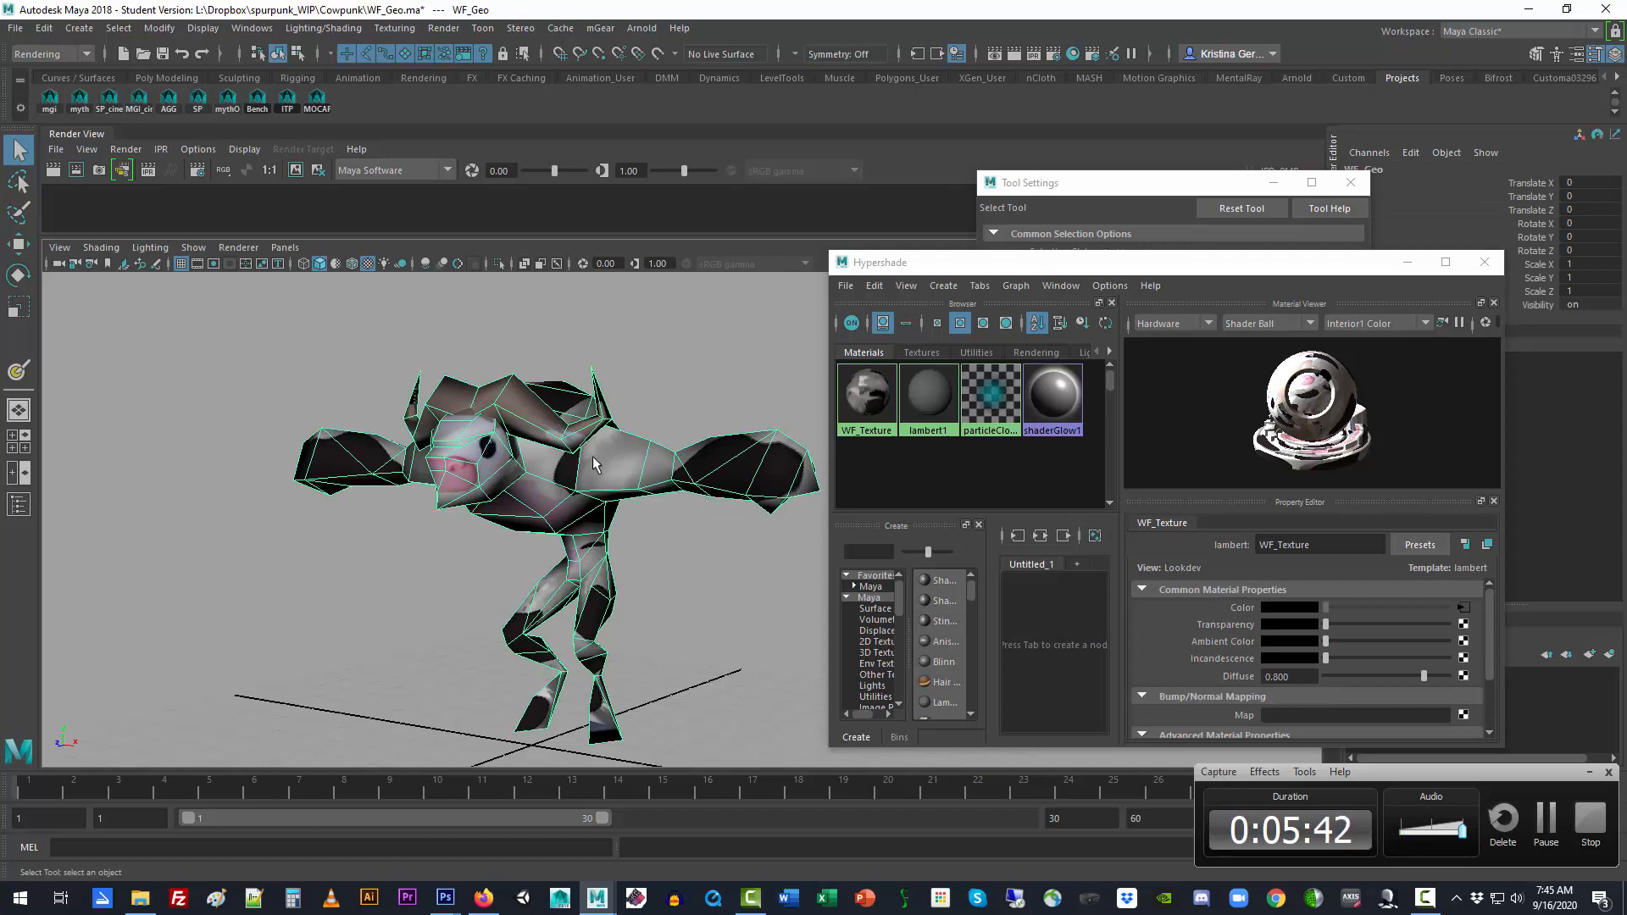
{"action": "left_click", "coordinate": [1464, 608]}
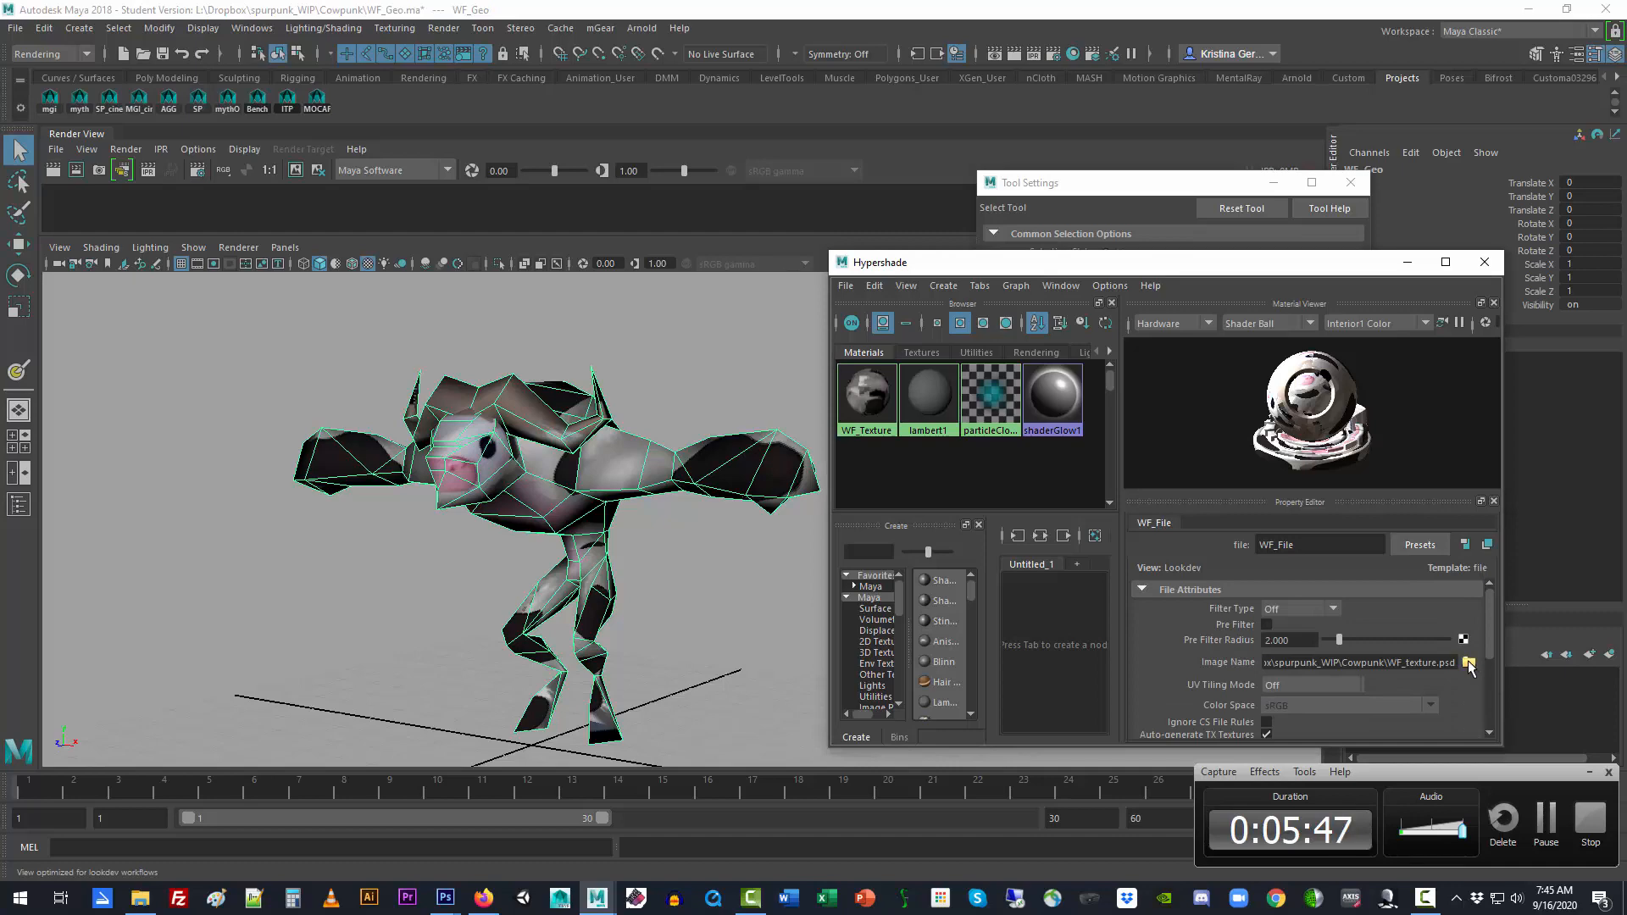
{"action": "left_click", "coordinate": [1468, 662]}
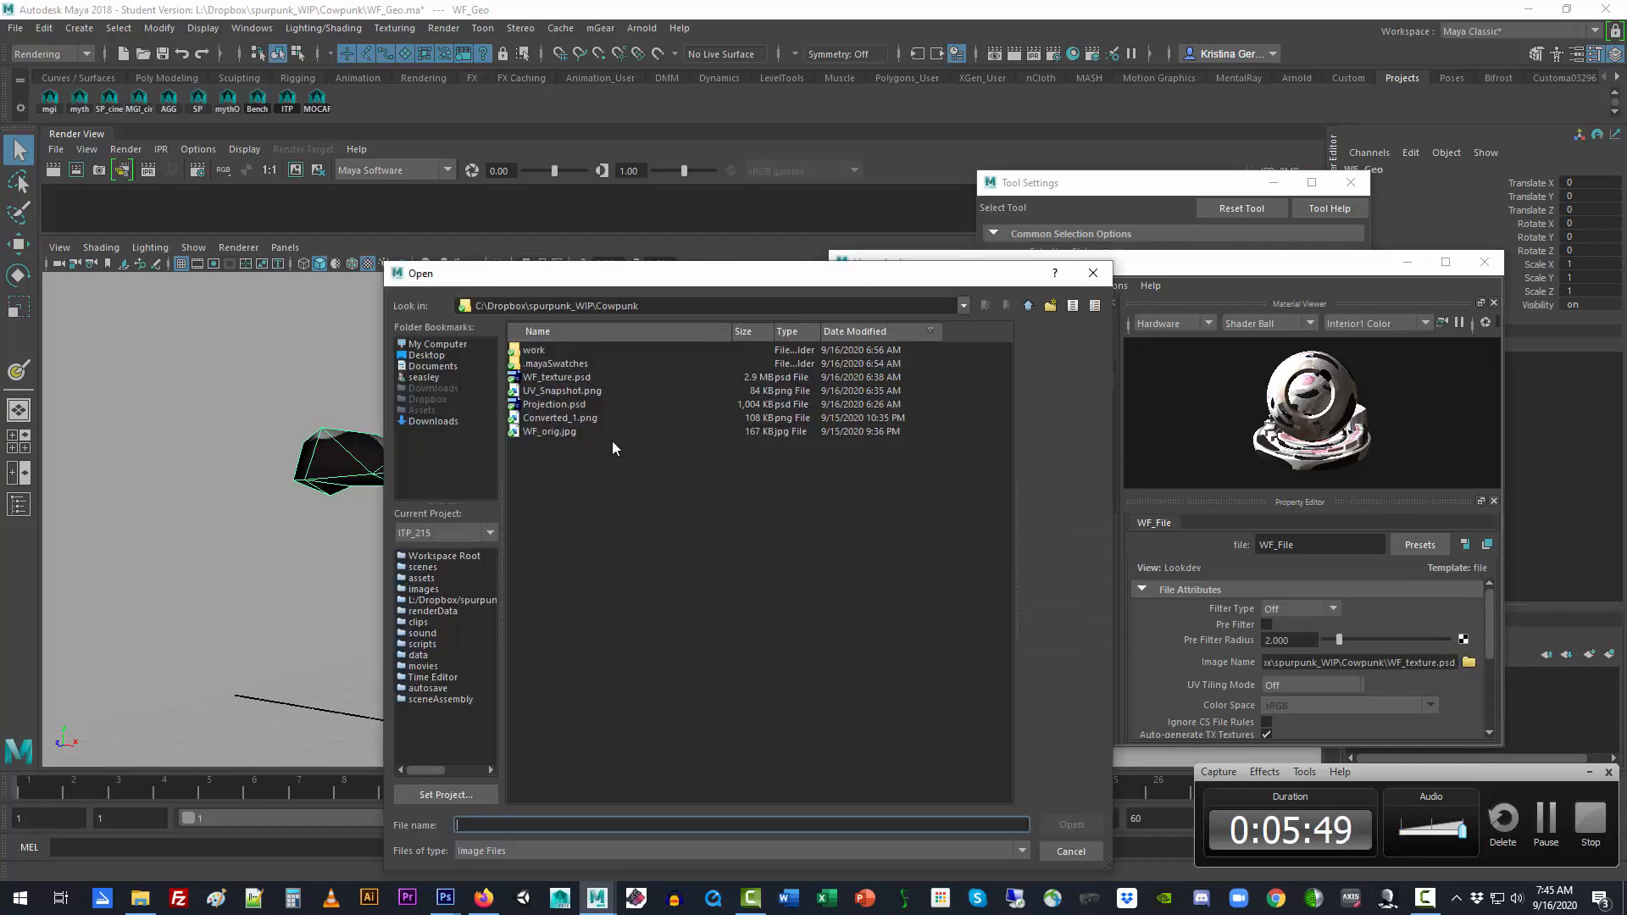
{"action": "double_click", "coordinate": [533, 351]}
{"action": "double_click", "coordinate": [564, 366]}
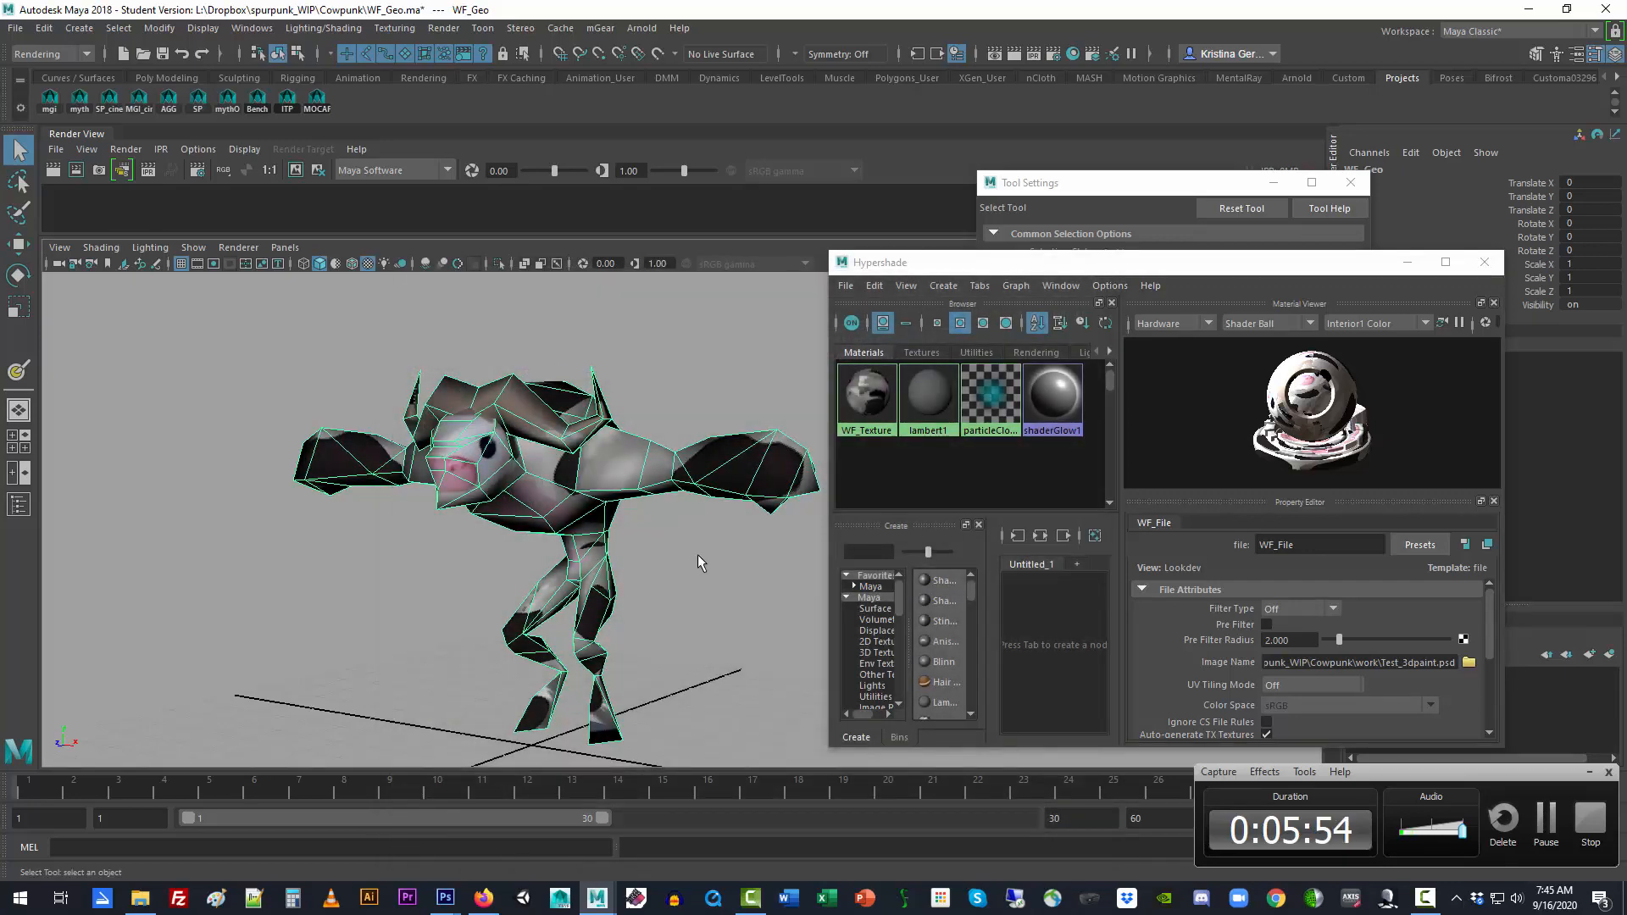
Compare the texture image's folder with the project's Source Images location, leaving both unchanged
{"action": "left_click", "coordinate": [1469, 662]}
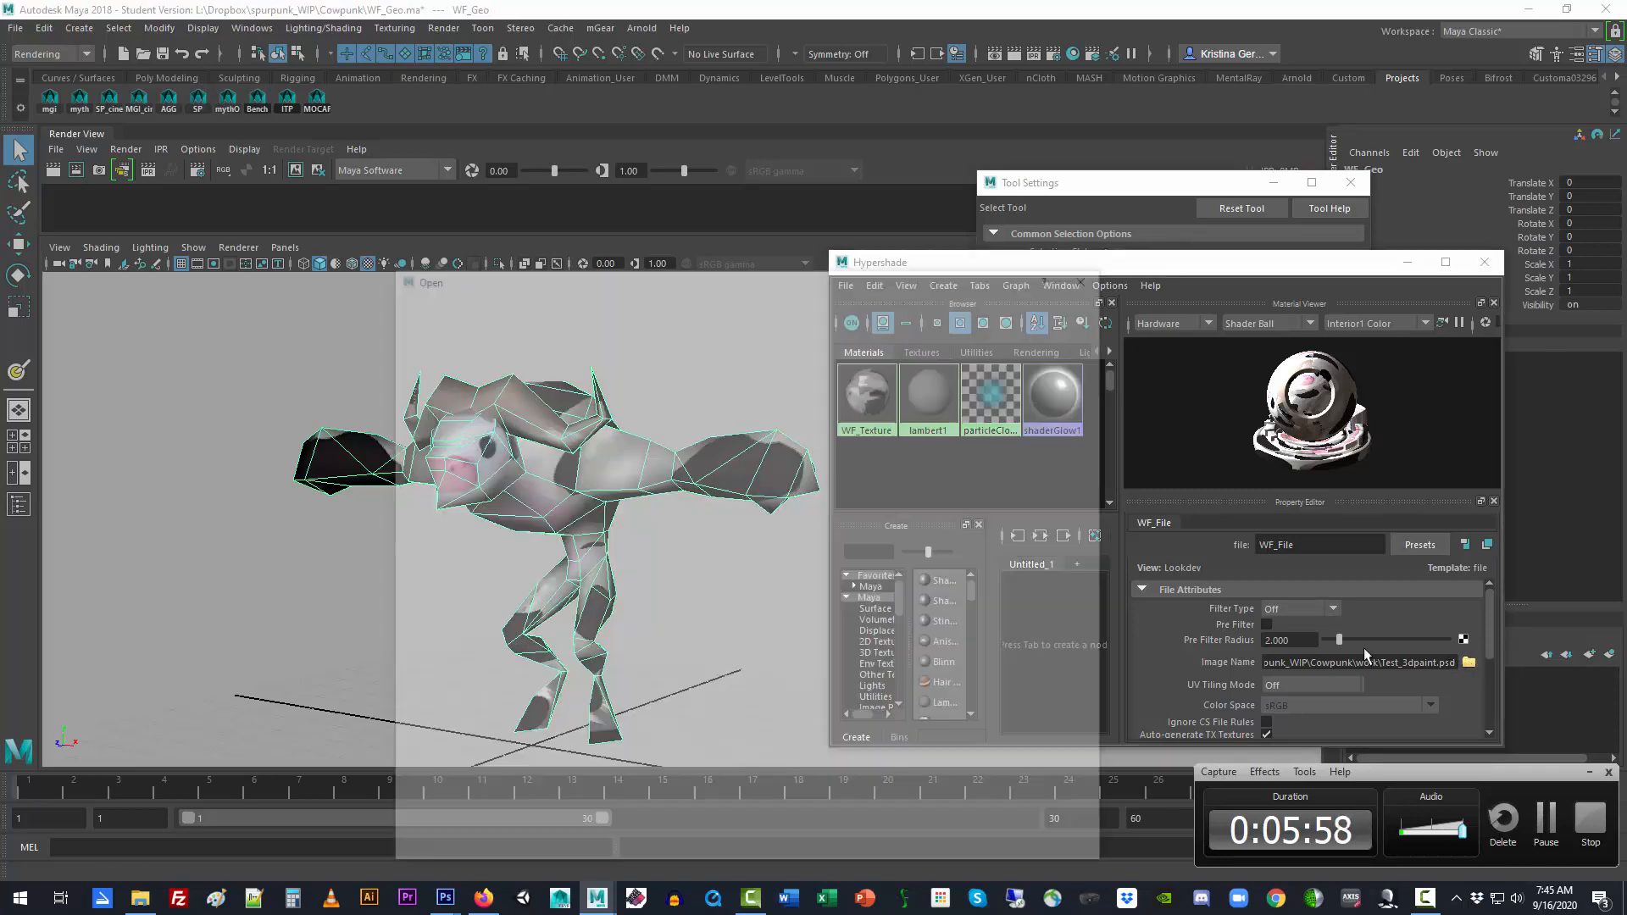
{"action": "double_click", "coordinate": [699, 312]}
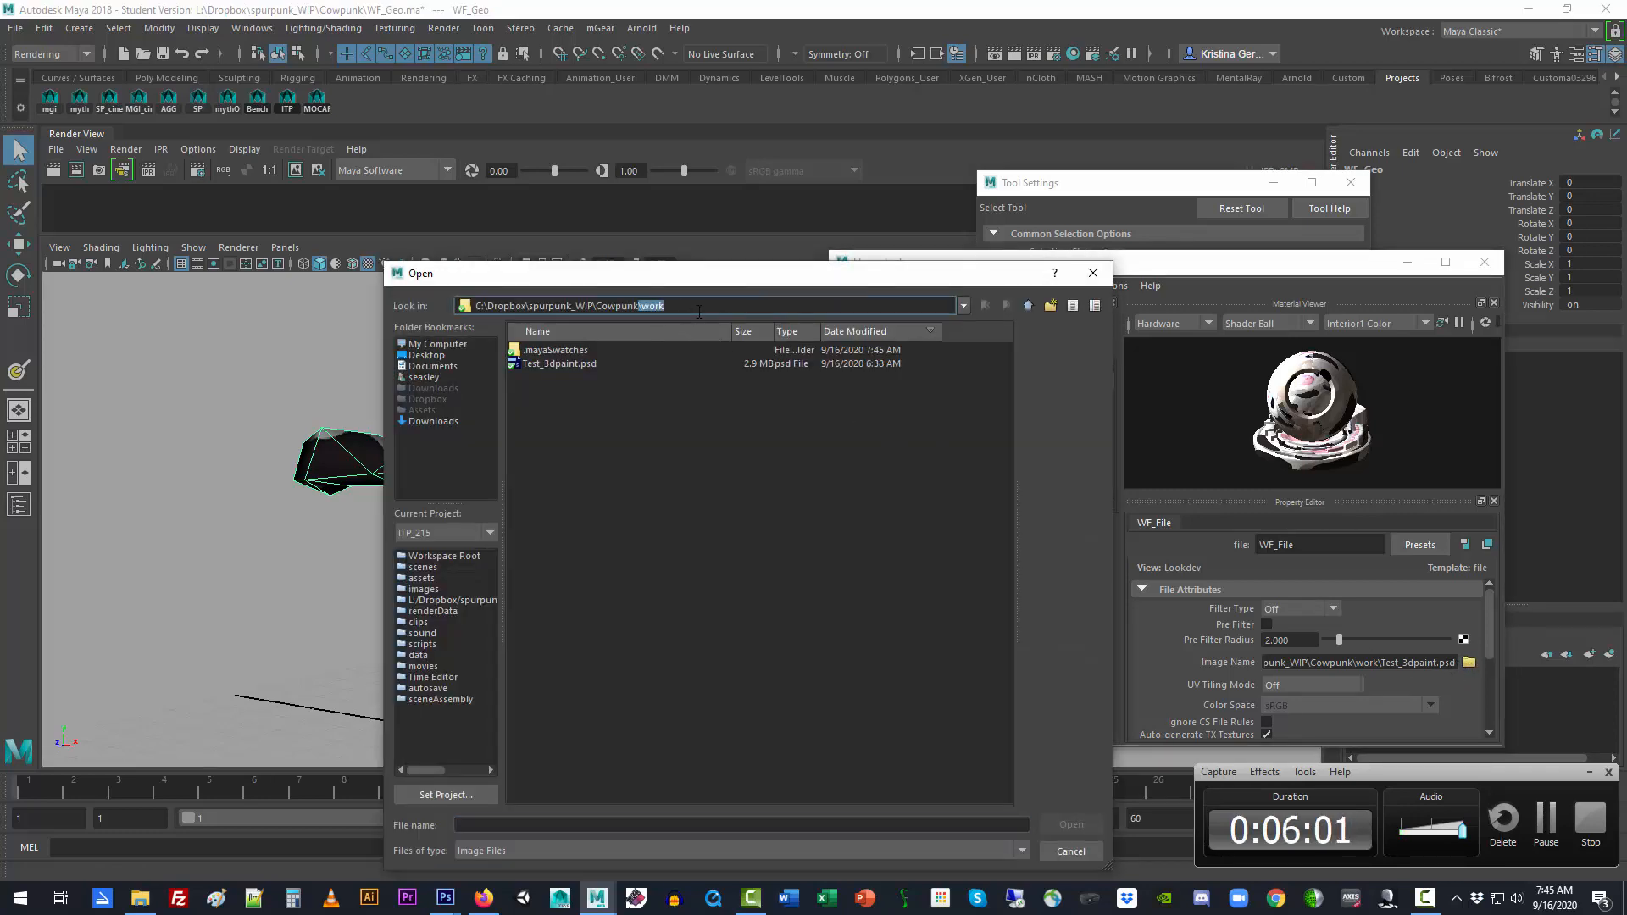
{"action": "left_click", "coordinate": [1093, 273]}
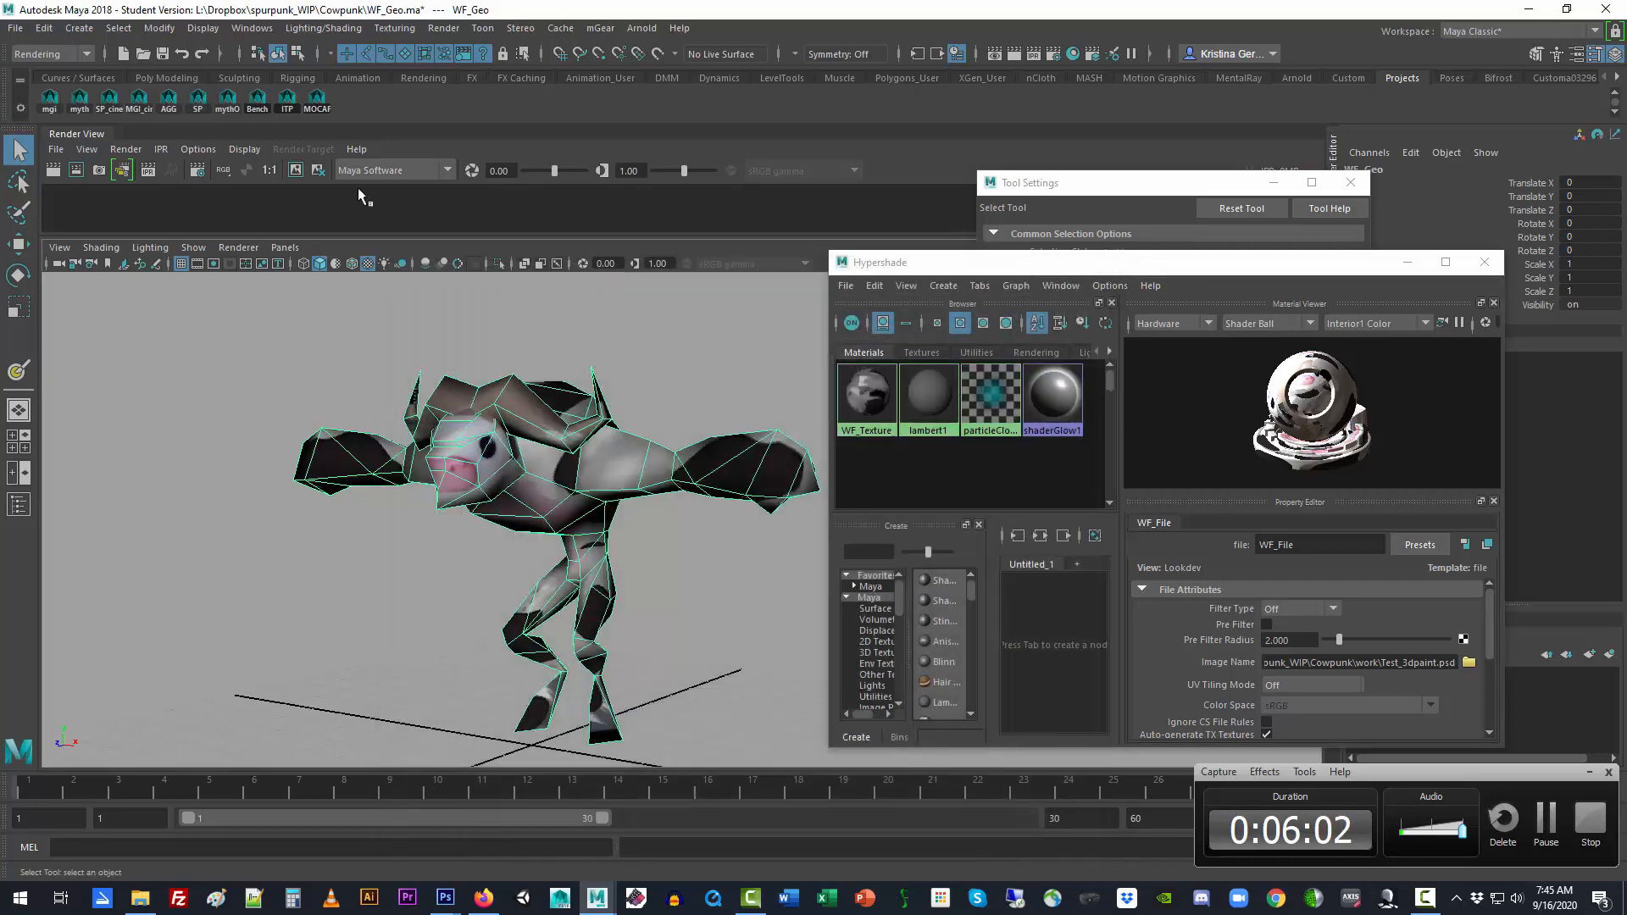
{"action": "left_click", "coordinate": [16, 28]}
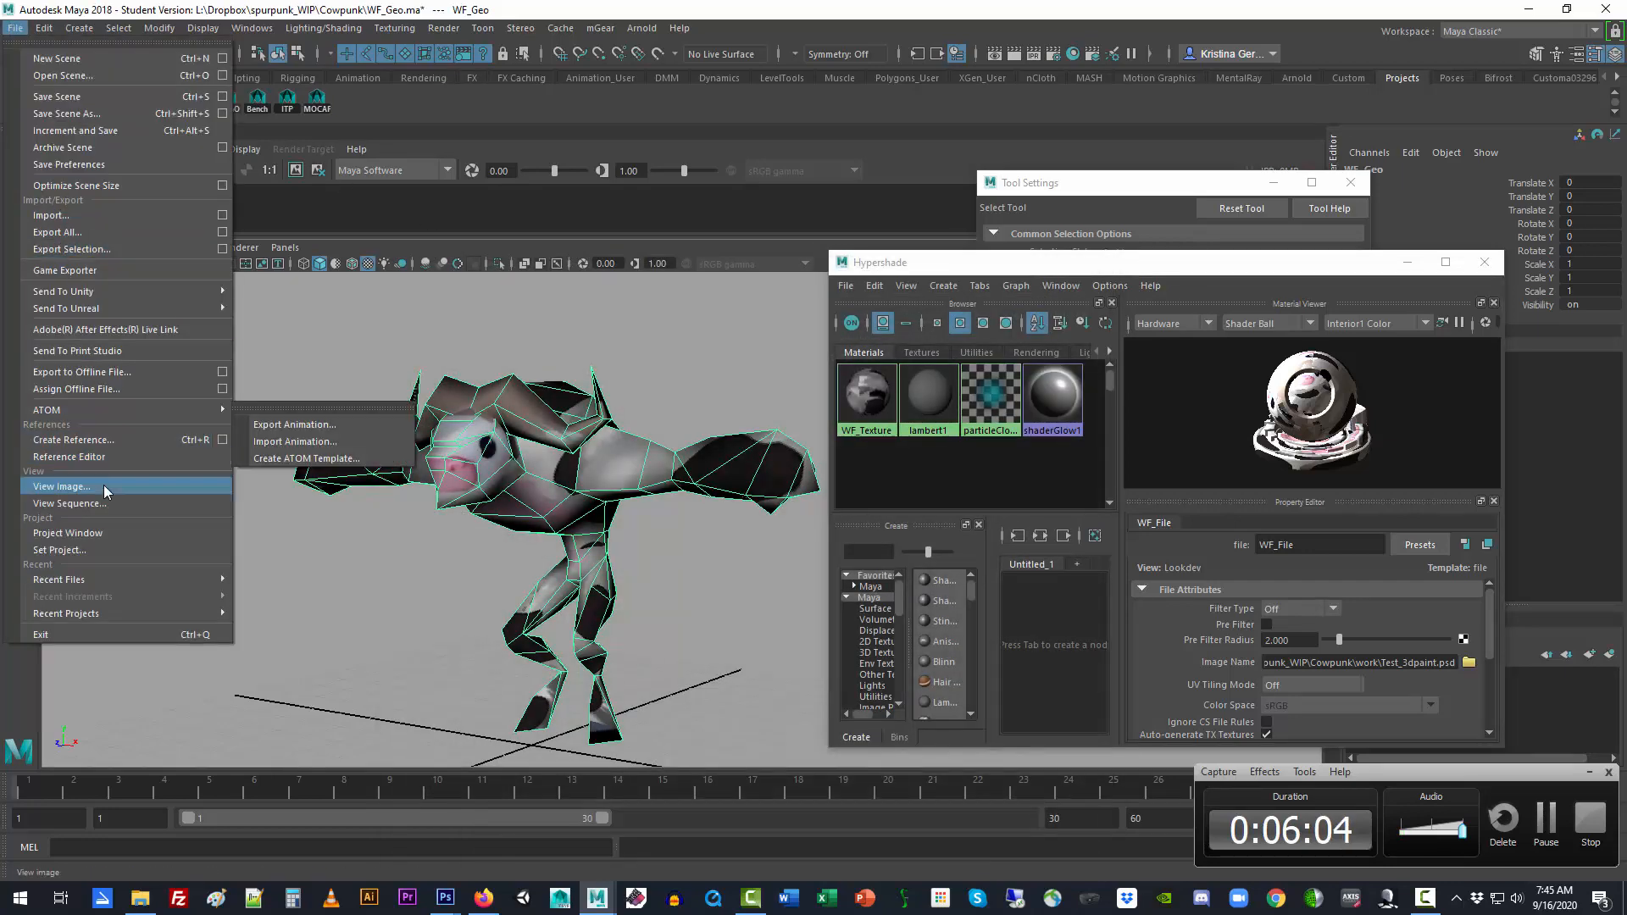
{"action": "left_click", "coordinate": [115, 532]}
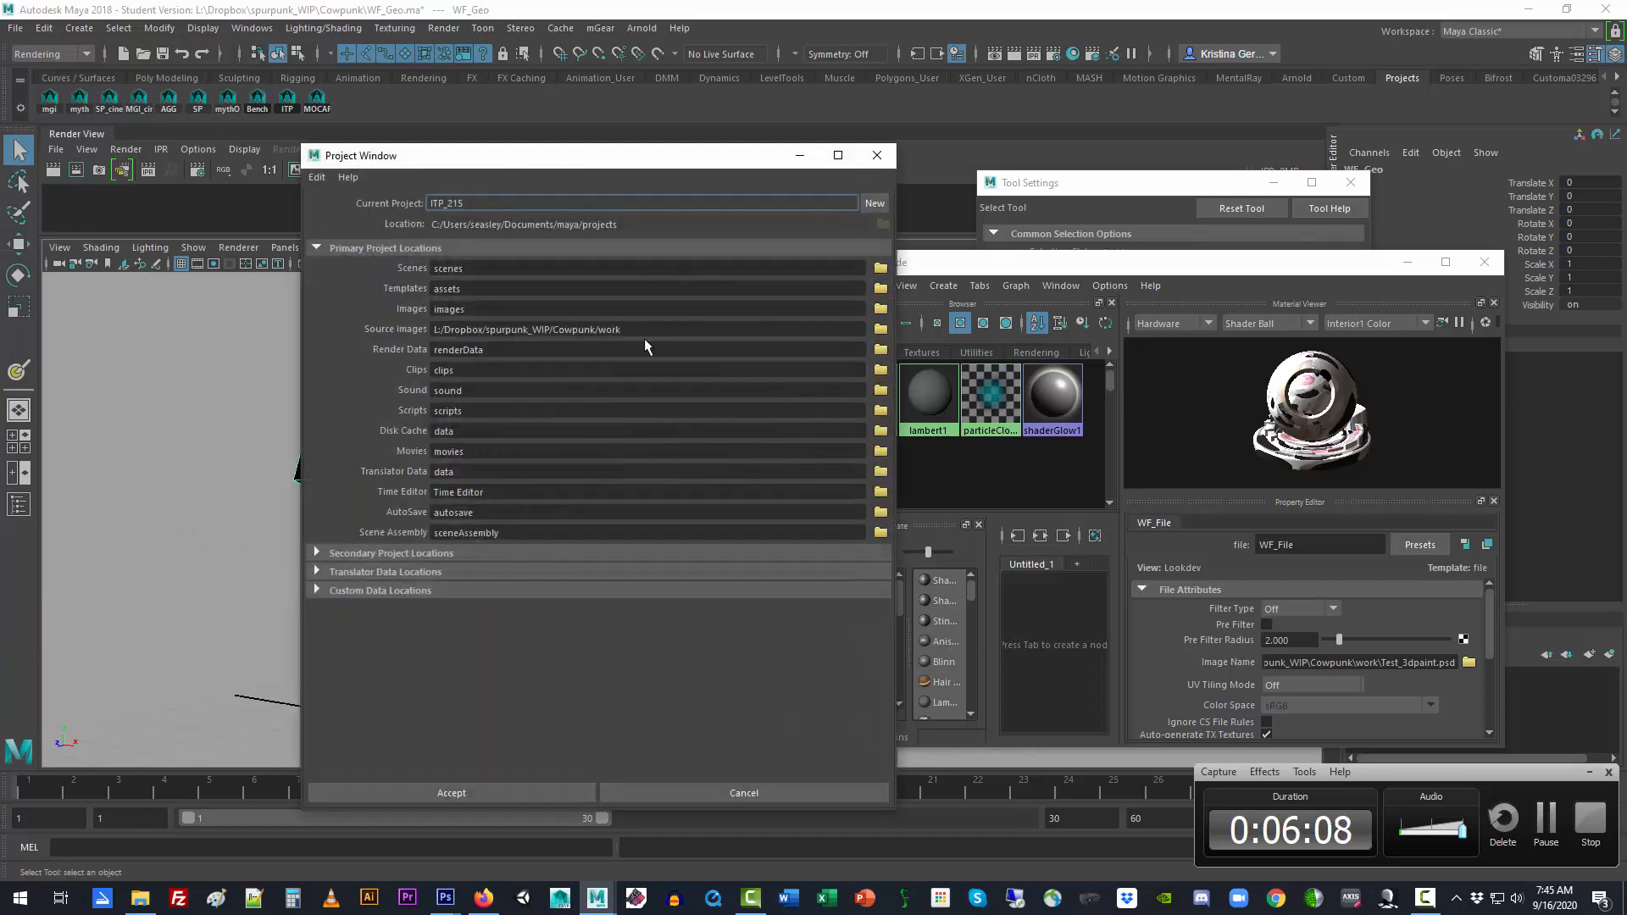
{"action": "left_click", "coordinate": [877, 156]}
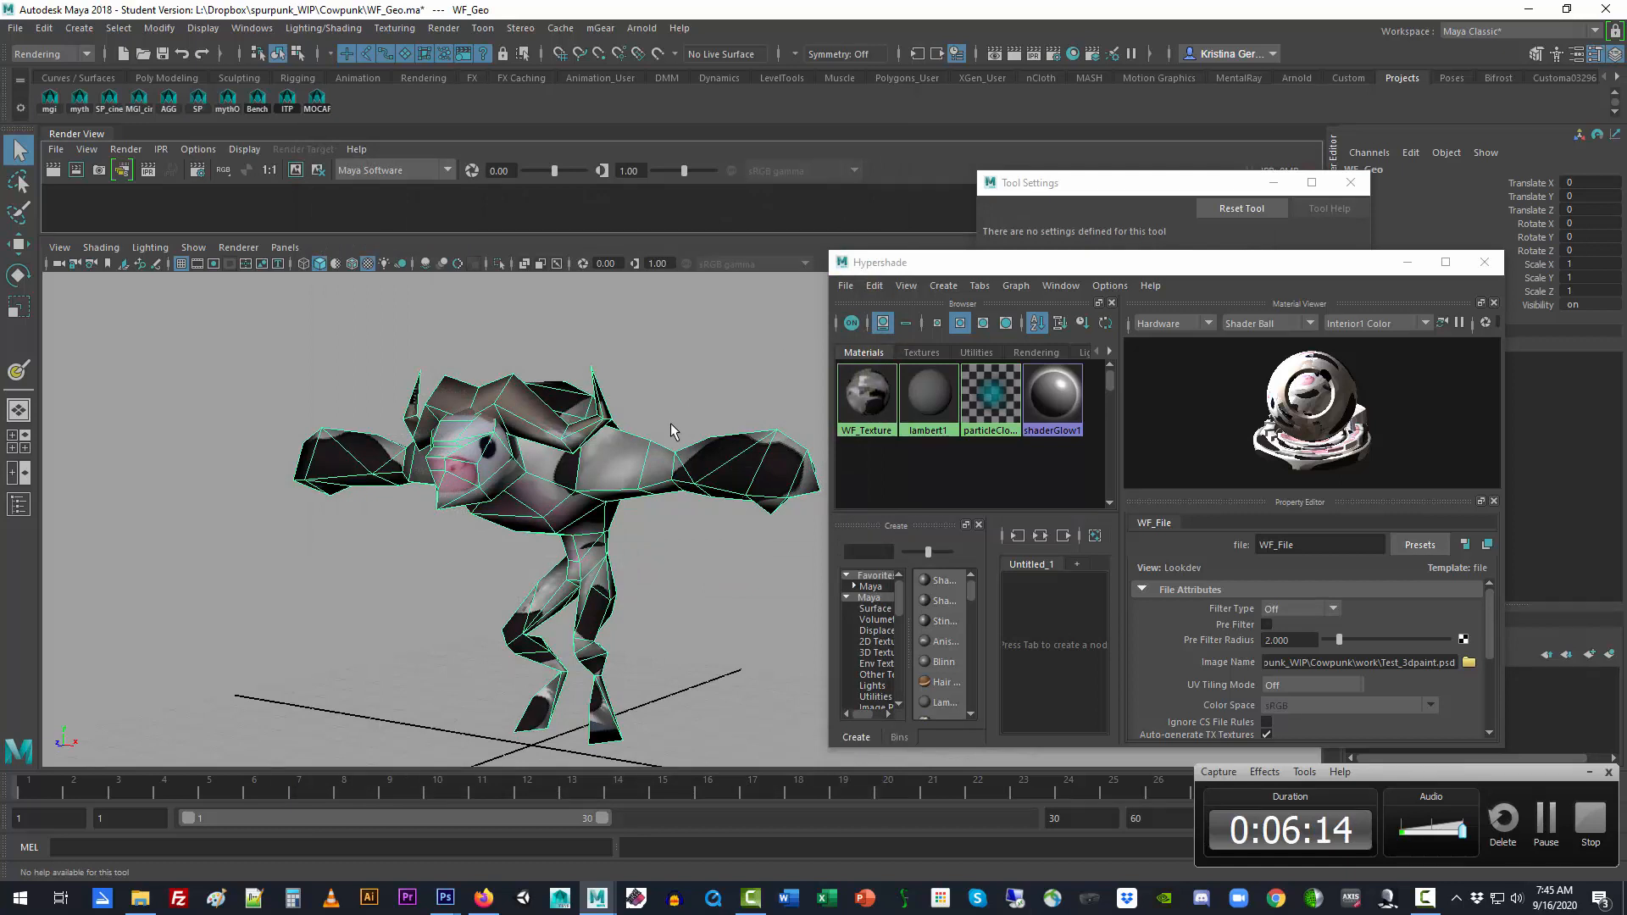
Activate the 3D Paint Tool on the cow mesh with its tool settings shown, and close the Hypershade window
{"action": "left_click", "coordinate": [394, 28]}
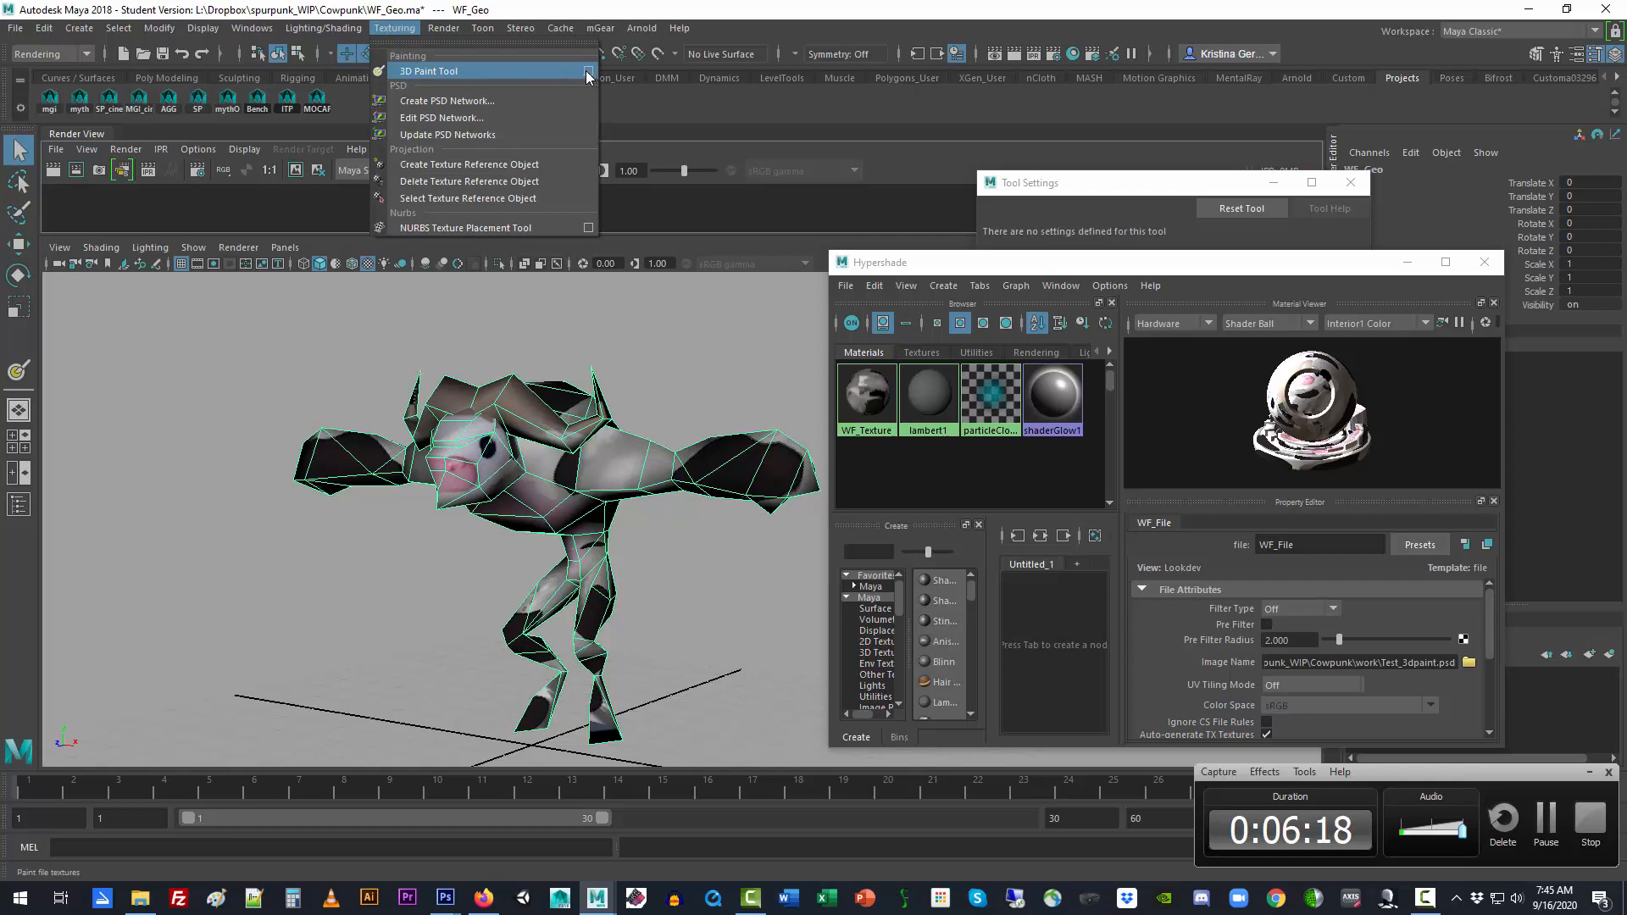
{"action": "left_click", "coordinate": [539, 73]}
{"action": "left_click", "coordinate": [403, 28]}
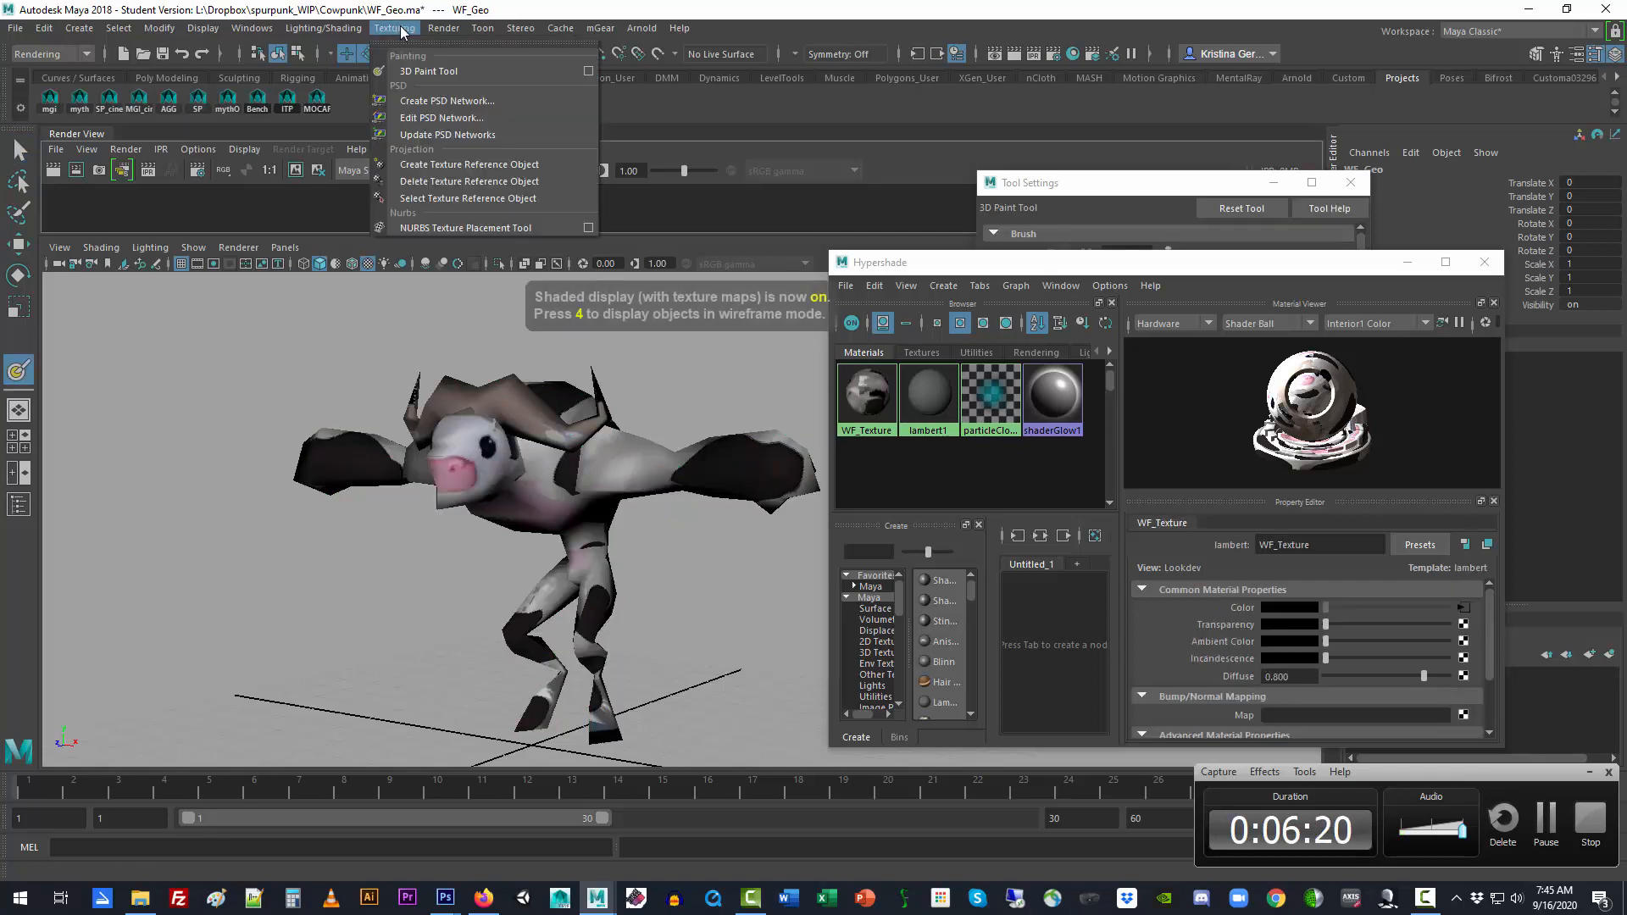
{"action": "left_click", "coordinate": [583, 72]}
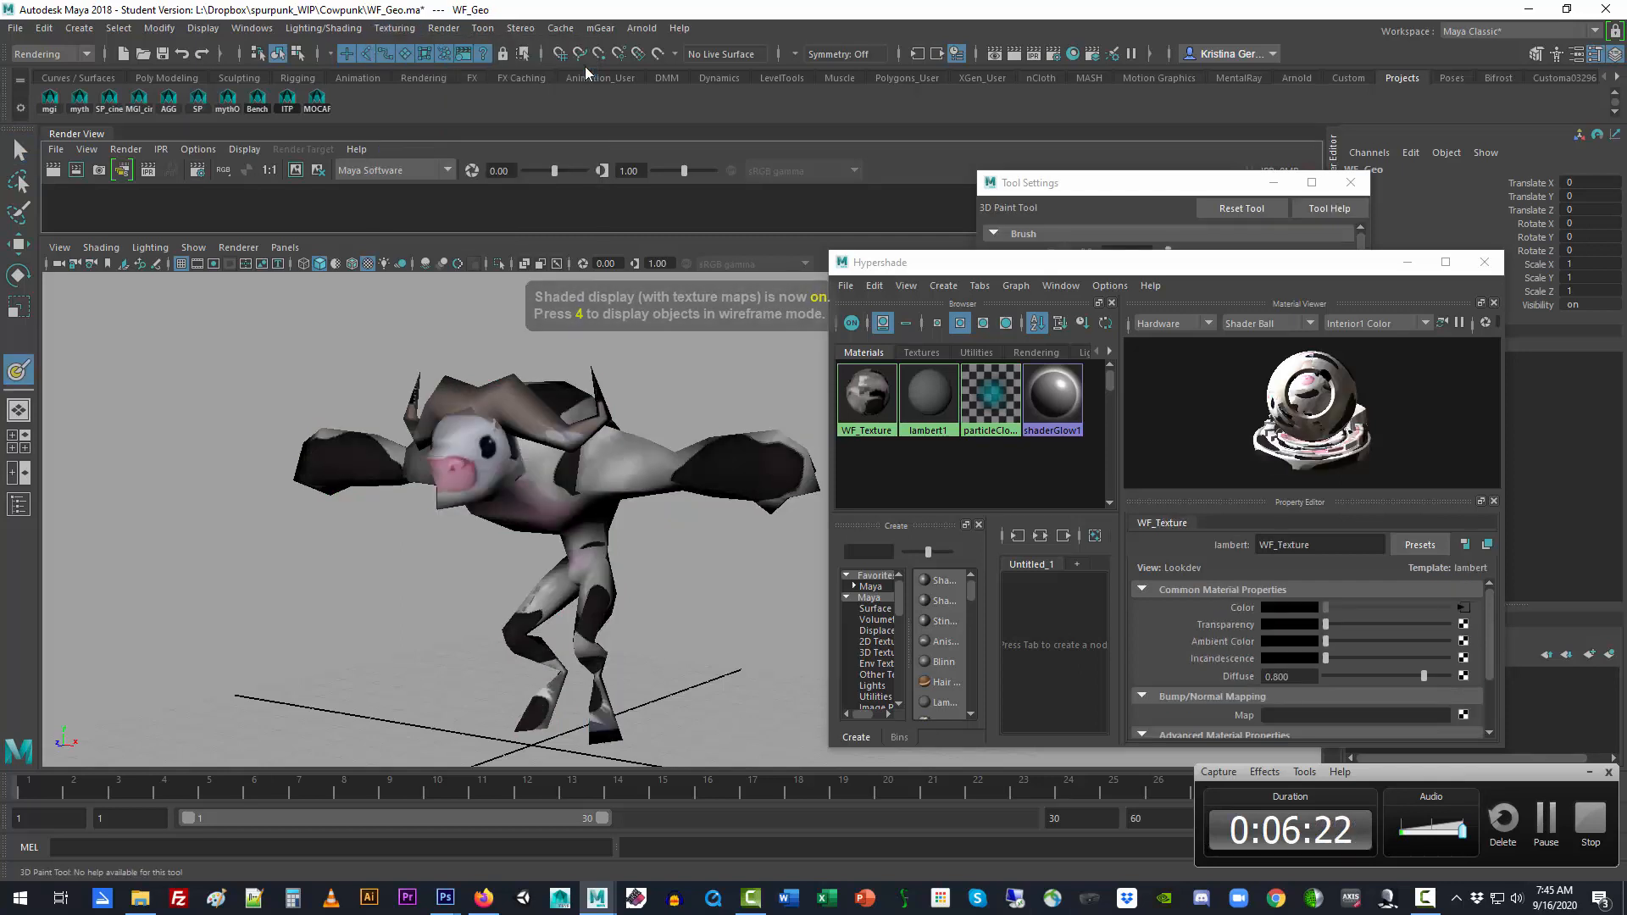
{"action": "left_click", "coordinate": [1089, 191]}
{"action": "left_click_drag", "start_coordinate": [1088, 192], "coordinate": [168, 193]}
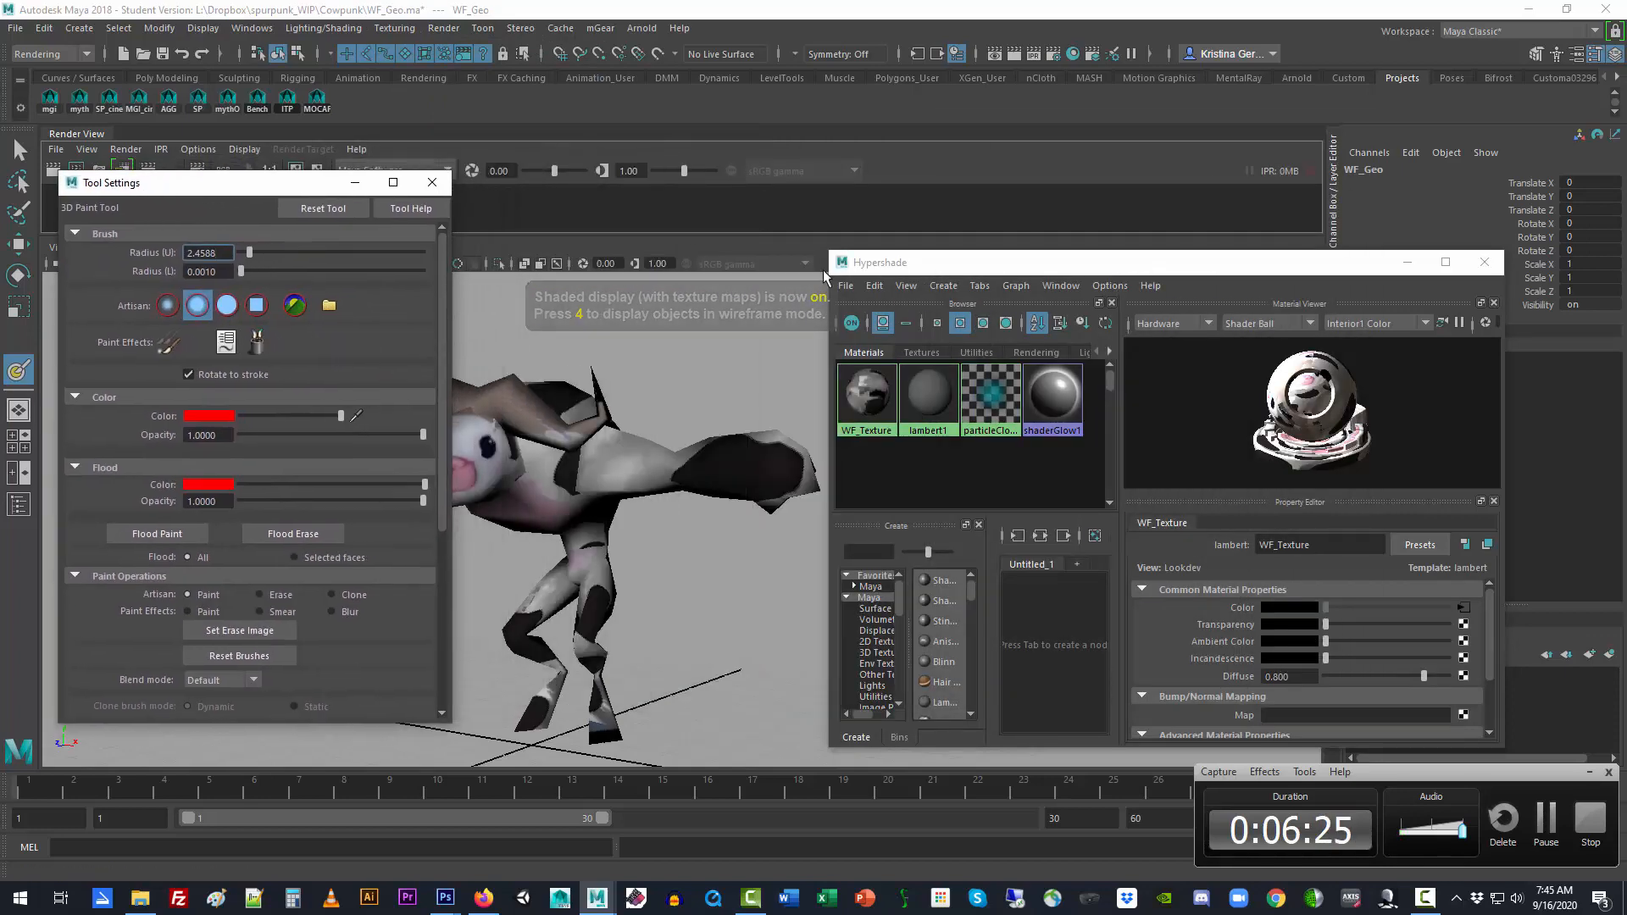
{"action": "left_click", "coordinate": [1484, 262]}
{"action": "left_click_drag", "start_coordinate": [735, 544], "coordinate": [933, 577], "text": "alt"}
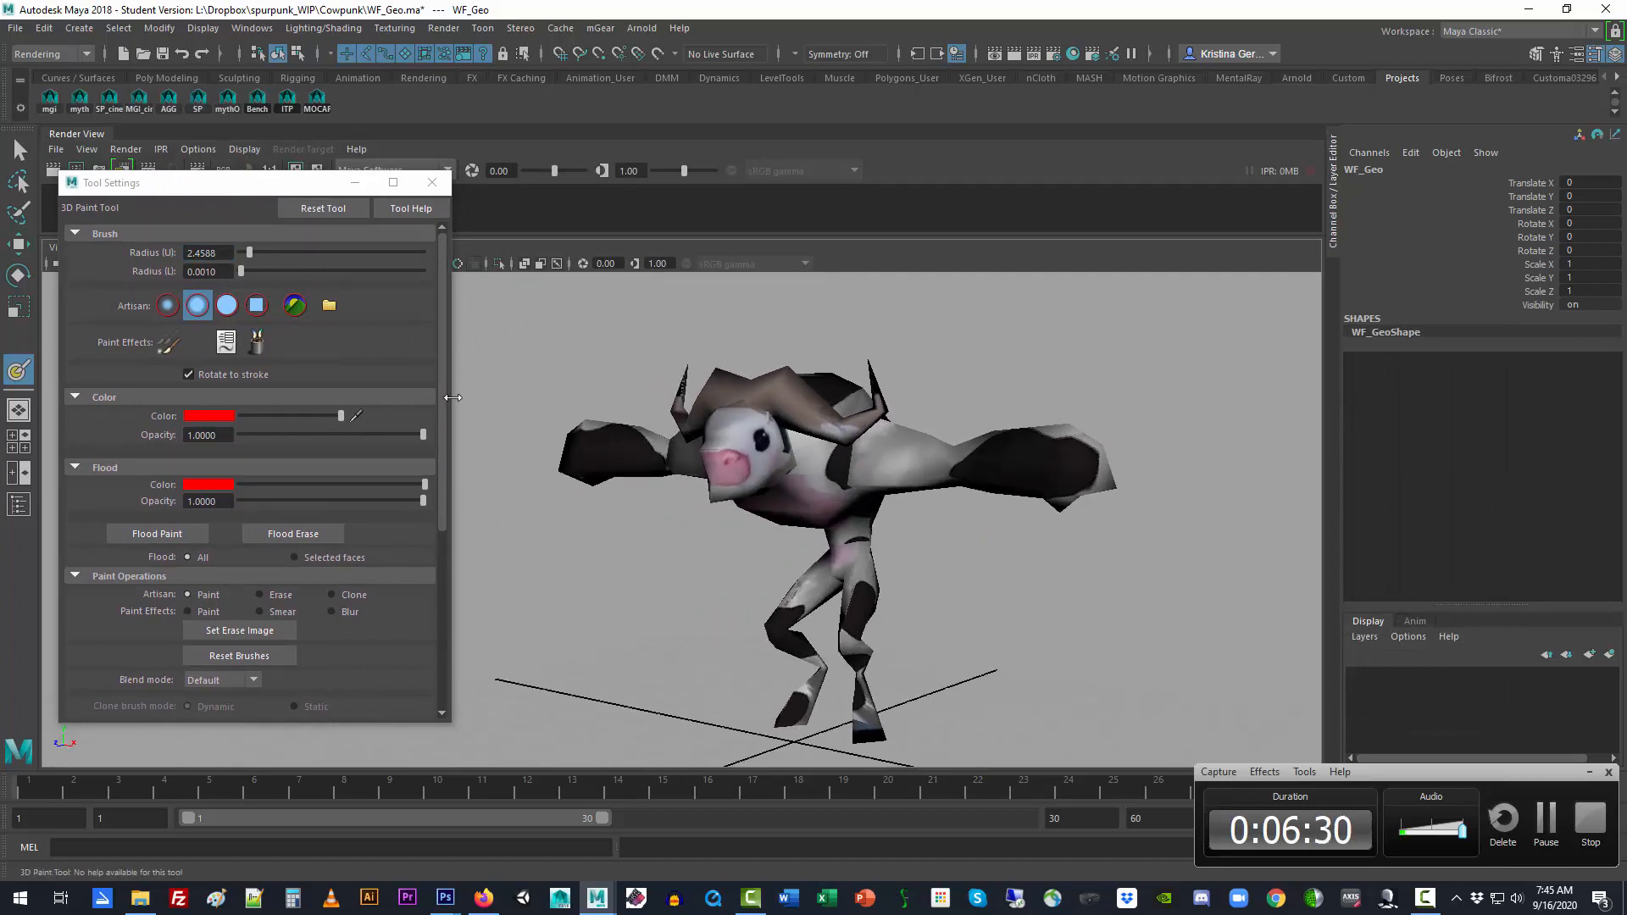
Reactivate the 3D Paint Tool on the cow mesh and assign a 512 by 512 PSD file texture to its Color attribute
{"action": "left_click", "coordinate": [18, 150]}
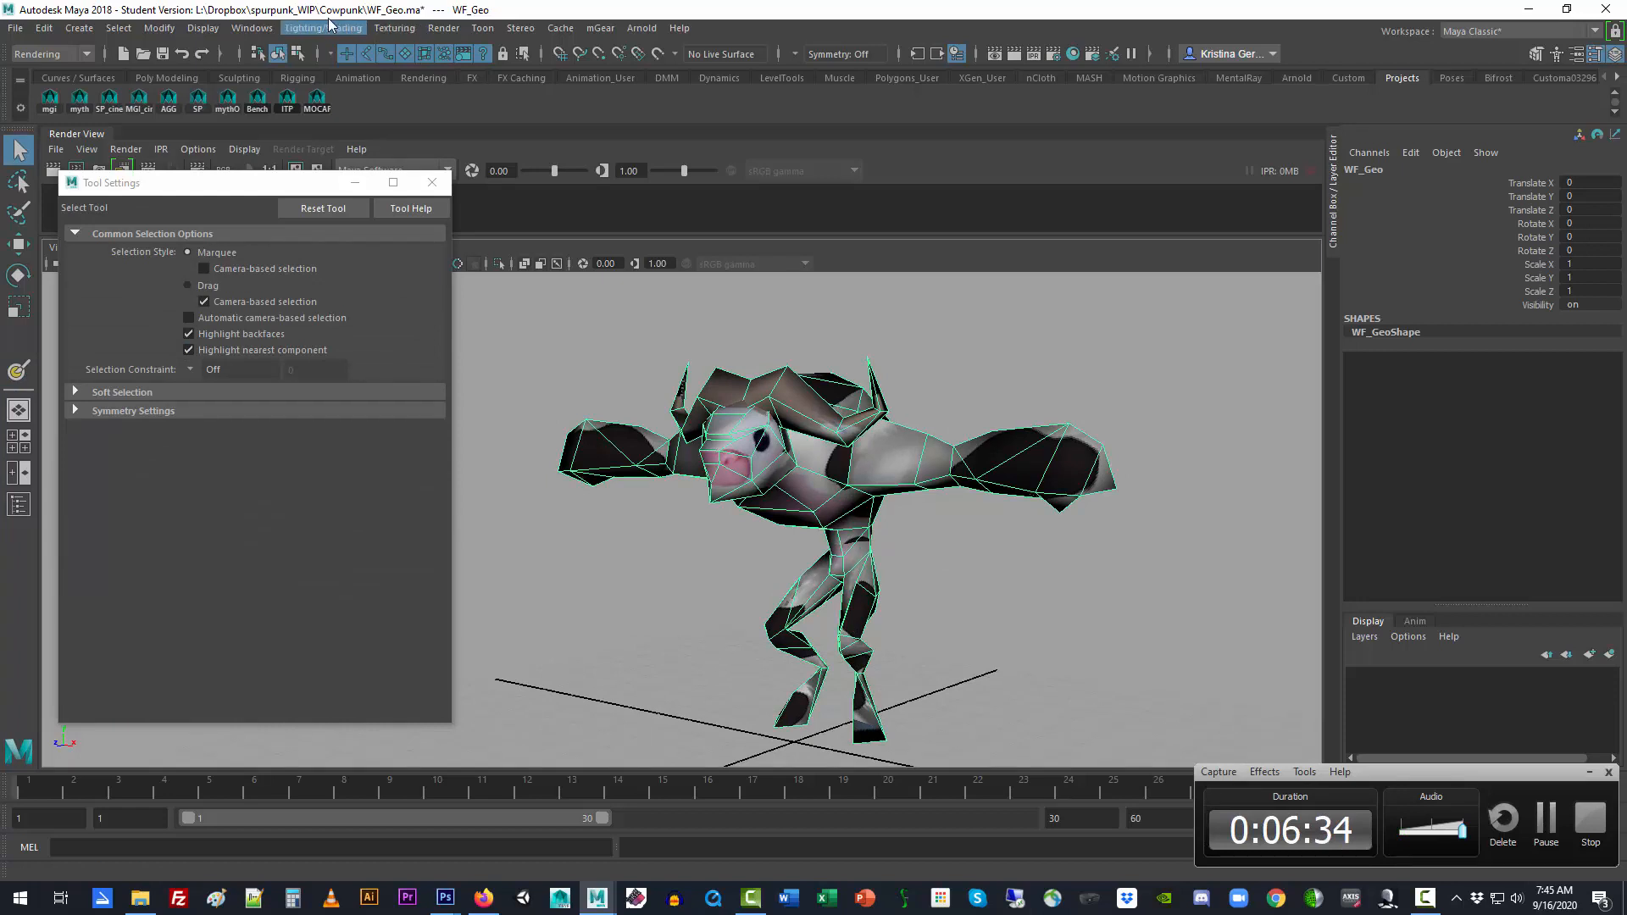
{"action": "left_click", "coordinate": [395, 28]}
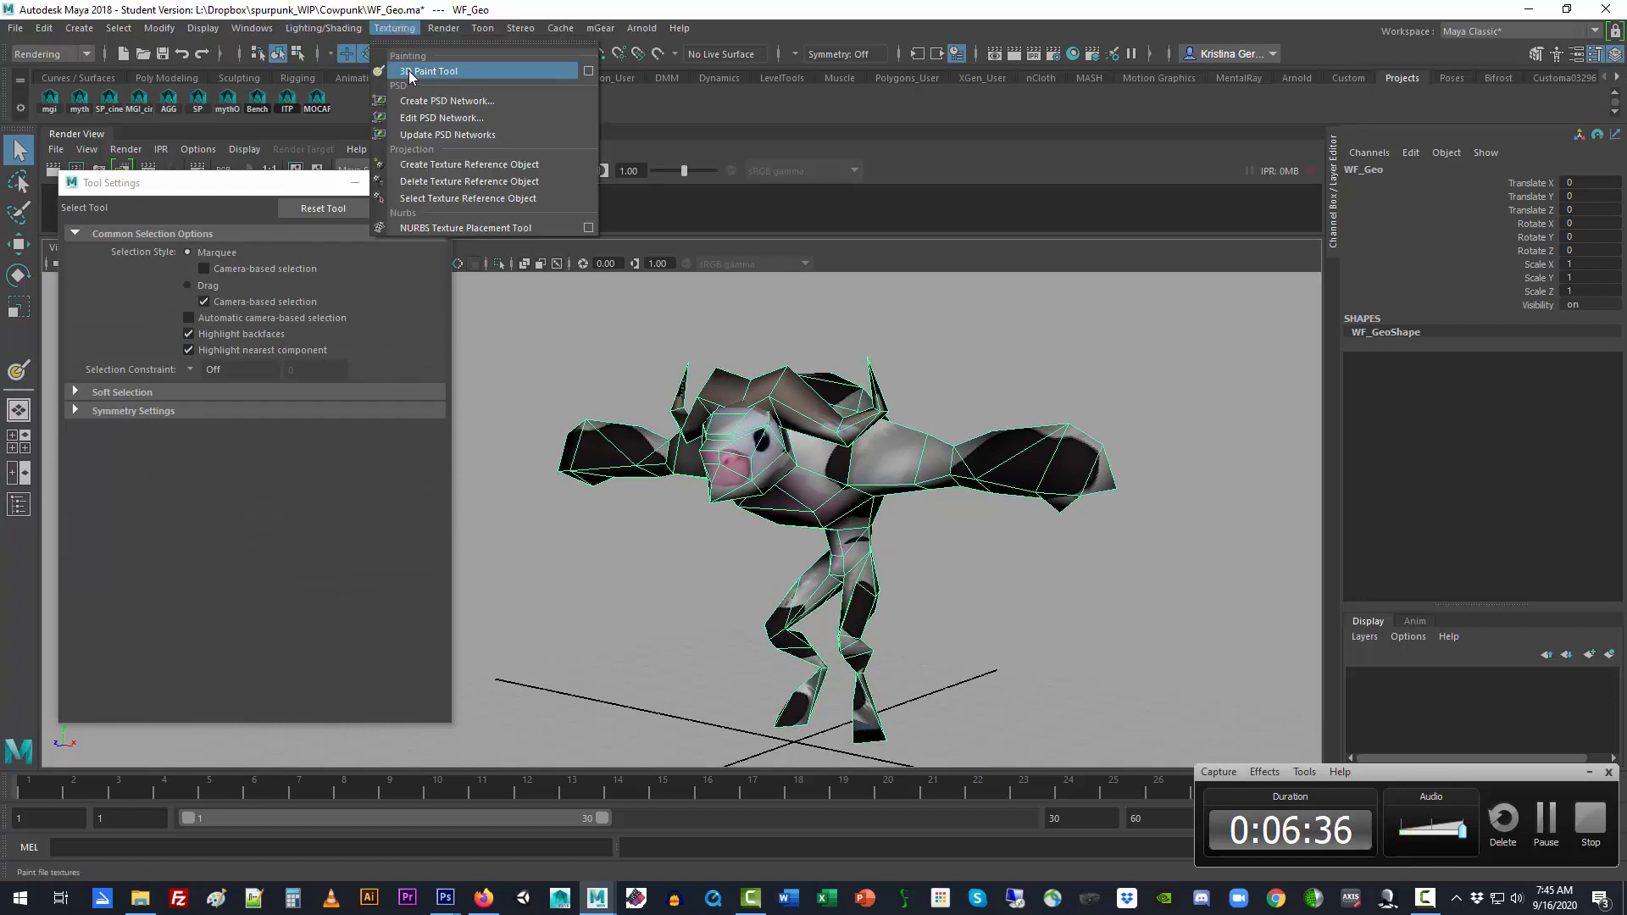
{"action": "left_click", "coordinate": [385, 153]}
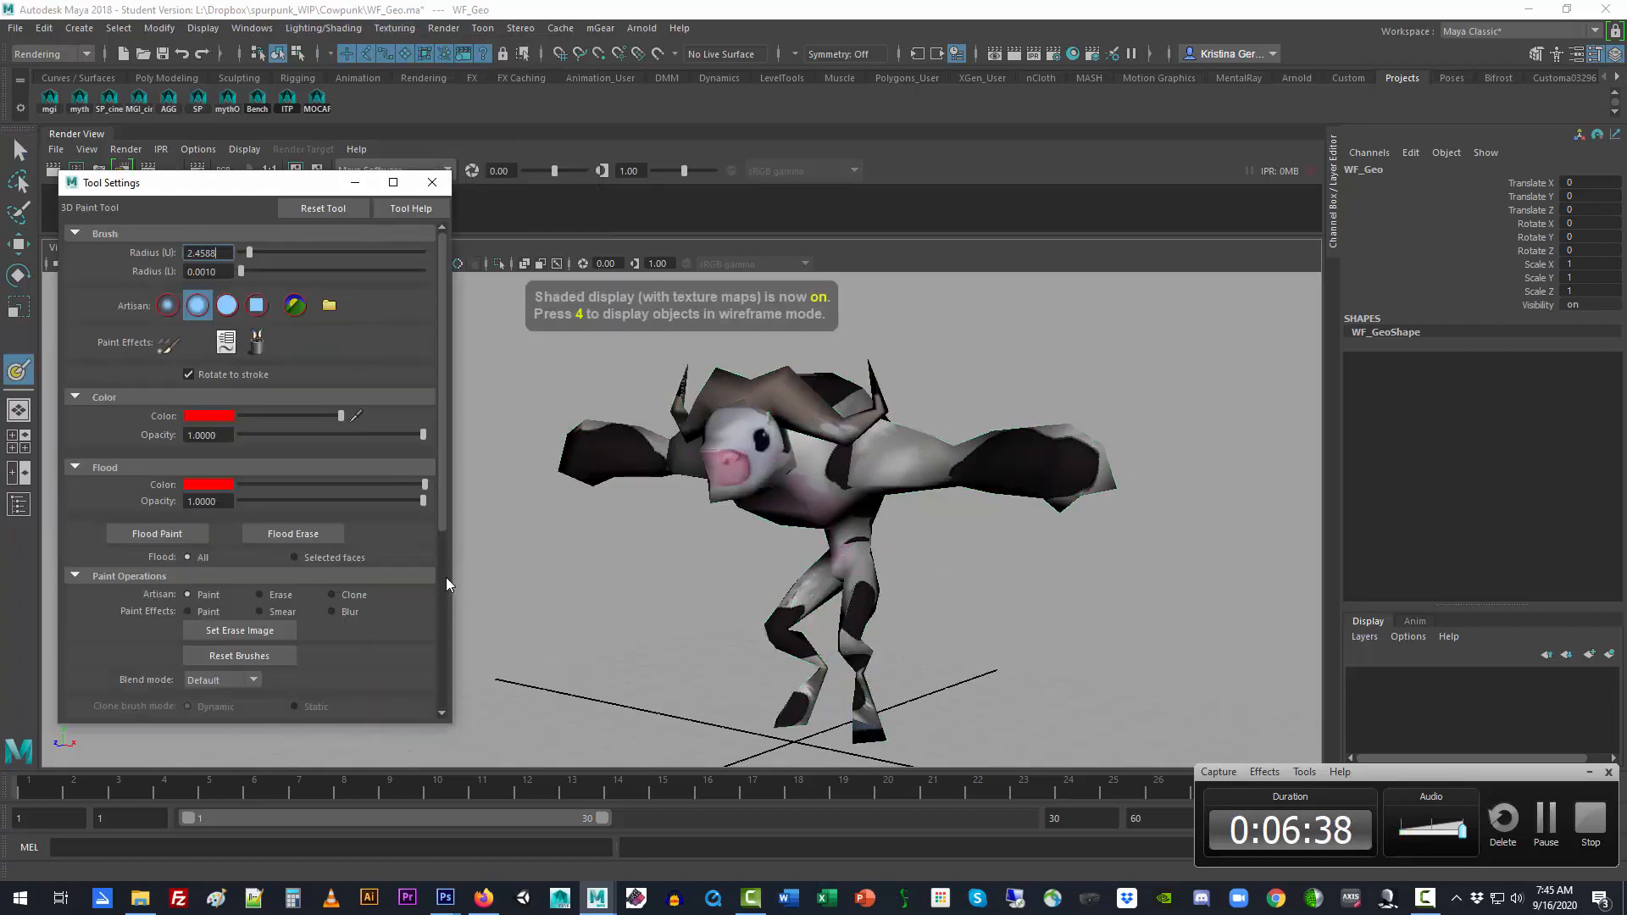
{"action": "left_click", "coordinate": [446, 577]}
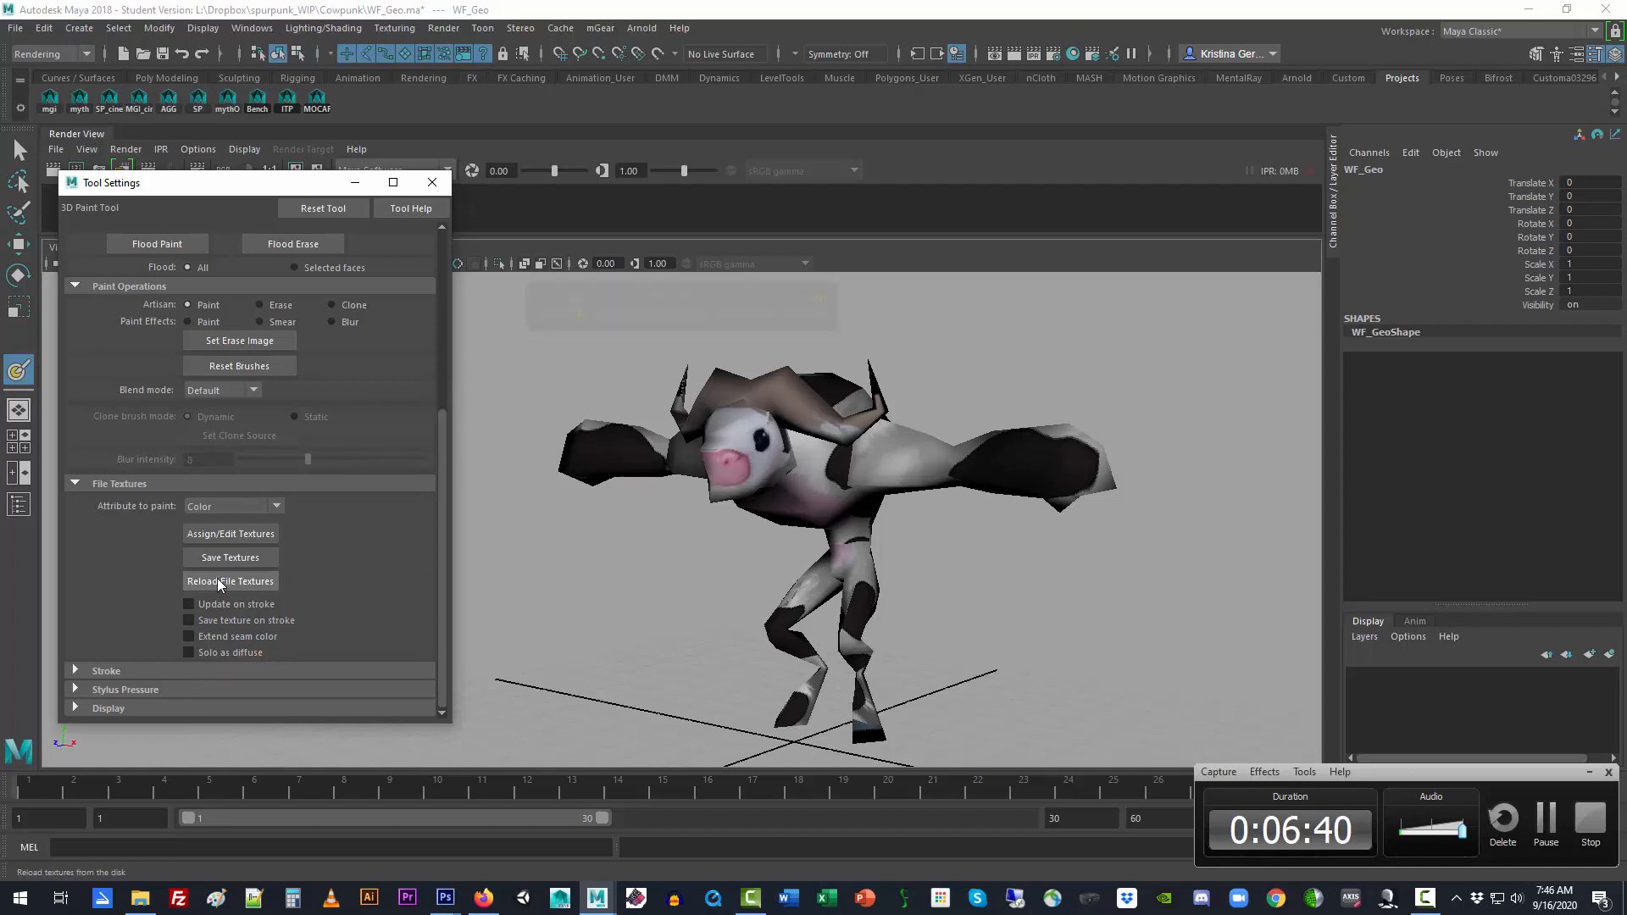
{"action": "left_click", "coordinate": [243, 532]}
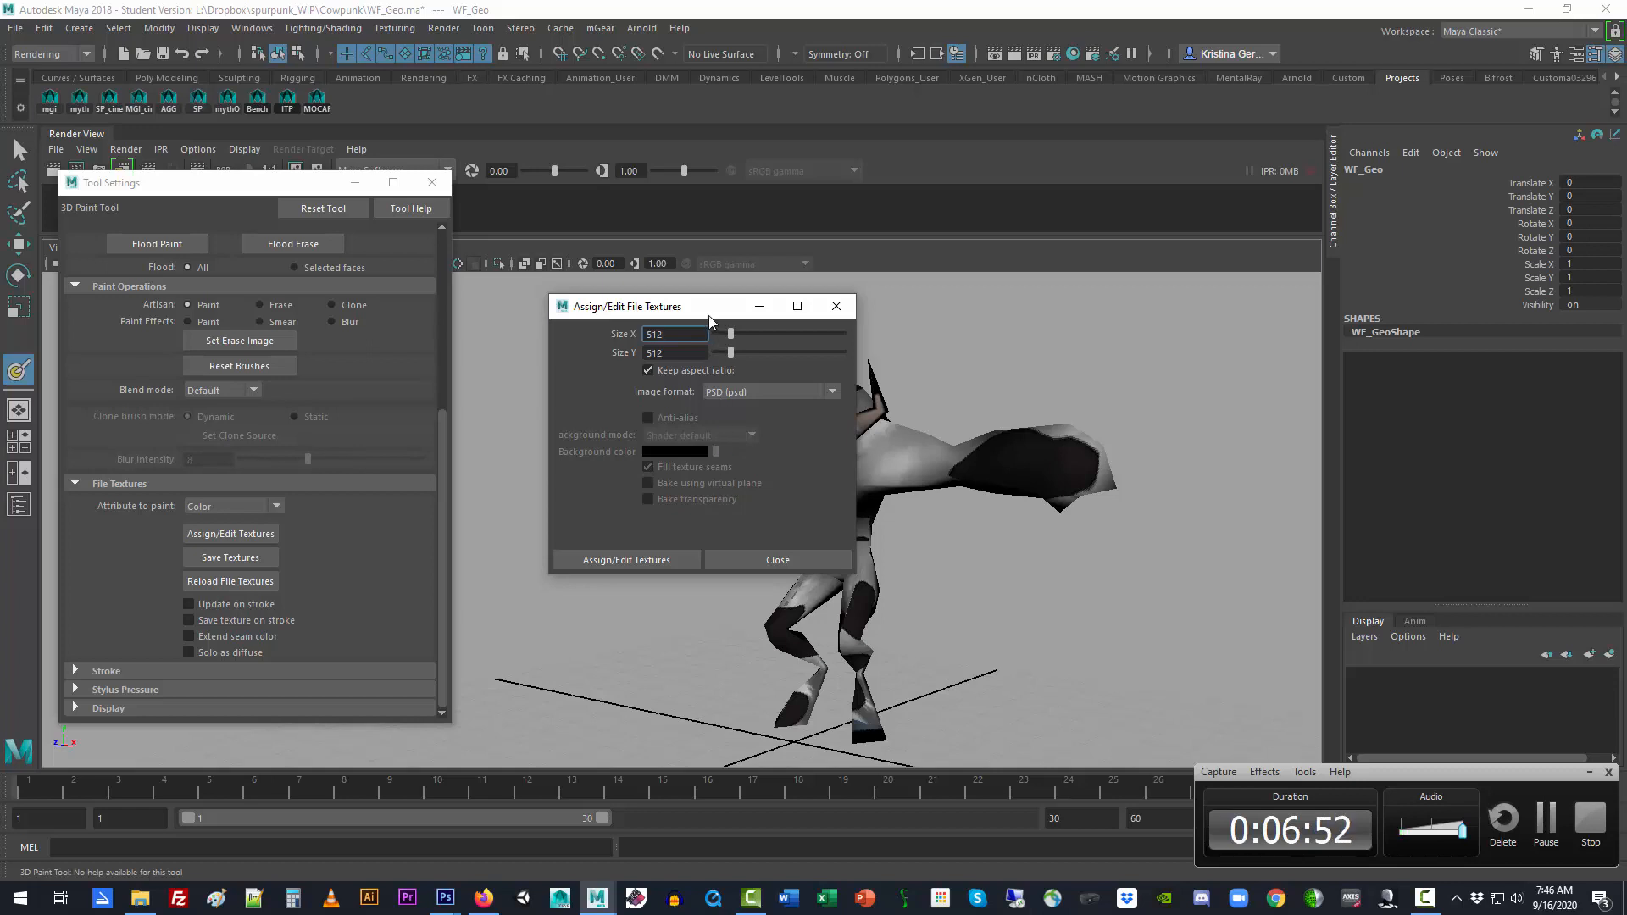
{"action": "left_click_drag", "start_coordinate": [709, 315], "coordinate": [551, 308]}
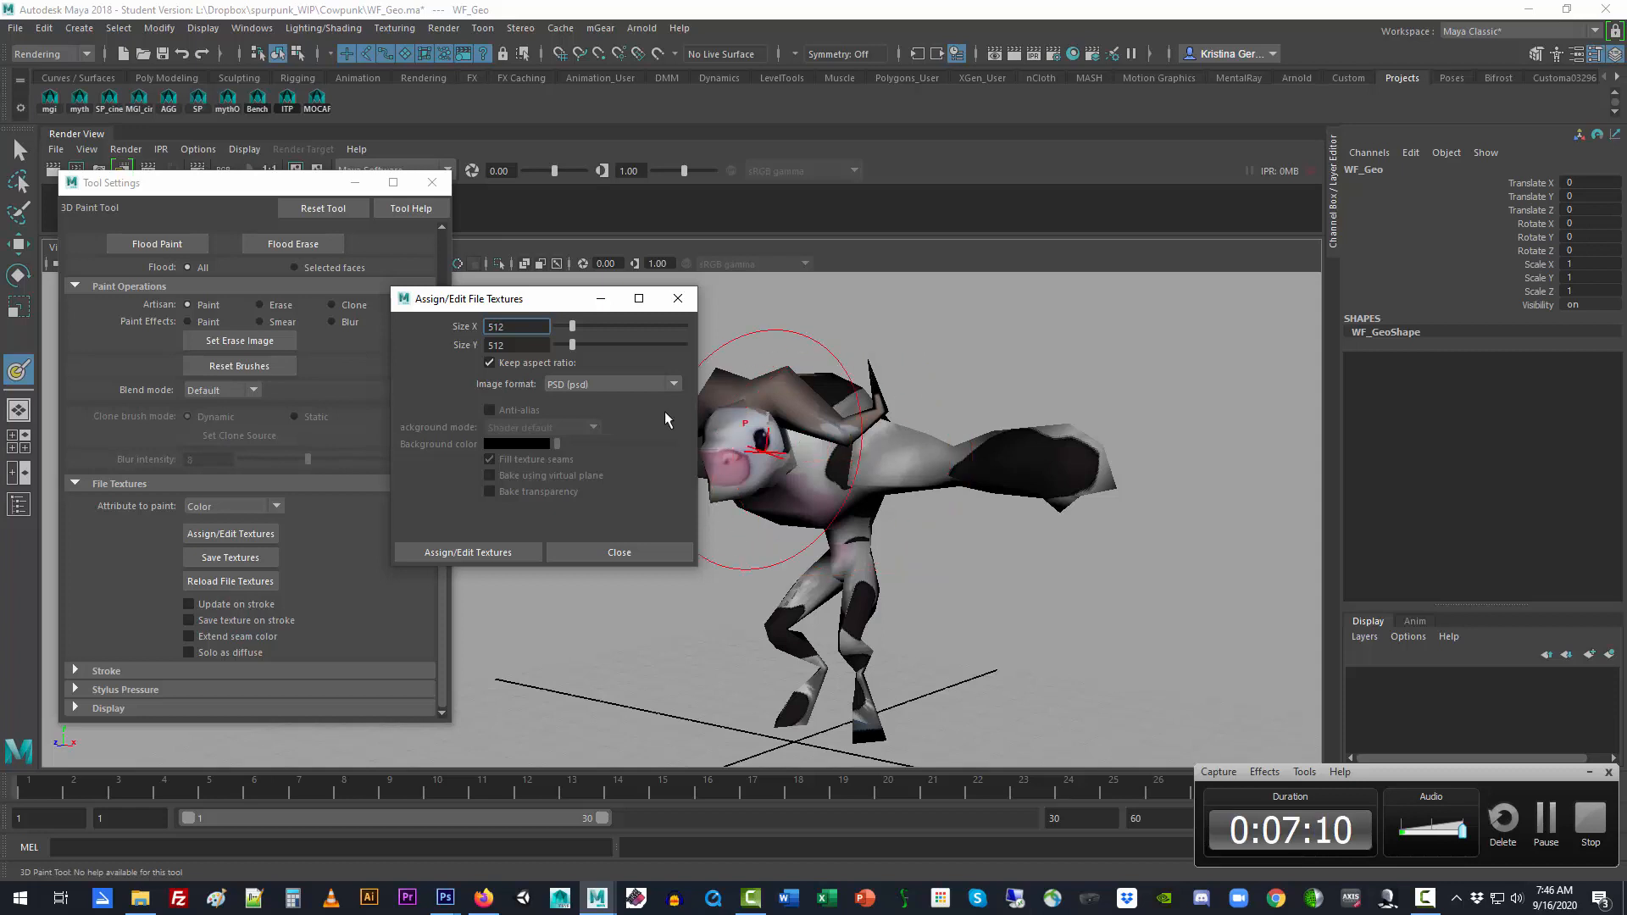
{"action": "mouse_move", "coordinate": [477, 310]}
{"action": "left_mouse_down"}
{"action": "mouse_move", "coordinate": [485, 278]}
{"action": "mouse_move", "coordinate": [558, 238]}
{"action": "mouse_move", "coordinate": [1051, 235]}
{"action": "left_mouse_up"}
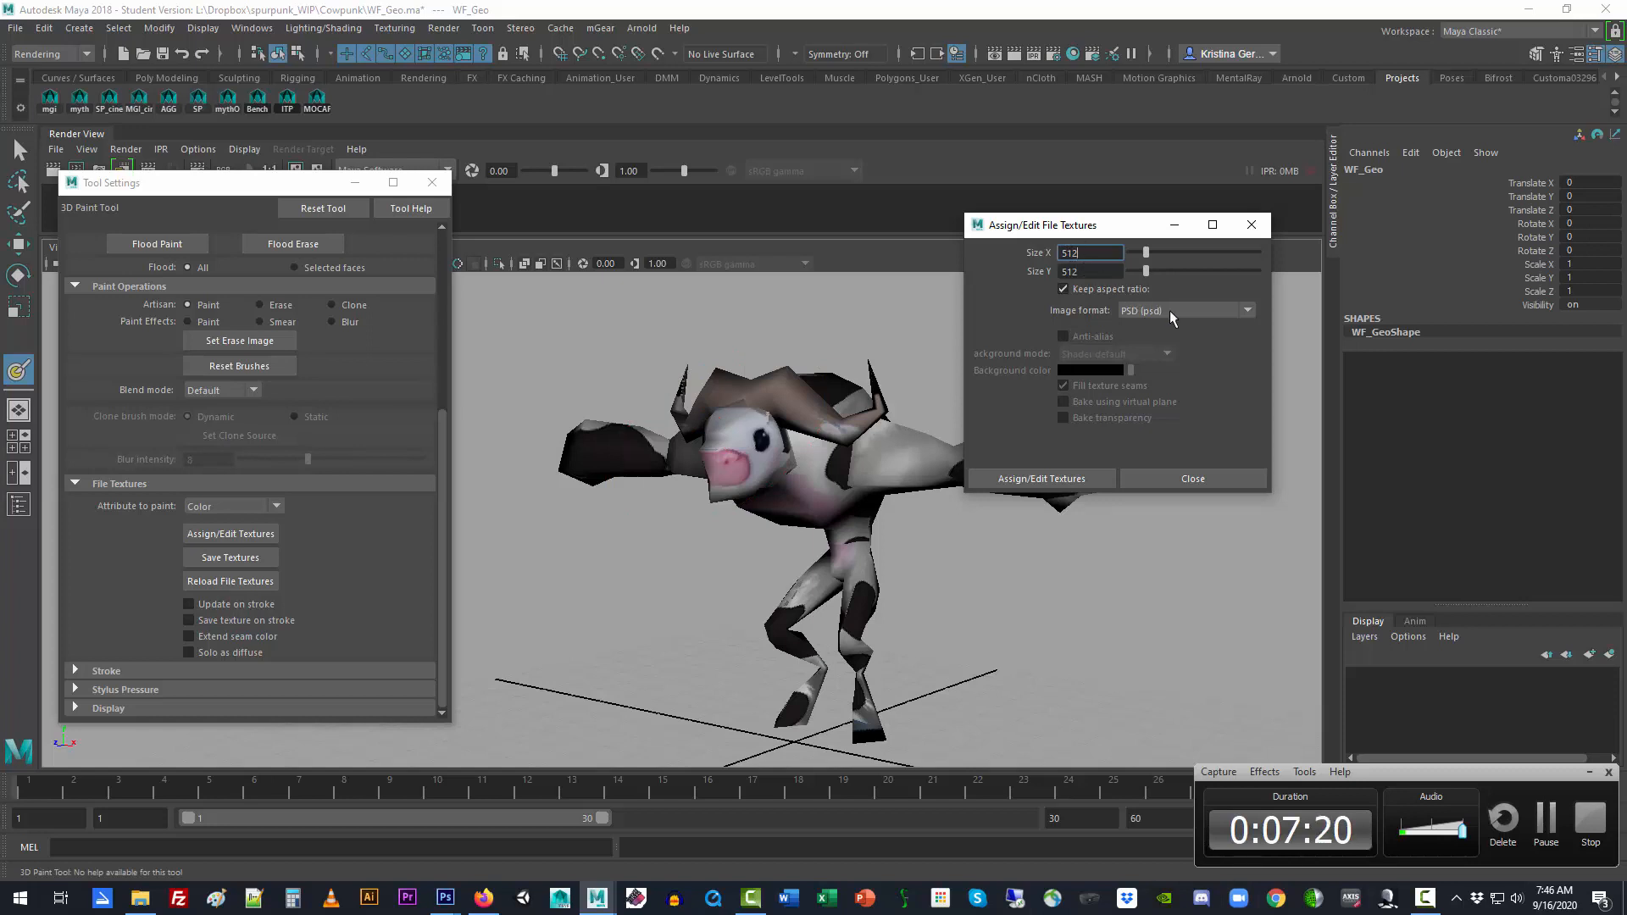
{"action": "left_click", "coordinate": [1093, 479]}
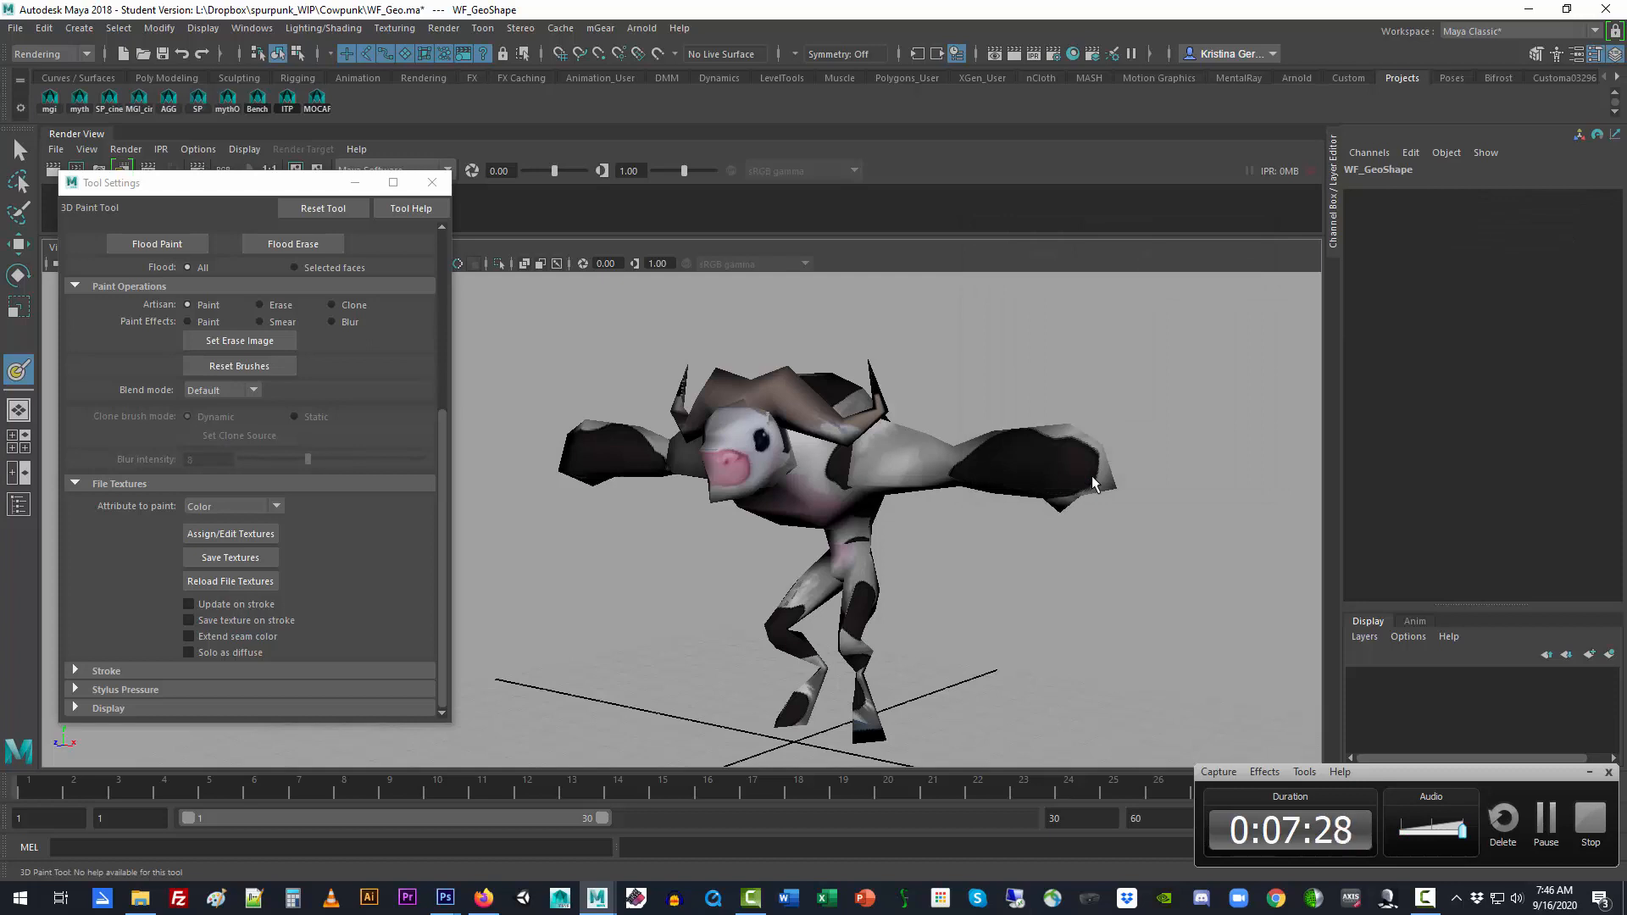
Check the Cowpunk work folder in File Explorer for texture files and return to Maya
{"action": "left_click", "coordinate": [141, 900]}
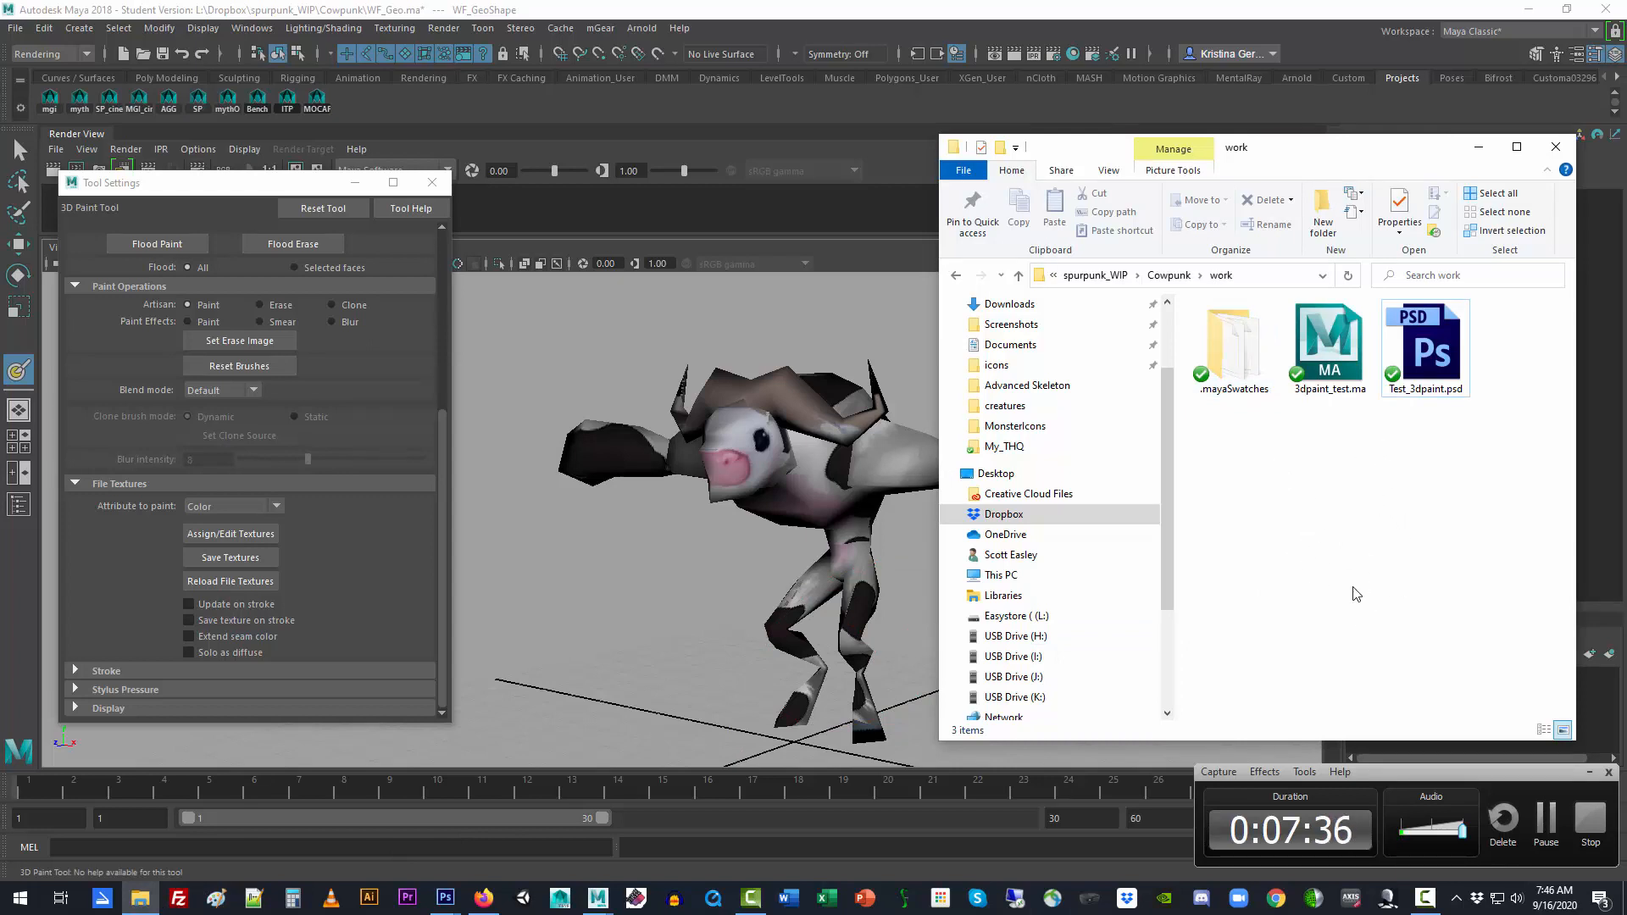
{"action": "left_click", "coordinate": [709, 16]}
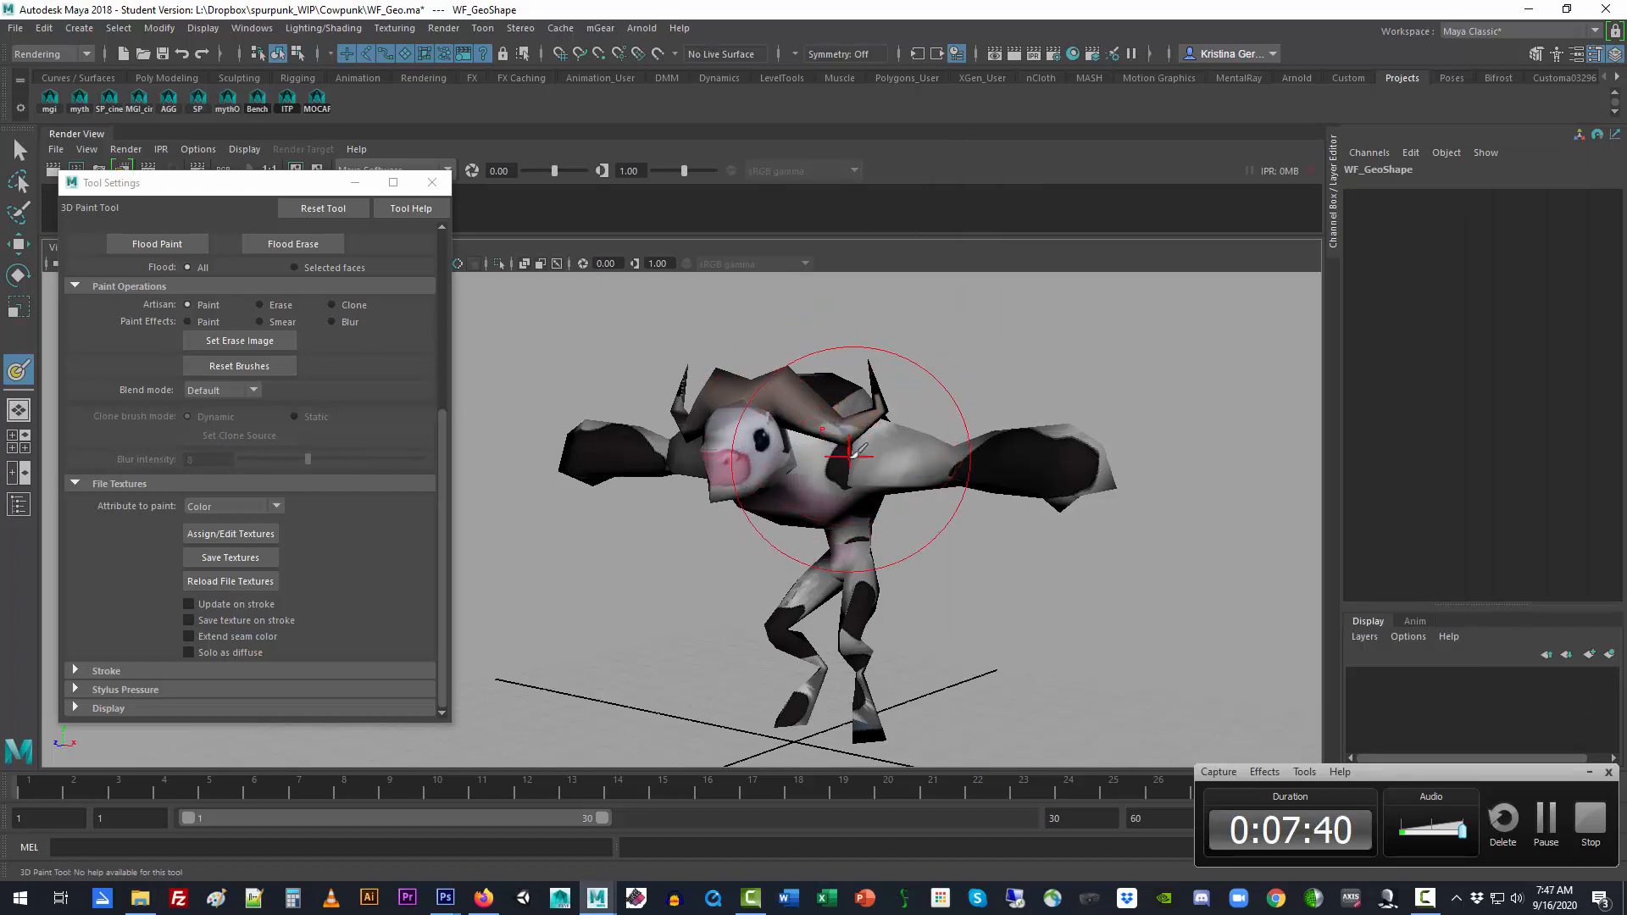
Try a paint stroke on the cow's shoulder with the current brush and undo it
{"action": "left_click", "coordinate": [442, 357]}
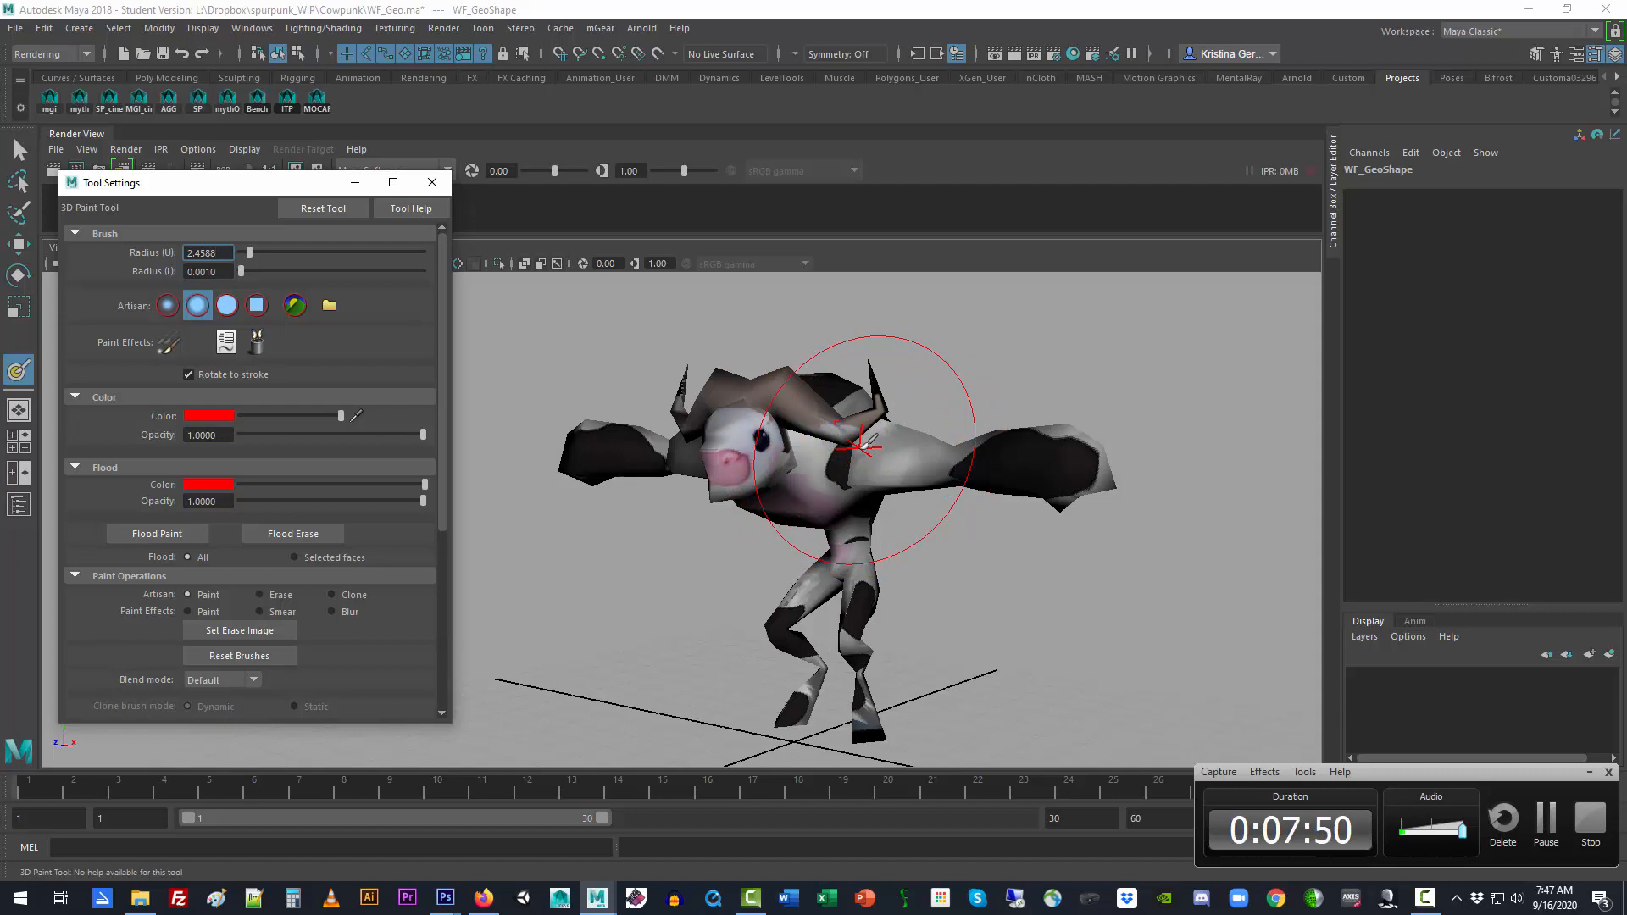
{"action": "left_click_drag", "start_coordinate": [881, 450], "coordinate": [875, 452]}
{"action": "key", "text": "ctrl+z"}
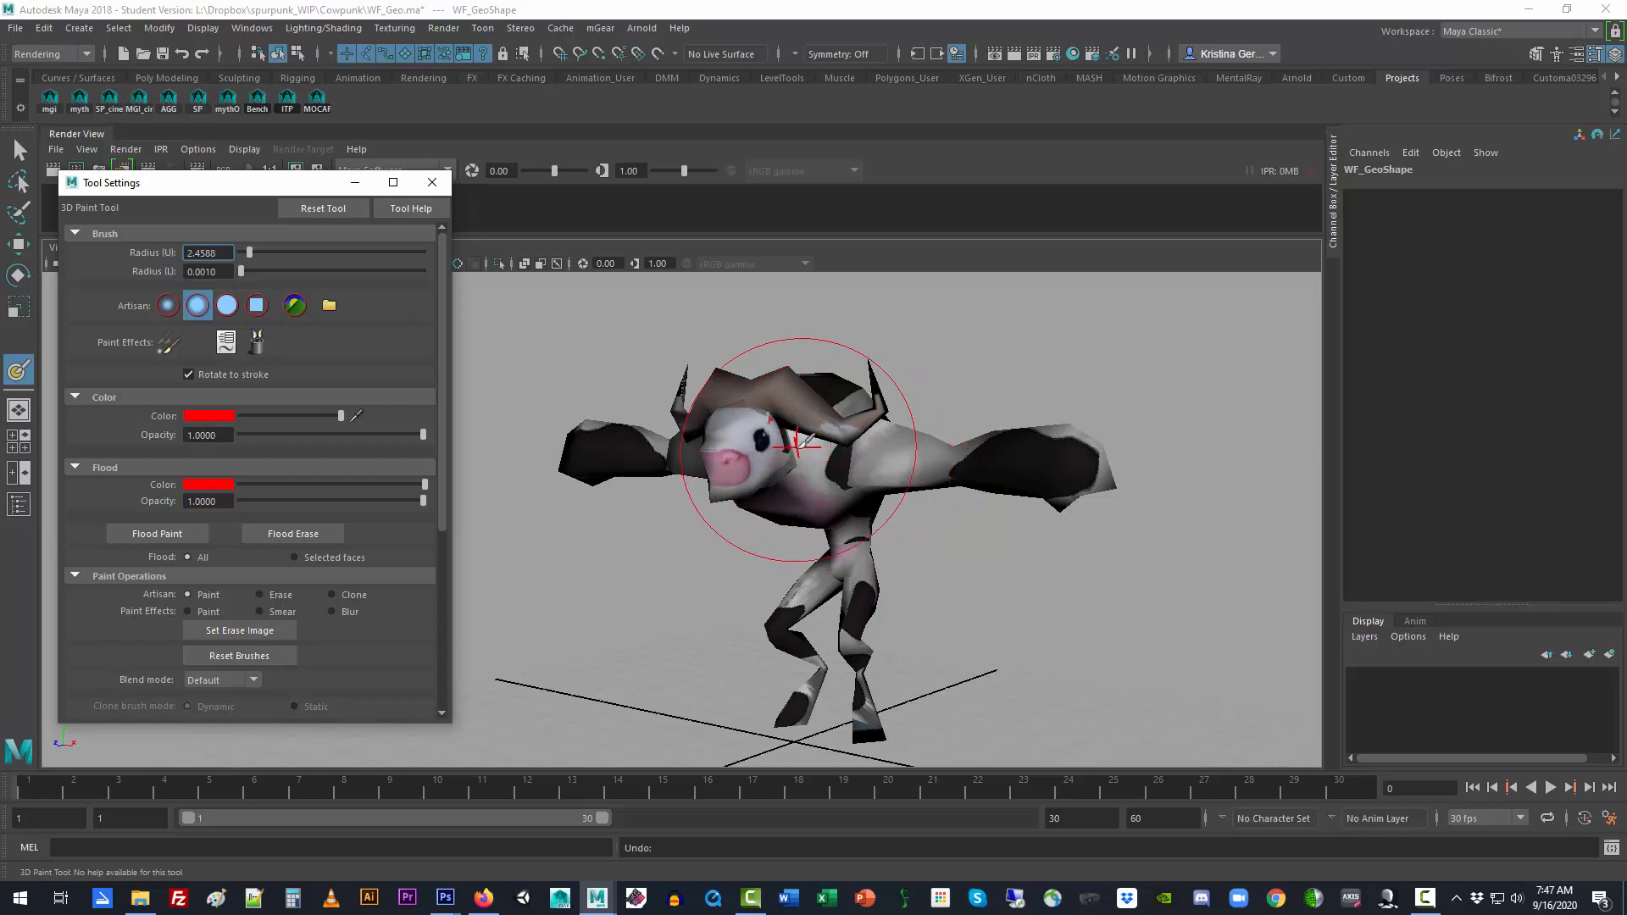
View the red paint color in the color picker and set the brush's upper radius to 1.1737
{"action": "left_click", "coordinate": [212, 416]}
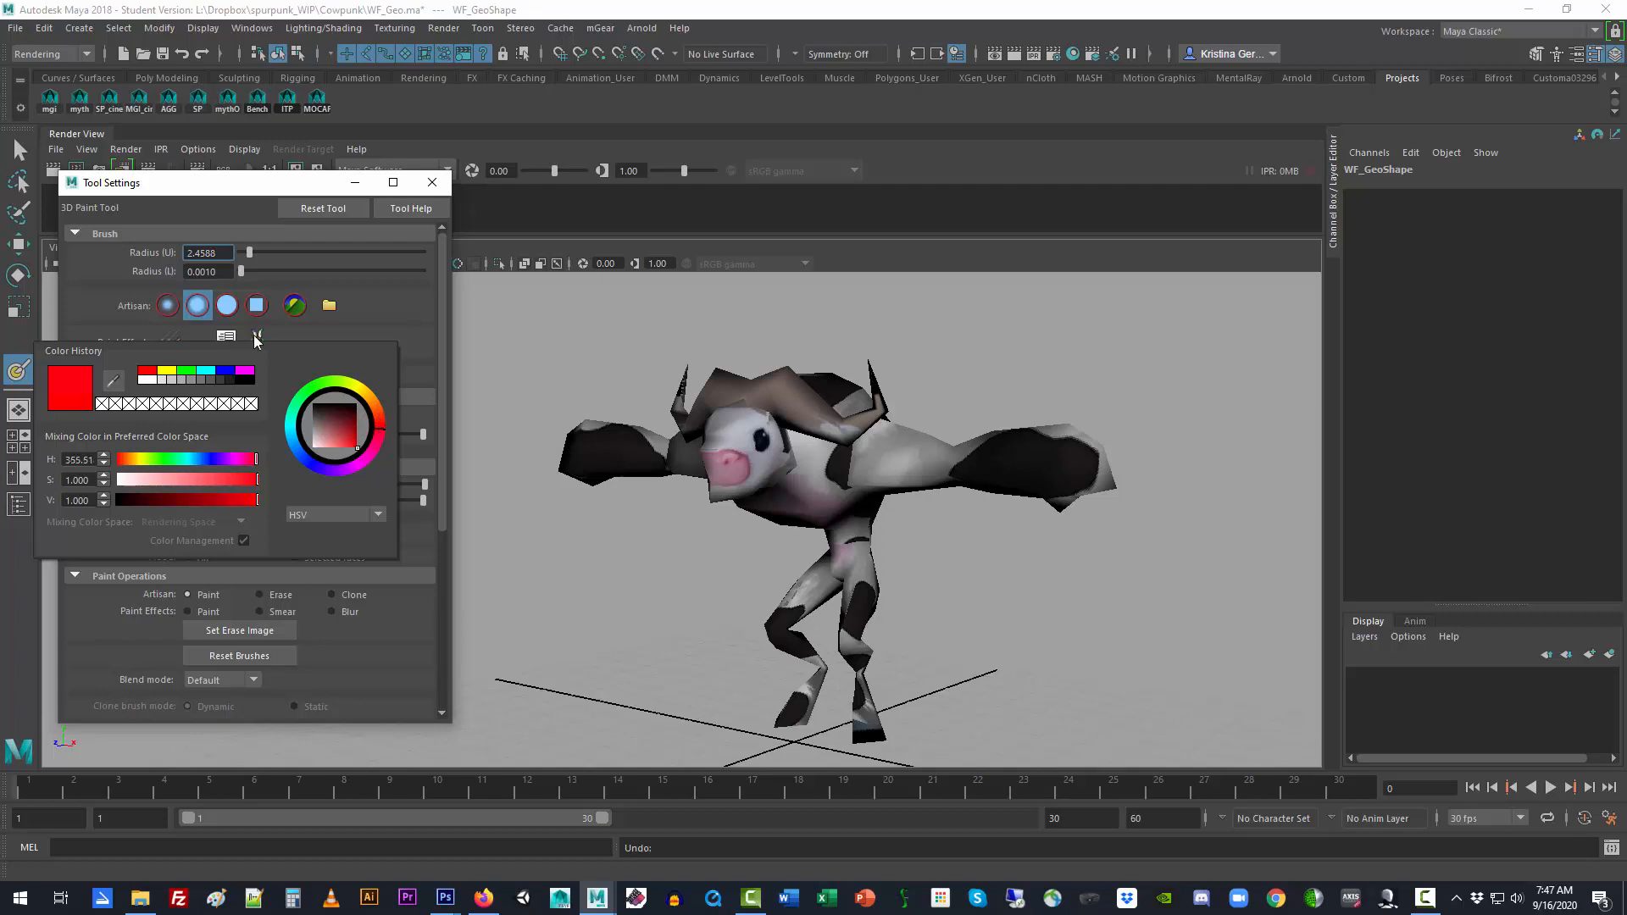
{"action": "left_click_drag", "start_coordinate": [207, 178], "coordinate": [229, 129]}
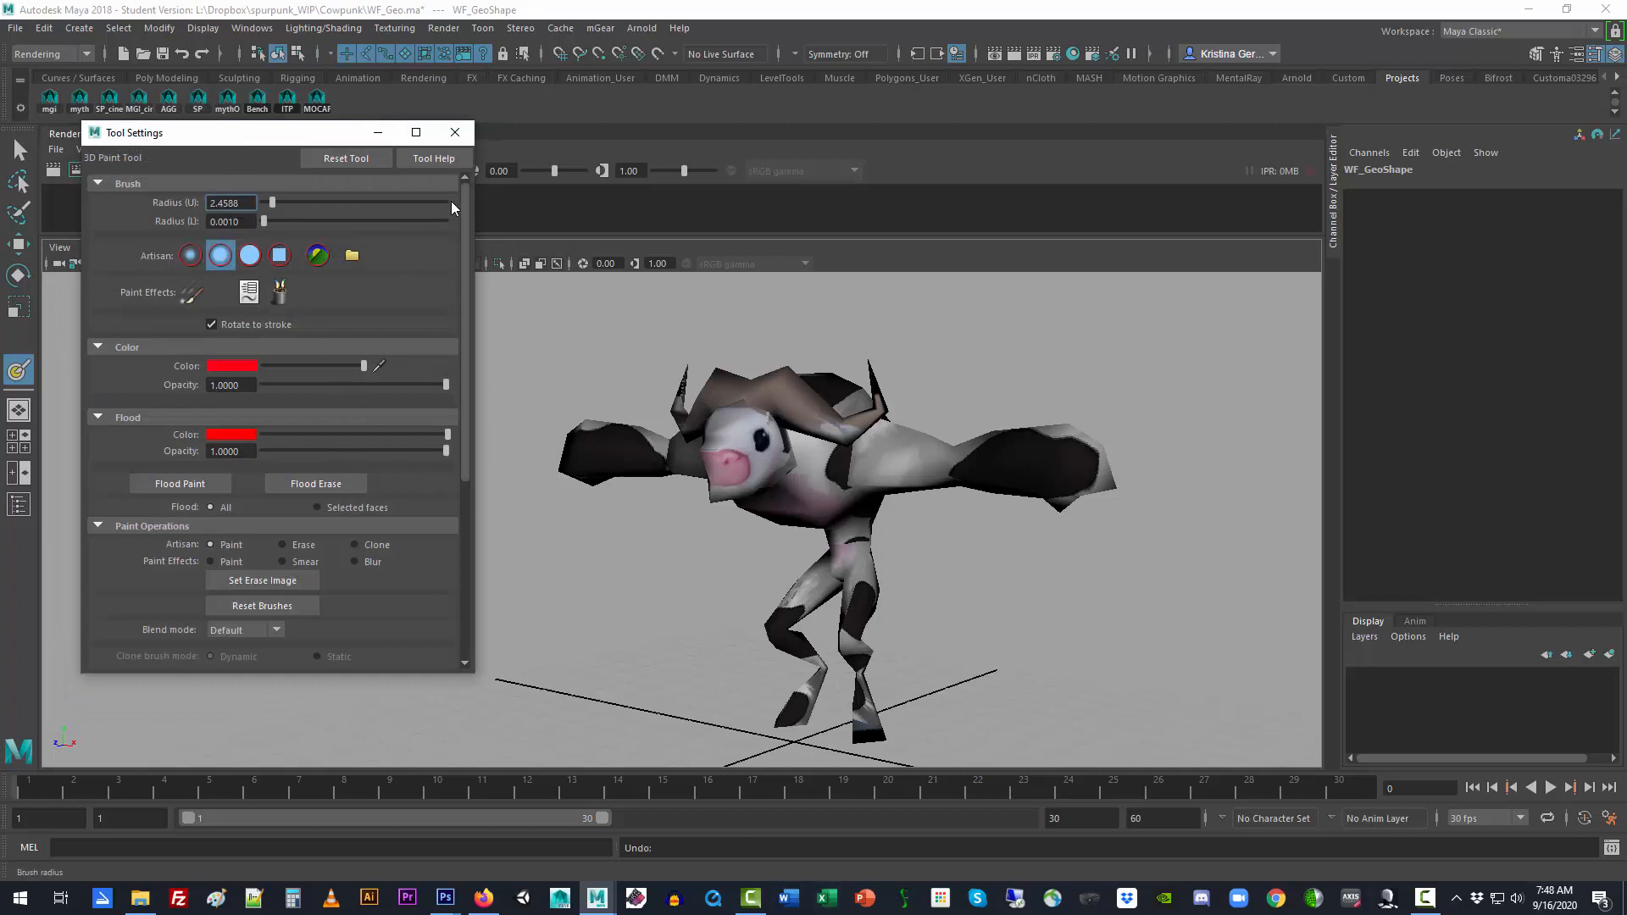
{"action": "left_click_drag", "start_coordinate": [272, 201], "coordinate": [268, 203]}
{"action": "left_click", "coordinate": [1425, 898]}
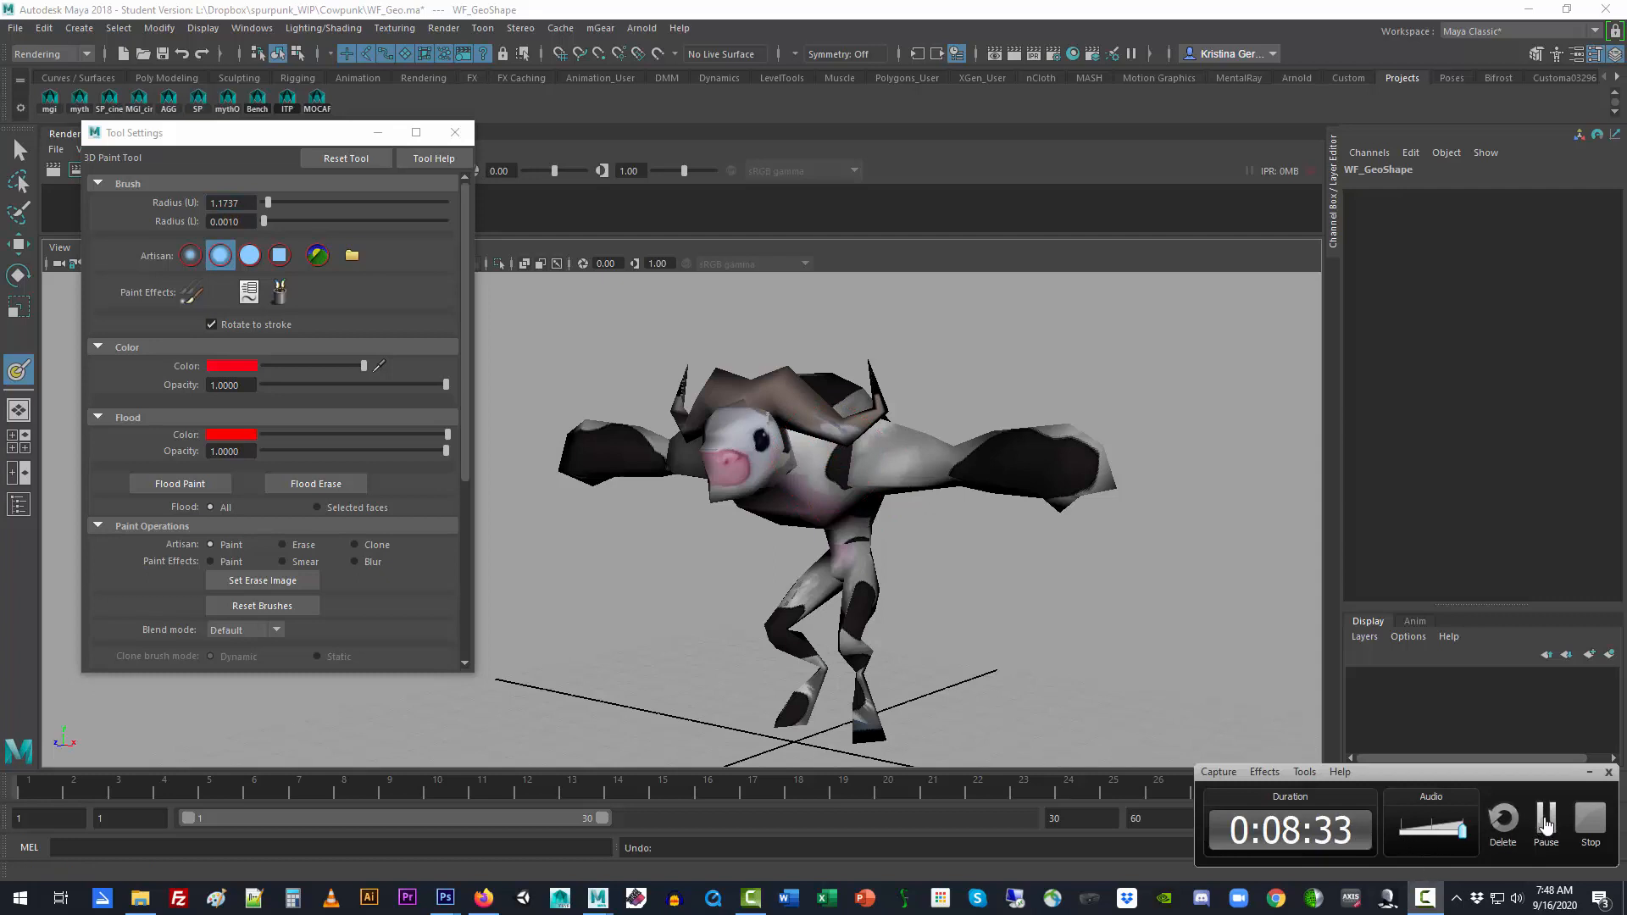
{"action": "left_click", "coordinate": [1546, 824]}
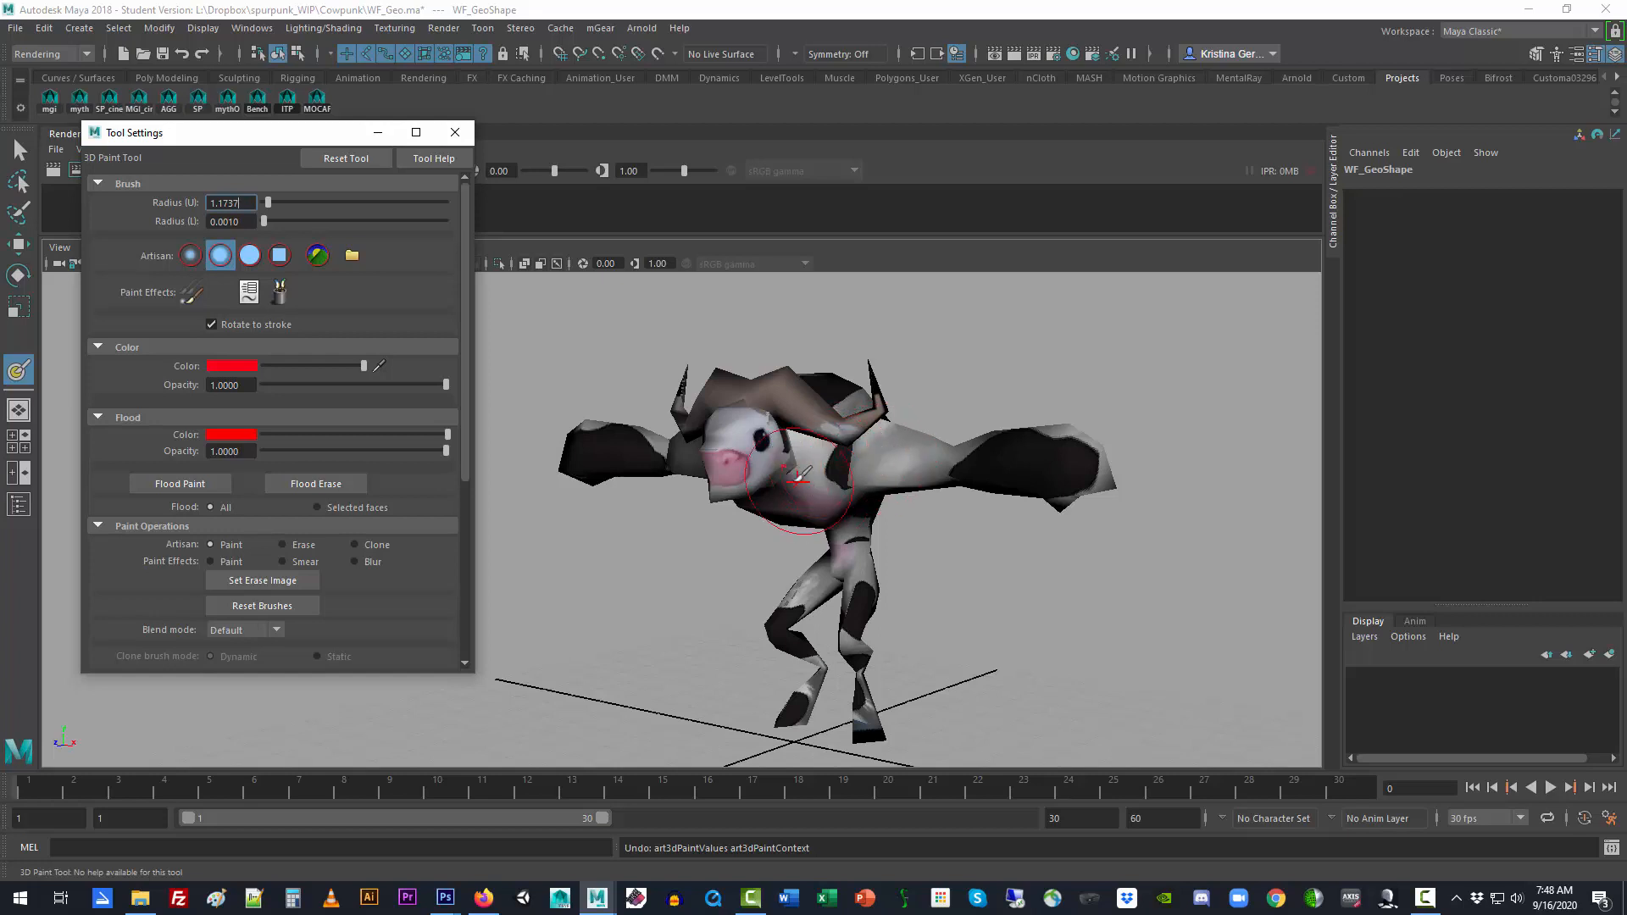
Try a red stroke over the cow's face and undo it
{"action": "left_click_drag", "start_coordinate": [740, 440], "coordinate": [773, 440]}
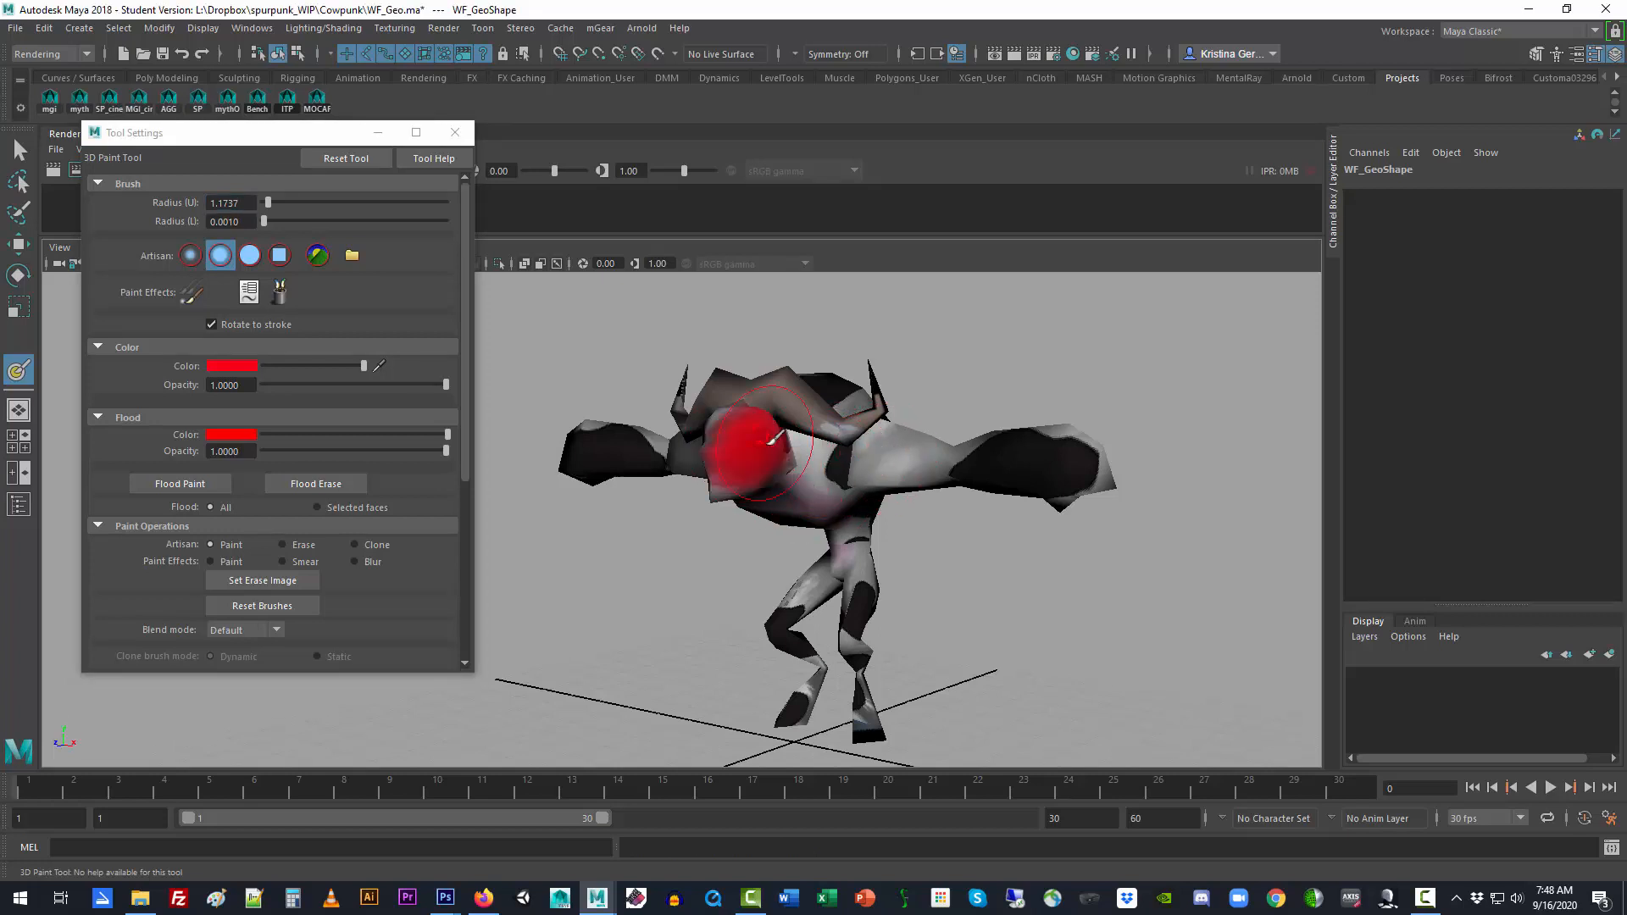
{"action": "key", "text": "ctrl+z"}
{"action": "key", "text": "ctrl+z"}
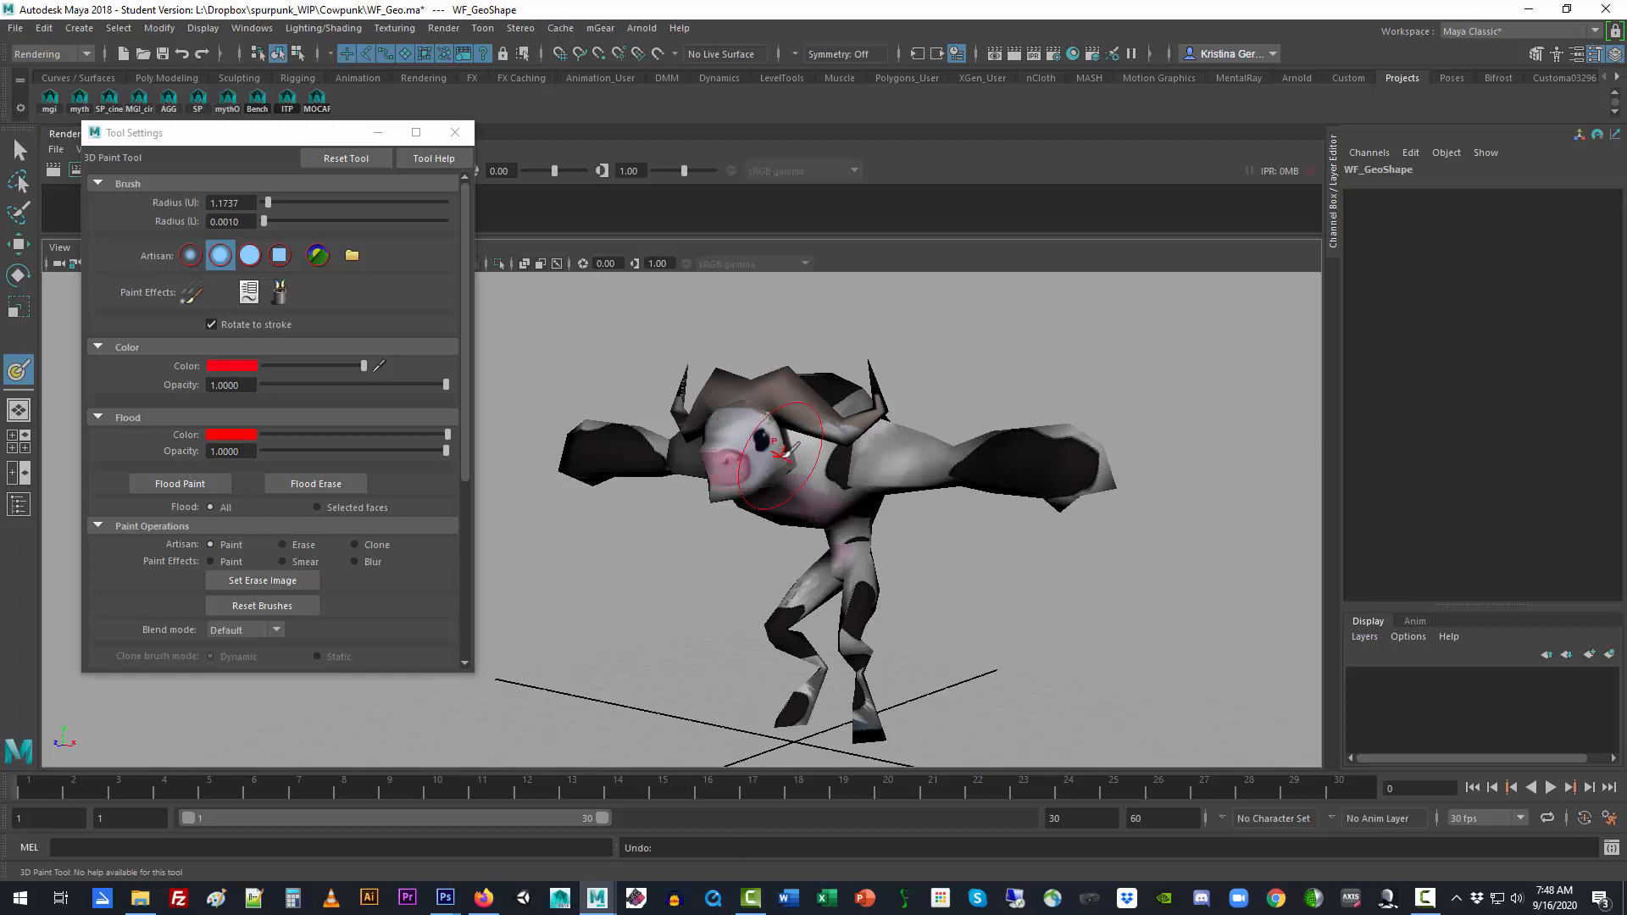
Shrink the brush's upper radius to 0.6323 interactively over the cow
{"action": "key", "text": "b"}
{"action": "left_click_drag", "start_coordinate": [817, 453], "coordinate": [805, 453]}
{"action": "mouse_move", "coordinate": [903, 500]}
{"action": "left_mouse_down", "text": "alt"}
{"action": "mouse_move", "coordinate": [674, 523]}
{"action": "mouse_move", "coordinate": [958, 474]}
{"action": "left_mouse_up", "text": "alt"}
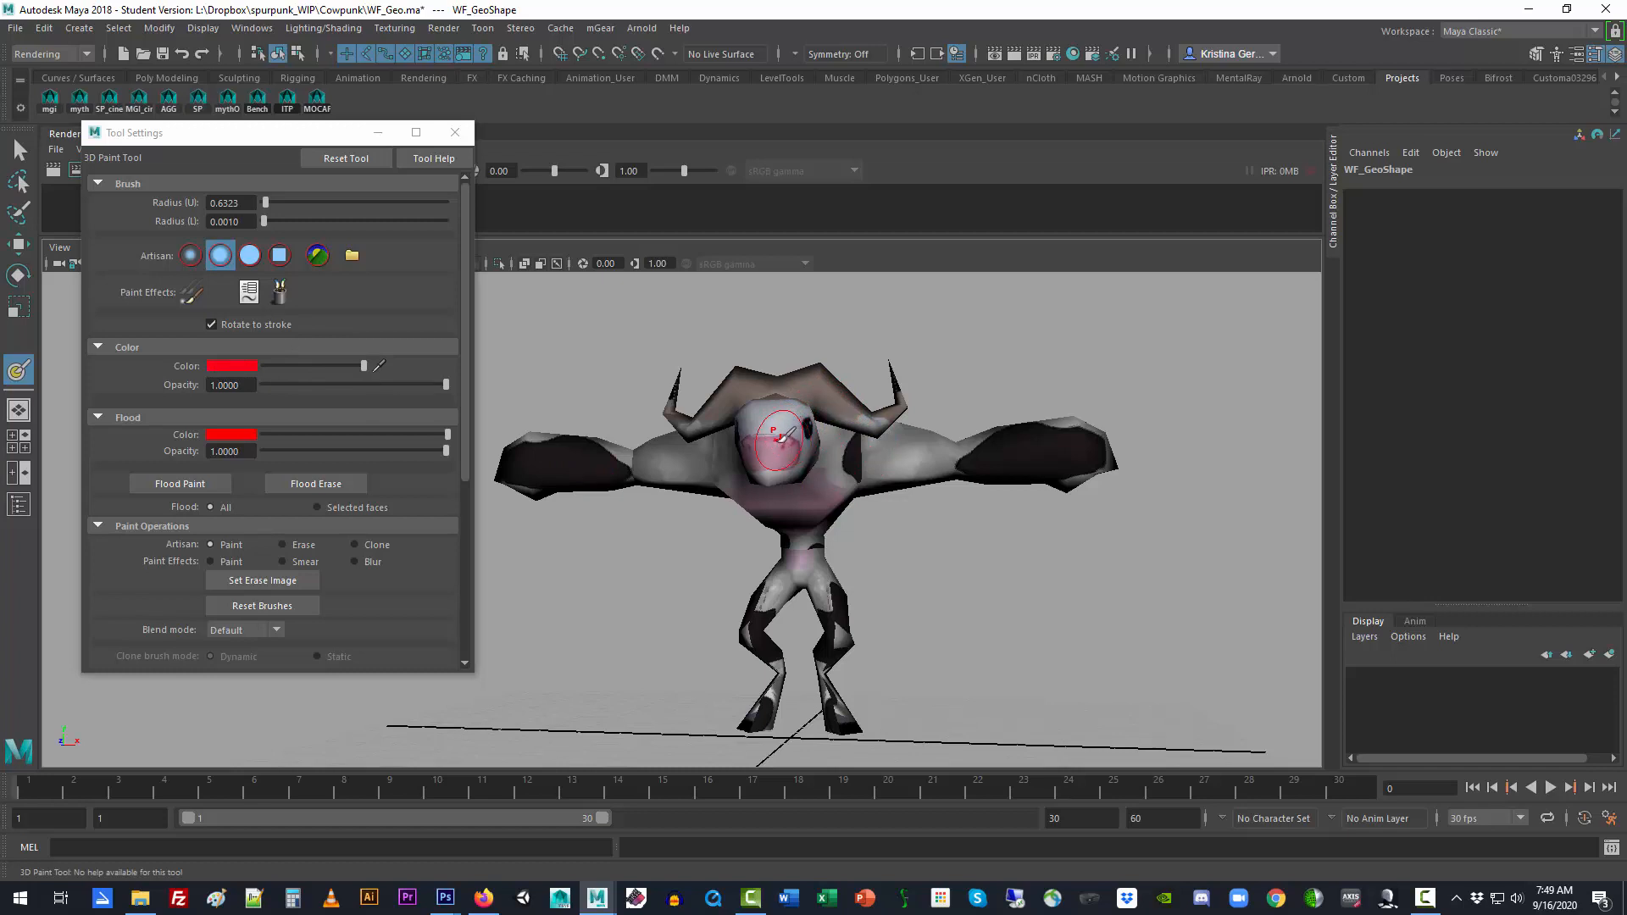
{"action": "mouse_move", "coordinate": [787, 432]}
{"action": "left_mouse_down", "text": "alt"}
{"action": "mouse_move", "coordinate": [893, 450]}
{"action": "mouse_move", "coordinate": [864, 449]}
{"action": "left_mouse_up", "text": "alt"}
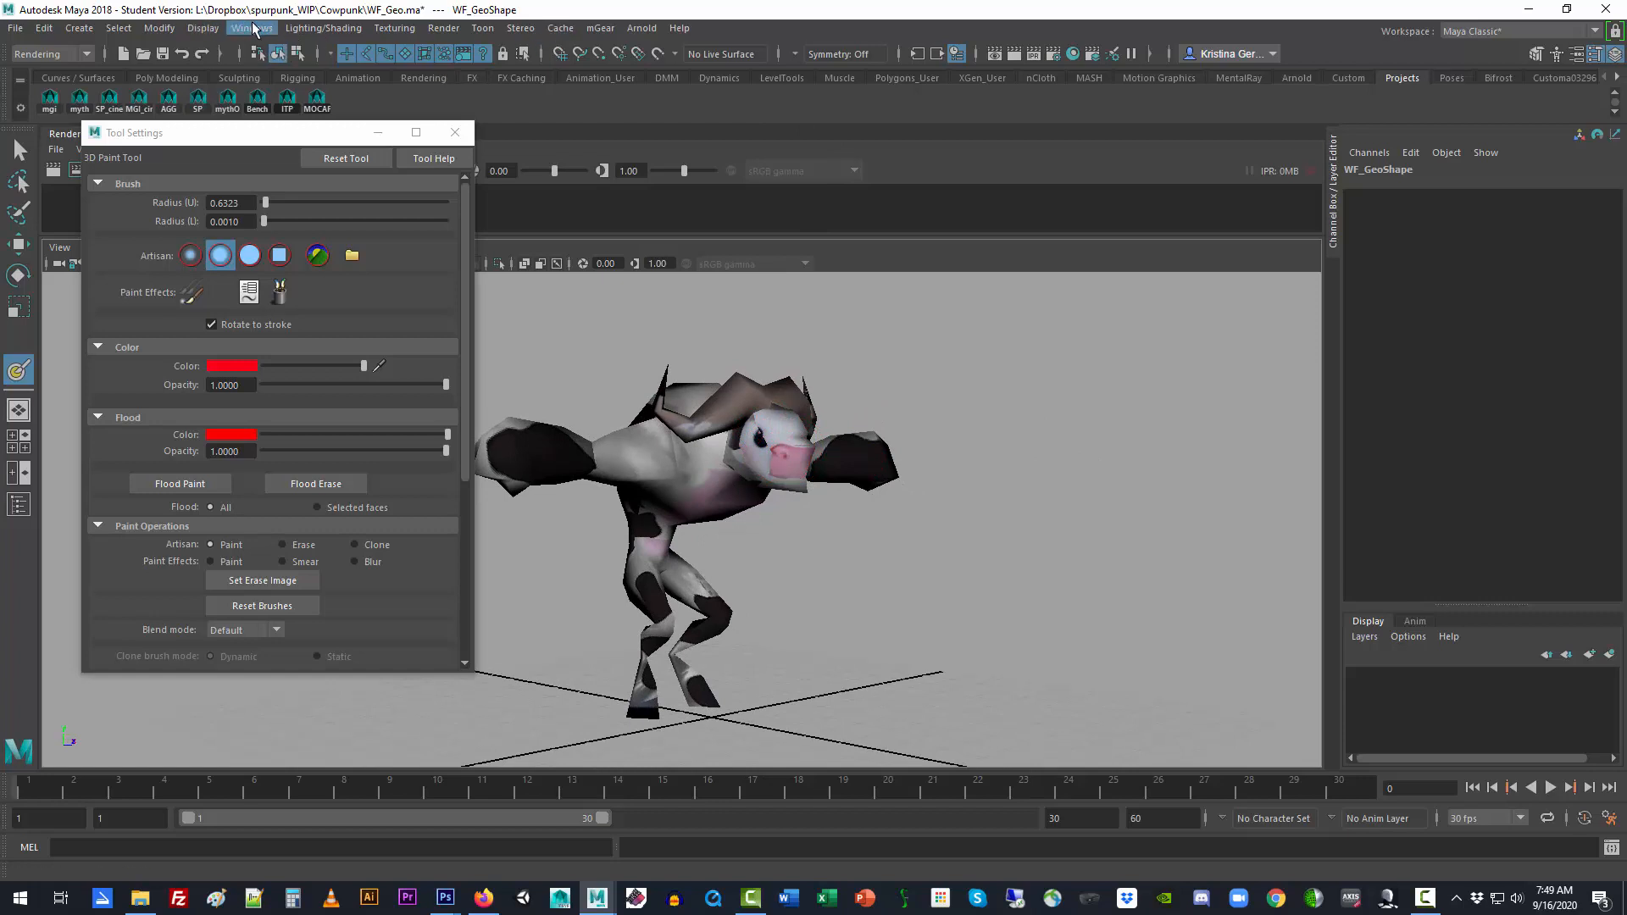
Switch to the Modeling menu set and open the UV Editor, arranging it and the UV Toolkit clear of the cow
{"action": "left_click", "coordinate": [255, 29]}
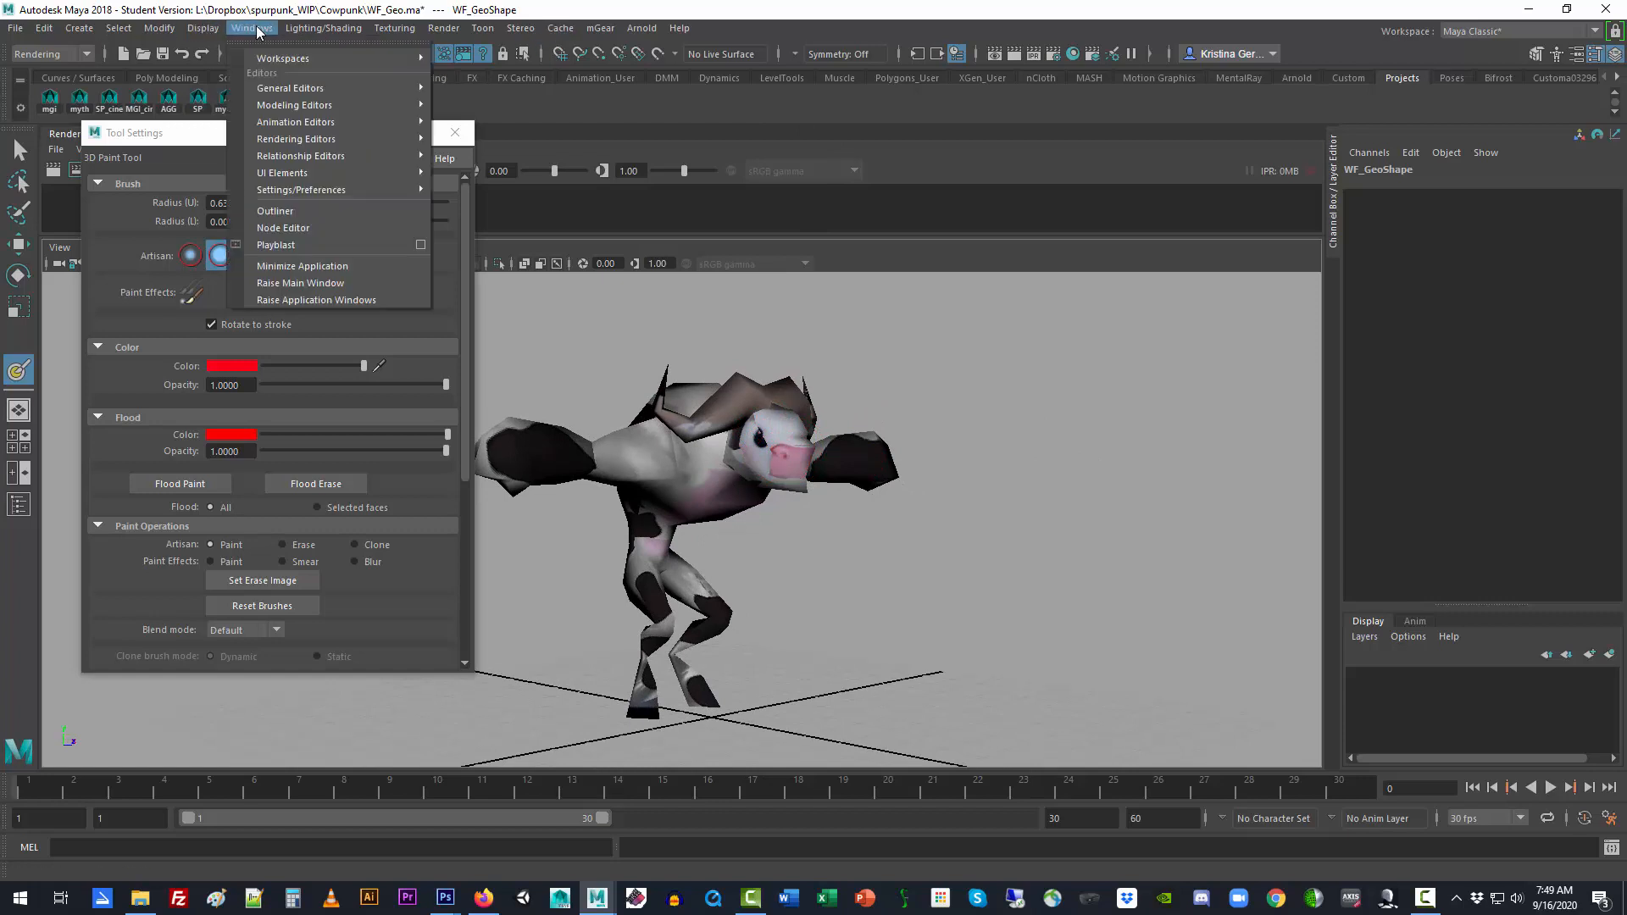
{"action": "left_click", "coordinate": [52, 56]}
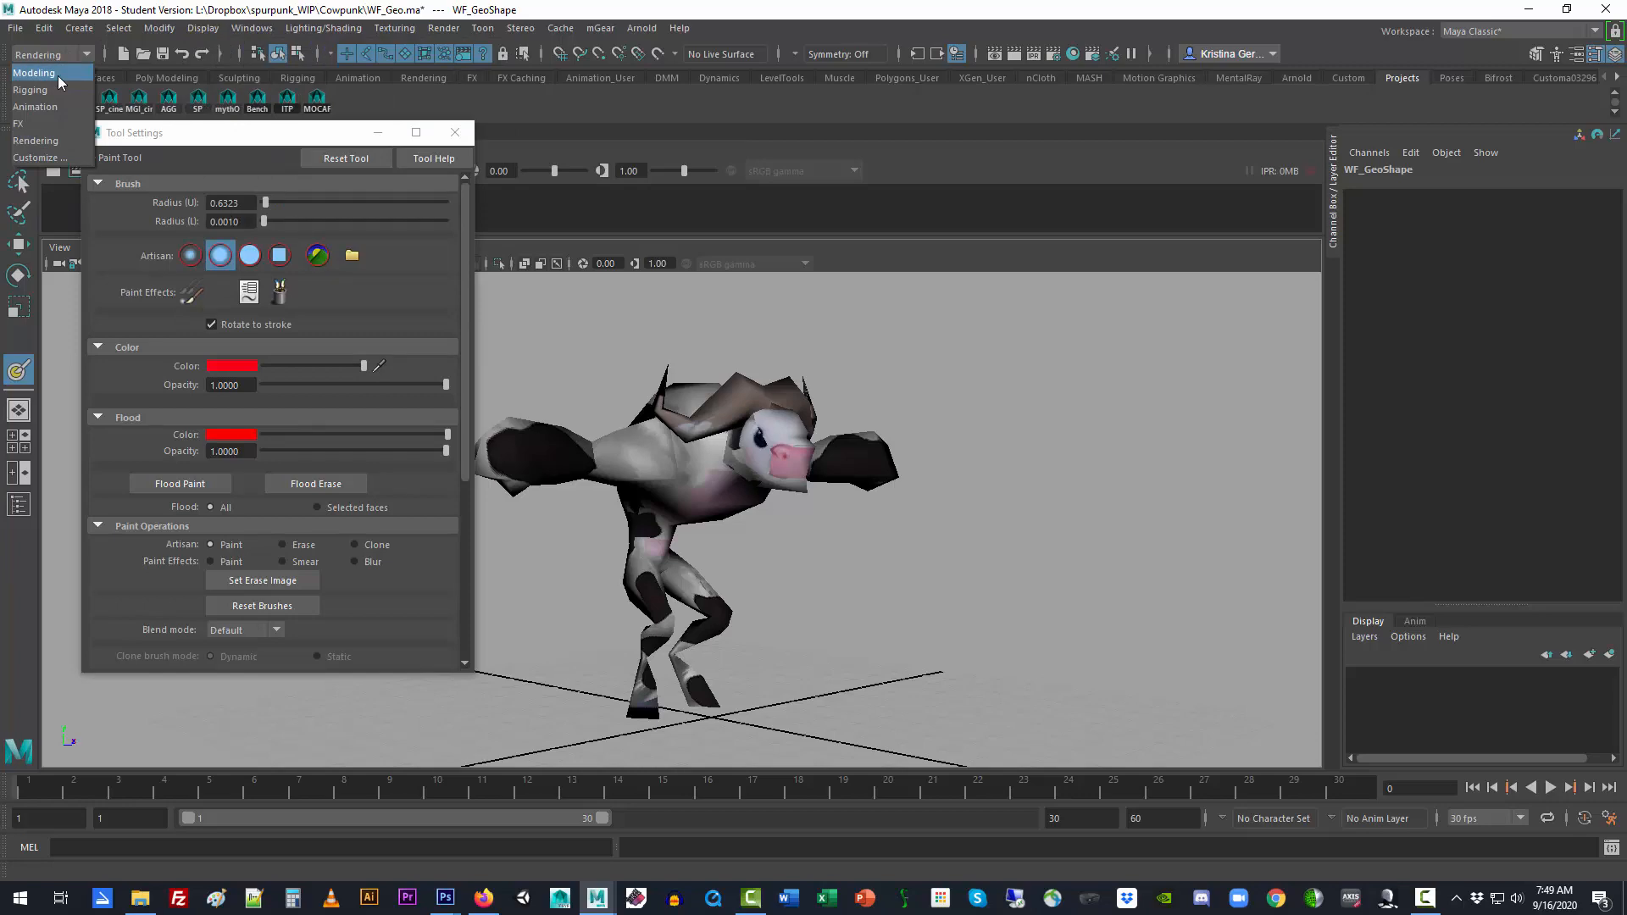
{"action": "left_click", "coordinate": [57, 75]}
{"action": "left_click", "coordinate": [652, 28]}
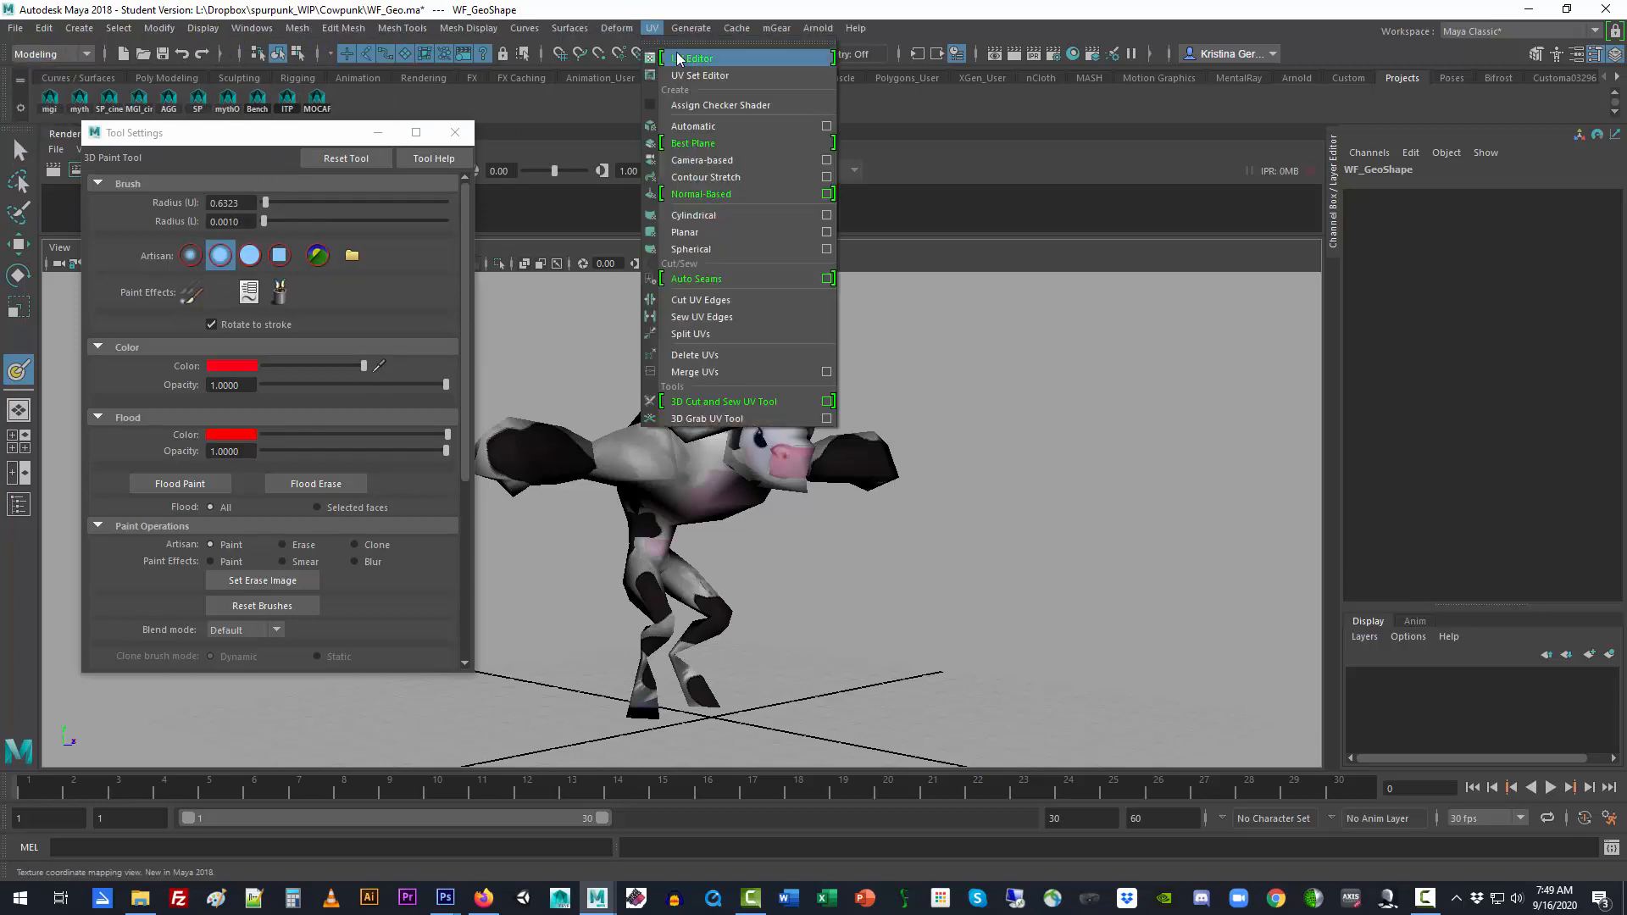
{"action": "left_click", "coordinate": [706, 64]}
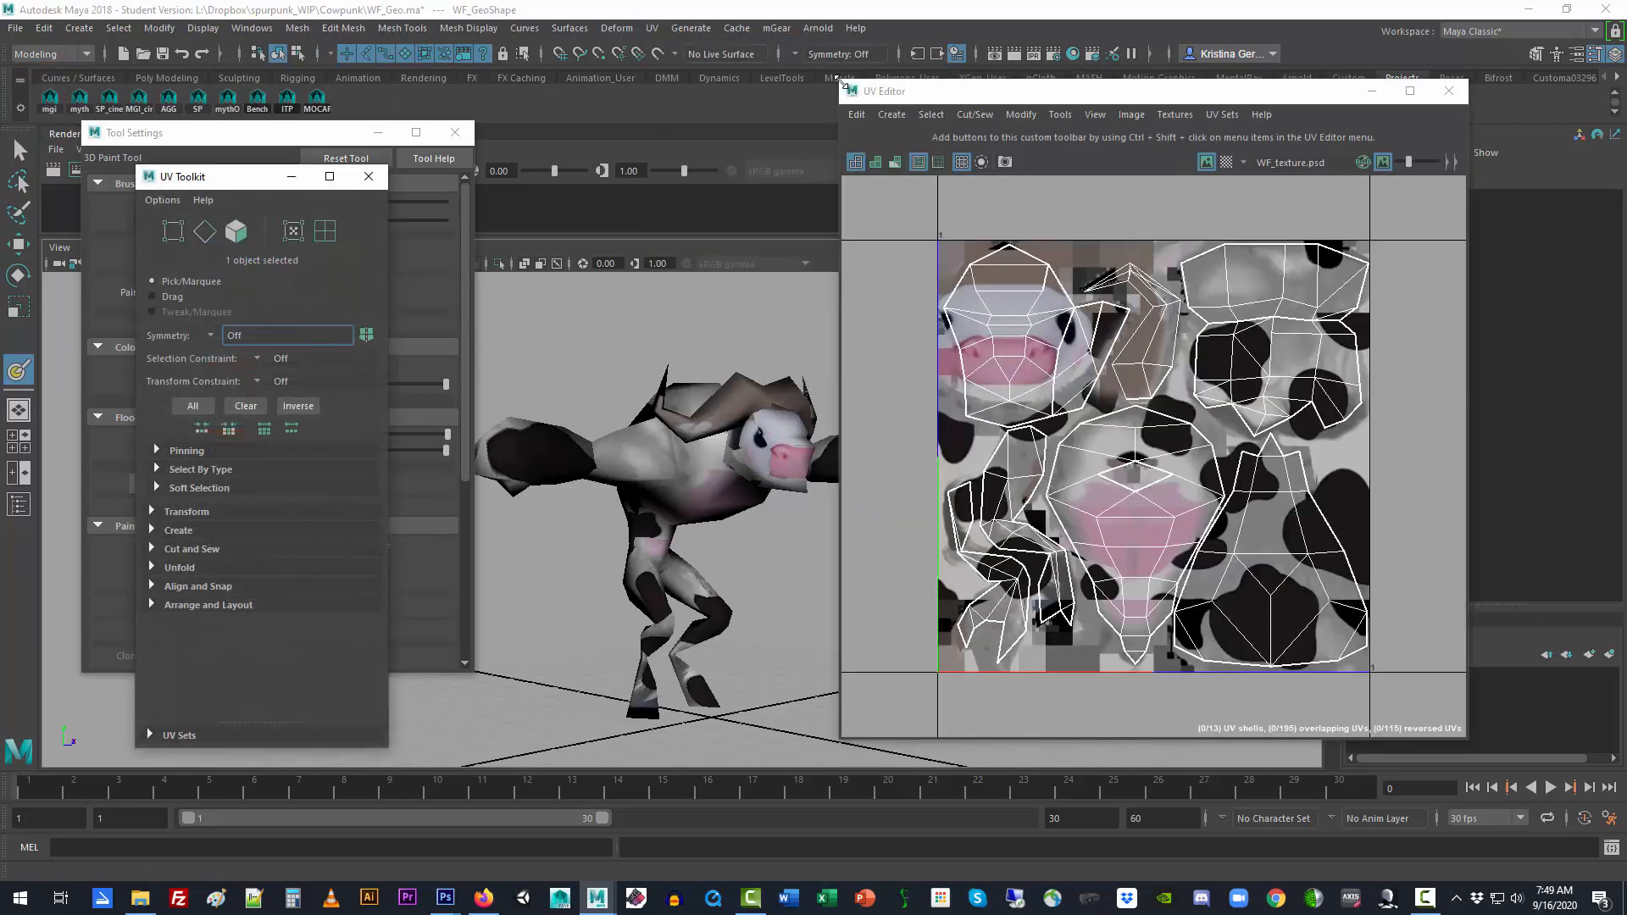
{"action": "left_click_drag", "start_coordinate": [837, 81], "coordinate": [1013, 246]}
{"action": "left_click_drag", "start_coordinate": [268, 180], "coordinate": [1471, 135]}
{"action": "left_click_drag", "start_coordinate": [1257, 263], "coordinate": [1186, 72]}
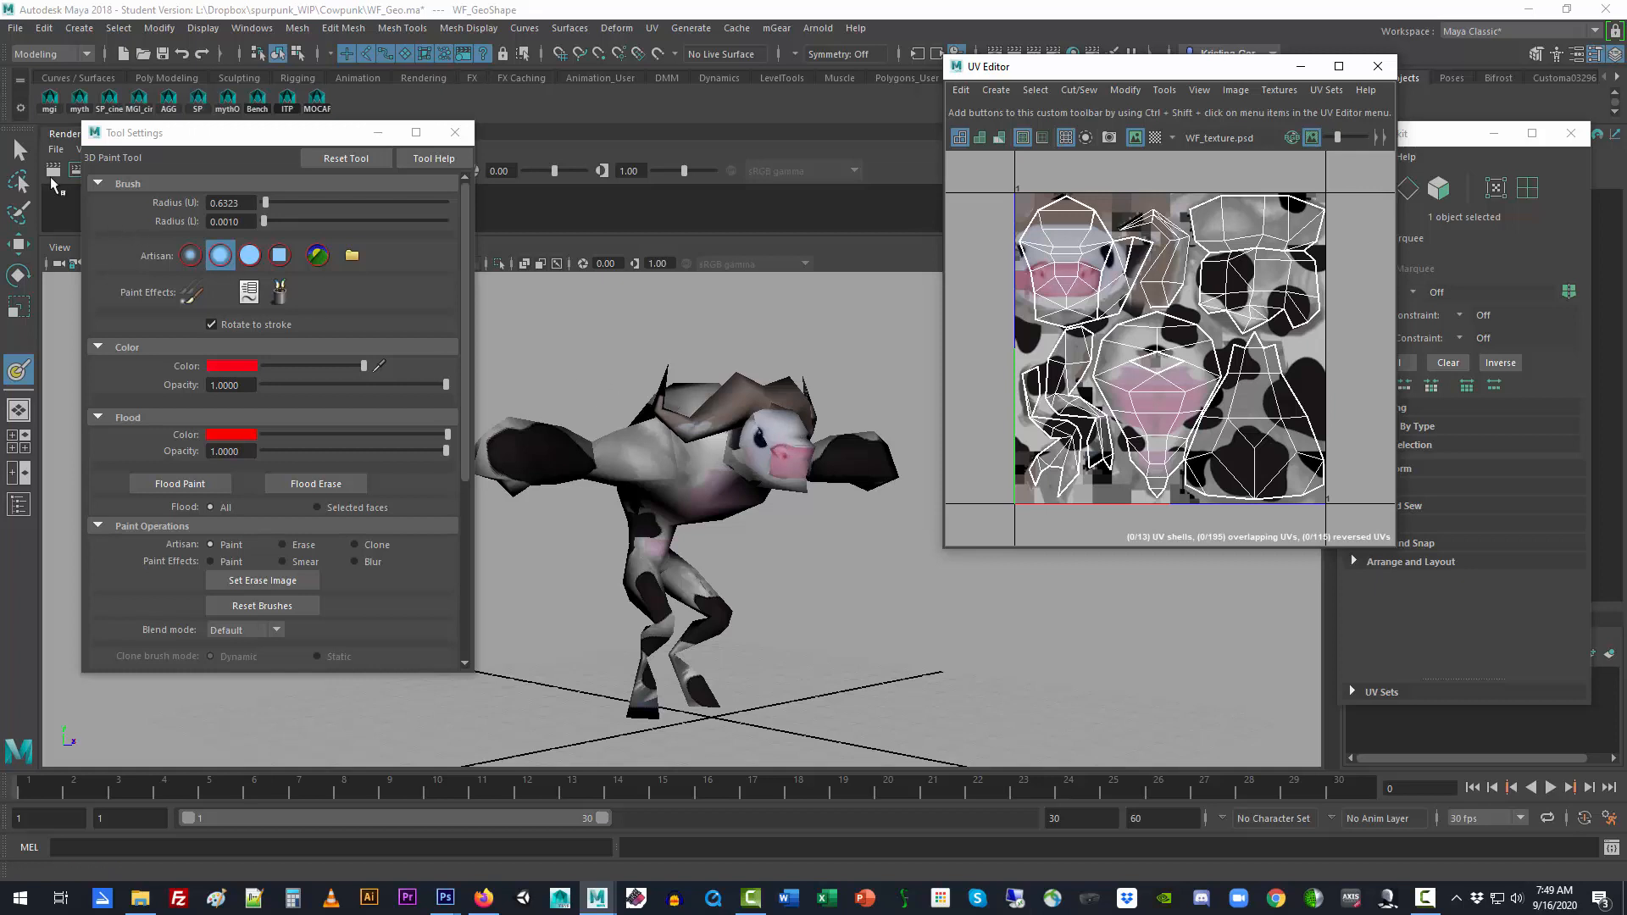
Paint red over the cow's near shoulder, face and brown hair, and inspect the painted head from the front
{"action": "mouse_move", "coordinate": [659, 426]}
{"action": "left_mouse_down"}
{"action": "mouse_move", "coordinate": [721, 449]}
{"action": "mouse_move", "coordinate": [792, 432]}
{"action": "mouse_move", "coordinate": [770, 463]}
{"action": "mouse_move", "coordinate": [793, 418]}
{"action": "mouse_move", "coordinate": [770, 373]}
{"action": "mouse_move", "coordinate": [775, 412]}
{"action": "left_mouse_up"}
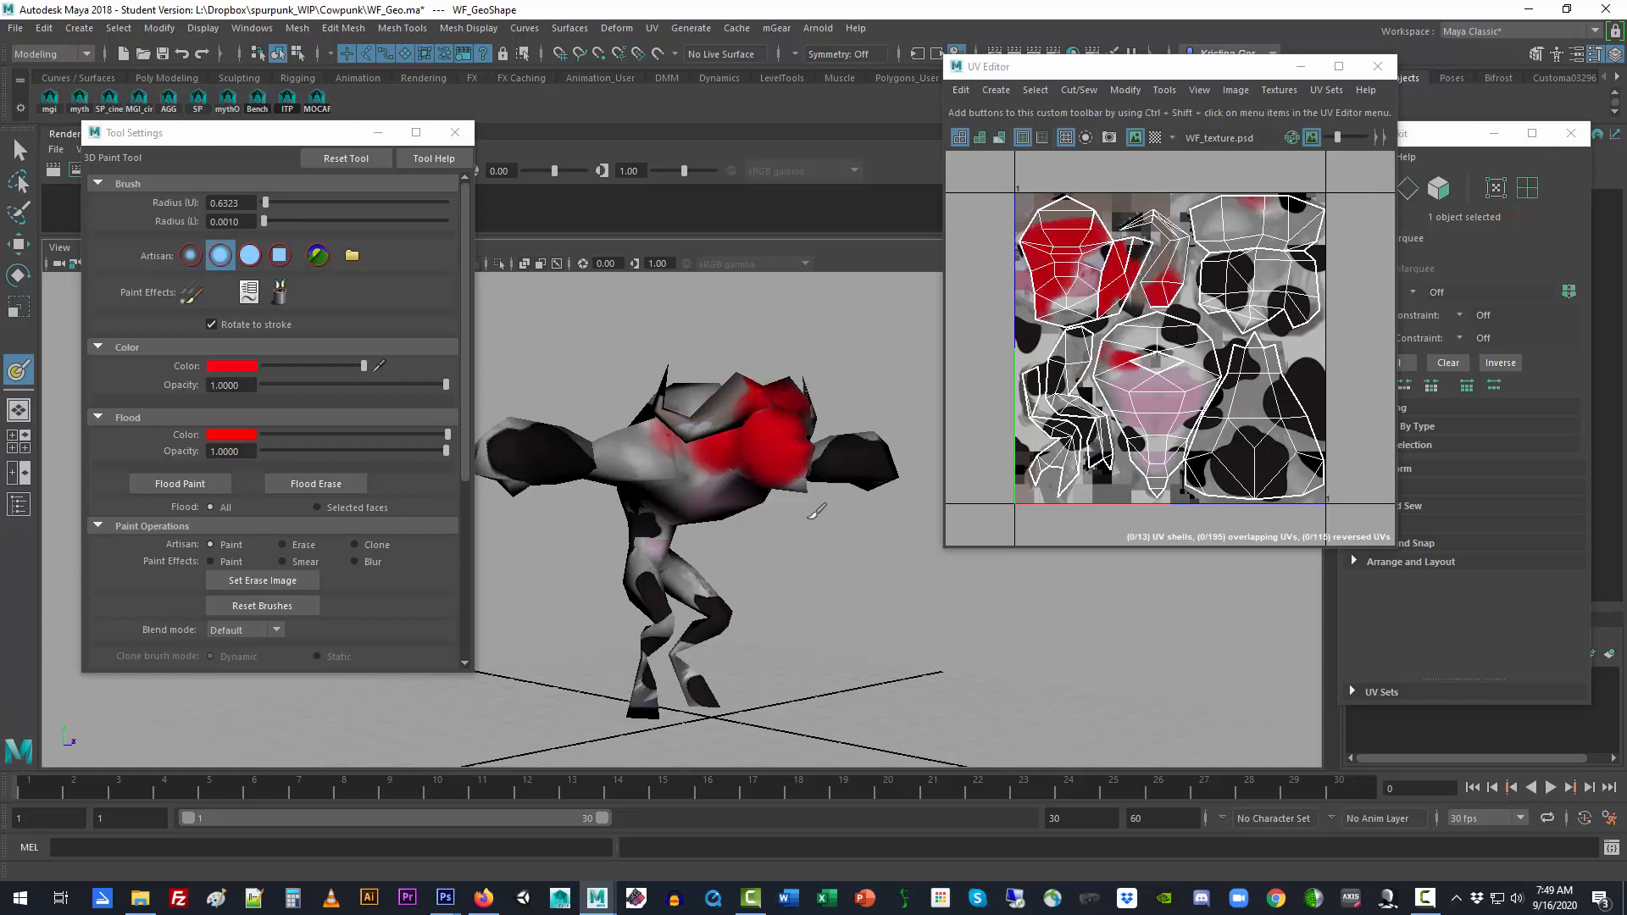
{"action": "left_click_drag", "start_coordinate": [821, 507], "coordinate": [705, 521], "text": "alt"}
{"action": "left_click_drag", "start_coordinate": [816, 547], "coordinate": [767, 542], "text": "alt"}
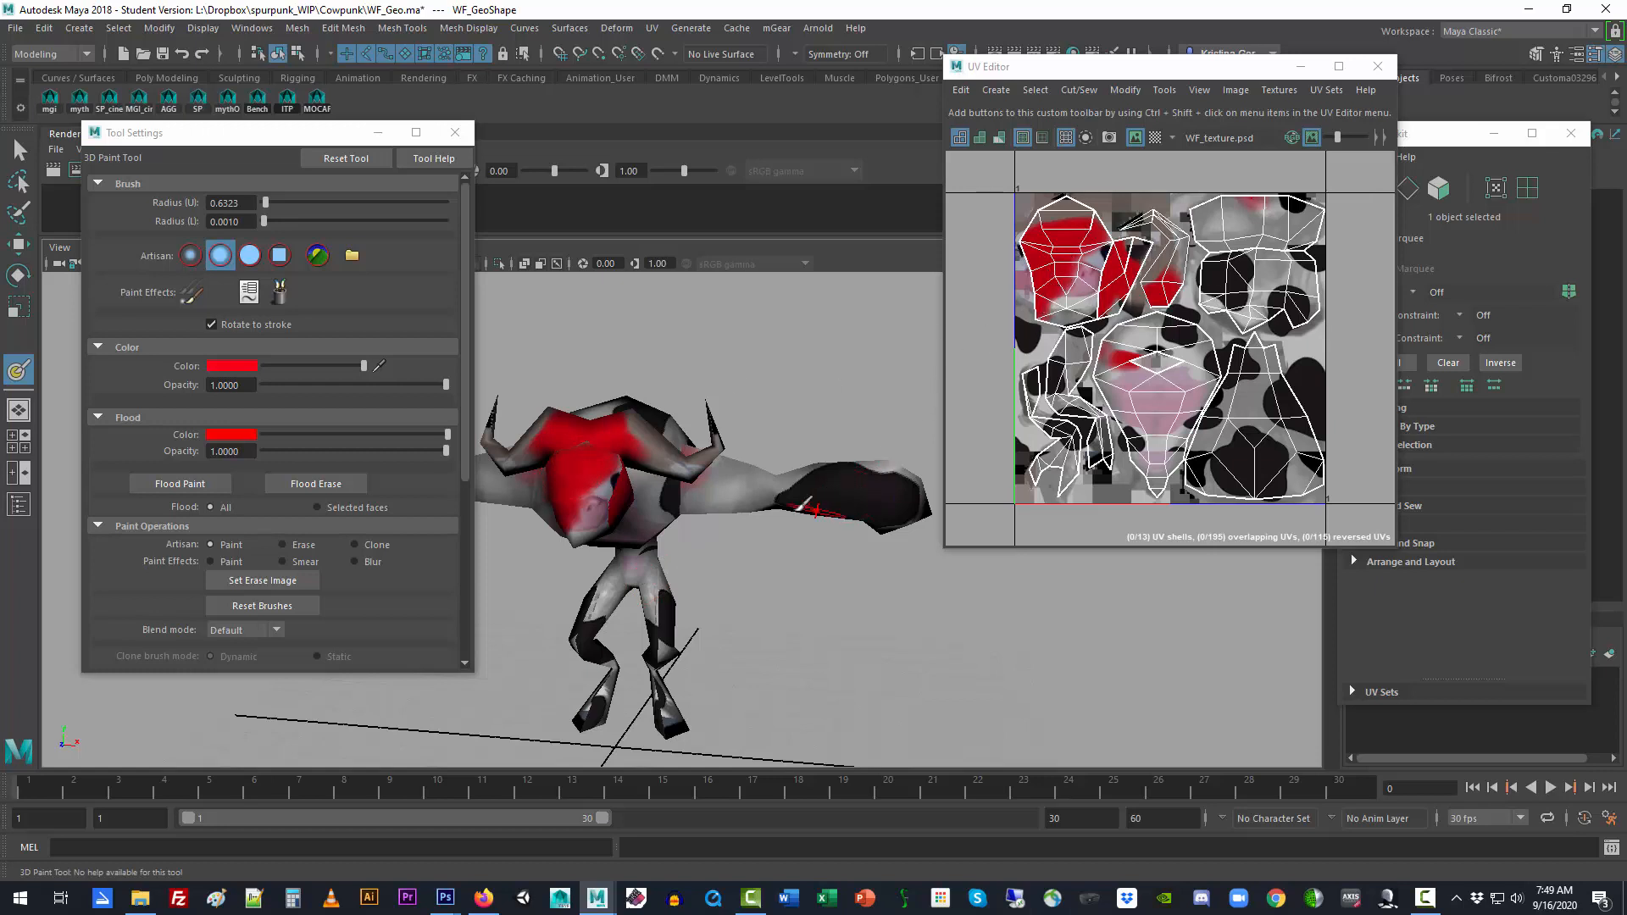
Move the tool settings clear of the cow and paint a red stroke down its leg
{"action": "left_click_drag", "start_coordinate": [320, 134], "coordinate": [266, 137]}
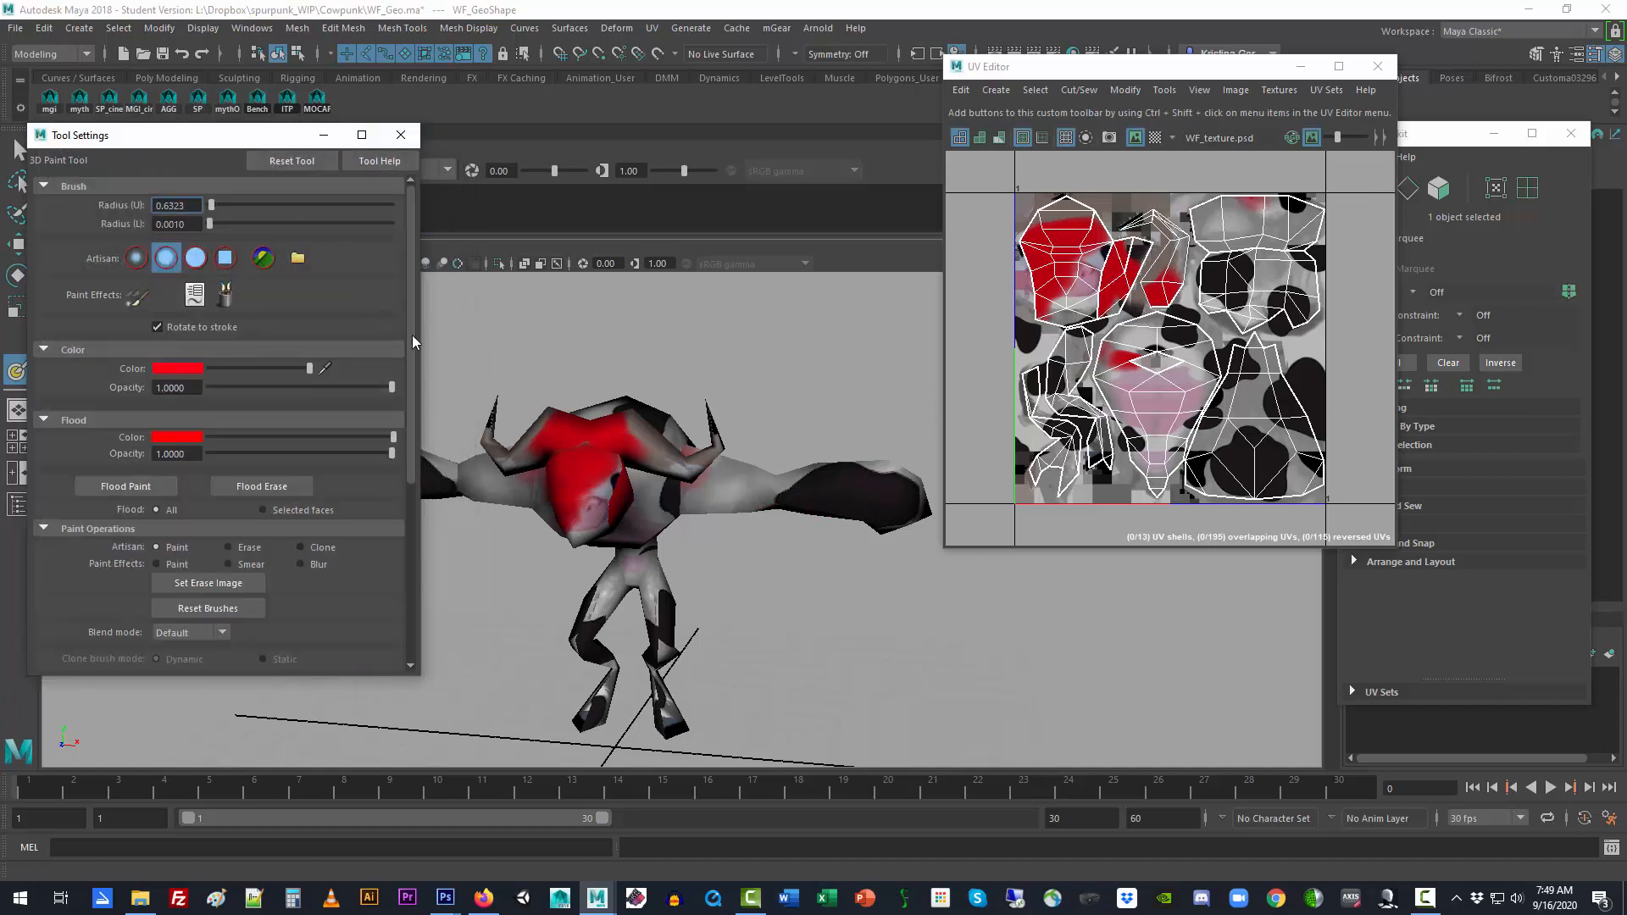
{"action": "middle_click_drag", "start_coordinate": [627, 561], "coordinate": [710, 592], "text": "alt"}
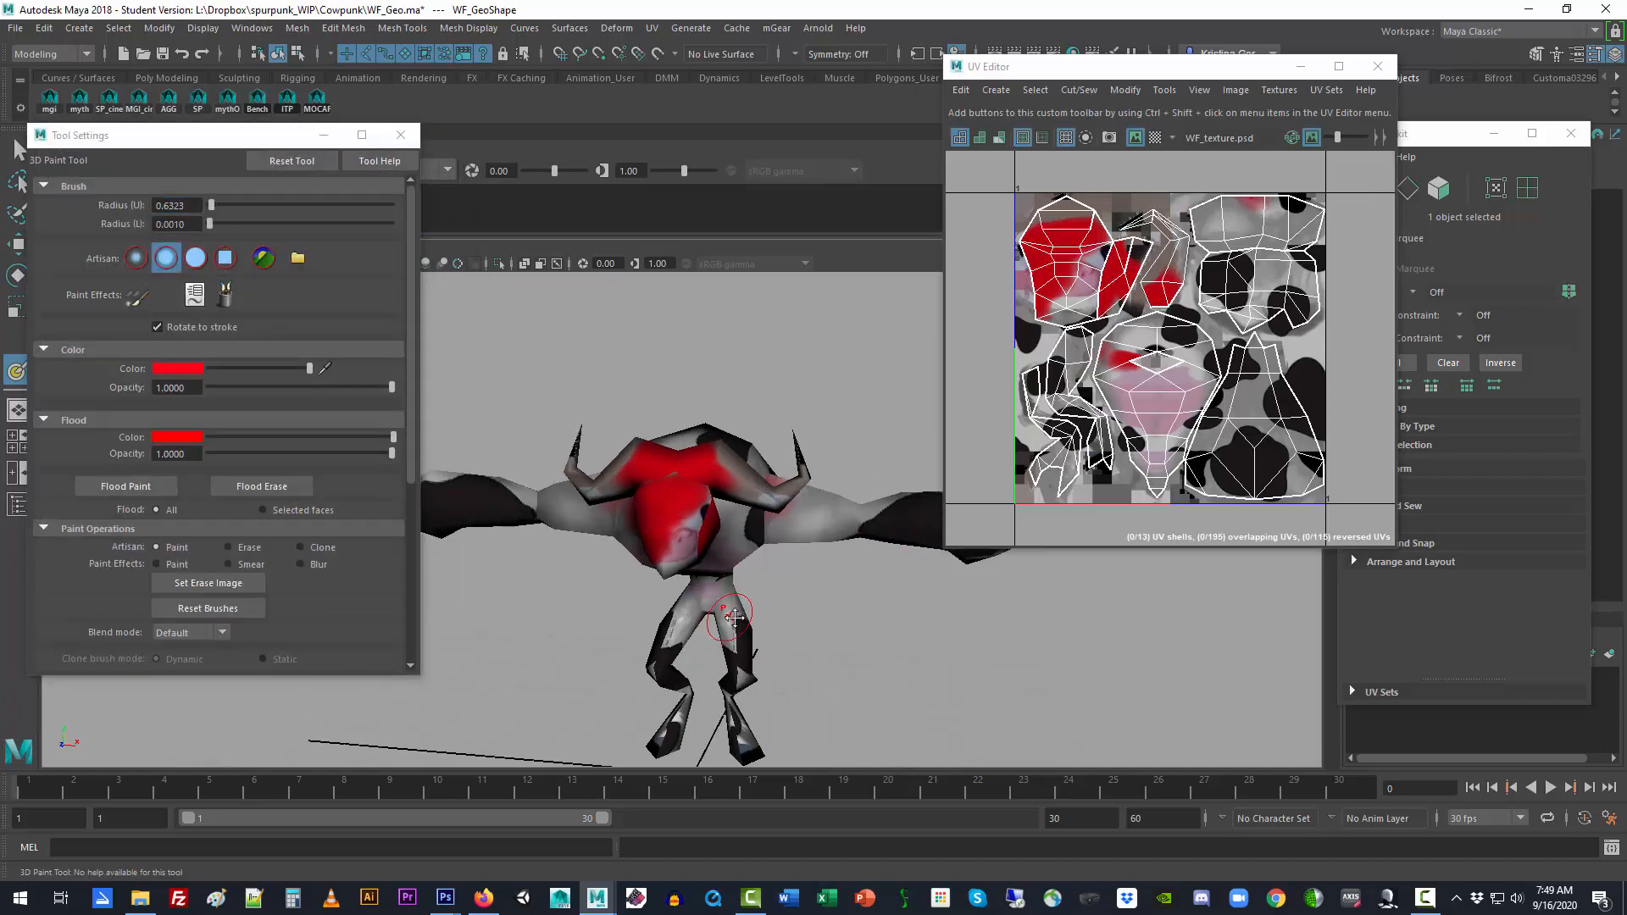
{"action": "left_click_drag", "start_coordinate": [746, 634], "coordinate": [737, 702]}
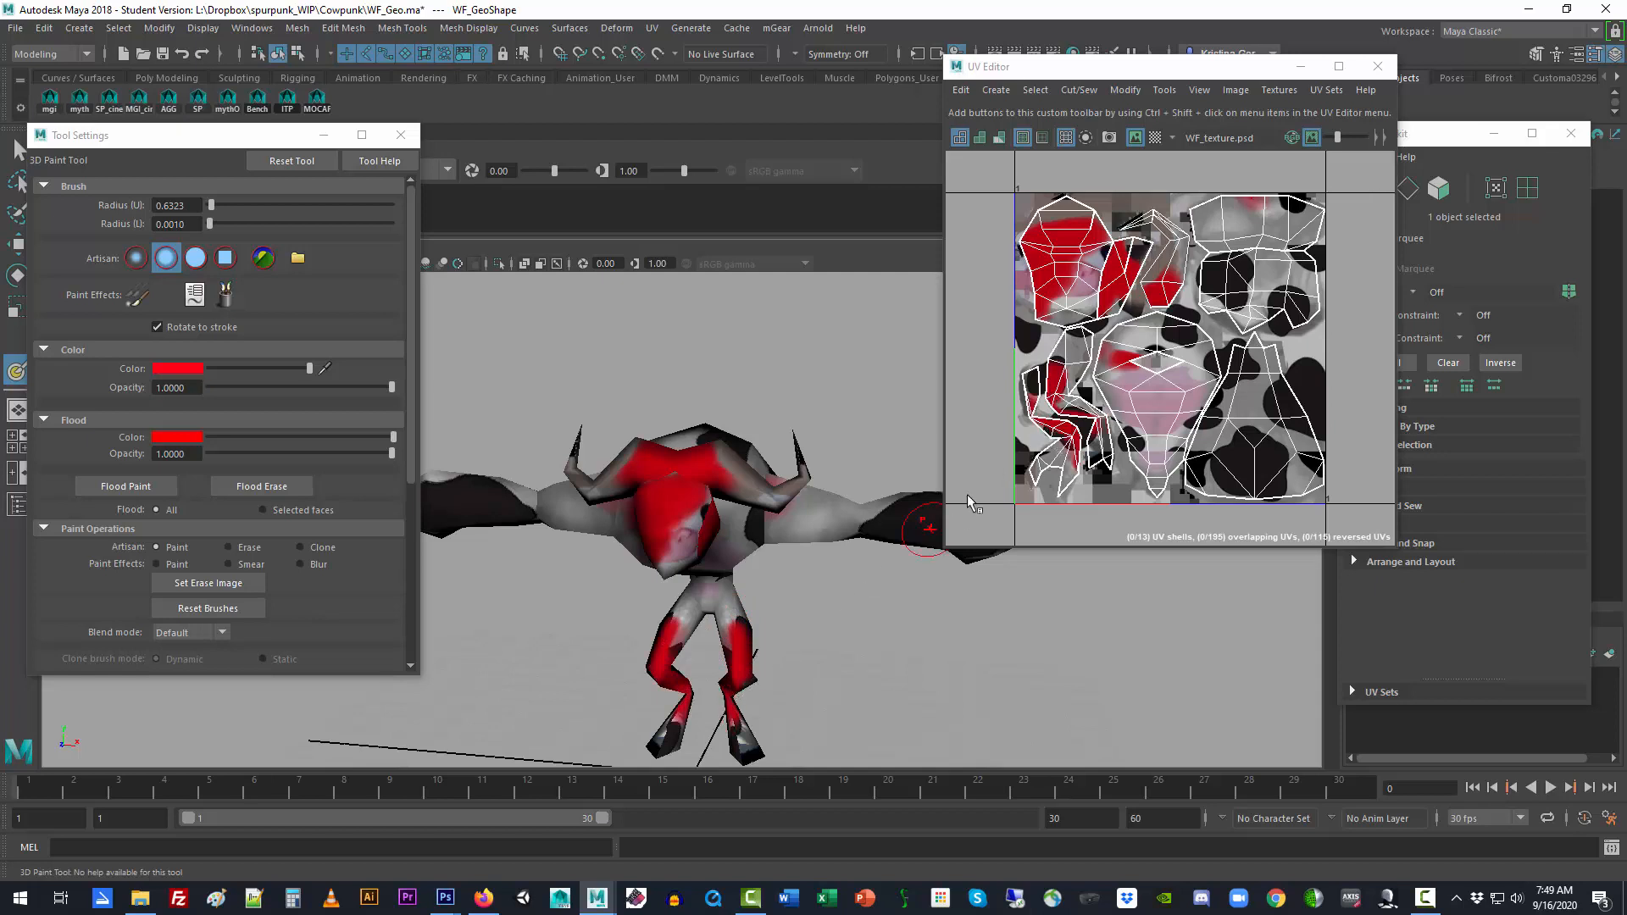
Paint red spots on both of the cow's shoulders beside the head and inspect them from the front
{"action": "mouse_move", "coordinate": [810, 634]}
{"action": "left_mouse_down", "text": "alt"}
{"action": "mouse_move", "coordinate": [711, 634]}
{"action": "mouse_move", "coordinate": [789, 507]}
{"action": "left_mouse_up", "text": "alt"}
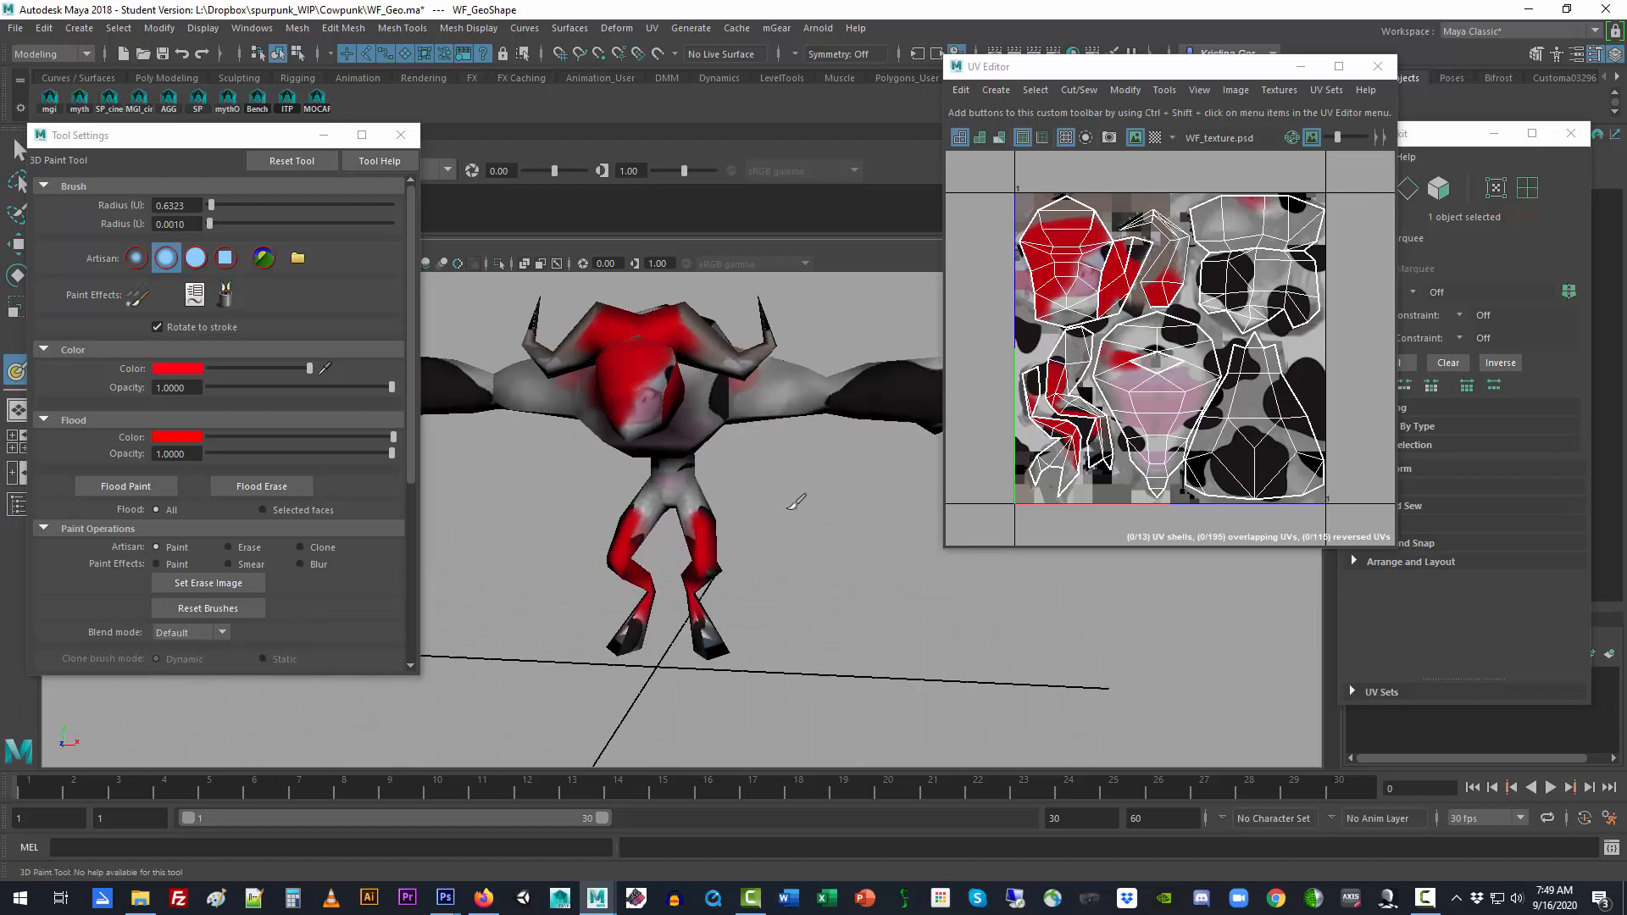
{"action": "middle_click_drag", "start_coordinate": [799, 503], "coordinate": [822, 588], "text": "alt"}
{"action": "left_click_drag", "start_coordinate": [823, 588], "coordinate": [772, 583], "text": "alt"}
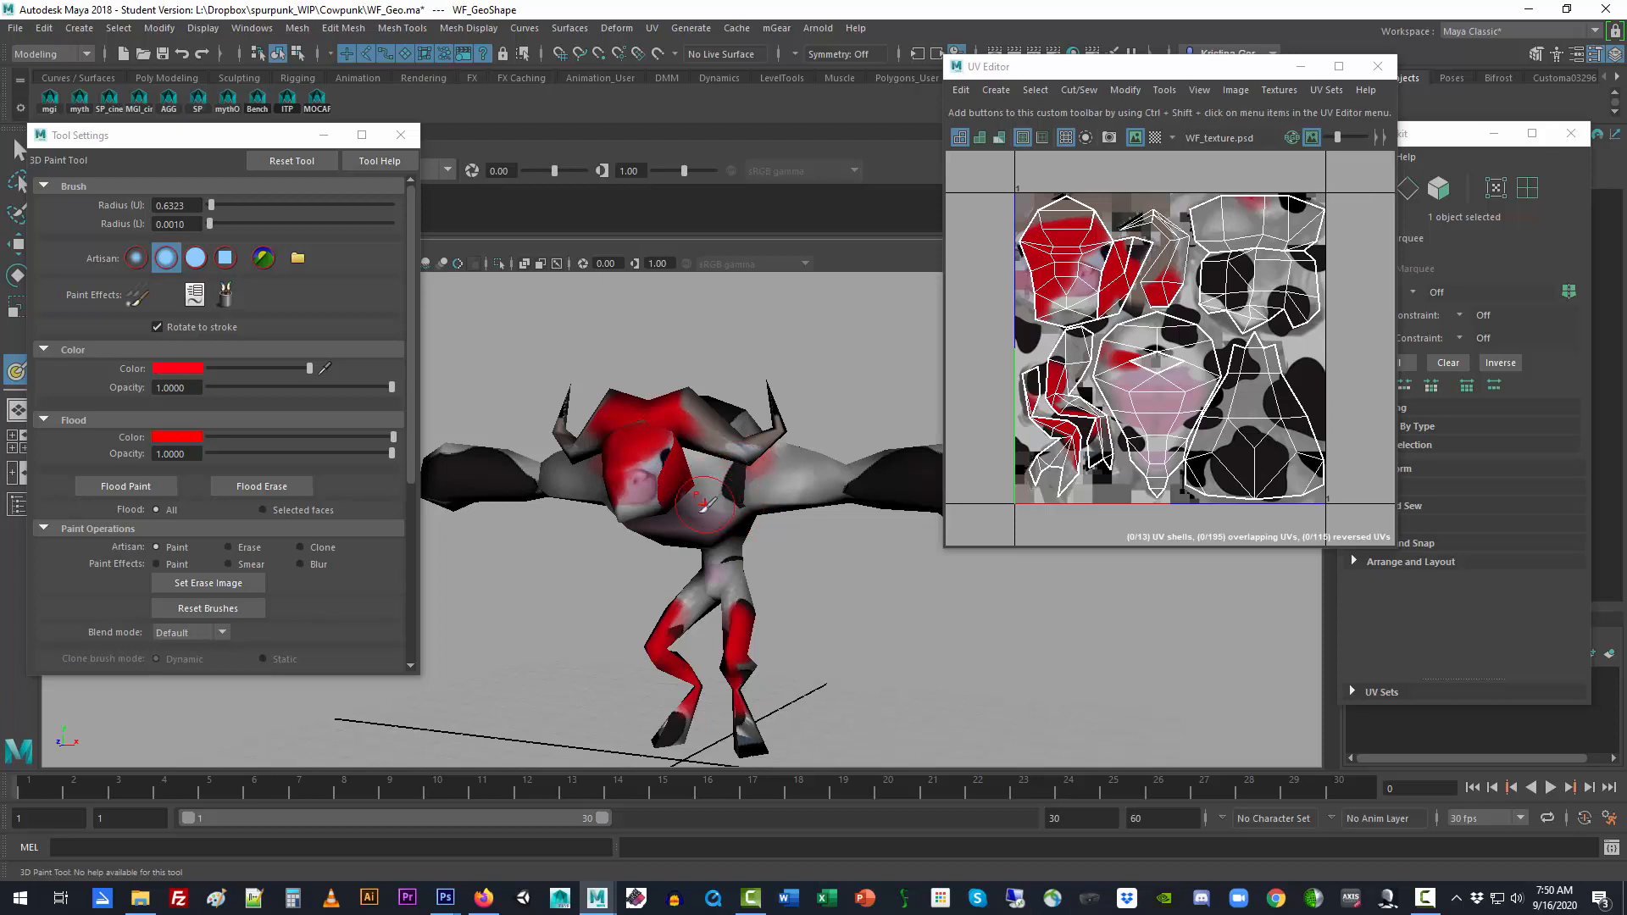
{"action": "left_click_drag", "start_coordinate": [704, 503], "coordinate": [753, 472]}
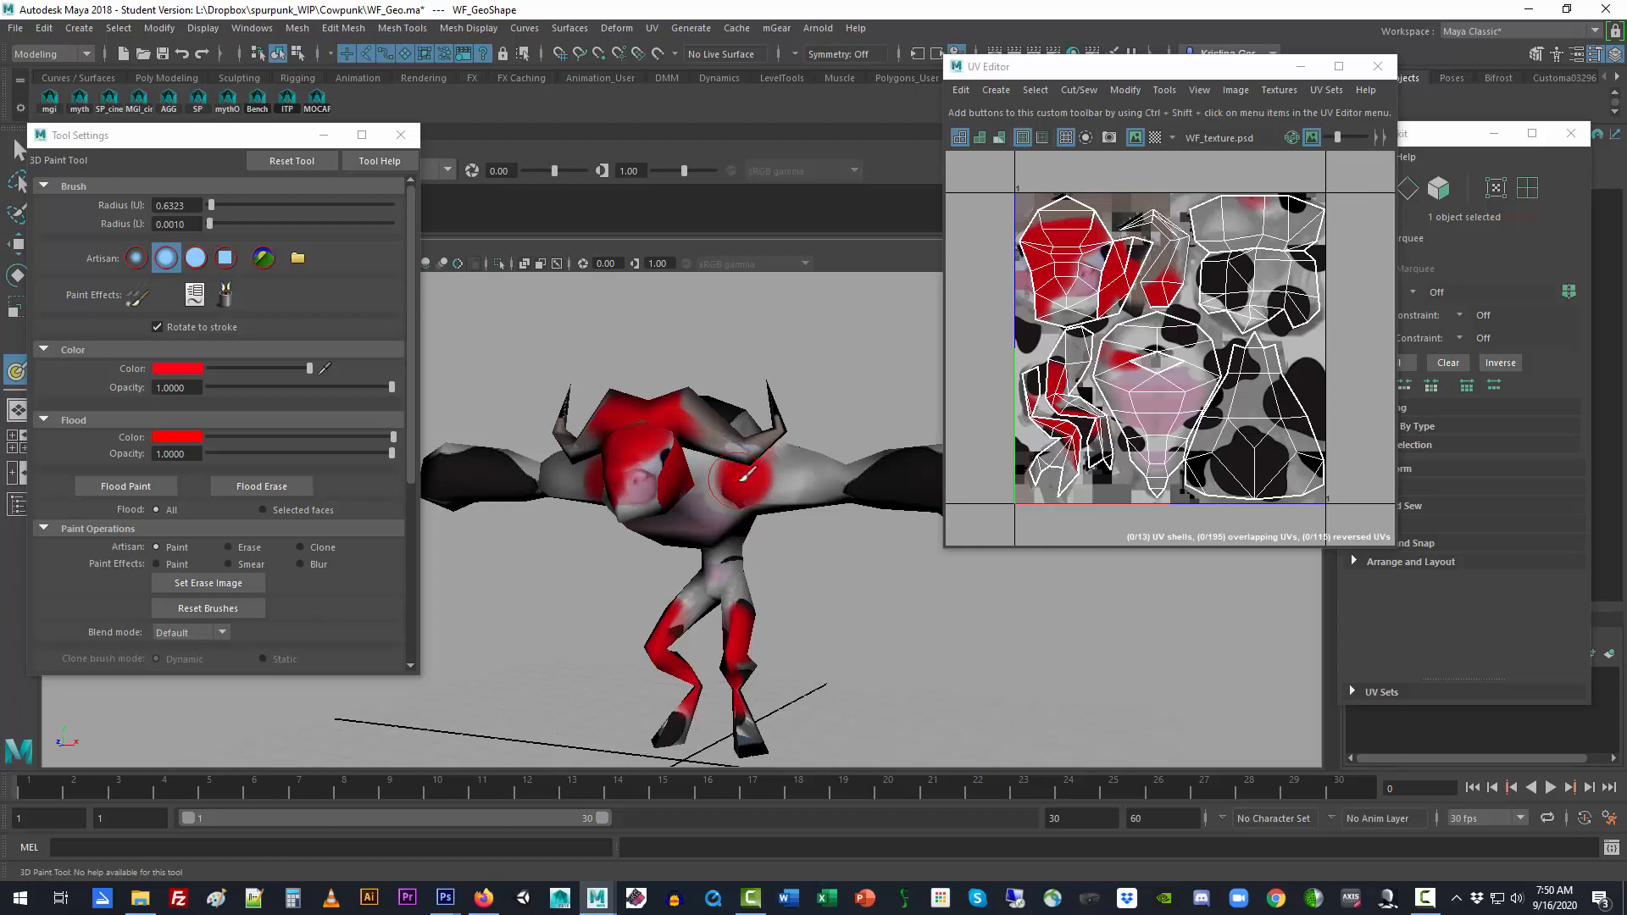
{"action": "left_click_drag", "start_coordinate": [815, 624], "coordinate": [678, 643], "text": "alt"}
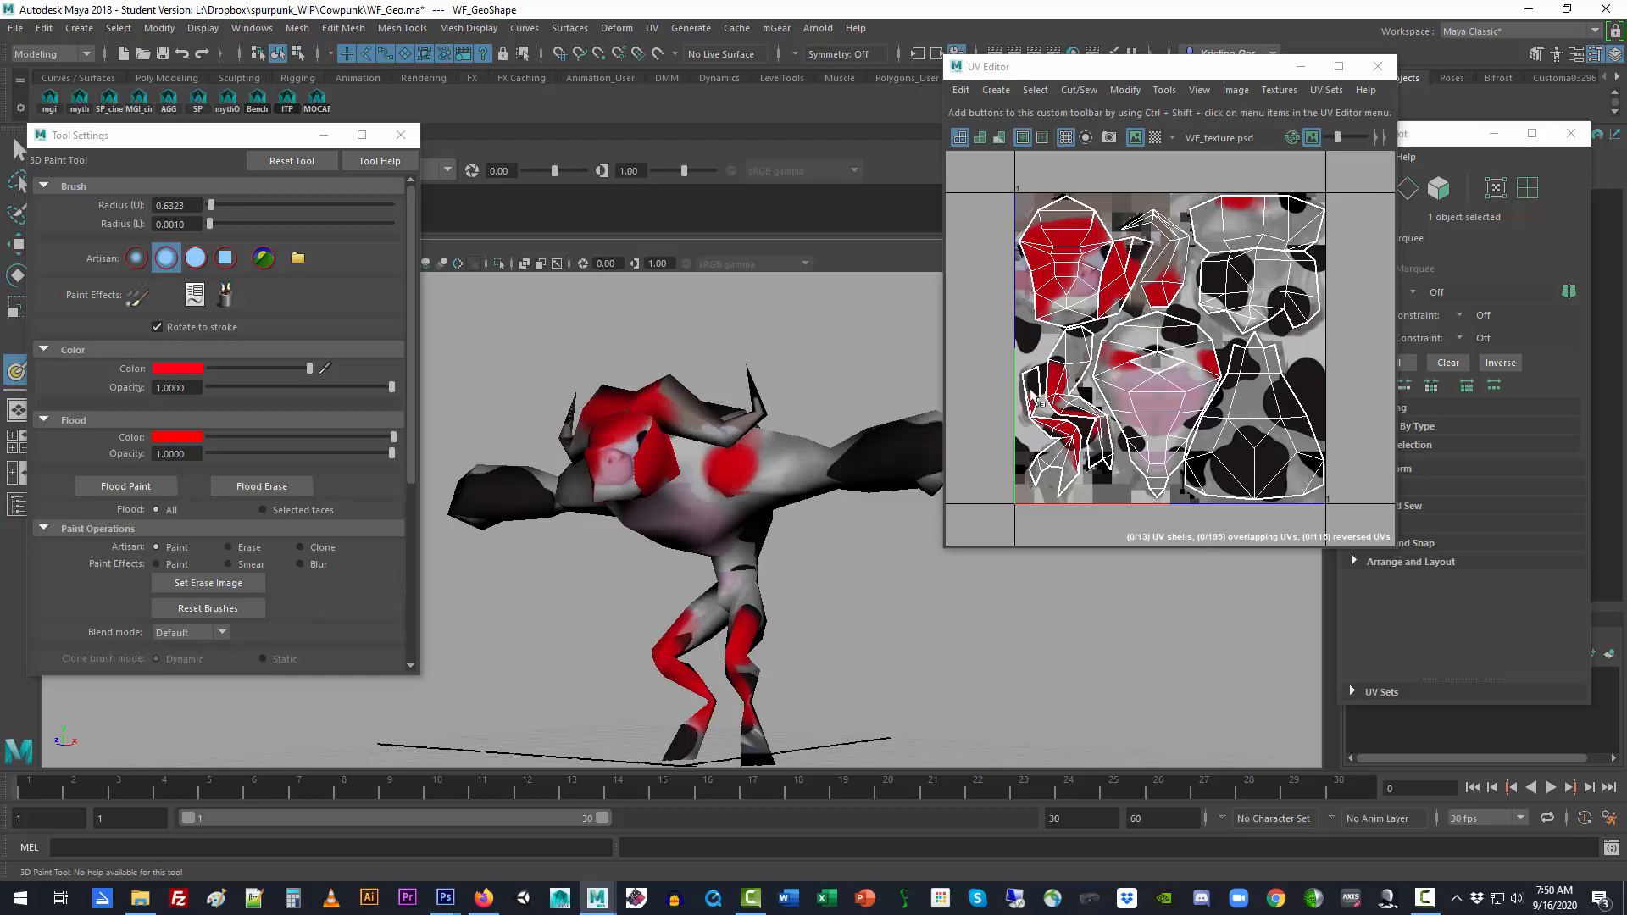
{"action": "mouse_move", "coordinate": [895, 464]}
{"action": "left_mouse_down", "text": "alt"}
{"action": "mouse_move", "coordinate": [868, 570]}
{"action": "mouse_move", "coordinate": [920, 543]}
{"action": "mouse_move", "coordinate": [888, 492]}
{"action": "left_mouse_up", "text": "alt"}
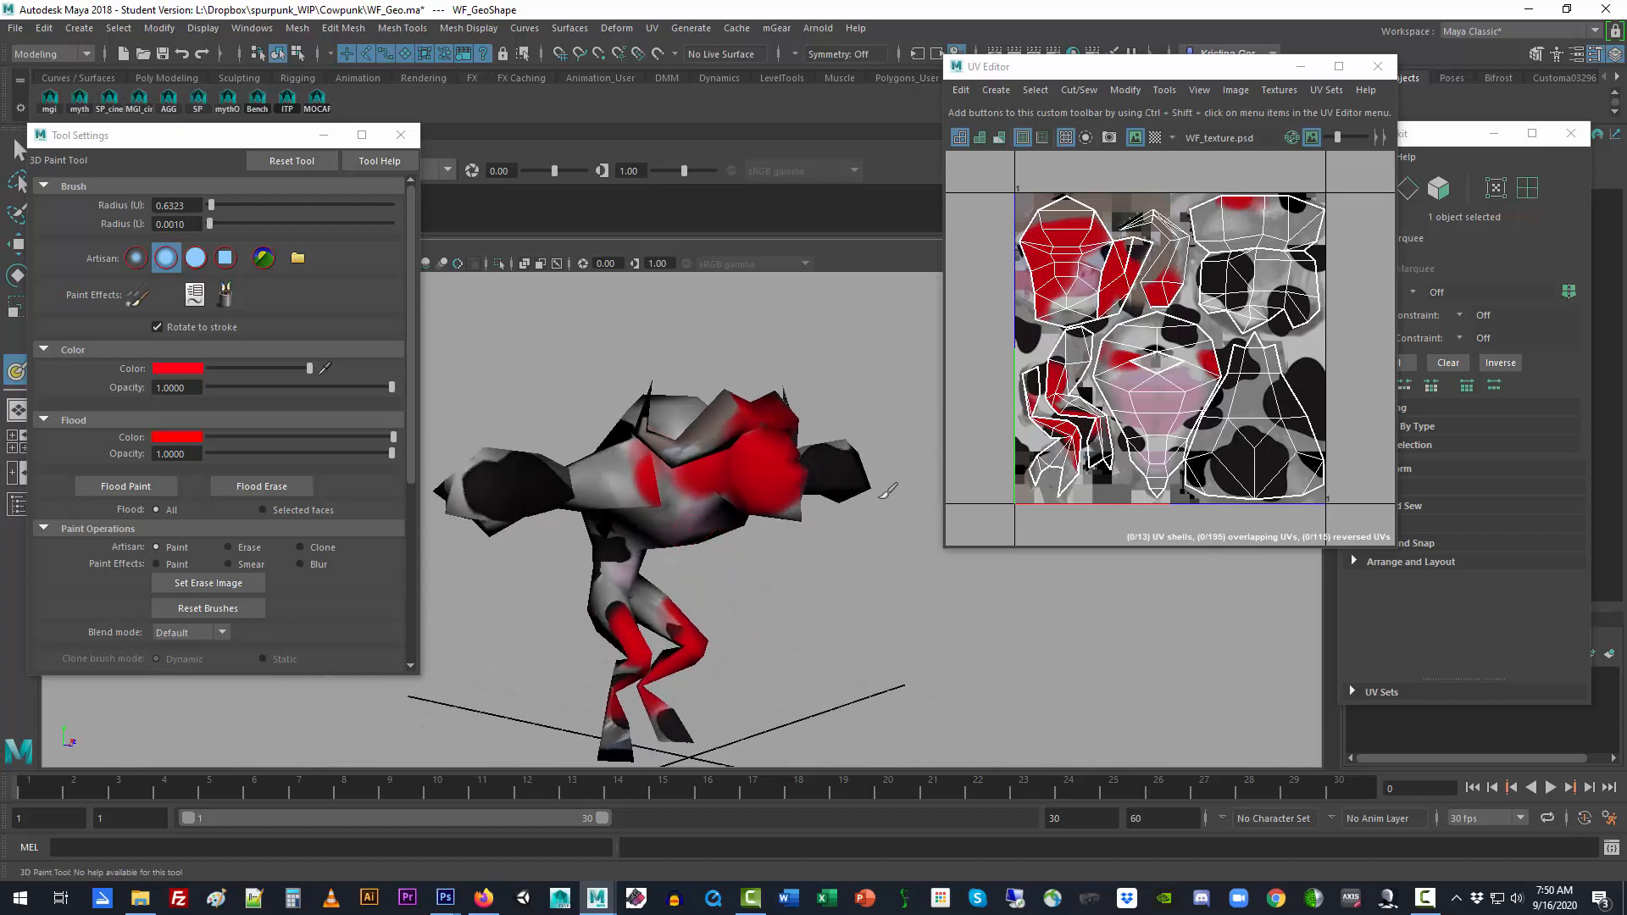
{"action": "left_click_drag", "start_coordinate": [669, 476], "coordinate": [671, 474]}
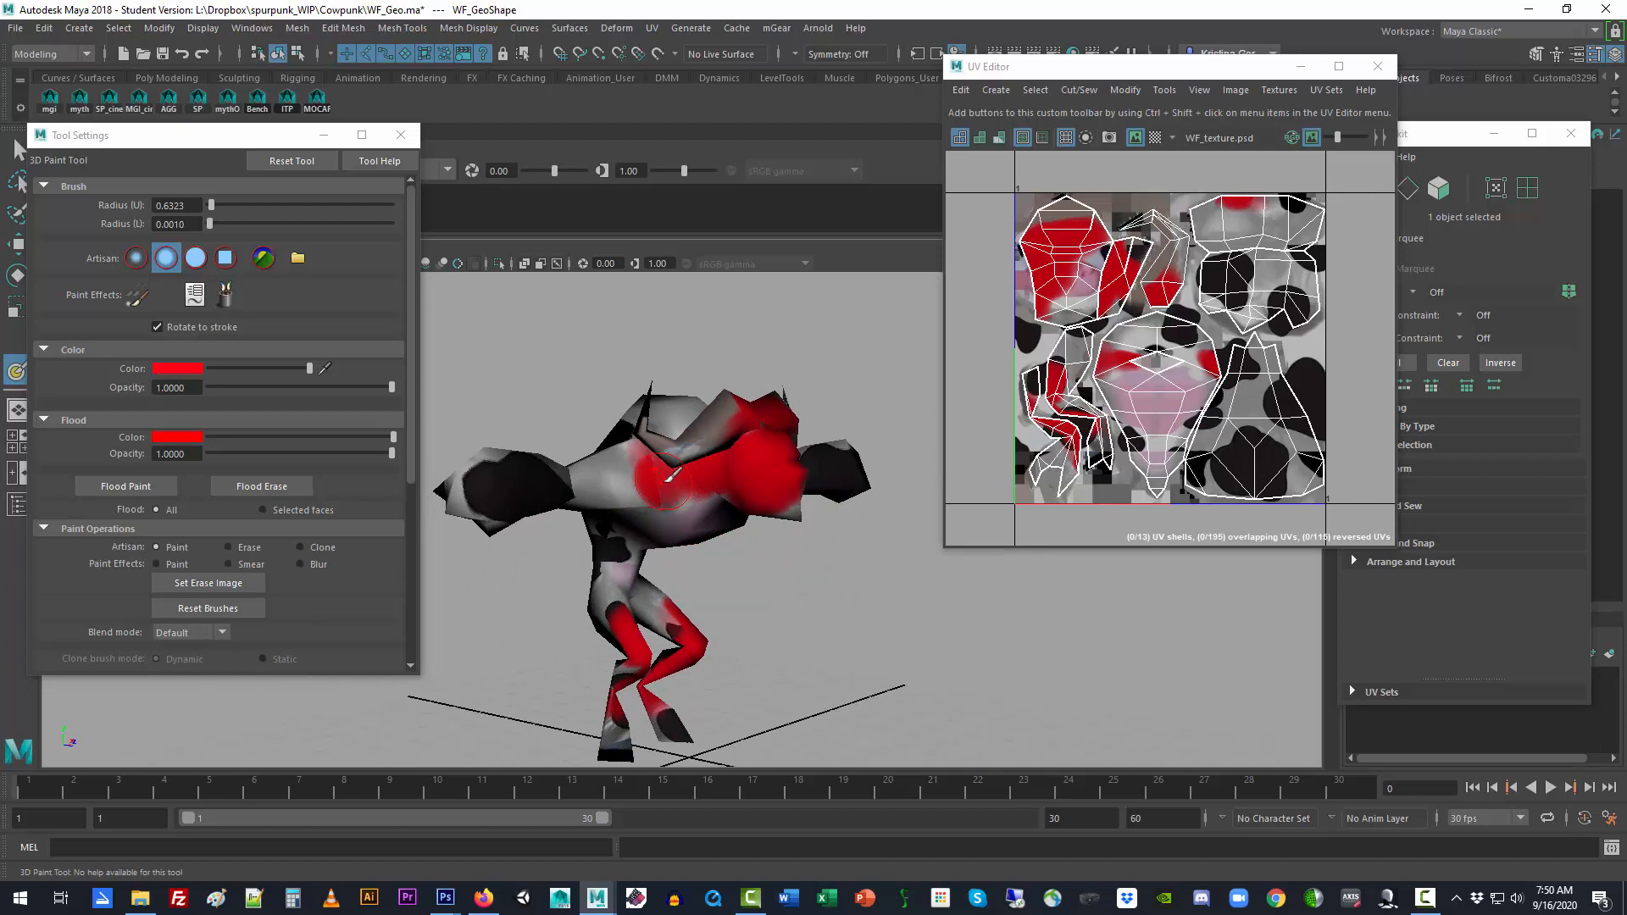
{"action": "left_click_drag", "start_coordinate": [822, 631], "coordinate": [746, 610], "text": "alt"}
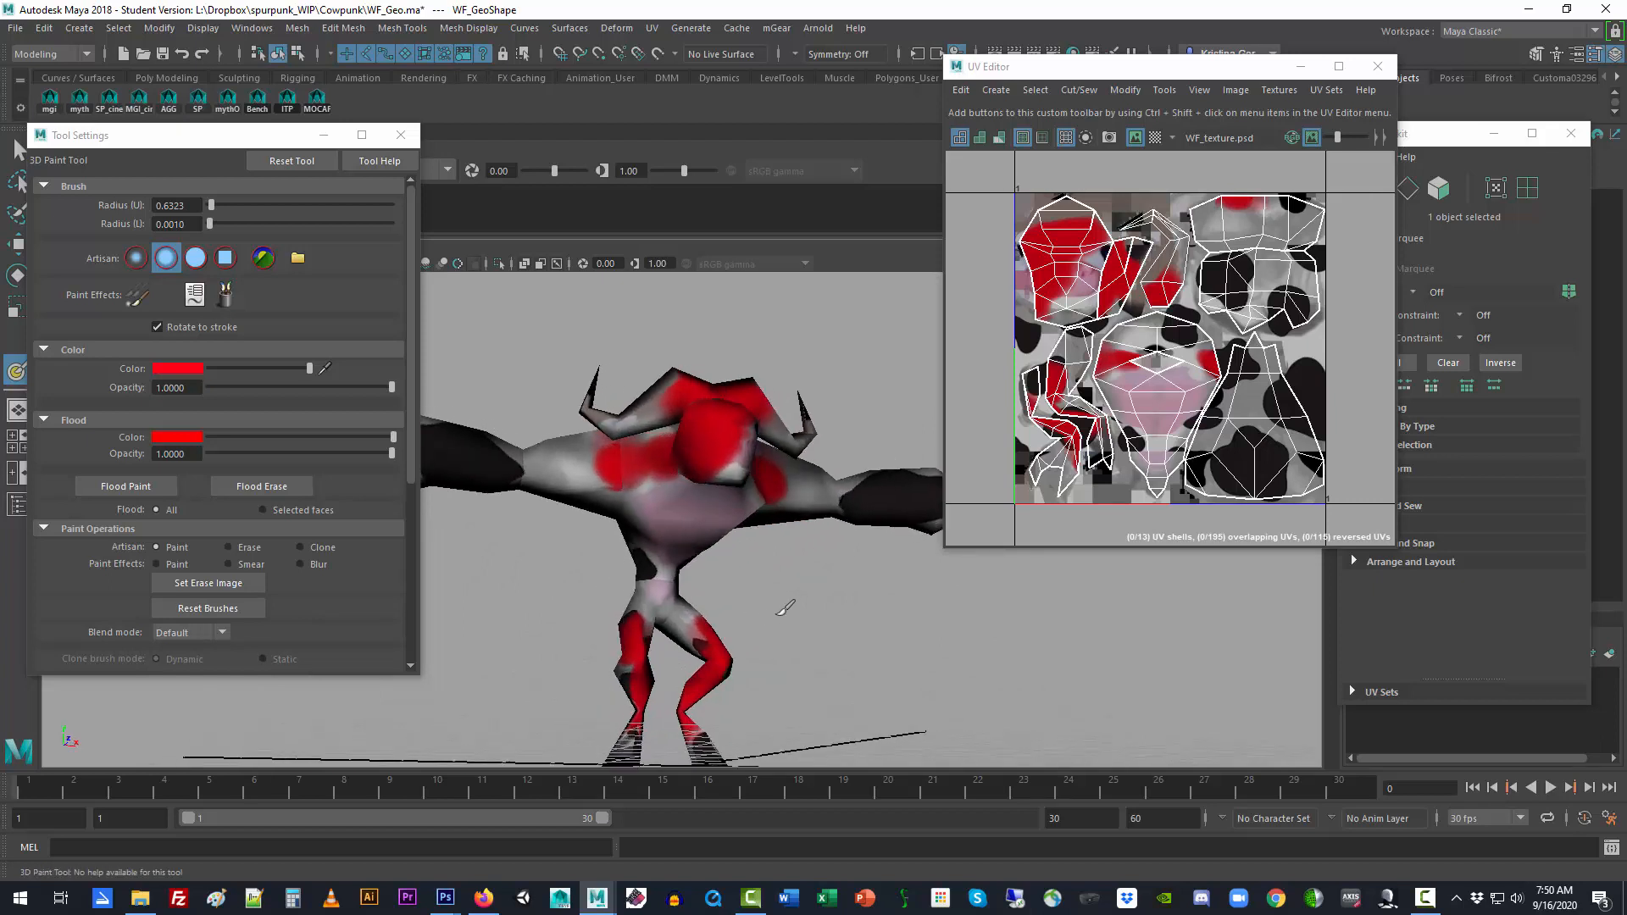
Undo all the red paint strokes on the cow's head, shoulders and legs
{"action": "key", "text": "ctrl+z"}
{"action": "key", "text": "ctrl+z"}
{"action": "key", "text": "ctrl+z"}
{"action": "key", "text": "ctrl+z"}
{"action": "key", "text": "ctrl+z"}
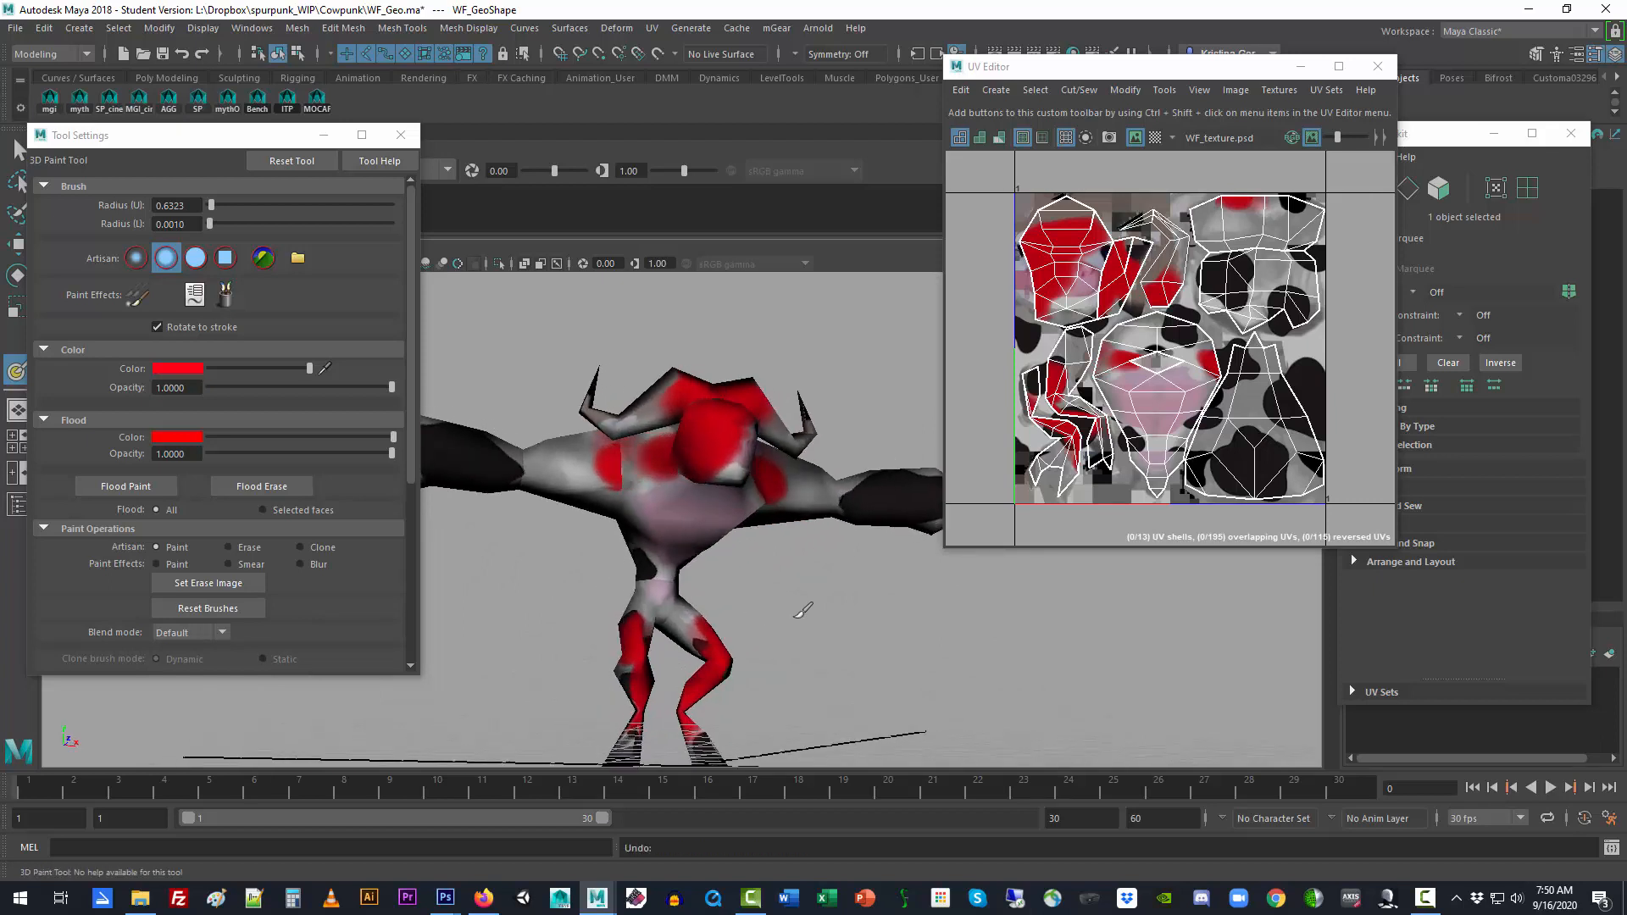
{"action": "key", "text": "ctrl+z"}
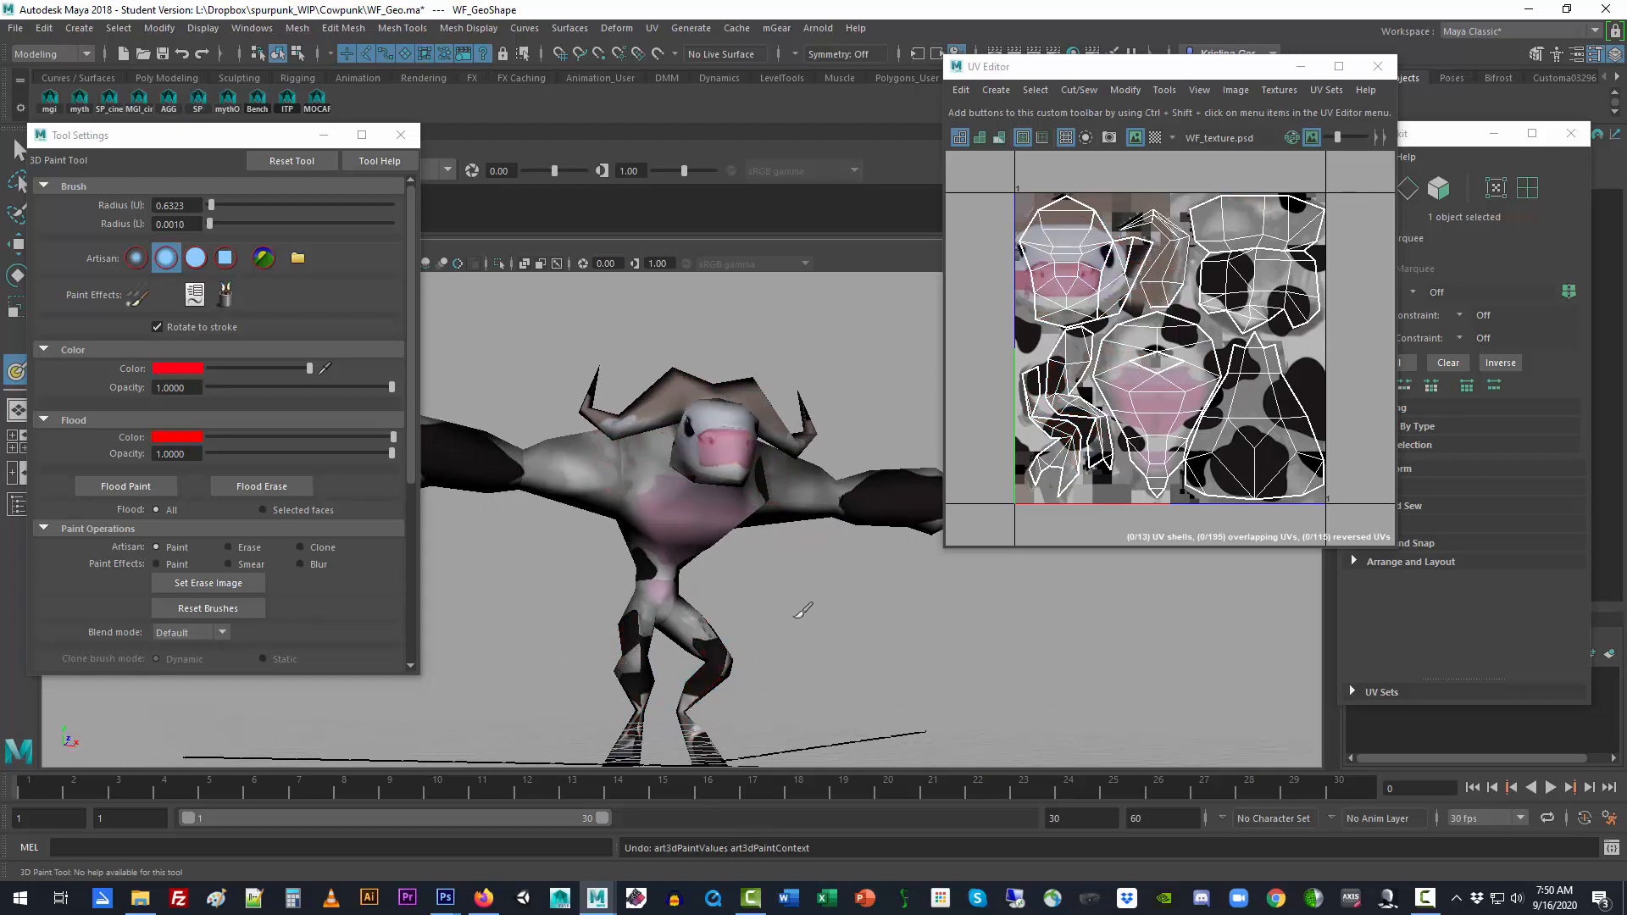
Set the paint color to black and dab it with the soft brush onto the cow's upper back
{"action": "left_click_drag", "start_coordinate": [803, 611], "coordinate": [509, 663], "text": "alt"}
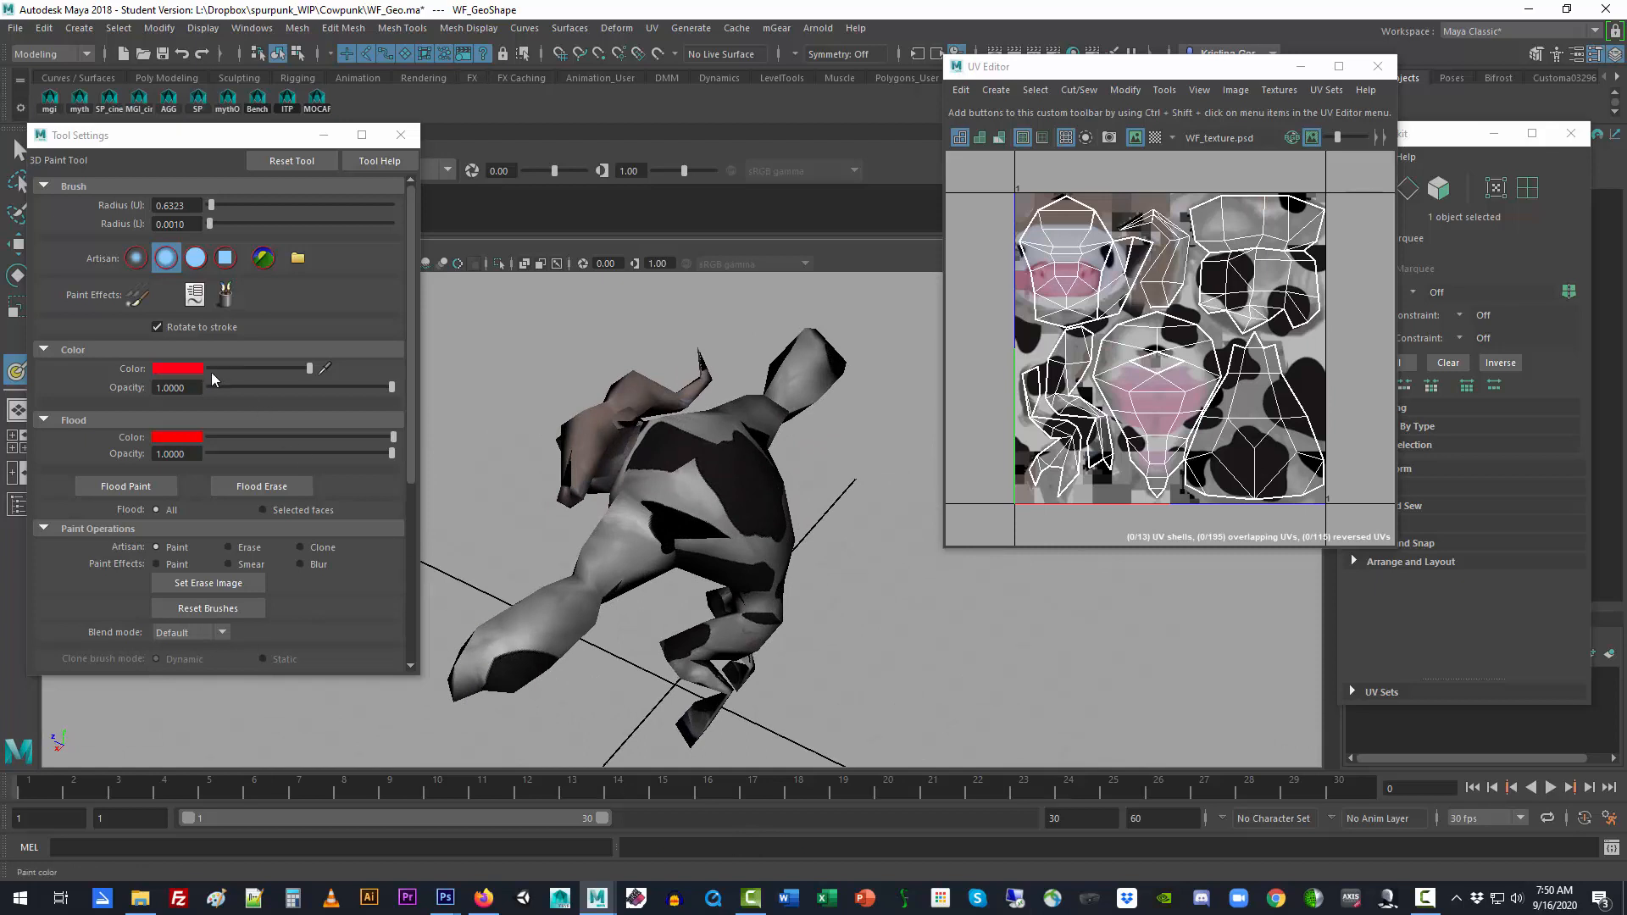
{"action": "left_click", "coordinate": [178, 365]}
{"action": "left_click", "coordinate": [180, 369]}
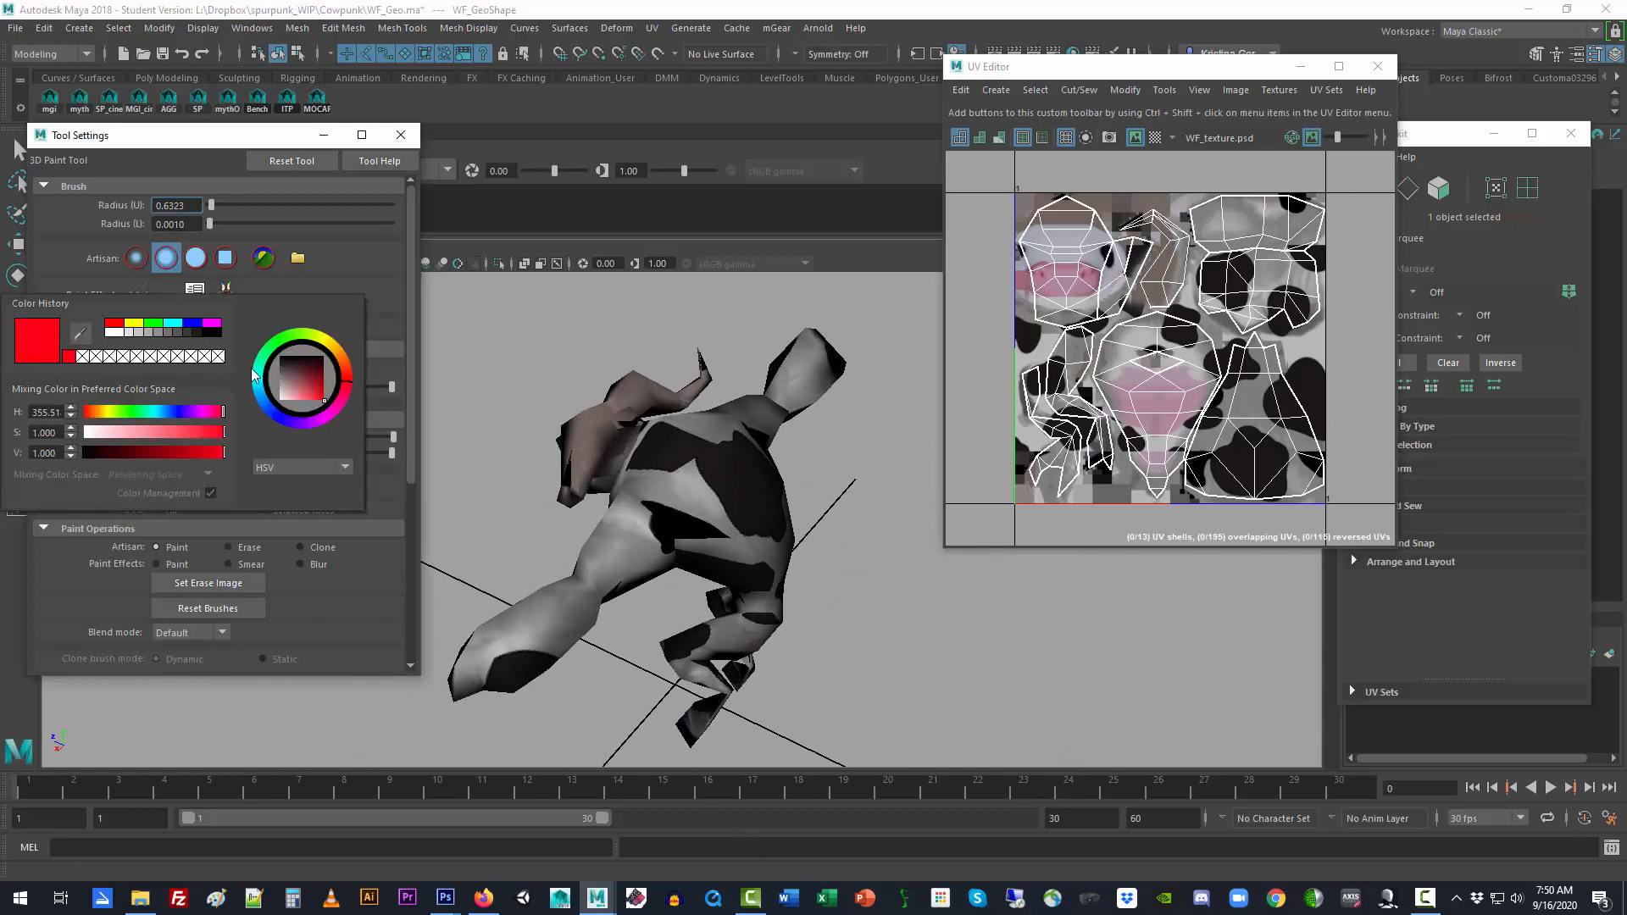
{"action": "left_click_drag", "start_coordinate": [298, 360], "coordinate": [343, 363]}
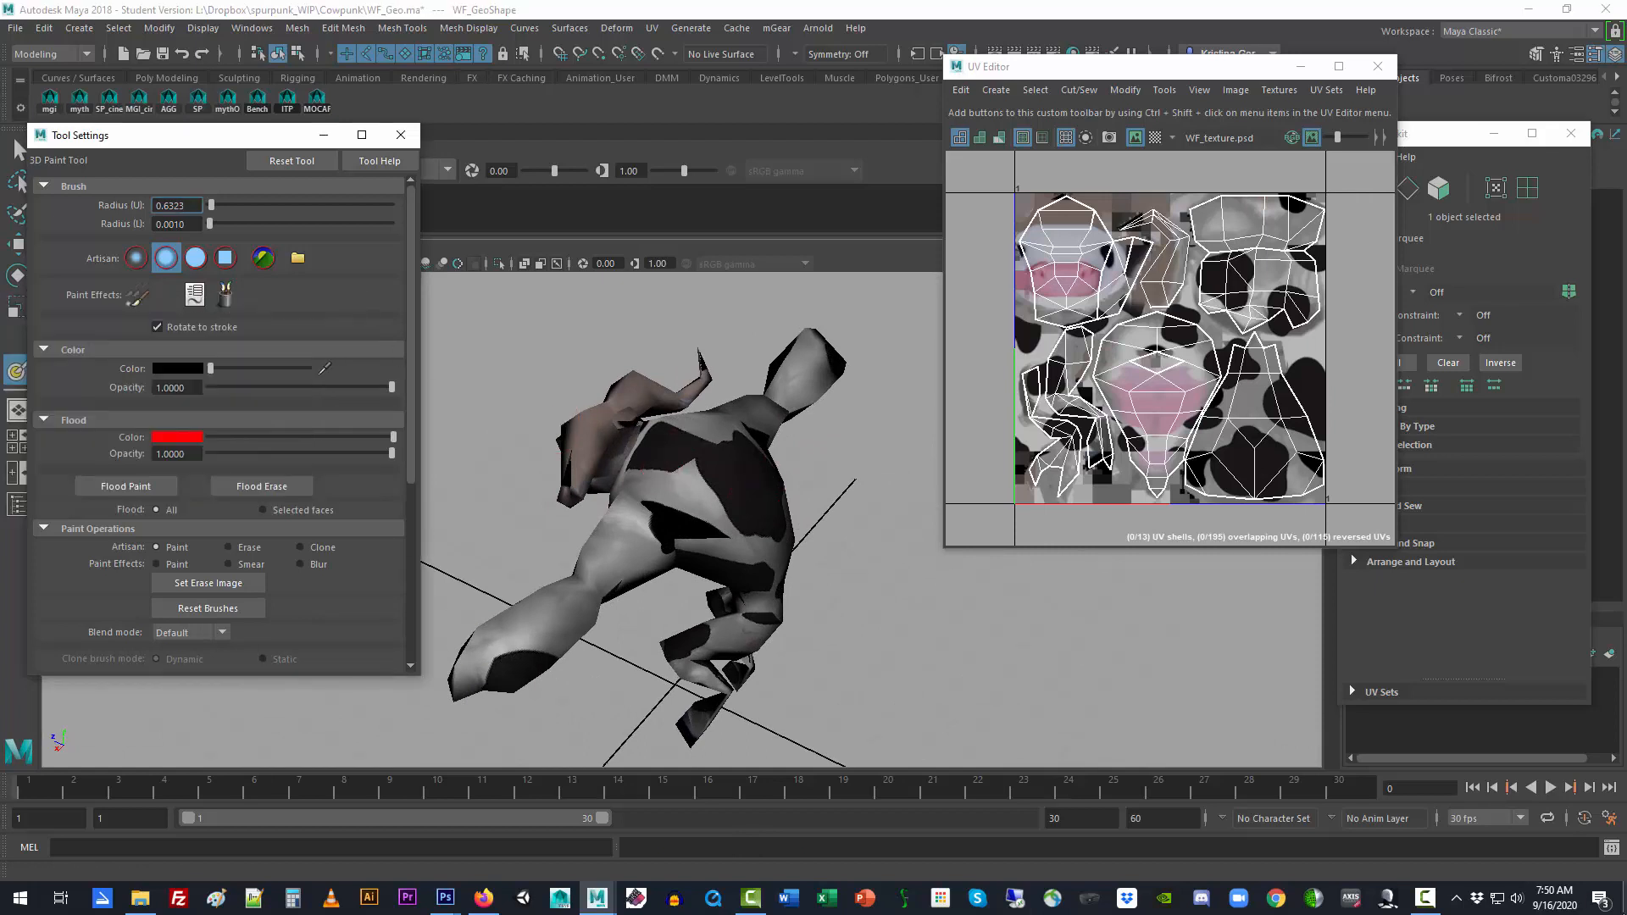
{"action": "left_click", "coordinate": [695, 463]}
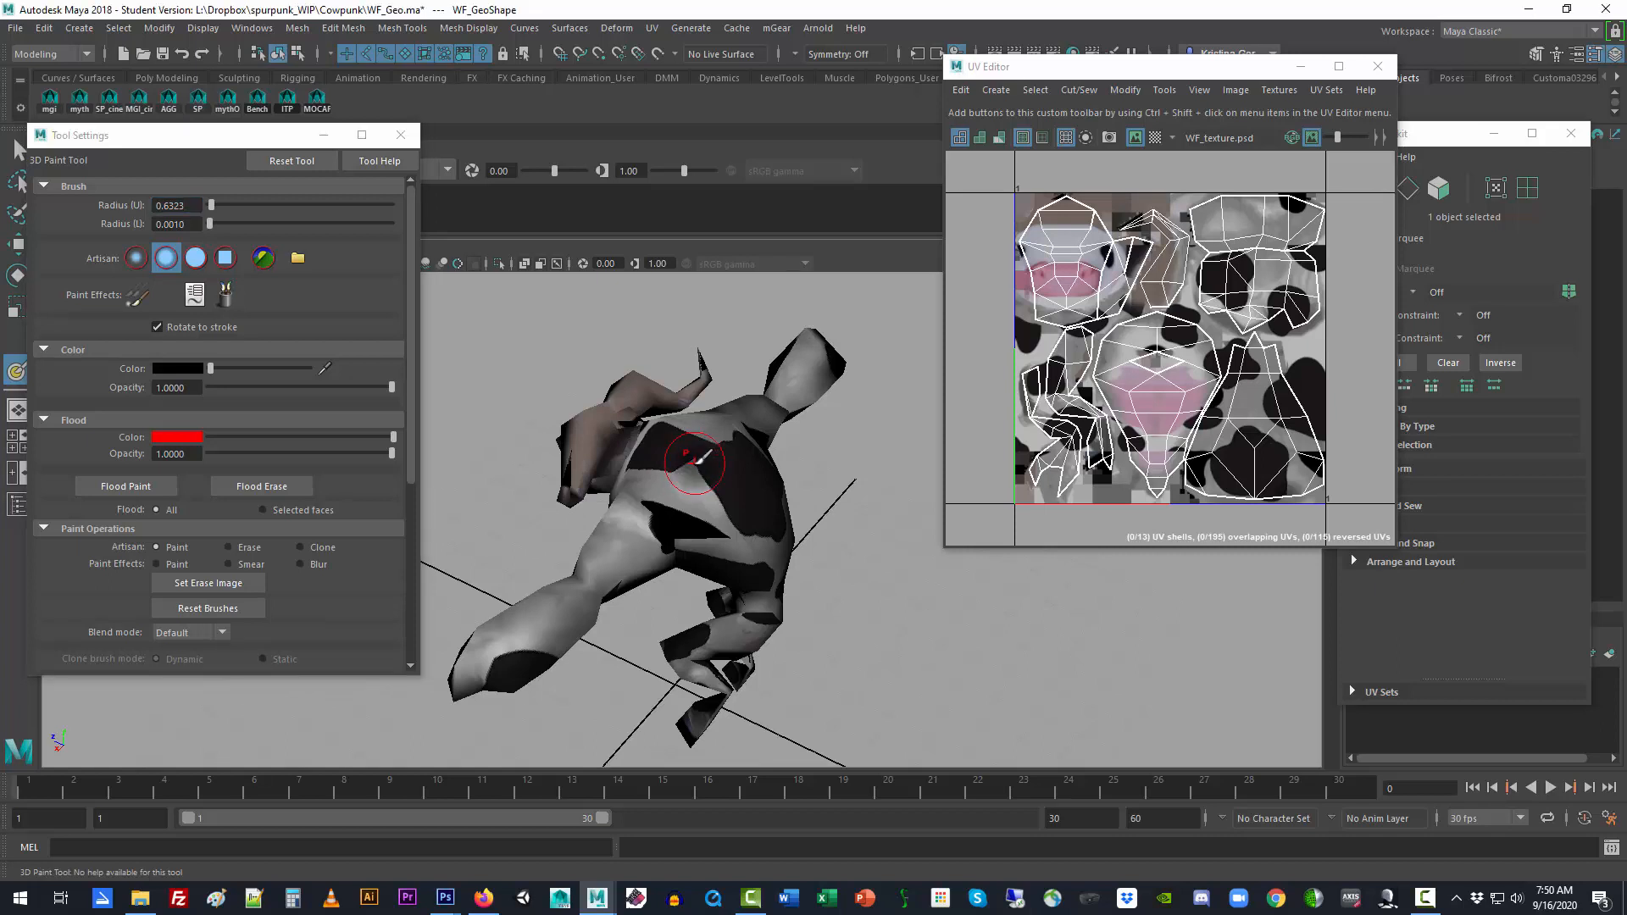
{"action": "left_click", "coordinate": [693, 462]}
{"action": "left_click", "coordinate": [693, 463]}
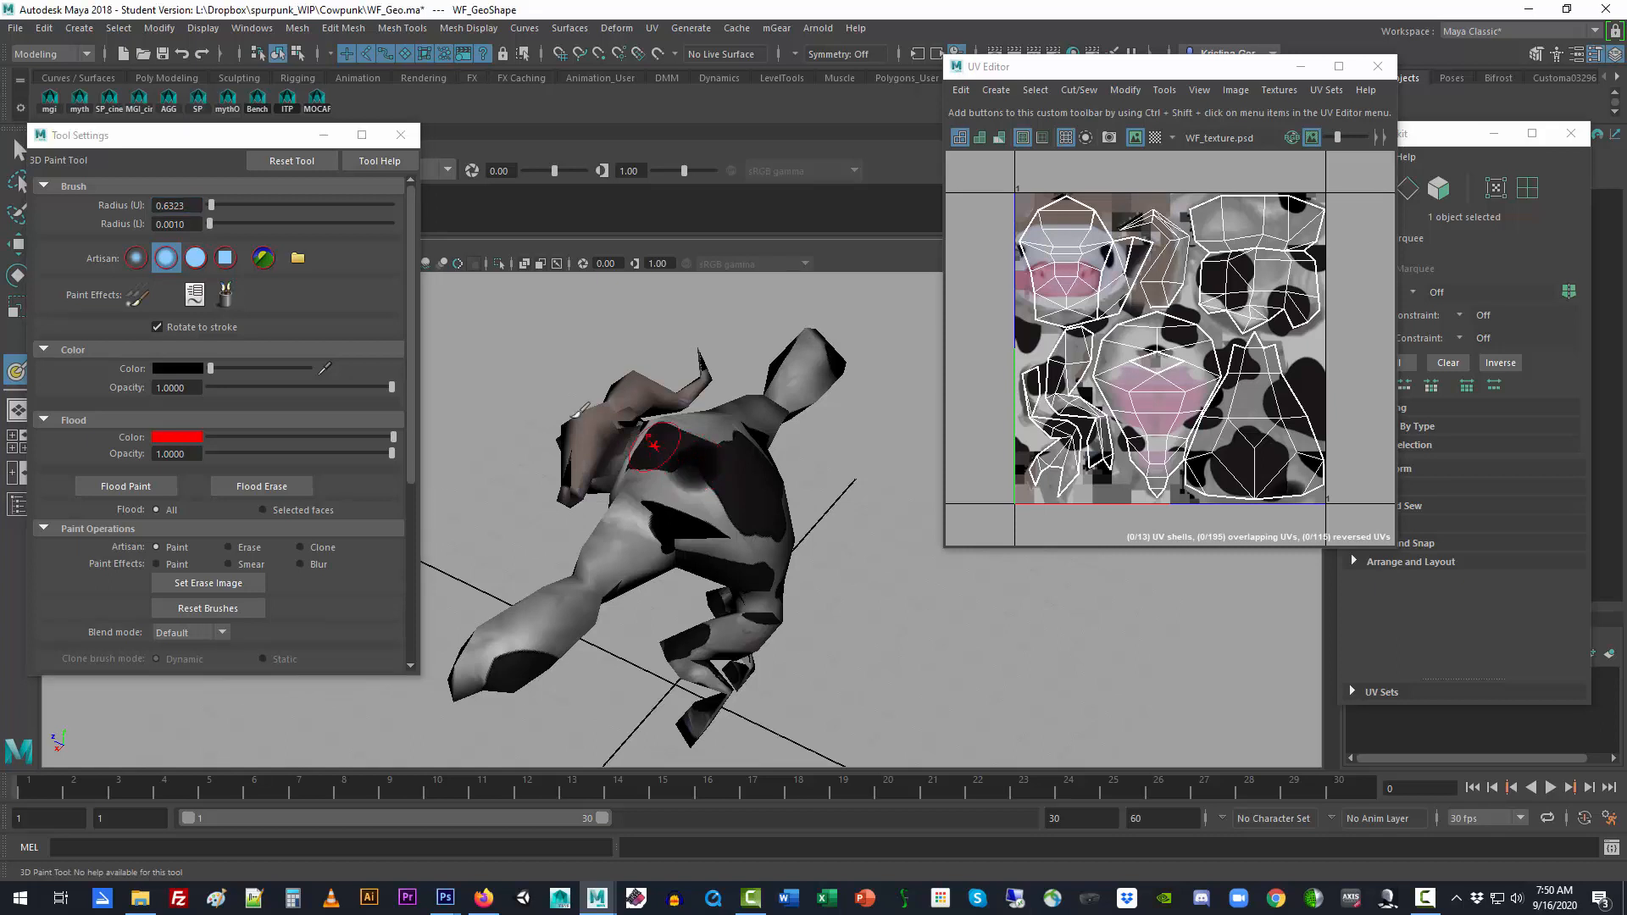
Switch to the solid round brush and paint black patches over the cow's upper back behind the head
{"action": "left_click", "coordinate": [195, 258]}
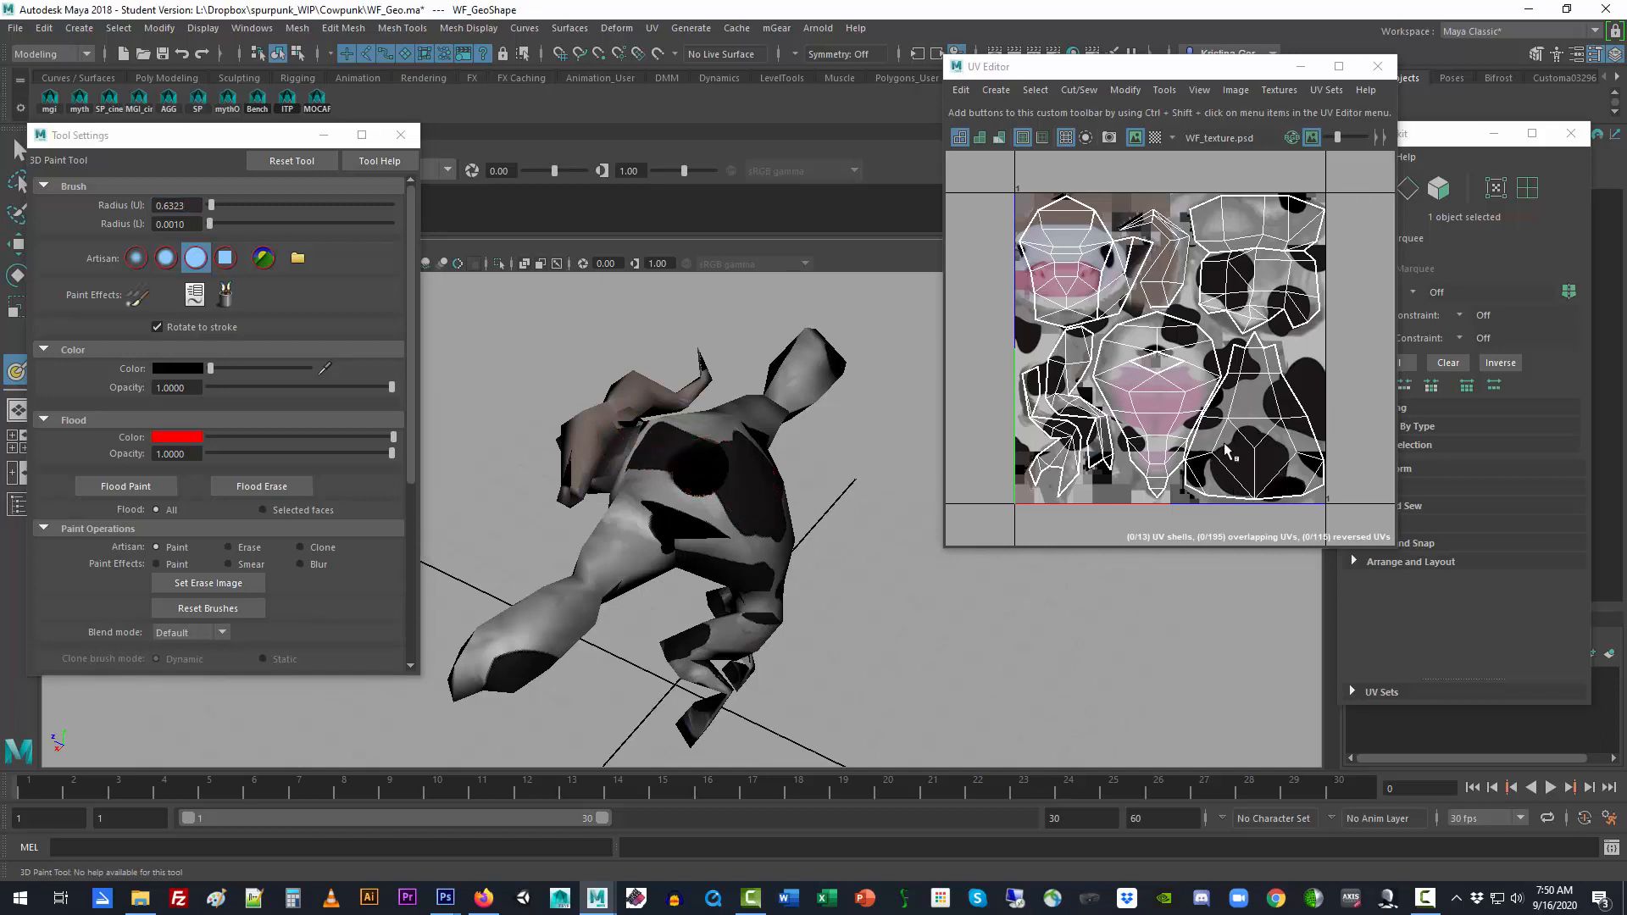
{"action": "left_click_drag", "start_coordinate": [624, 437], "coordinate": [864, 461], "text": "alt"}
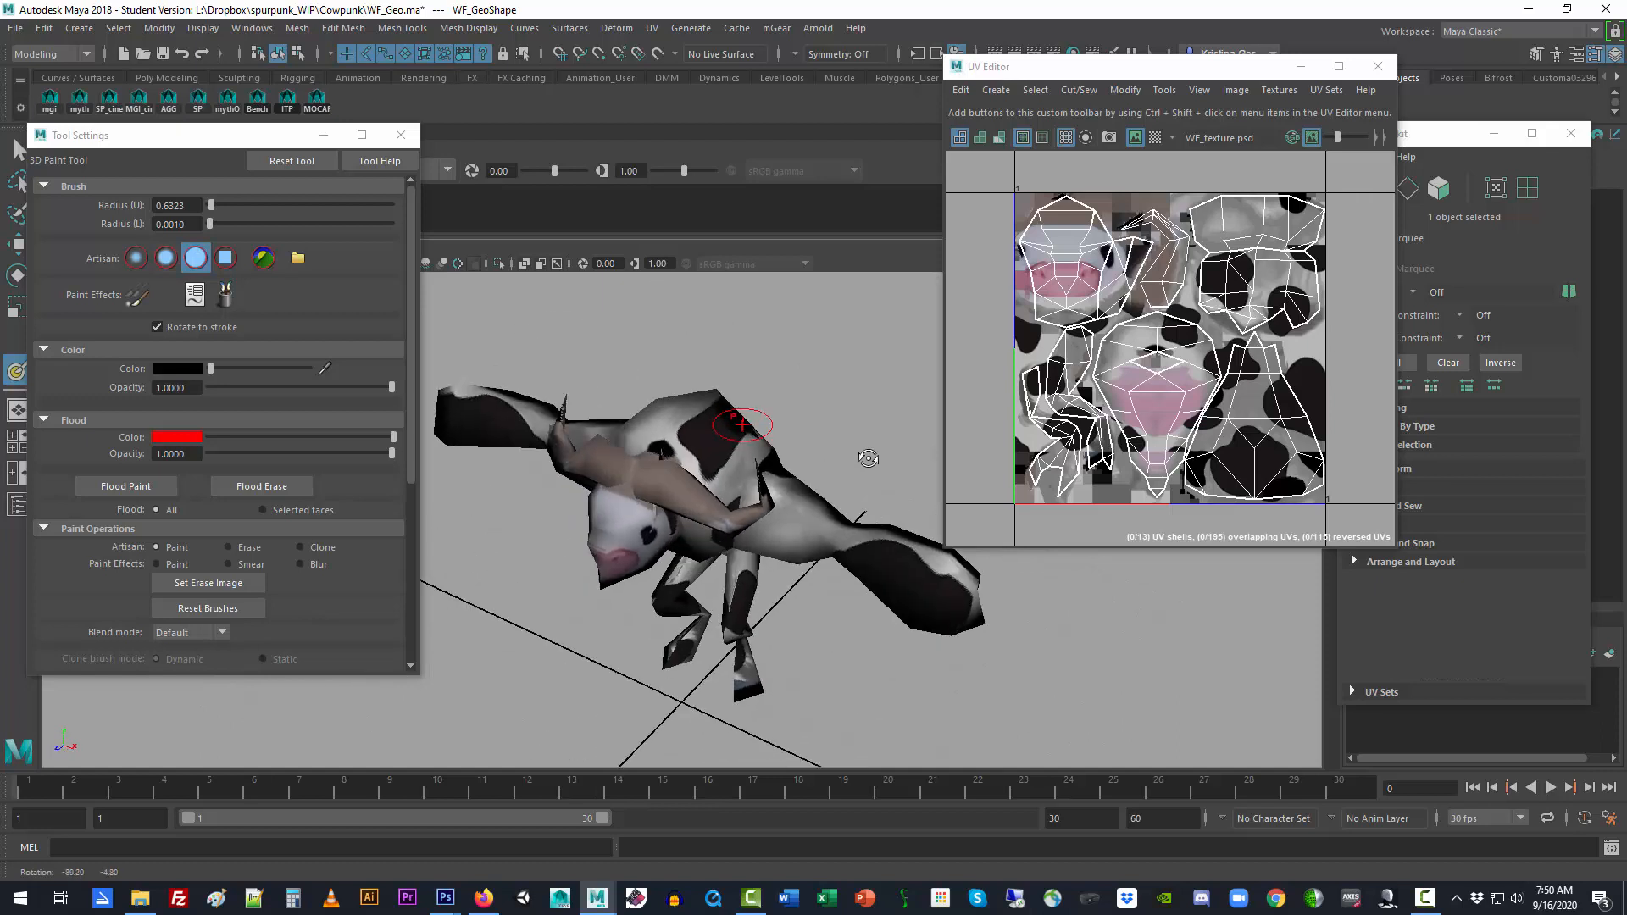
{"action": "mouse_move", "coordinate": [688, 445]}
{"action": "left_mouse_down"}
{"action": "mouse_move", "coordinate": [669, 432]}
{"action": "mouse_move", "coordinate": [711, 419]}
{"action": "mouse_move", "coordinate": [702, 433]}
{"action": "left_mouse_up"}
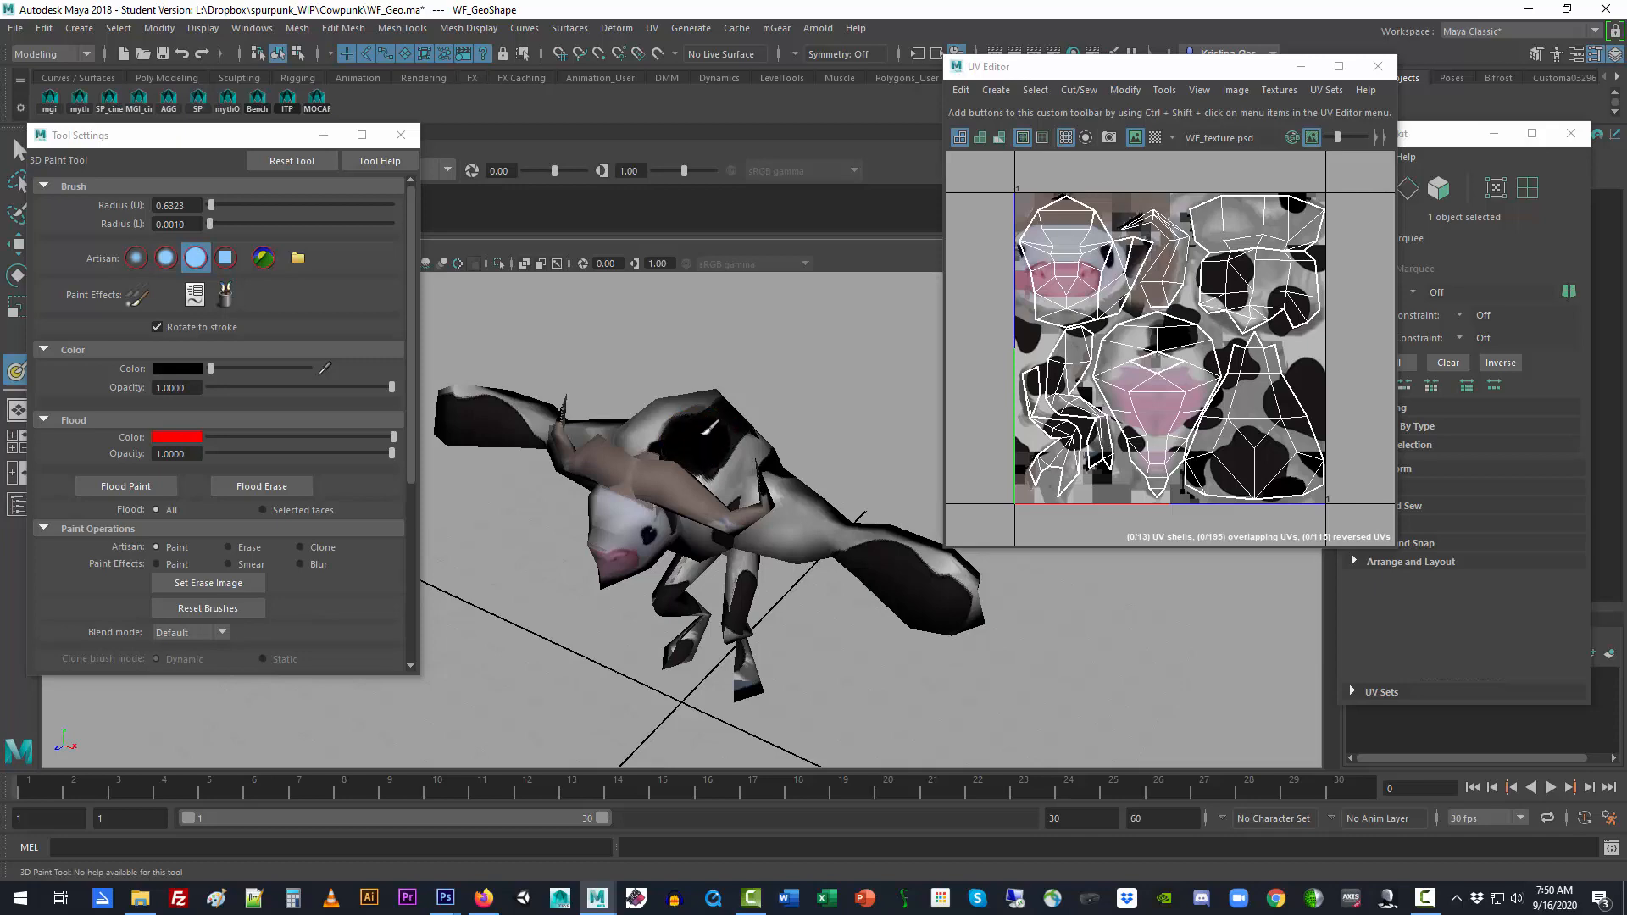
{"action": "mouse_move", "coordinate": [717, 433]}
{"action": "left_mouse_down", "text": "alt"}
{"action": "mouse_move", "coordinate": [529, 438]}
{"action": "mouse_move", "coordinate": [652, 513]}
{"action": "mouse_move", "coordinate": [697, 459]}
{"action": "left_mouse_up", "text": "alt"}
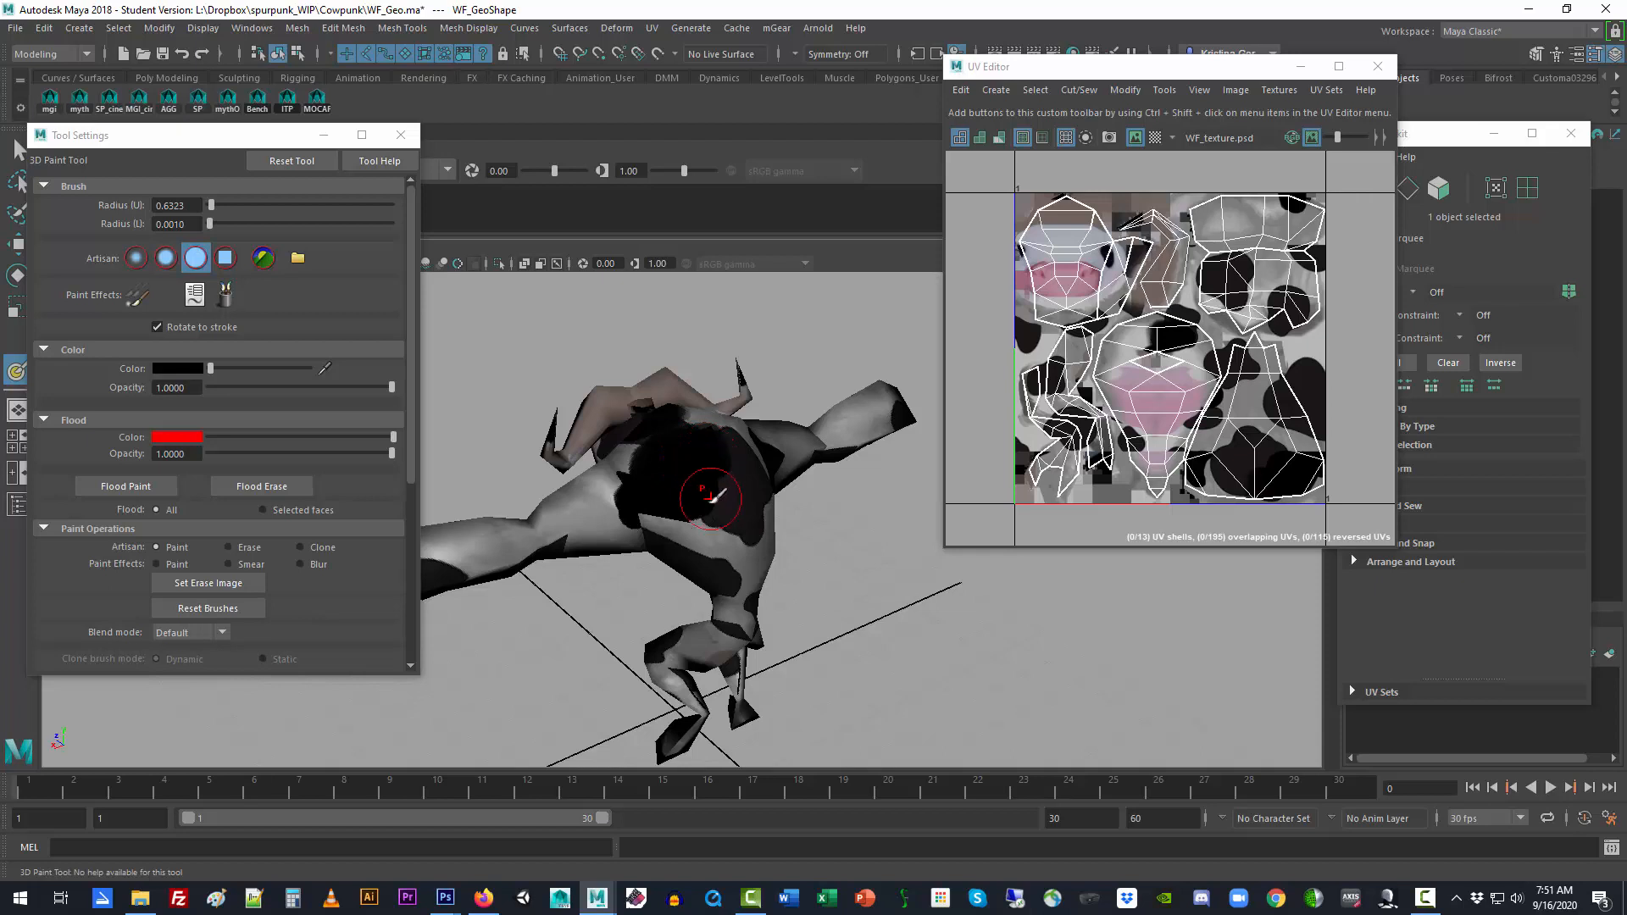
{"action": "mouse_move", "coordinate": [715, 504]}
{"action": "left_mouse_down"}
{"action": "mouse_move", "coordinate": [746, 500]}
{"action": "mouse_move", "coordinate": [678, 451]}
{"action": "left_mouse_up"}
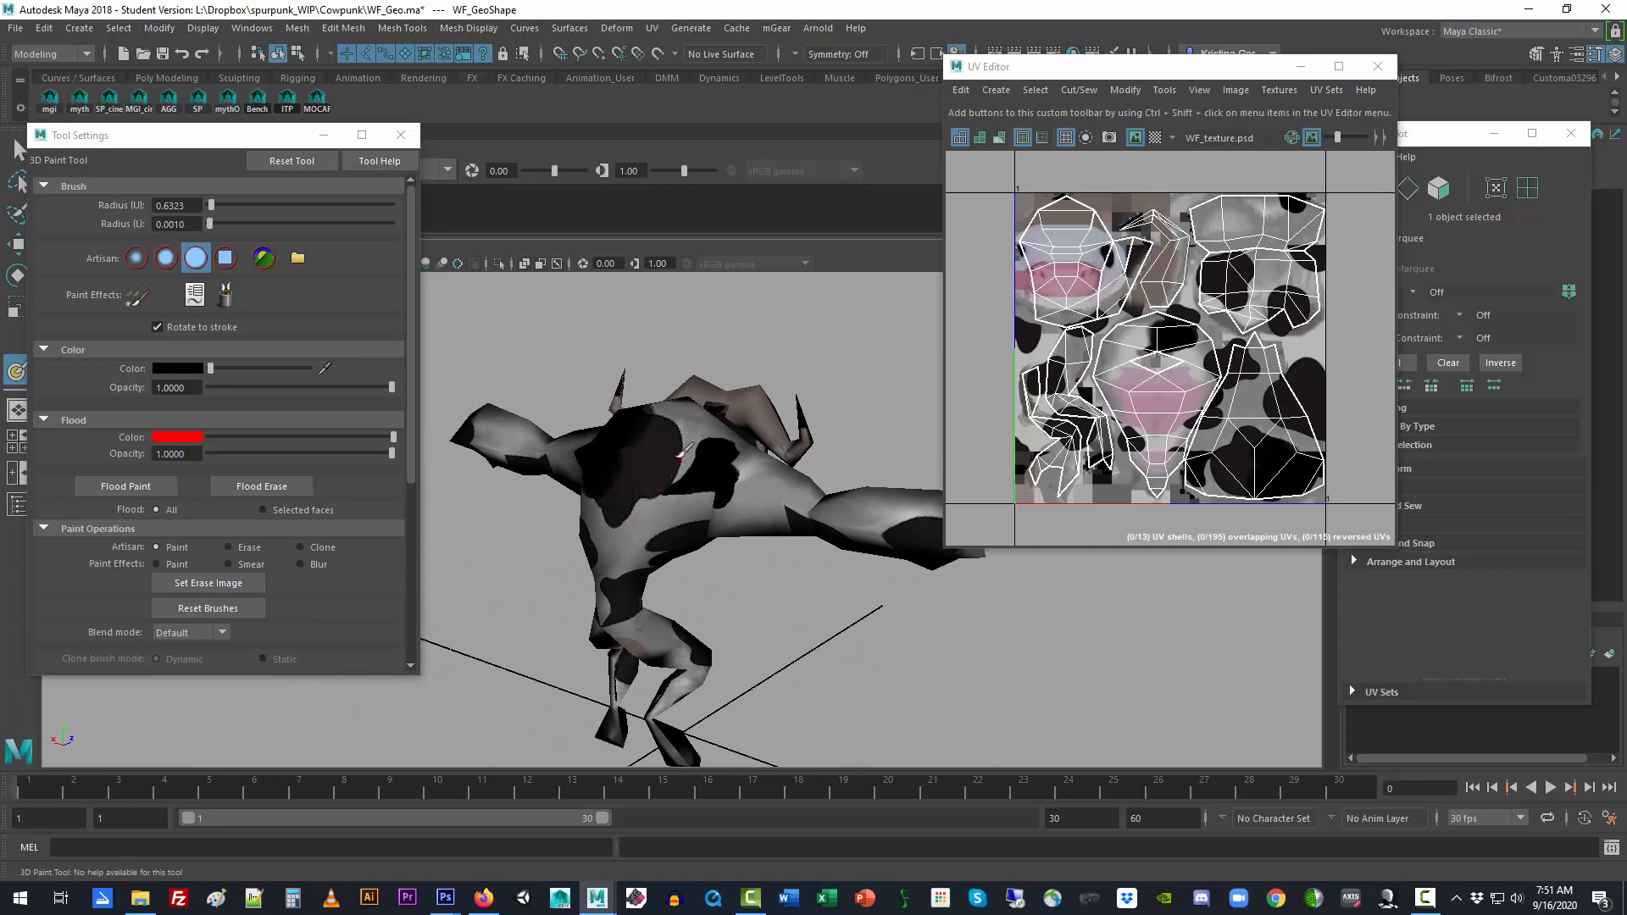
Paint black over the cow's hips, side and the back of one arm
{"action": "mouse_move", "coordinate": [680, 567]}
{"action": "left_mouse_down", "text": "alt"}
{"action": "mouse_move", "coordinate": [822, 563]}
{"action": "mouse_move", "coordinate": [789, 547]}
{"action": "mouse_move", "coordinate": [839, 534]}
{"action": "mouse_move", "coordinate": [796, 522]}
{"action": "mouse_move", "coordinate": [811, 515]}
{"action": "mouse_move", "coordinate": [734, 549]}
{"action": "left_mouse_up", "text": "alt"}
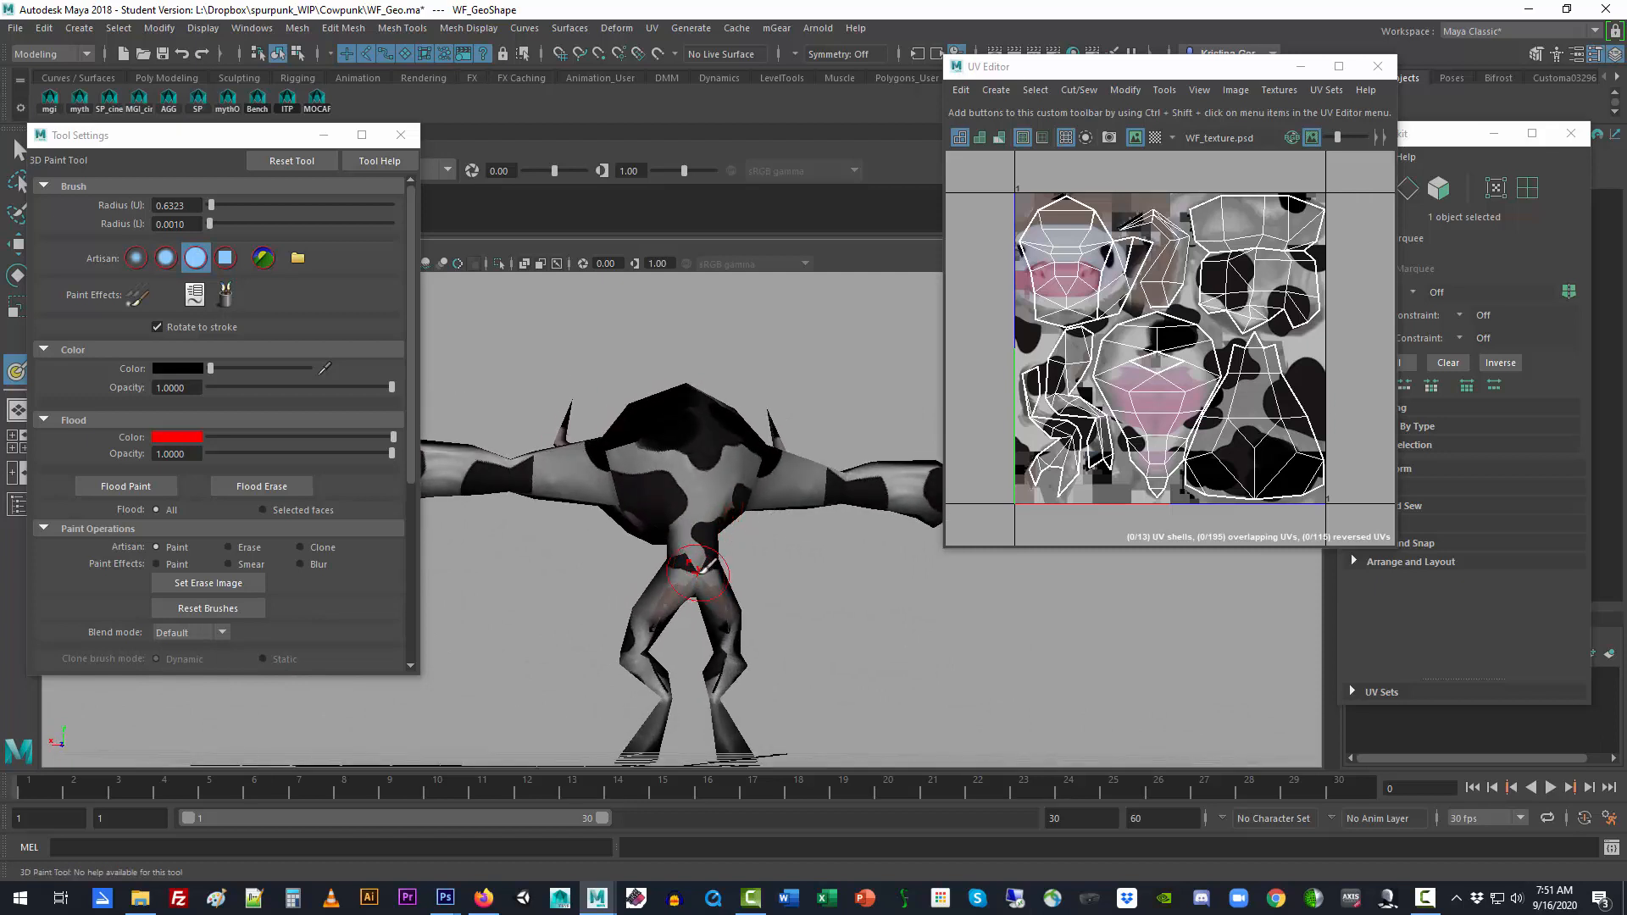
{"action": "left_click", "coordinate": [699, 573]}
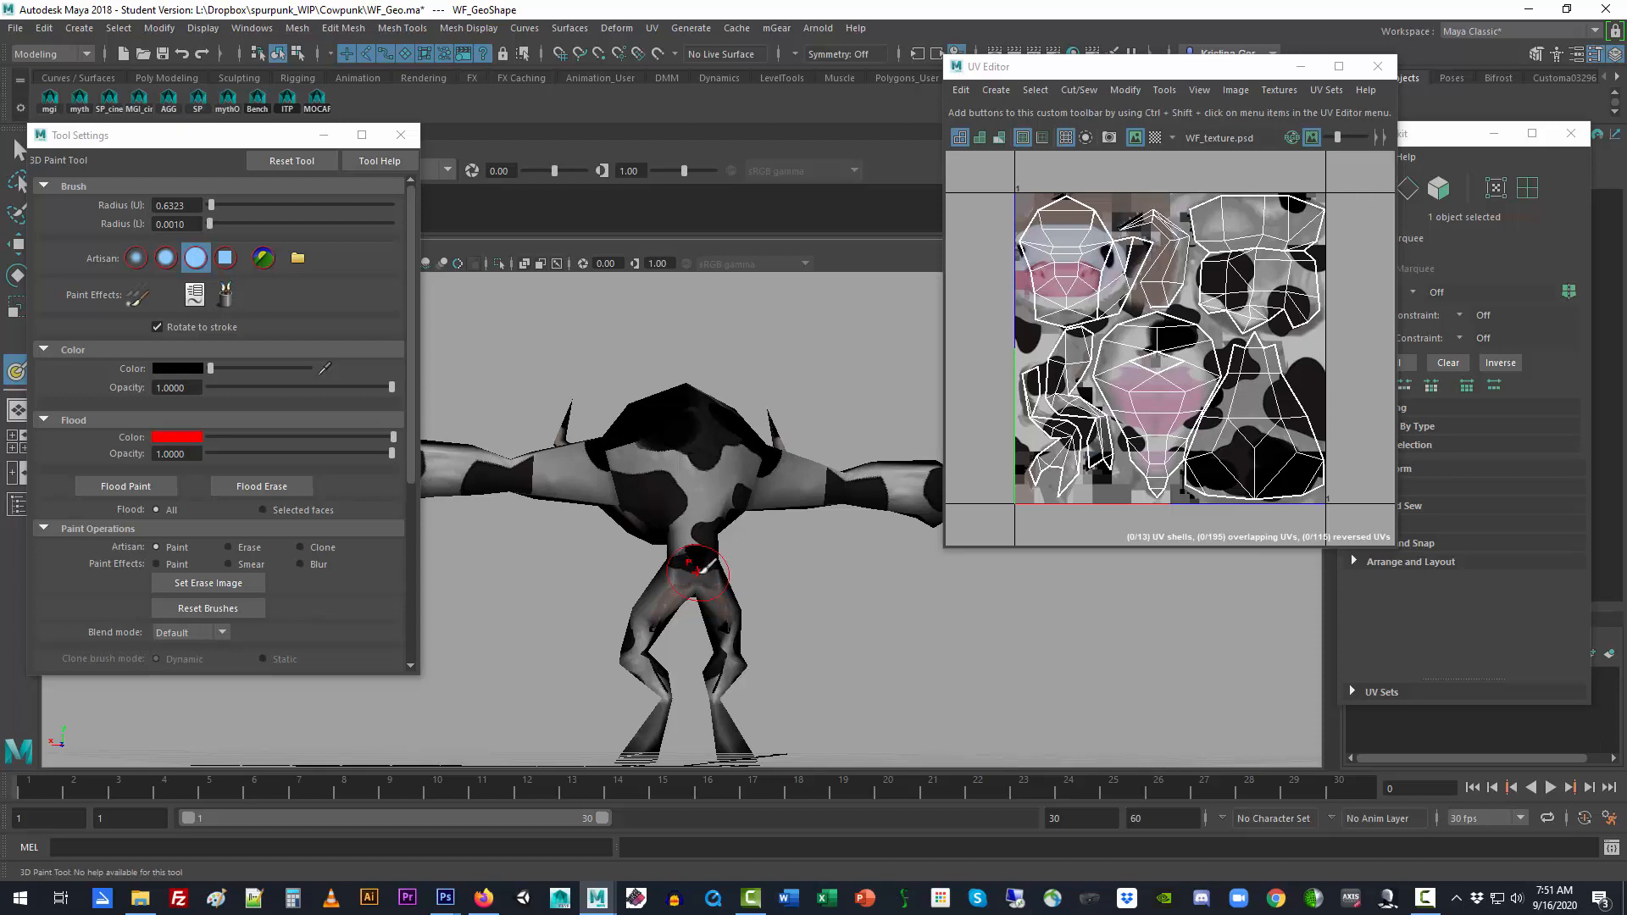
{"action": "mouse_move", "coordinate": [703, 566]}
{"action": "left_mouse_down"}
{"action": "mouse_move", "coordinate": [610, 602]}
{"action": "mouse_move", "coordinate": [723, 578]}
{"action": "left_mouse_up"}
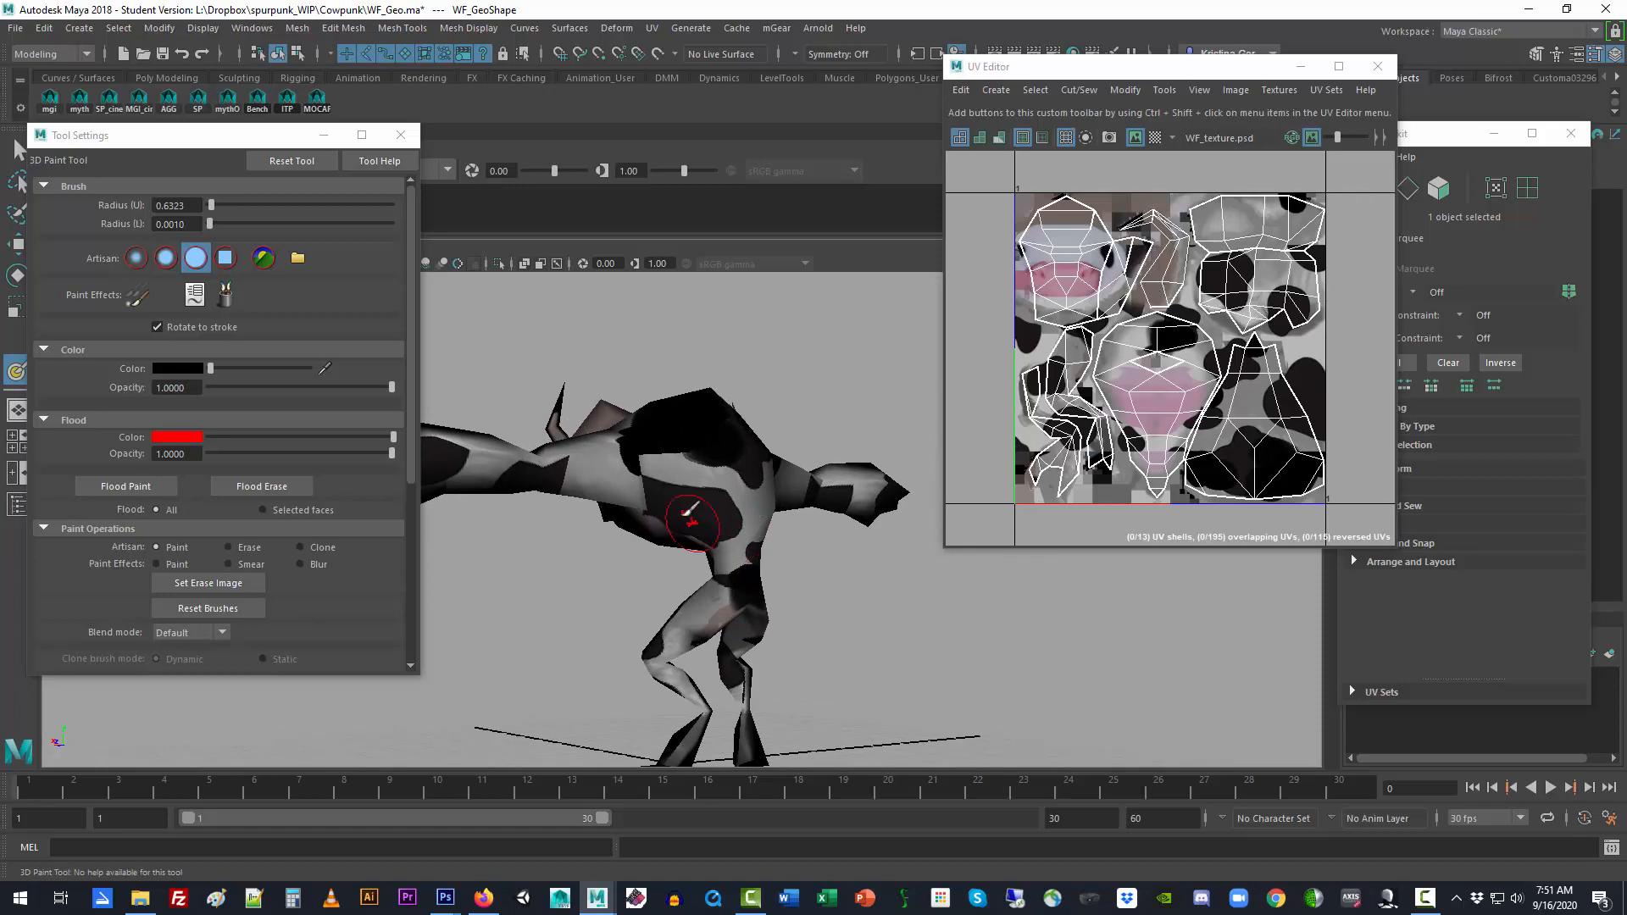
{"action": "mouse_move", "coordinate": [644, 488]}
{"action": "left_mouse_down", "text": "alt"}
{"action": "mouse_move", "coordinate": [716, 456]}
{"action": "mouse_move", "coordinate": [731, 560]}
{"action": "mouse_move", "coordinate": [745, 497]}
{"action": "mouse_move", "coordinate": [689, 455]}
{"action": "left_mouse_up", "text": "alt"}
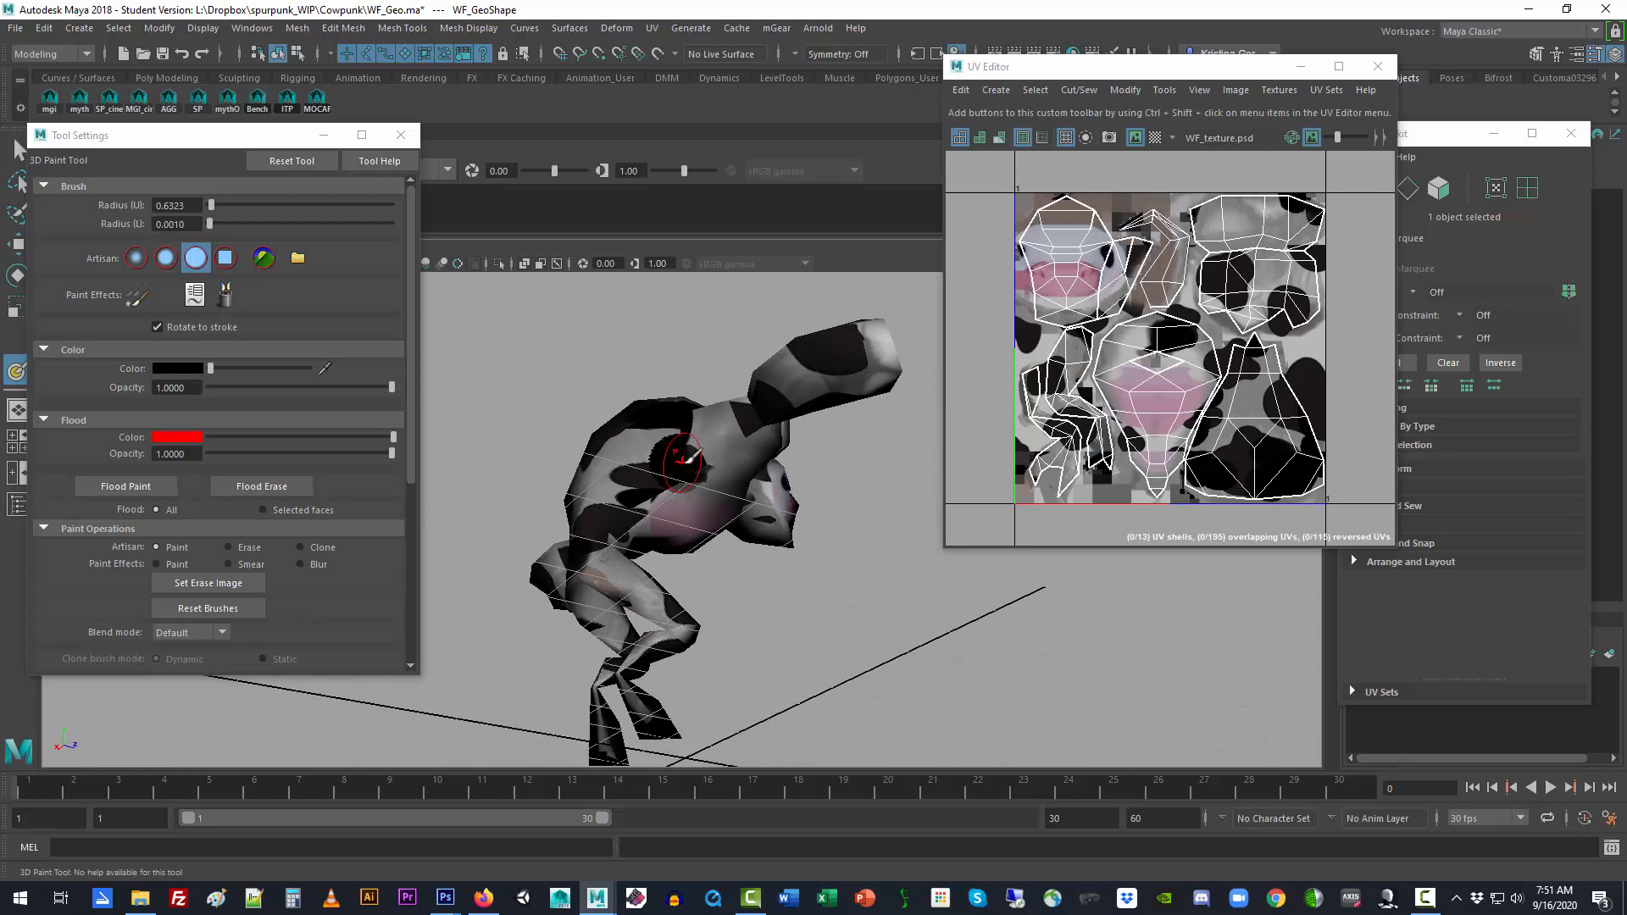
{"action": "left_click_drag", "start_coordinate": [688, 462], "coordinate": [843, 542], "text": "alt"}
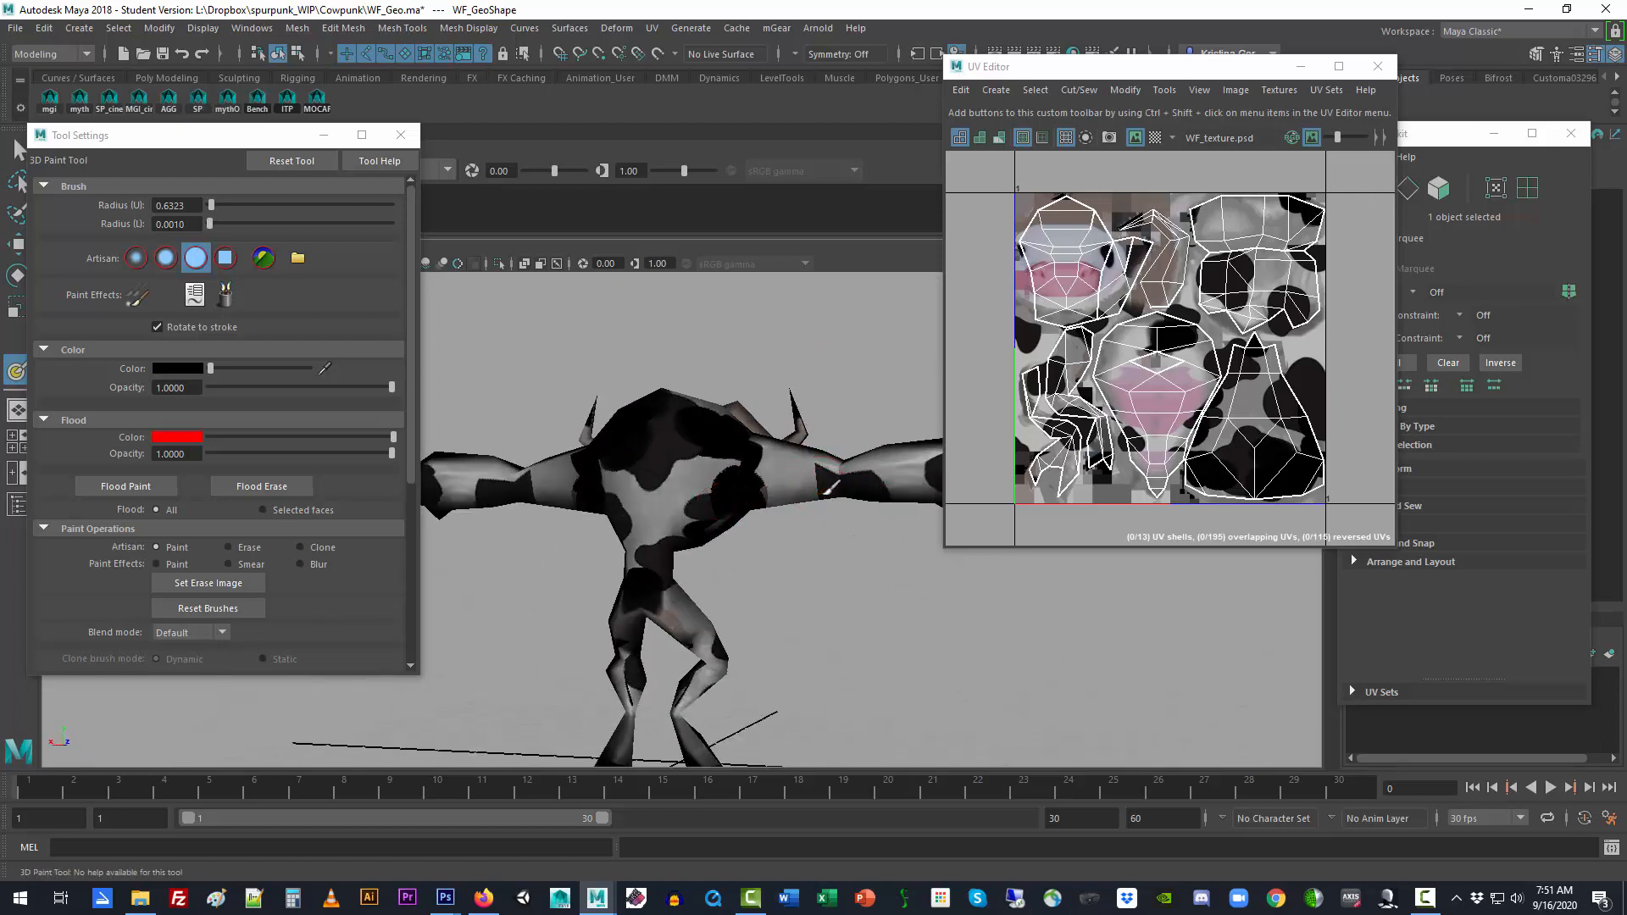
{"action": "left_click_drag", "start_coordinate": [818, 482], "coordinate": [829, 488]}
Add black paint along the cow's side and legs, and inspect the character from several sides
{"action": "left_click_drag", "start_coordinate": [858, 611], "coordinate": [617, 610], "text": "alt"}
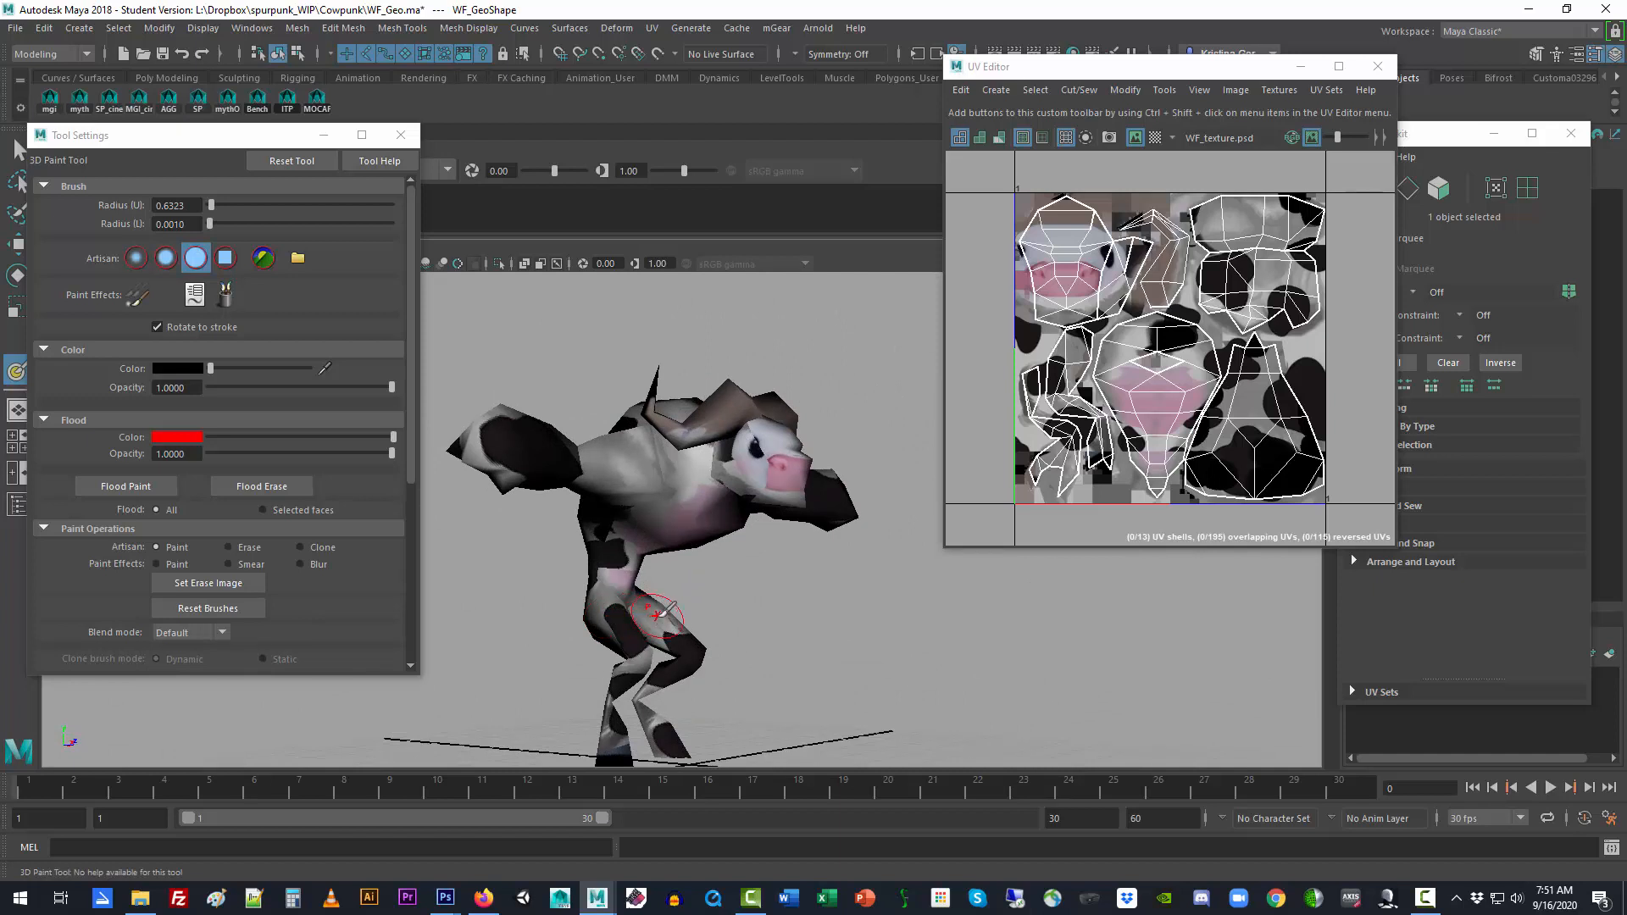
{"action": "middle_click_drag", "start_coordinate": [665, 609], "coordinate": [650, 530], "text": "alt"}
{"action": "left_click_drag", "start_coordinate": [650, 531], "coordinate": [774, 516], "text": "alt"}
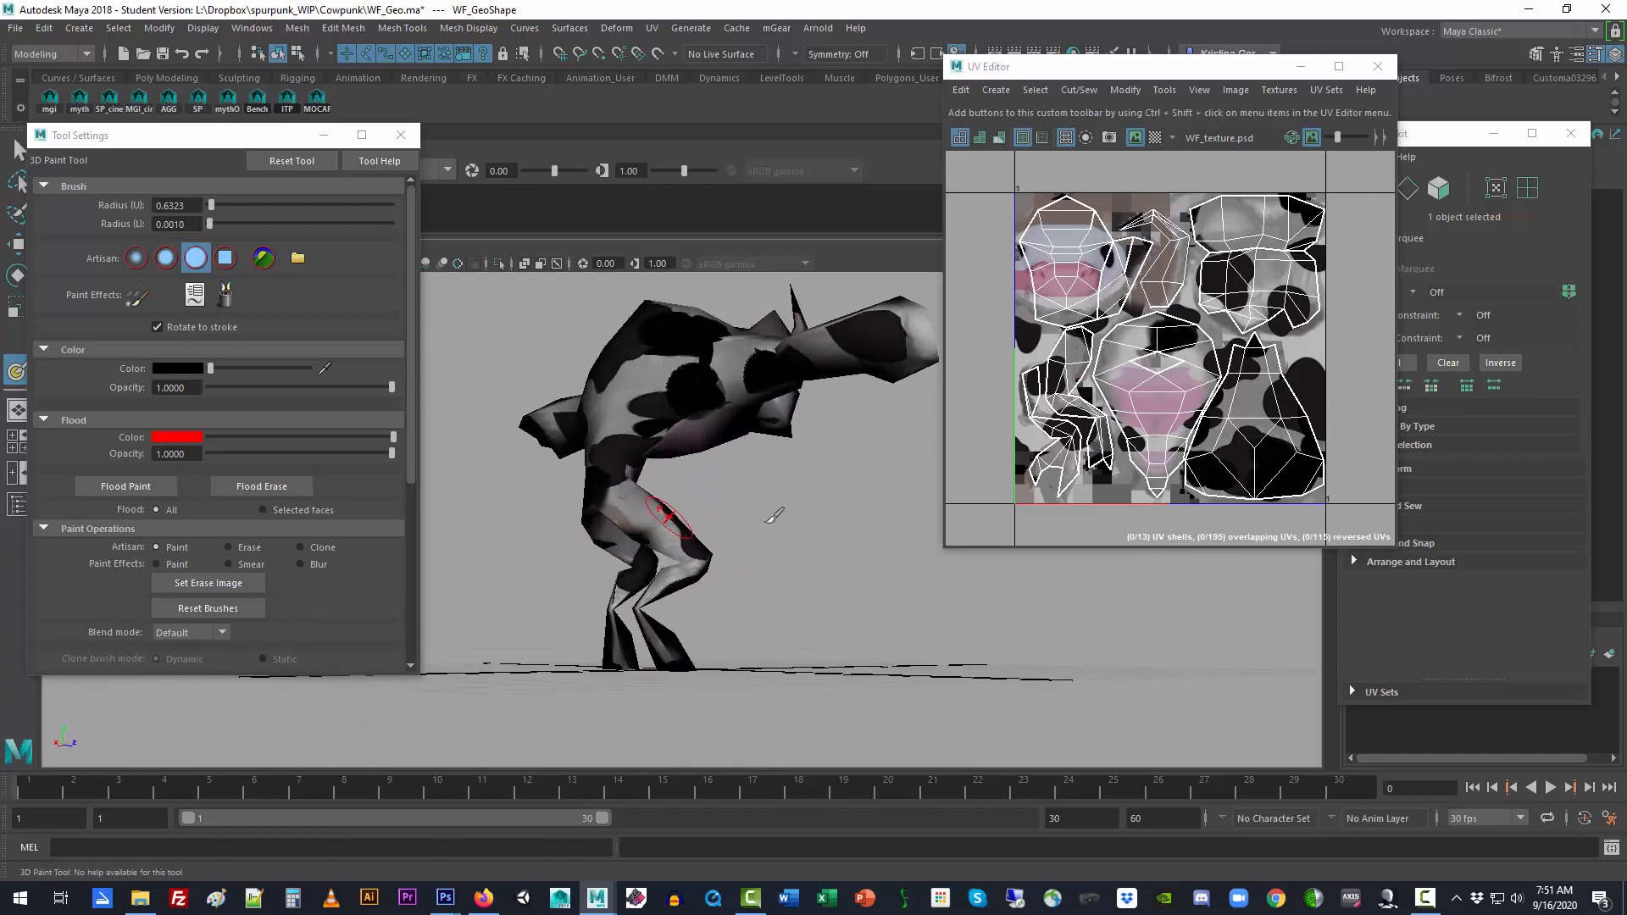
{"action": "mouse_move", "coordinate": [655, 408]}
{"action": "left_mouse_down"}
{"action": "mouse_move", "coordinate": [675, 399]}
{"action": "mouse_move", "coordinate": [749, 526]}
{"action": "mouse_move", "coordinate": [745, 505]}
{"action": "mouse_move", "coordinate": [882, 519]}
{"action": "mouse_move", "coordinate": [729, 517]}
{"action": "mouse_move", "coordinate": [915, 521]}
{"action": "mouse_move", "coordinate": [847, 545]}
{"action": "mouse_move", "coordinate": [774, 676]}
{"action": "mouse_move", "coordinate": [841, 685]}
{"action": "mouse_move", "coordinate": [730, 676]}
{"action": "left_mouse_up"}
{"action": "scroll", "coordinate": [852, 545], "scroll_direction": "down", "scroll_amount": 5}
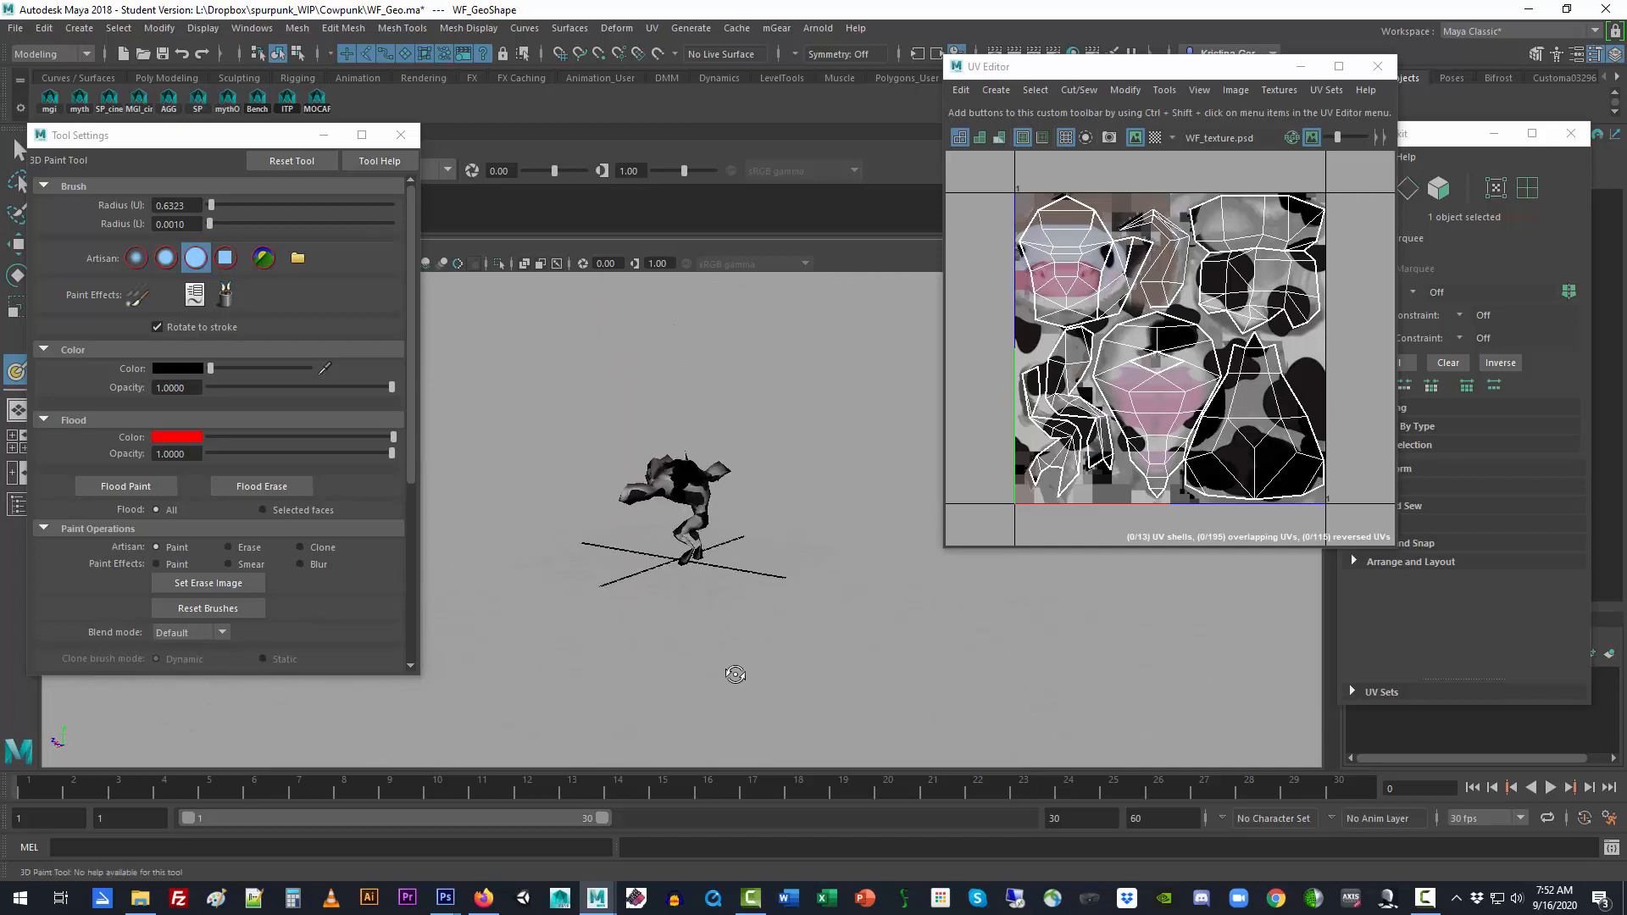
{"action": "scroll", "coordinate": [745, 672], "scroll_direction": "up", "scroll_amount": 6}
{"action": "scroll", "coordinate": [744, 669], "scroll_direction": "up", "scroll_amount": 3}
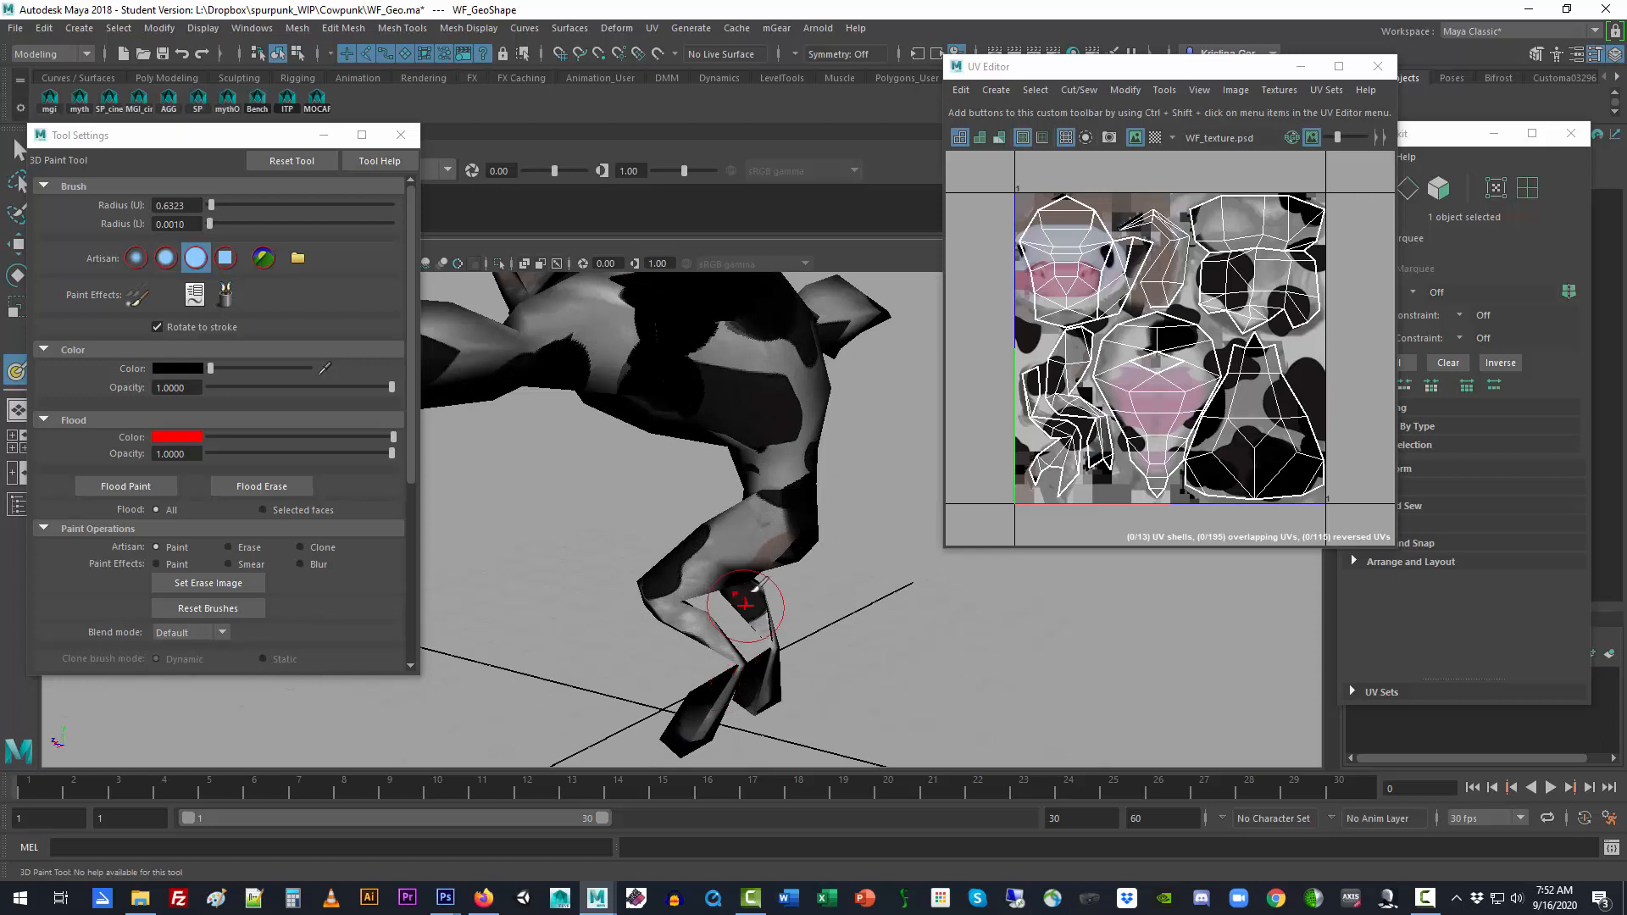
{"action": "left_click_drag", "start_coordinate": [740, 580], "coordinate": [744, 594], "text": "alt"}
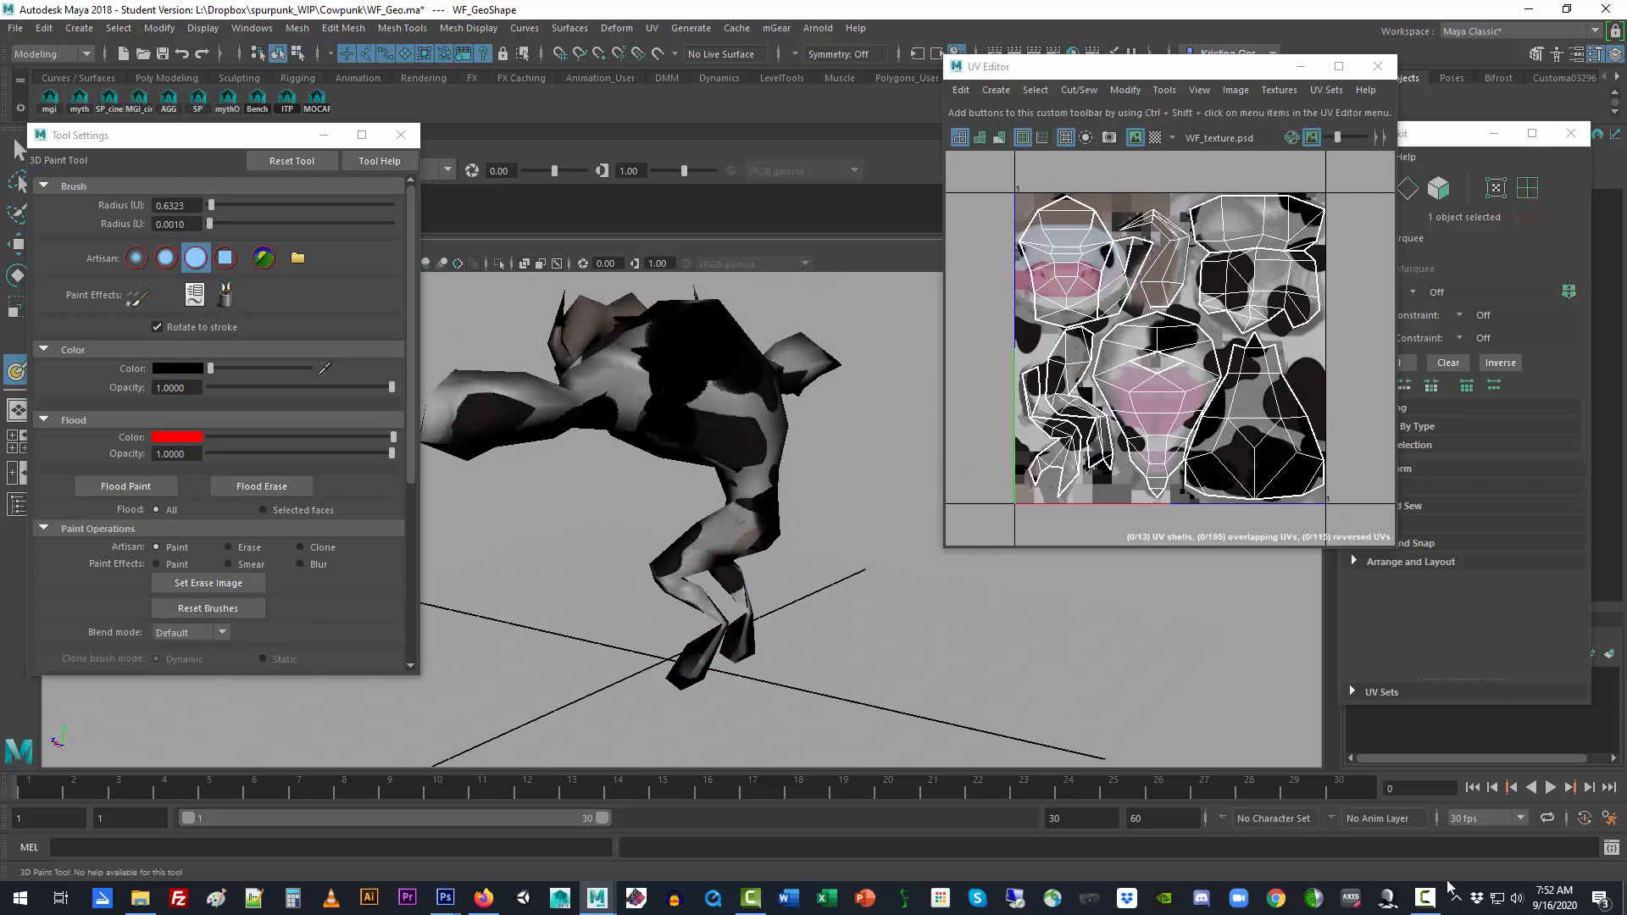
{"action": "left_click_drag", "start_coordinate": [763, 643], "coordinate": [852, 646], "text": "alt"}
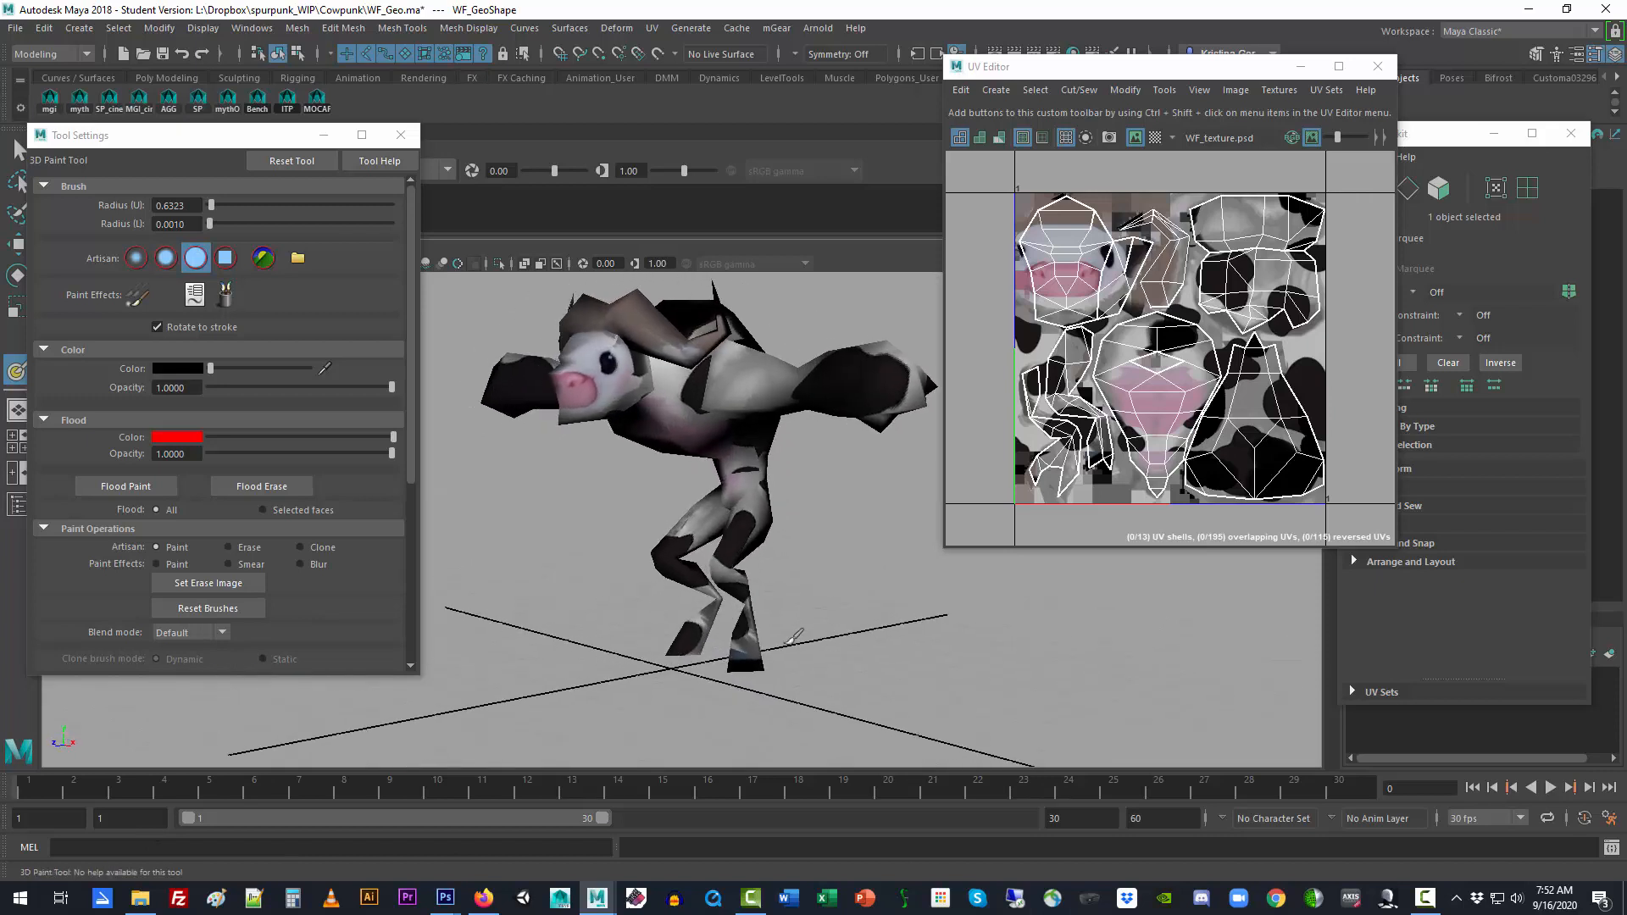
Change the paint color to a muted blue with hue 216.92, saturation 0.635 and value 0.741
{"action": "left_click", "coordinate": [186, 440]}
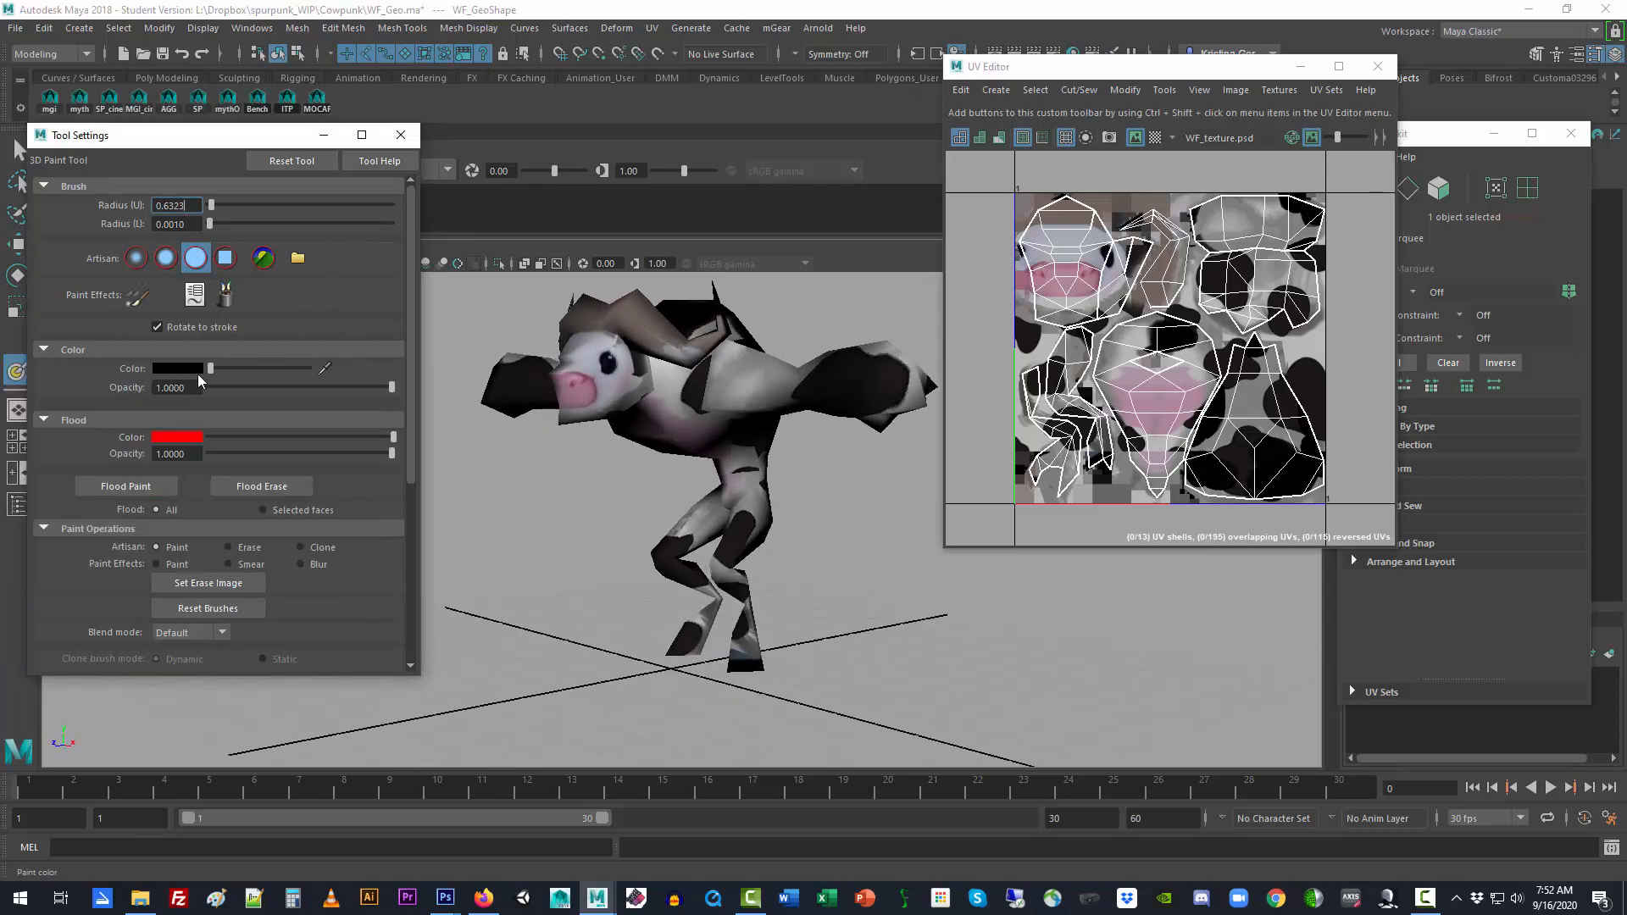
{"action": "left_click", "coordinate": [177, 366]}
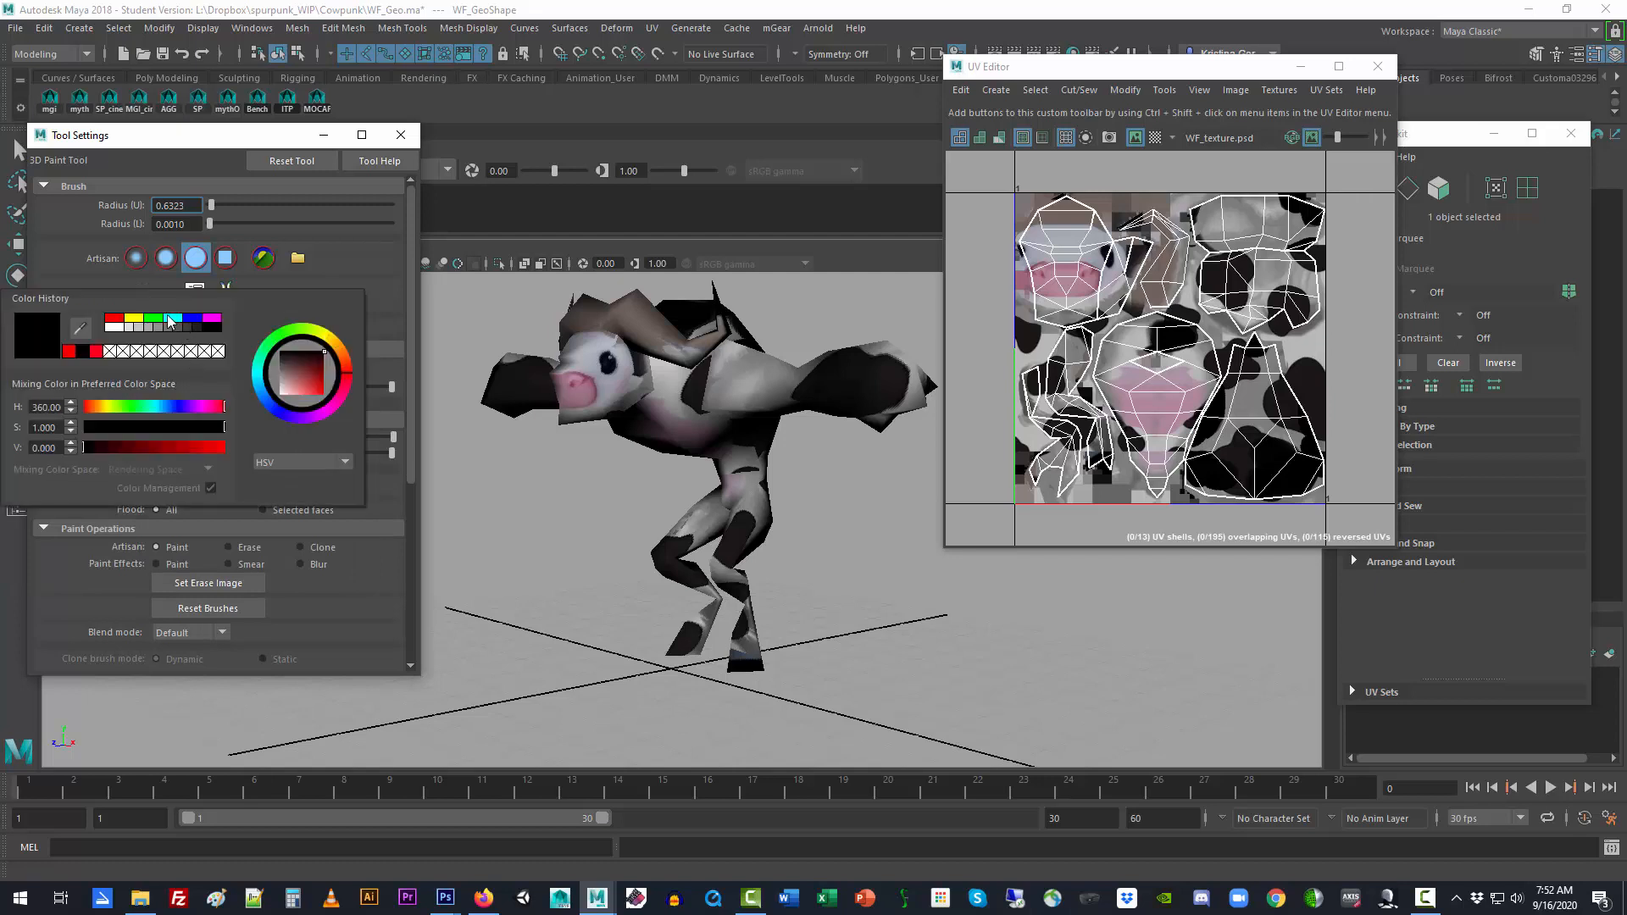
{"action": "left_click", "coordinate": [174, 320]}
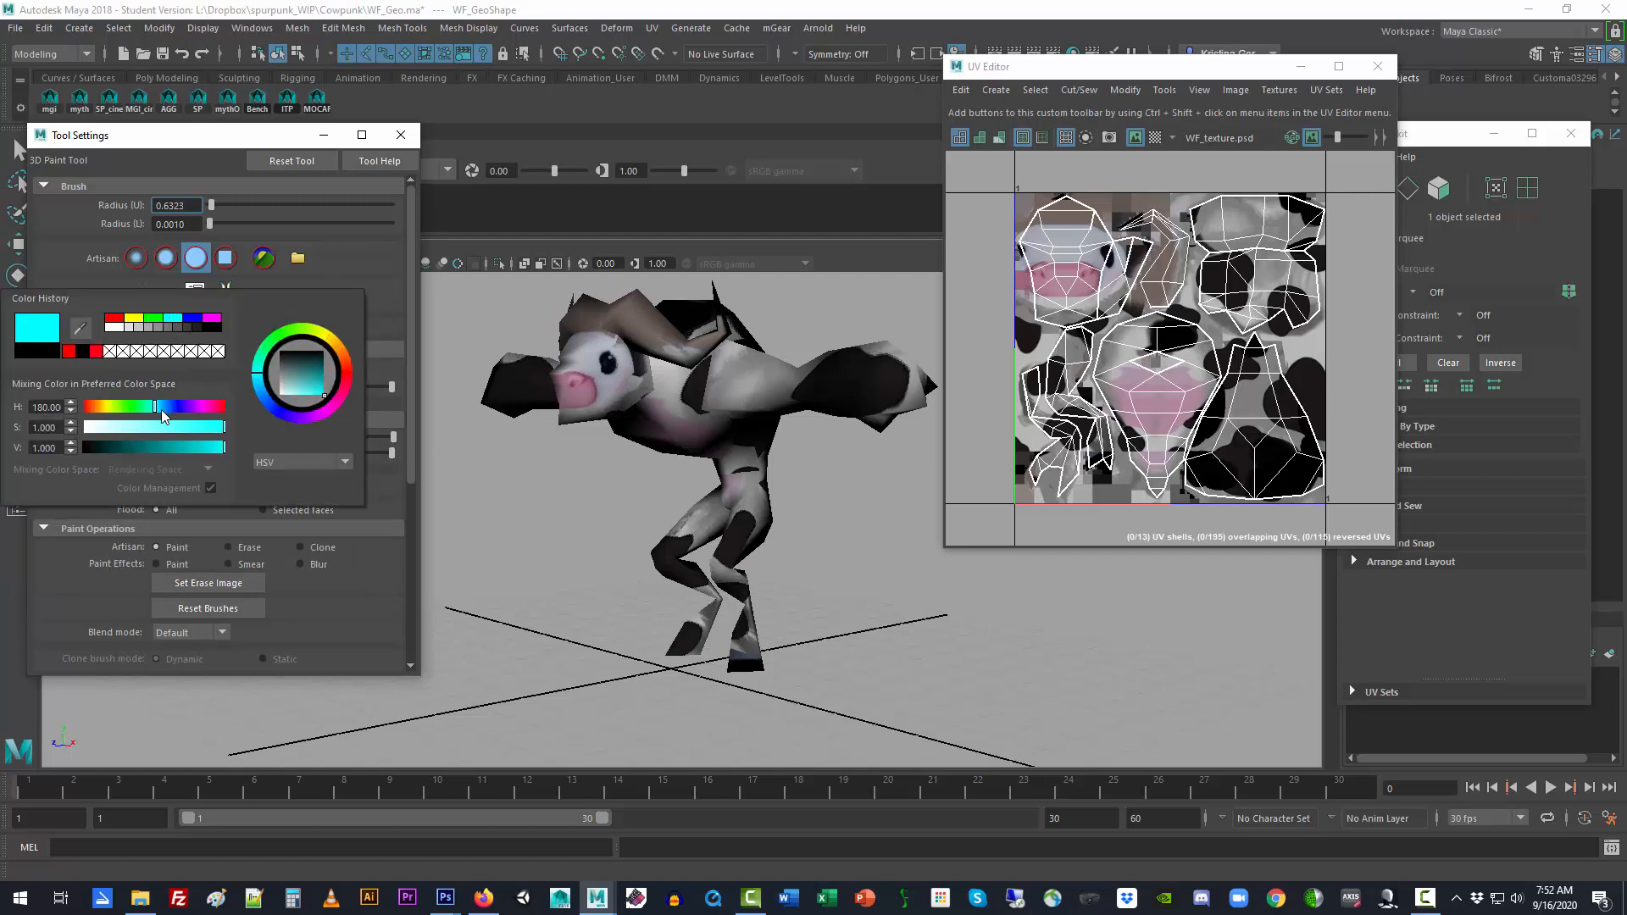
{"action": "left_click_drag", "start_coordinate": [164, 415], "coordinate": [171, 412]}
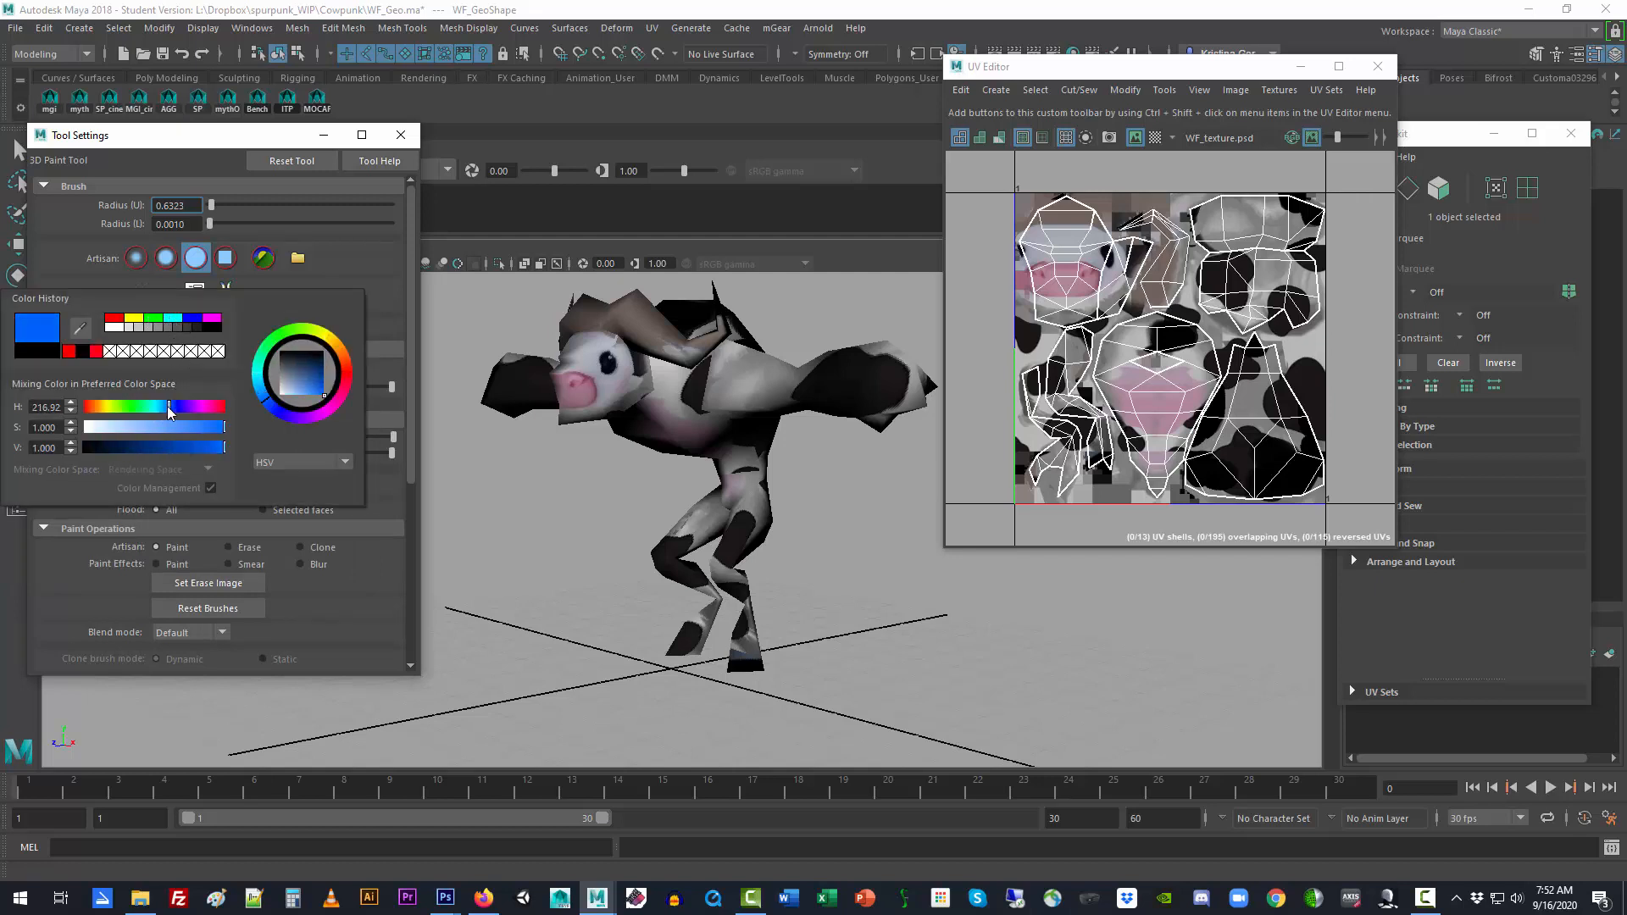
{"action": "left_click", "coordinate": [200, 448]}
{"action": "mouse_move", "coordinate": [202, 432]}
{"action": "left_mouse_down"}
{"action": "mouse_move", "coordinate": [166, 433]}
{"action": "mouse_move", "coordinate": [184, 447]}
{"action": "left_mouse_up"}
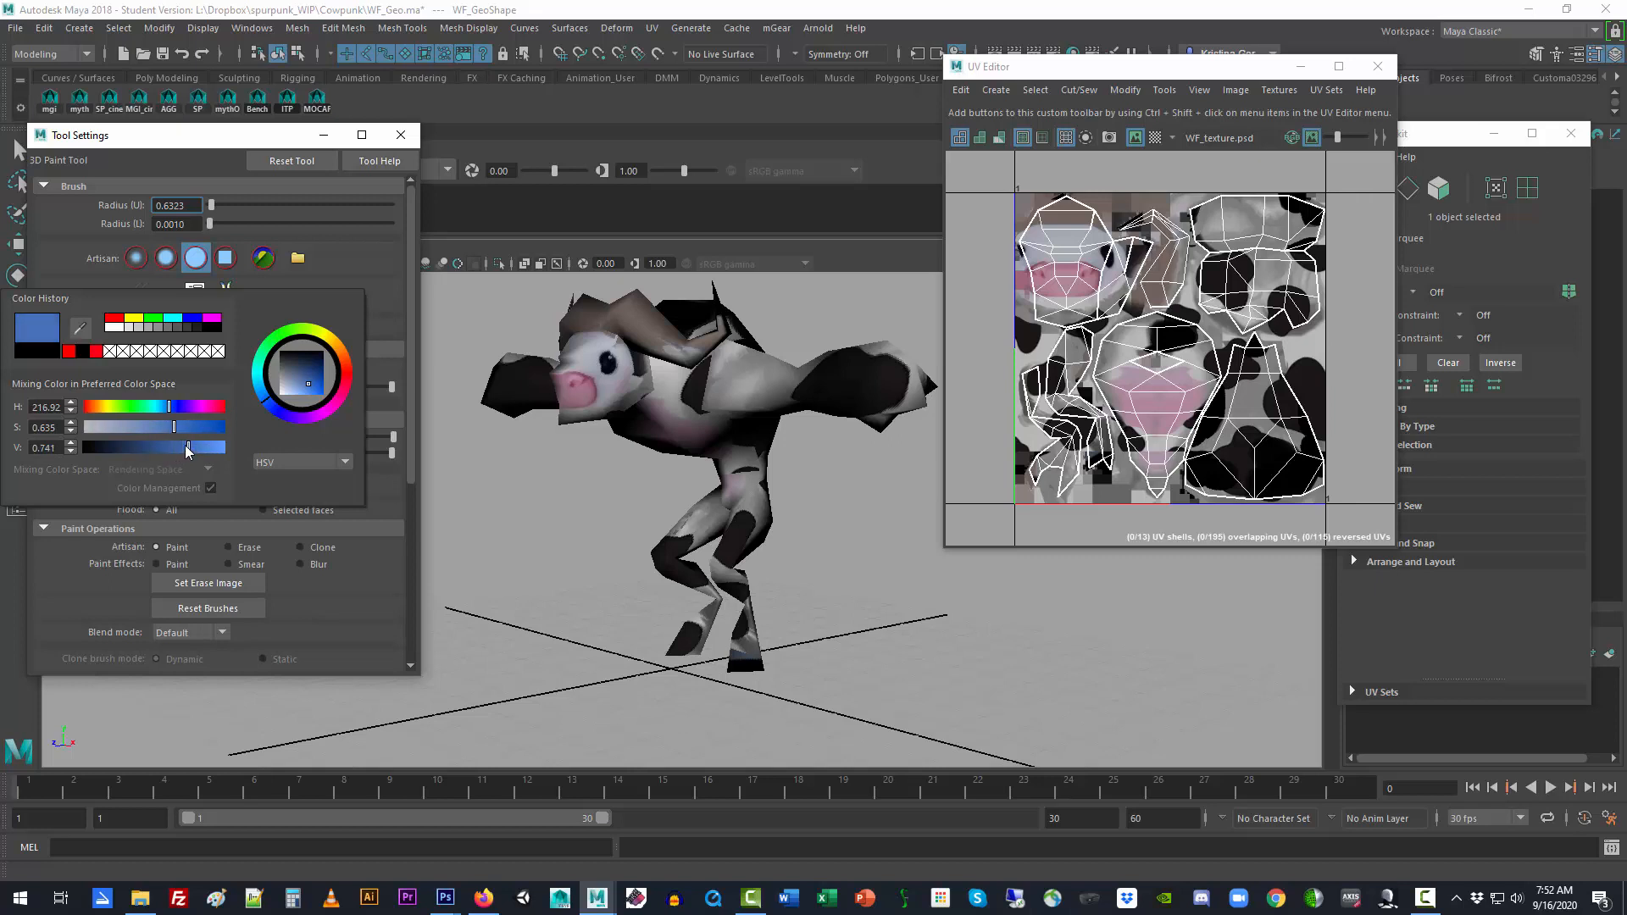
Paint the cow's hooves blue, trying the square brush before returning to the solid round one
{"action": "left_click", "coordinate": [747, 667]}
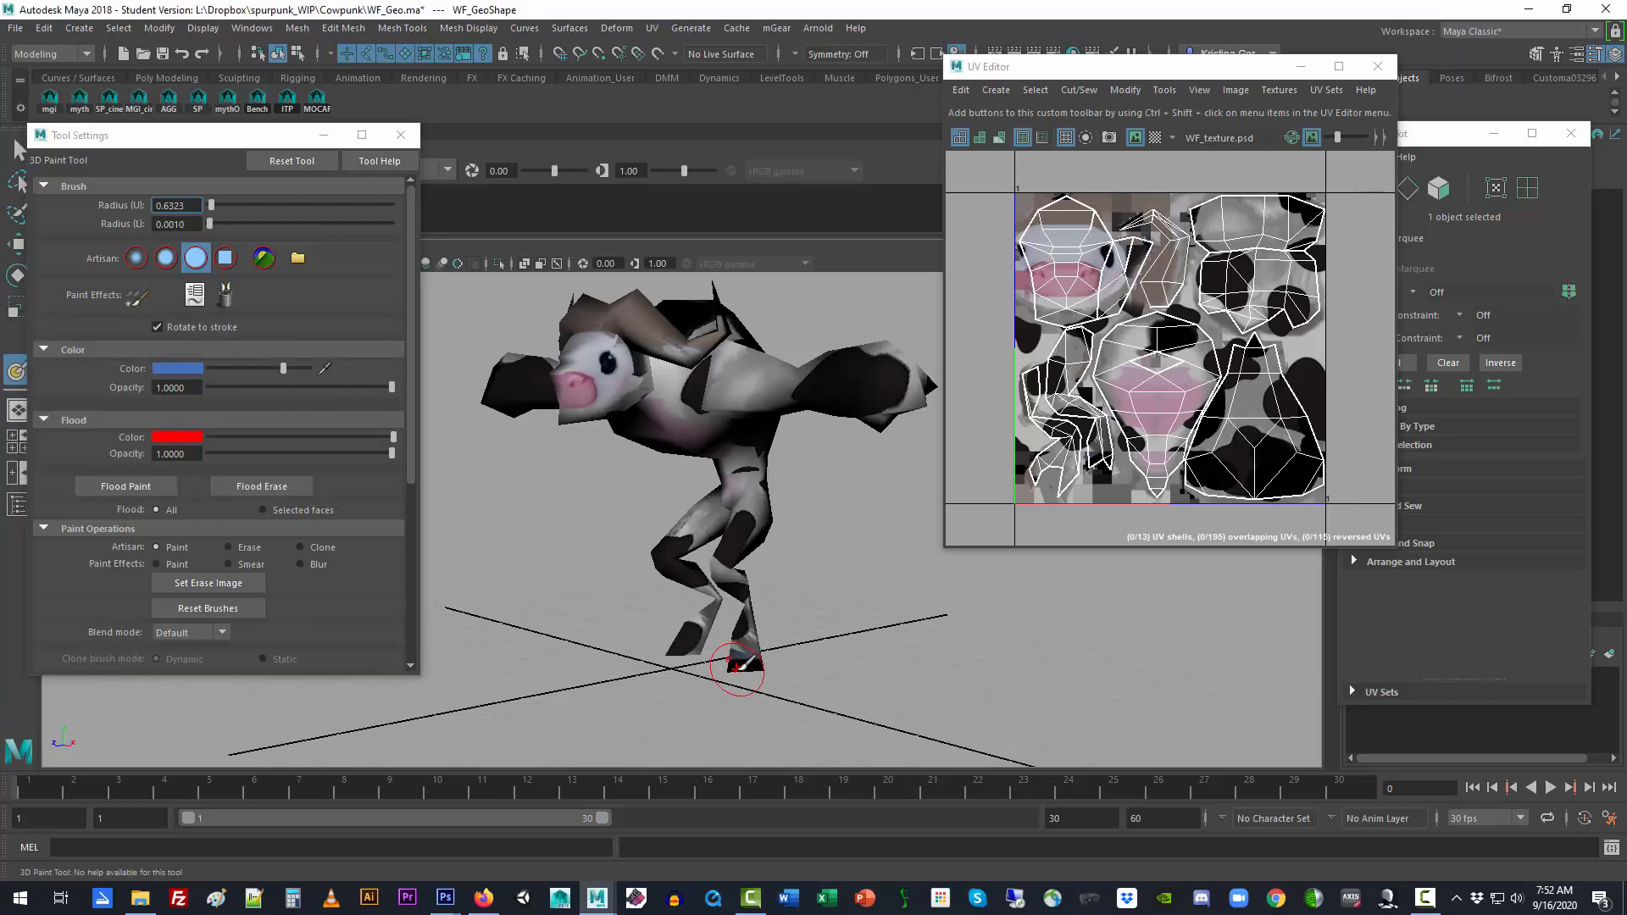
{"action": "left_click_drag", "start_coordinate": [761, 658], "coordinate": [650, 663], "text": "alt"}
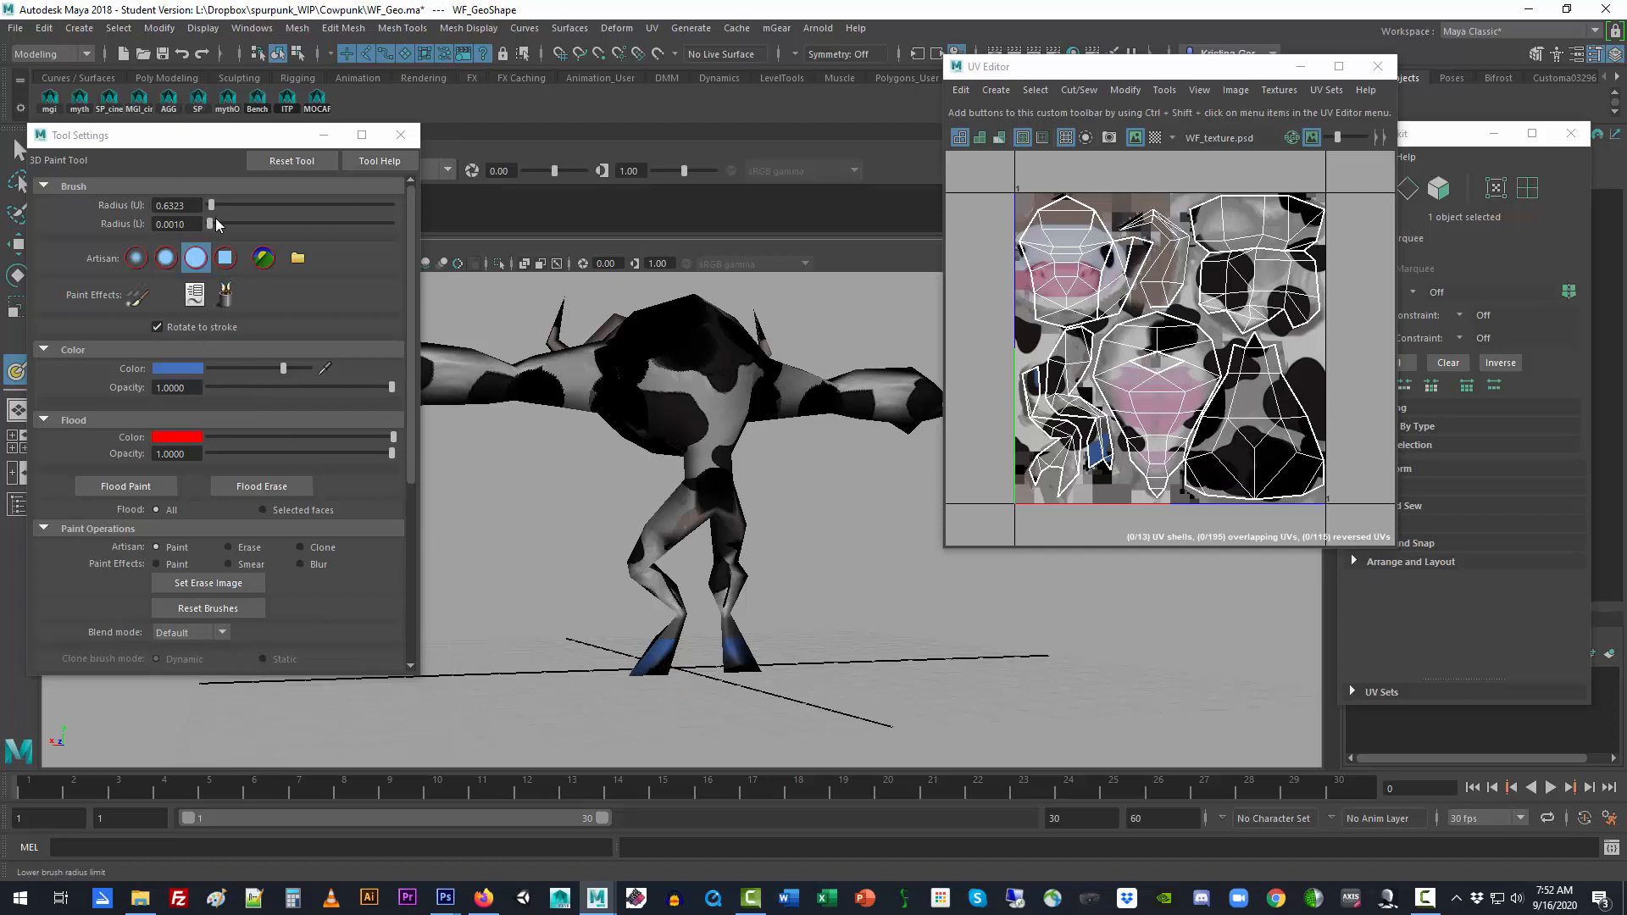
{"action": "left_click", "coordinate": [224, 257]}
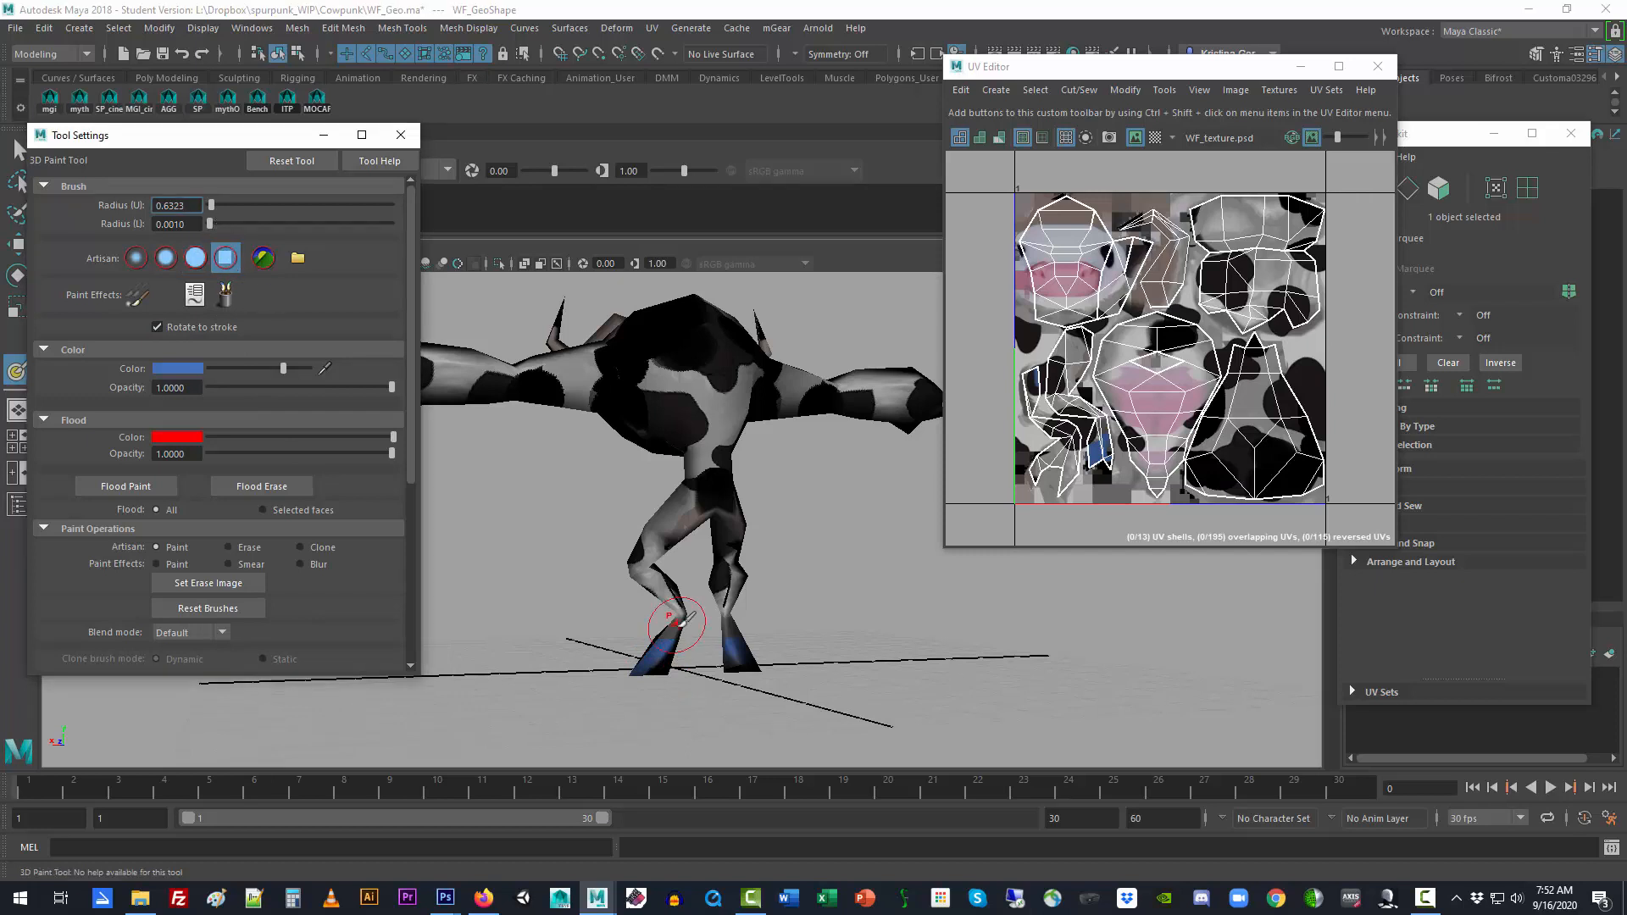
{"action": "left_click_drag", "start_coordinate": [662, 658], "coordinate": [670, 664]}
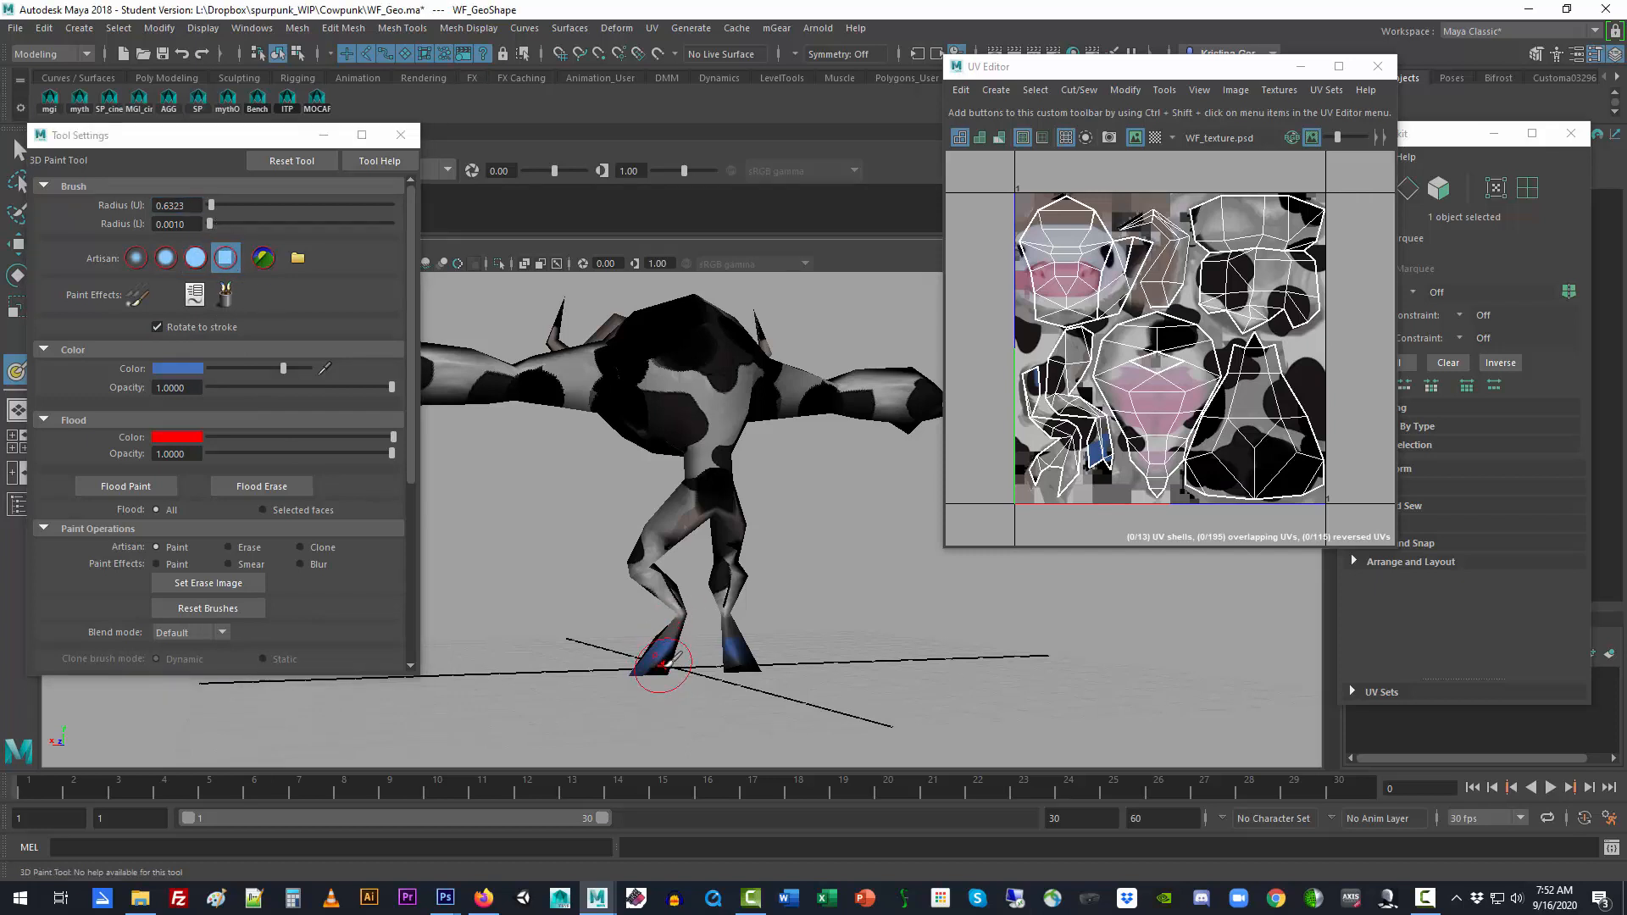
{"action": "left_click", "coordinate": [195, 258]}
{"action": "left_click_drag", "start_coordinate": [743, 666], "coordinate": [637, 668]}
Cover the remaining unpainted sides of both hooves with the same blue
{"action": "scroll", "coordinate": [637, 668], "scroll_direction": "up", "scroll_amount": 3}
{"action": "middle_click_drag", "start_coordinate": [733, 673], "coordinate": [696, 487], "text": "alt"}
{"action": "left_click_drag", "start_coordinate": [571, 601], "coordinate": [647, 587], "text": "alt"}
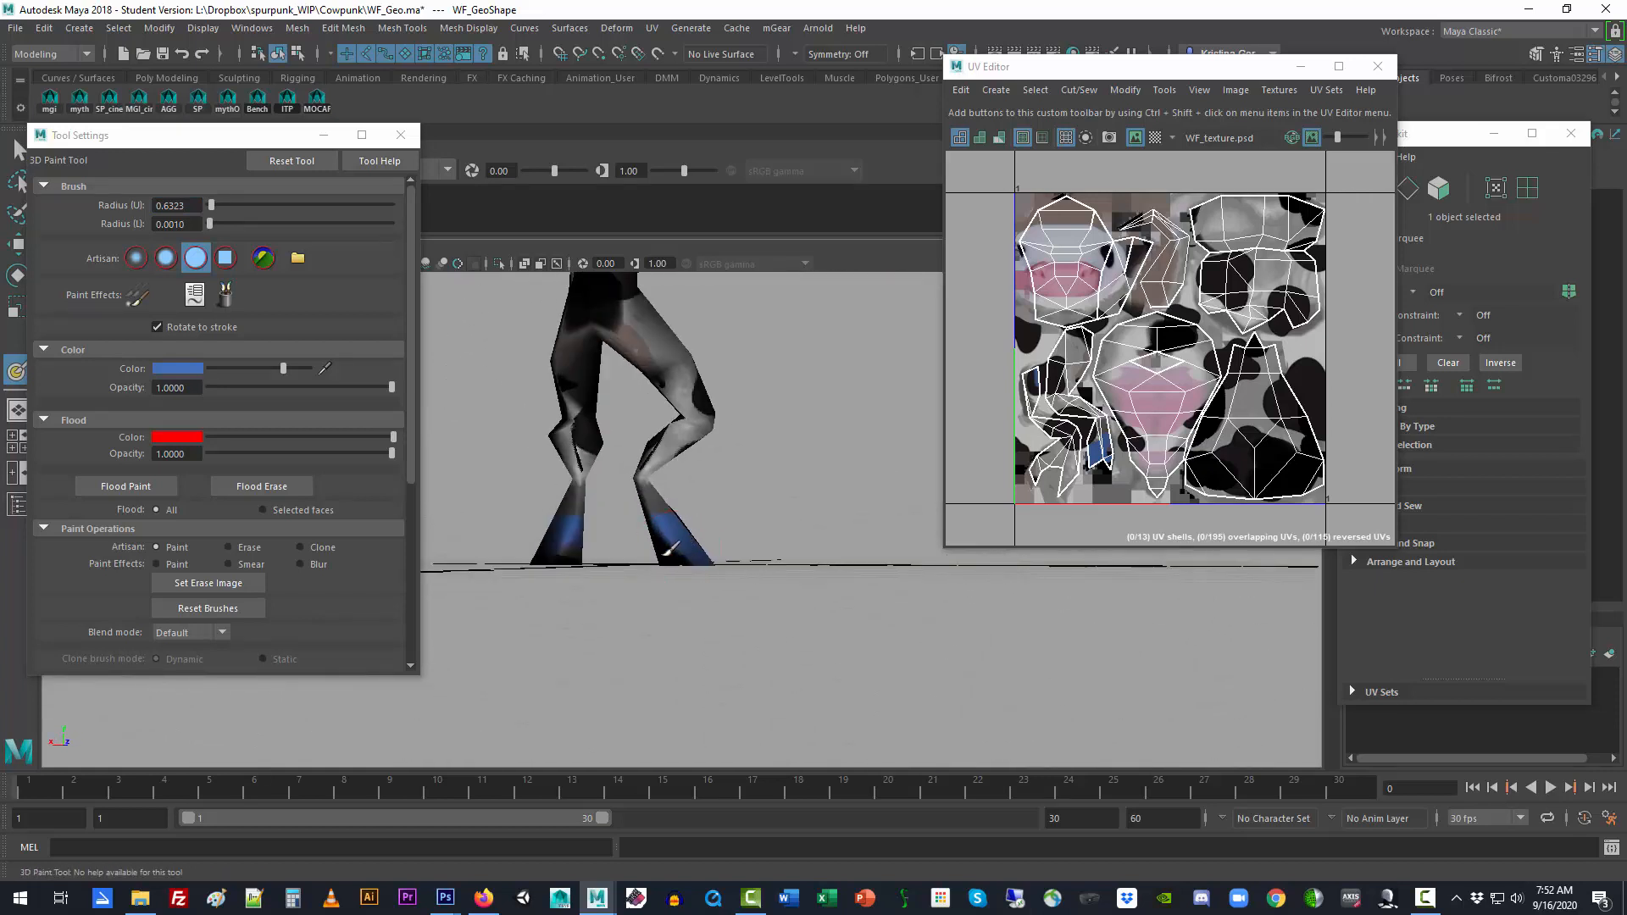
{"action": "mouse_move", "coordinate": [610, 591]}
{"action": "left_mouse_down", "text": "alt"}
{"action": "mouse_move", "coordinate": [719, 578]}
{"action": "mouse_move", "coordinate": [715, 592]}
{"action": "mouse_move", "coordinate": [520, 587]}
{"action": "left_mouse_up", "text": "alt"}
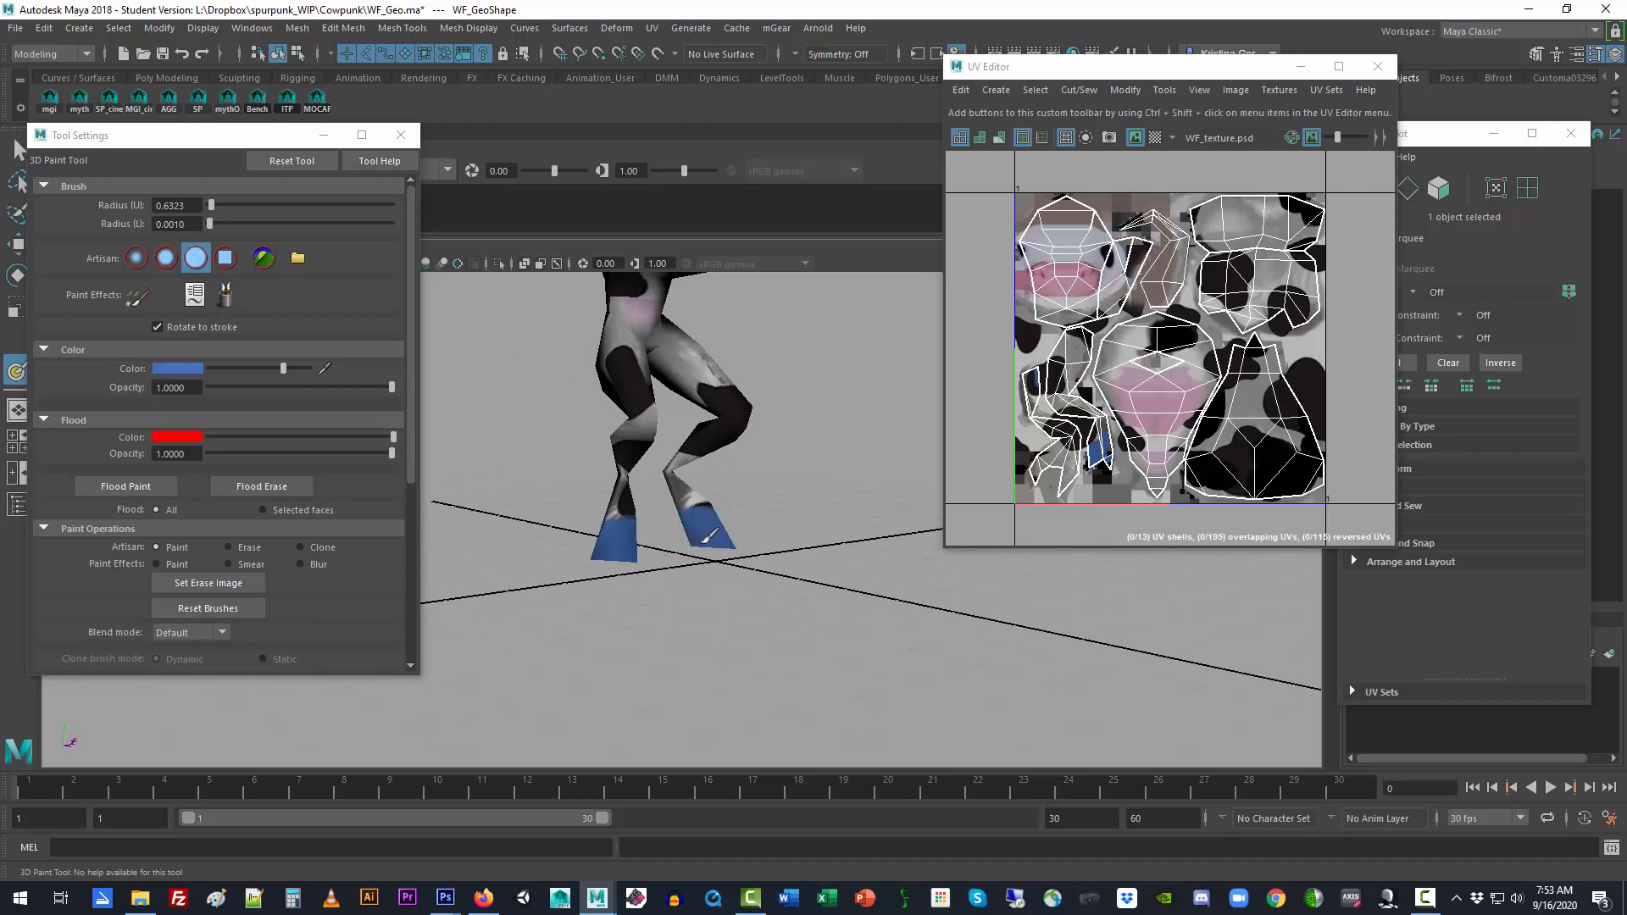
{"action": "mouse_move", "coordinate": [709, 534]}
{"action": "left_mouse_down"}
{"action": "mouse_move", "coordinate": [763, 588]}
{"action": "mouse_move", "coordinate": [410, 581]}
{"action": "mouse_move", "coordinate": [588, 607]}
{"action": "mouse_move", "coordinate": [842, 593]}
{"action": "mouse_move", "coordinate": [650, 582]}
{"action": "mouse_move", "coordinate": [702, 570]}
{"action": "left_mouse_up"}
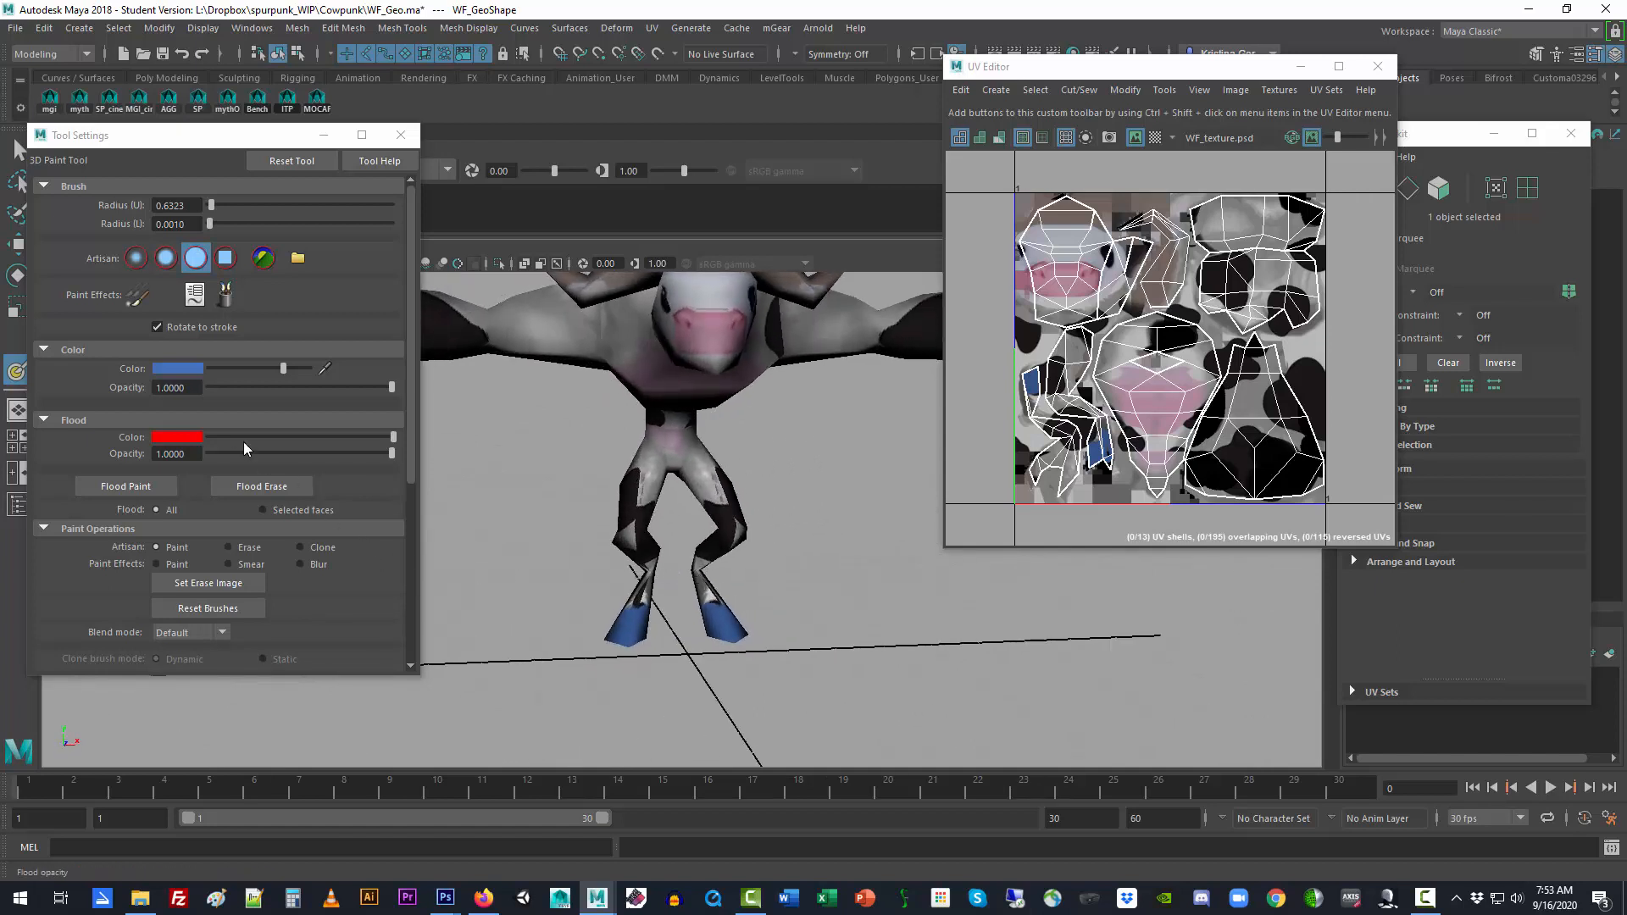
Set the paint color to white, then replace it with a dark grey sampled from the cow's leg with the eyedropper
{"action": "left_click", "coordinate": [170, 369]}
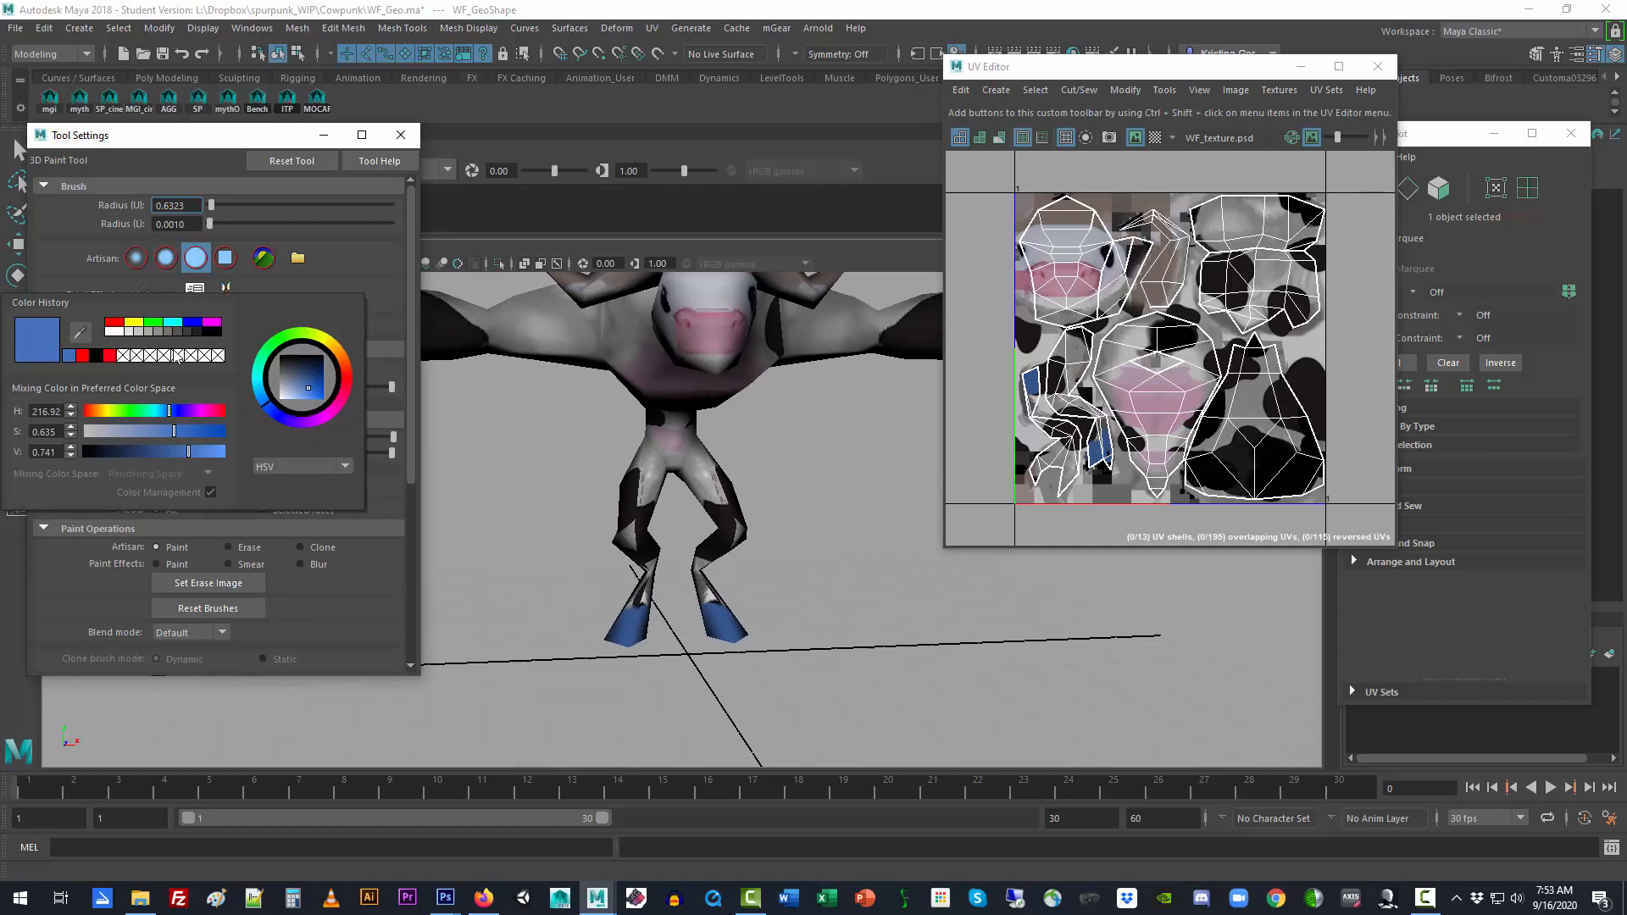
{"action": "left_click", "coordinate": [117, 333]}
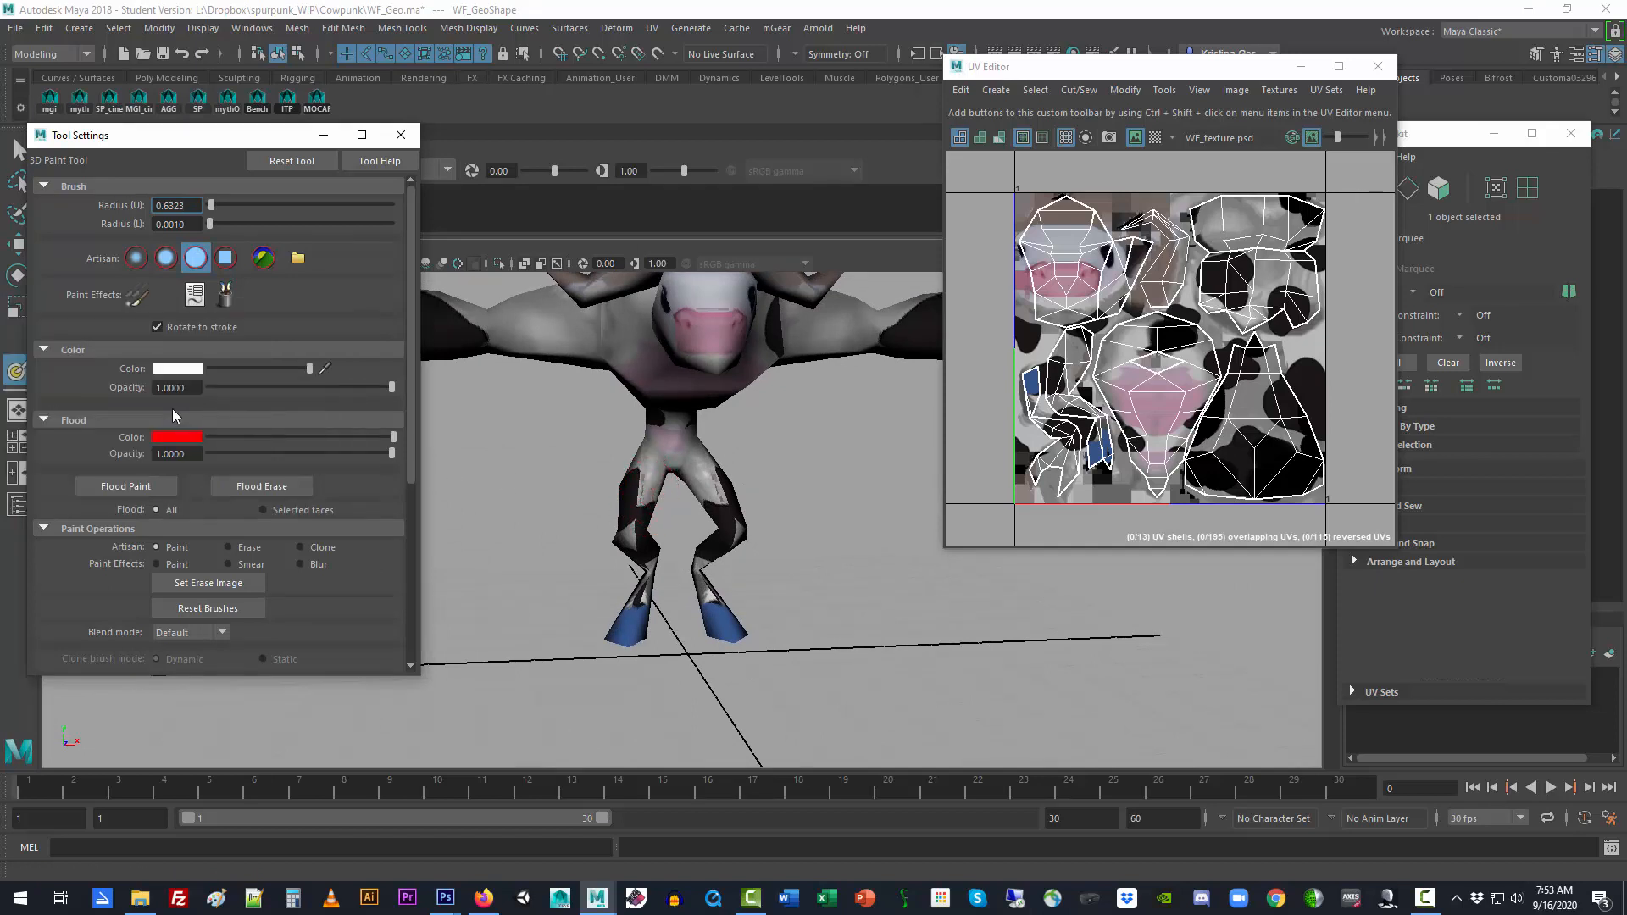
{"action": "left_click", "coordinate": [178, 371]}
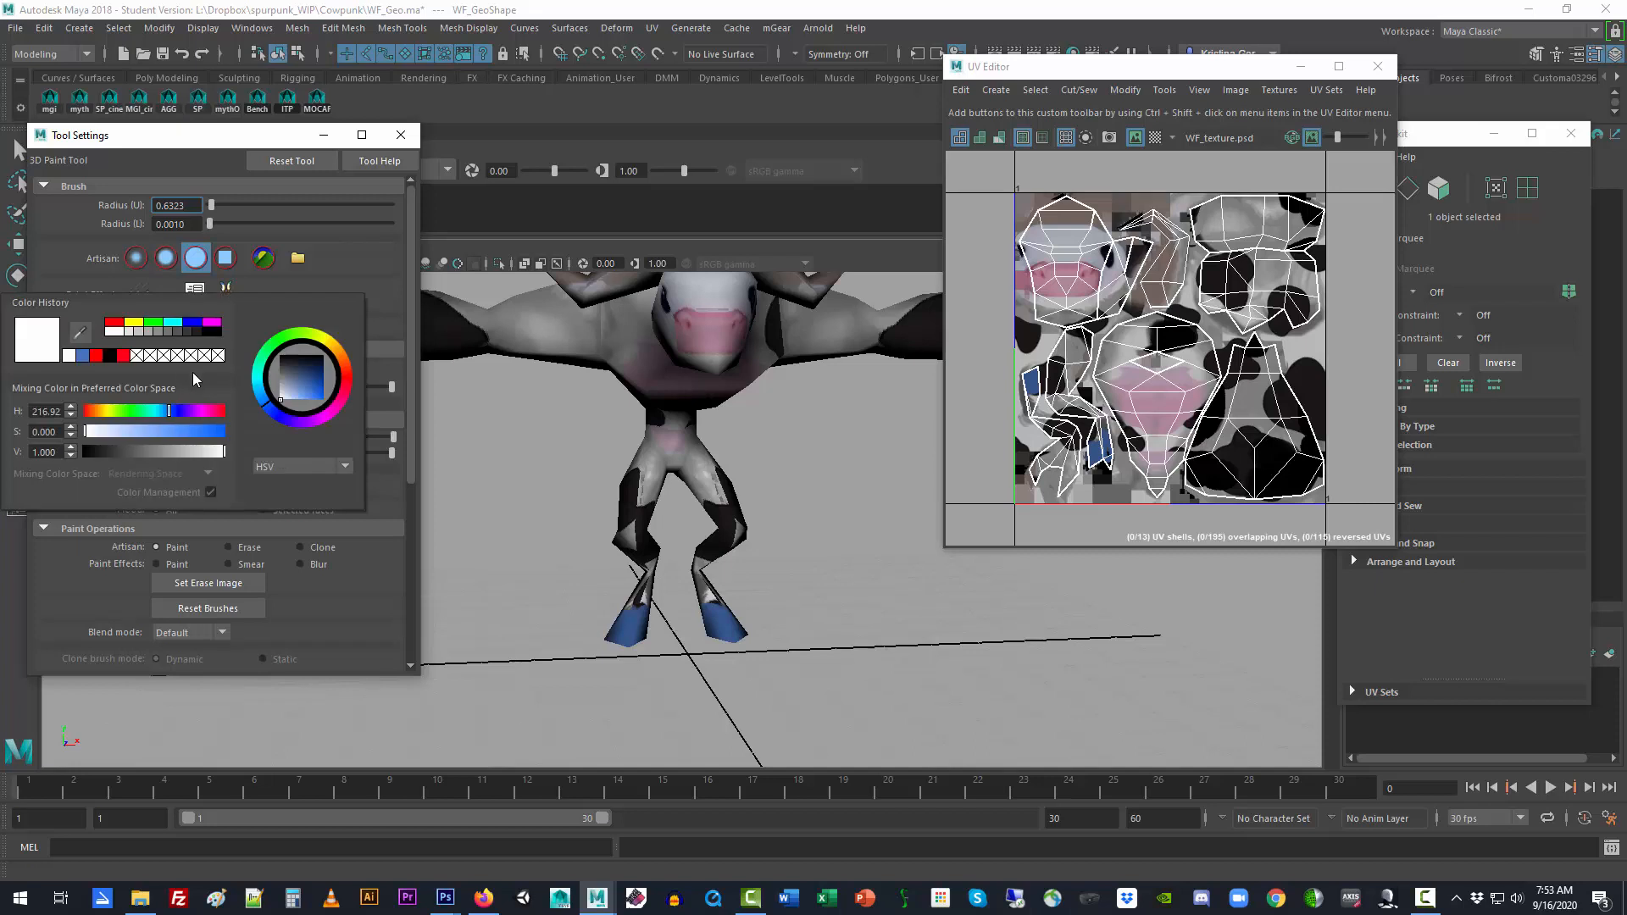
{"action": "left_click", "coordinate": [83, 339]}
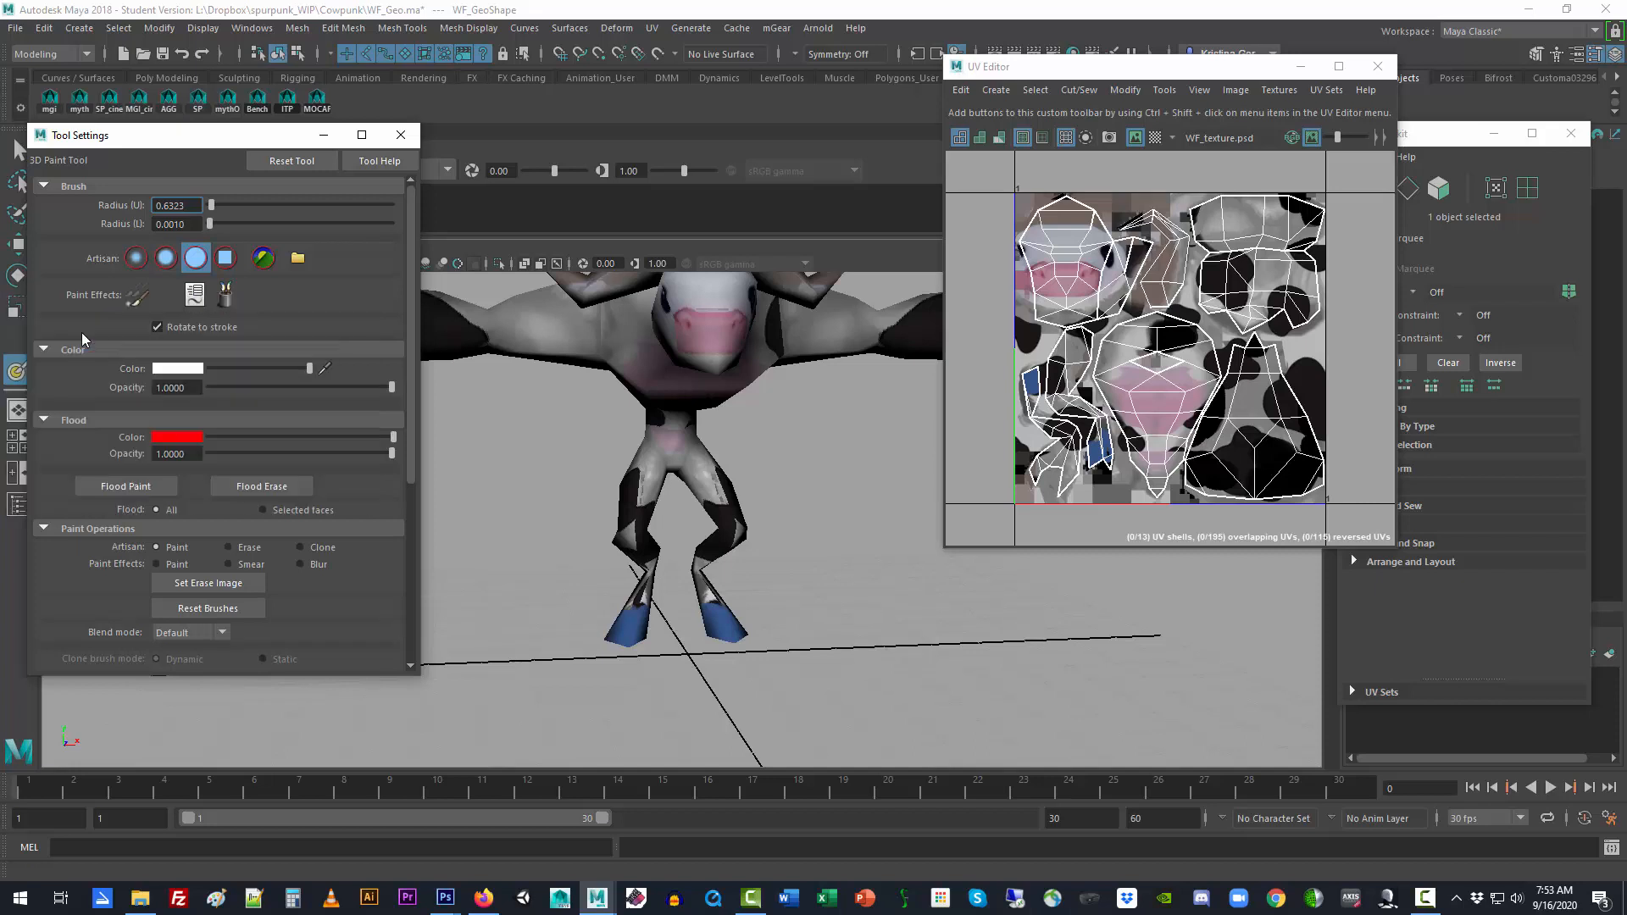
{"action": "left_click", "coordinate": [644, 498]}
{"action": "left_click_drag", "start_coordinate": [638, 541], "coordinate": [555, 552], "text": "alt"}
{"action": "left_click_drag", "start_coordinate": [652, 512], "coordinate": [641, 509]}
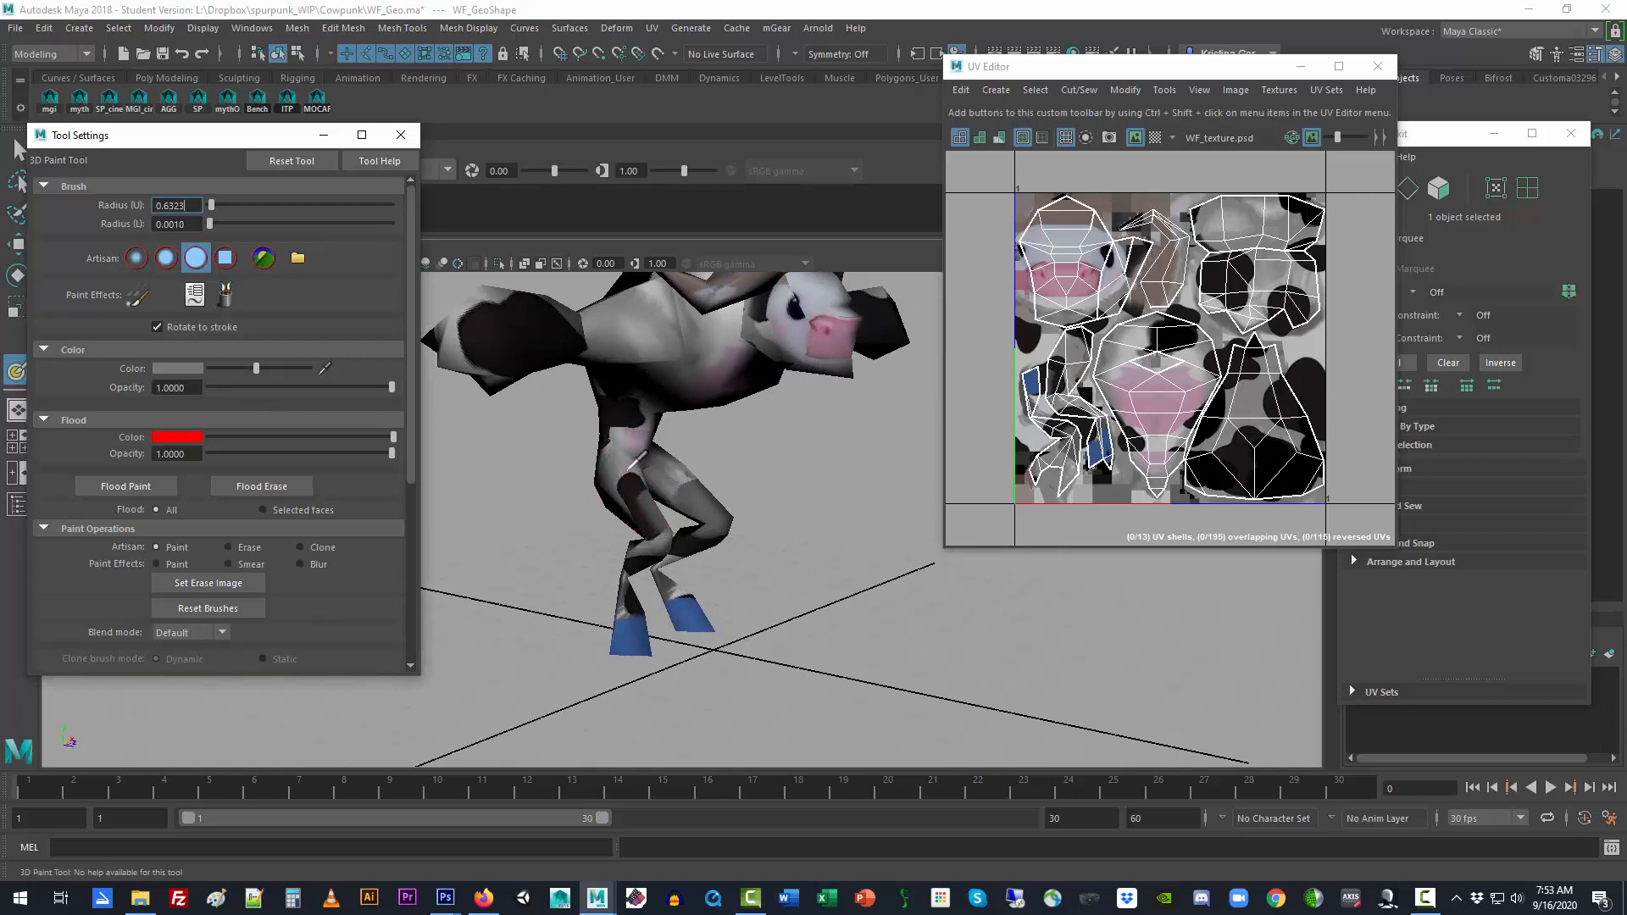
{"action": "left_click", "coordinate": [629, 471]}
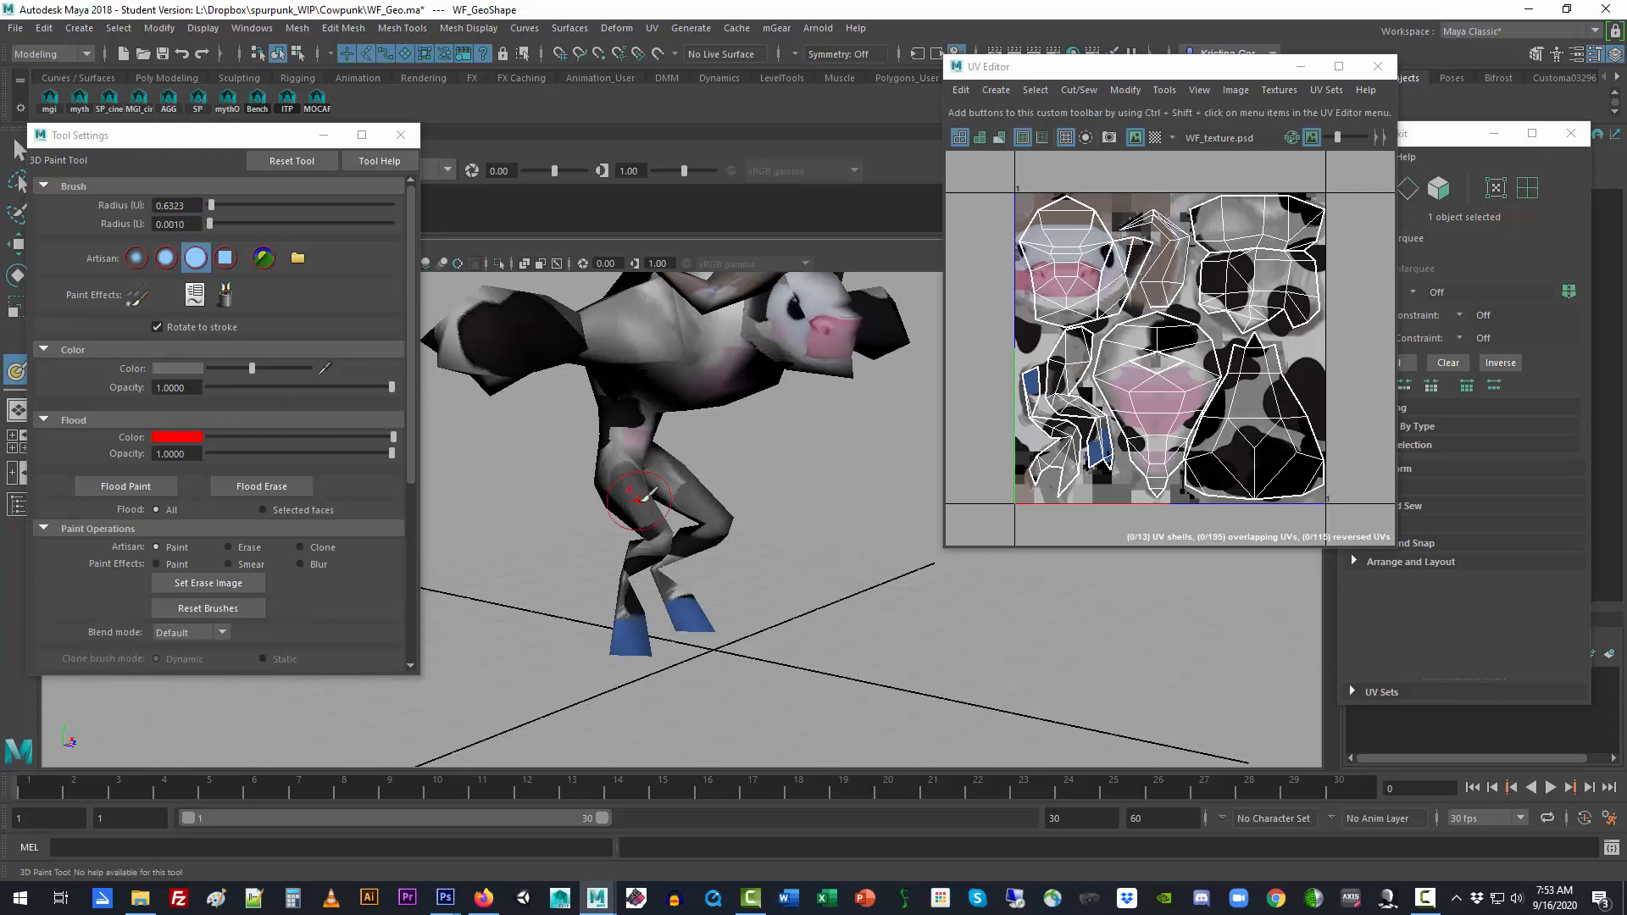
Paint the cow's legs dark grey above the hooves, switching to the Gaussian brush to soften the coverage
{"action": "mouse_move", "coordinate": [627, 513]}
{"action": "left_mouse_down", "text": "alt"}
{"action": "mouse_move", "coordinate": [510, 514]}
{"action": "mouse_move", "coordinate": [506, 537]}
{"action": "mouse_move", "coordinate": [571, 530]}
{"action": "mouse_move", "coordinate": [543, 551]}
{"action": "left_mouse_up", "text": "alt"}
{"action": "mouse_move", "coordinate": [658, 567]}
{"action": "left_mouse_down"}
{"action": "mouse_move", "coordinate": [785, 563]}
{"action": "mouse_move", "coordinate": [661, 526]}
{"action": "left_mouse_up"}
{"action": "left_click", "coordinate": [136, 257]}
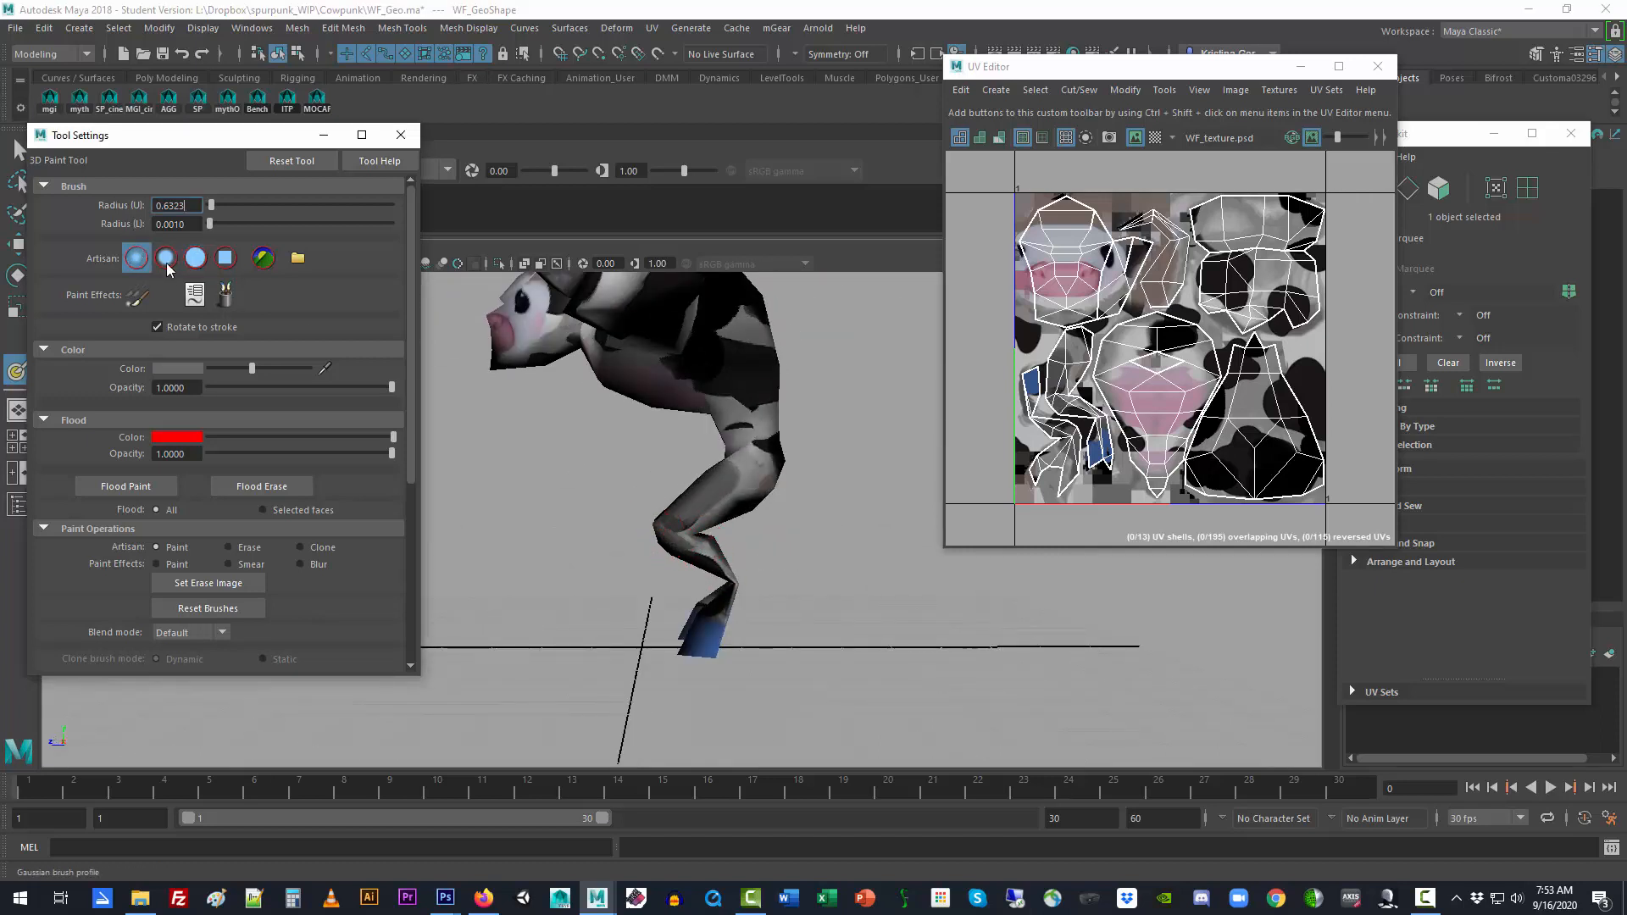
{"action": "left_click_drag", "start_coordinate": [680, 520], "coordinate": [746, 475]}
{"action": "left_click_drag", "start_coordinate": [664, 523], "coordinate": [767, 540], "text": "alt"}
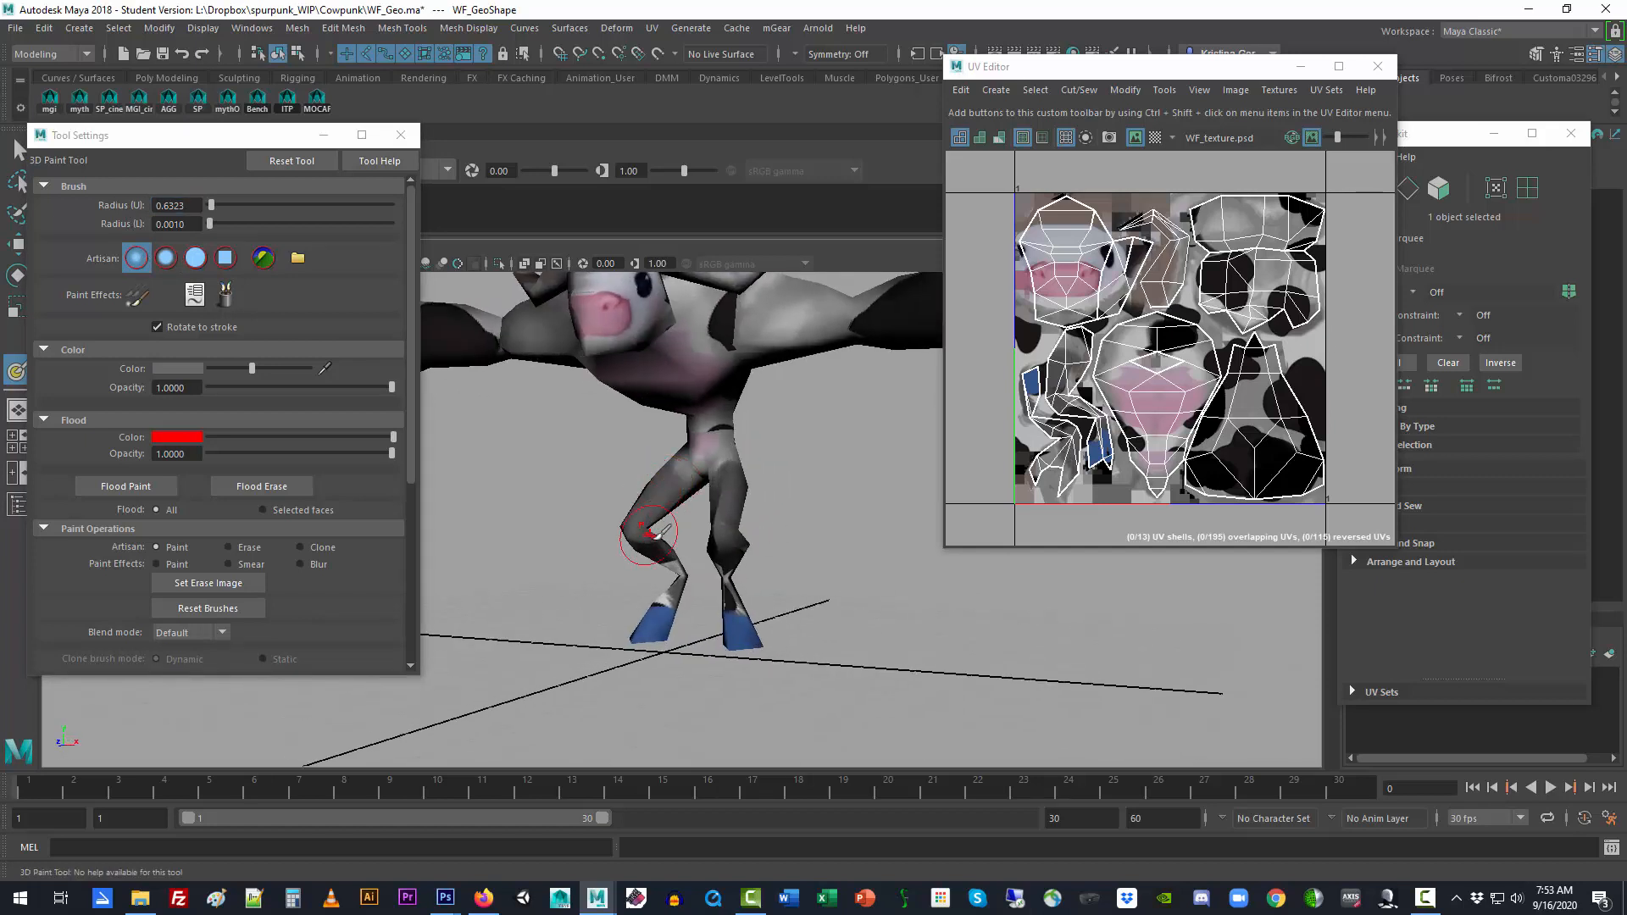
{"action": "left_click_drag", "start_coordinate": [639, 579], "coordinate": [725, 564], "text": "alt"}
{"action": "scroll", "coordinate": [650, 525], "scroll_direction": "up", "scroll_amount": 4}
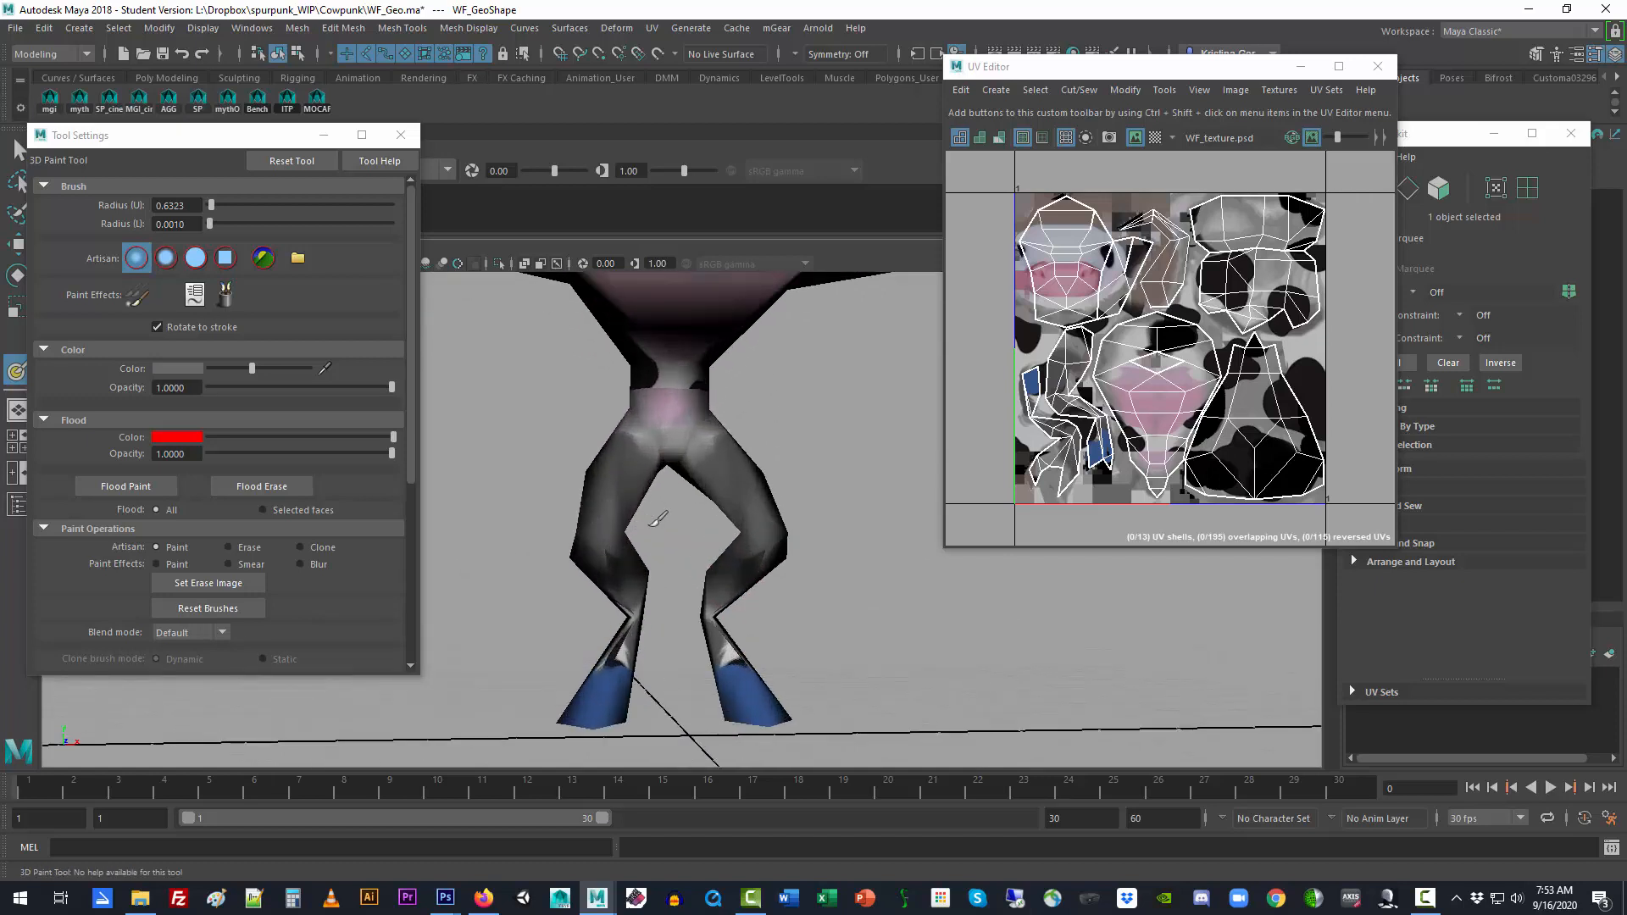
Change the paint color to black and reduce the upper brush radius to 0.2 for detail at the hips
{"action": "middle_click_drag", "start_coordinate": [651, 450], "coordinate": [671, 582], "text": "alt"}
{"action": "left_click_drag", "start_coordinate": [668, 587], "coordinate": [728, 591], "text": "alt"}
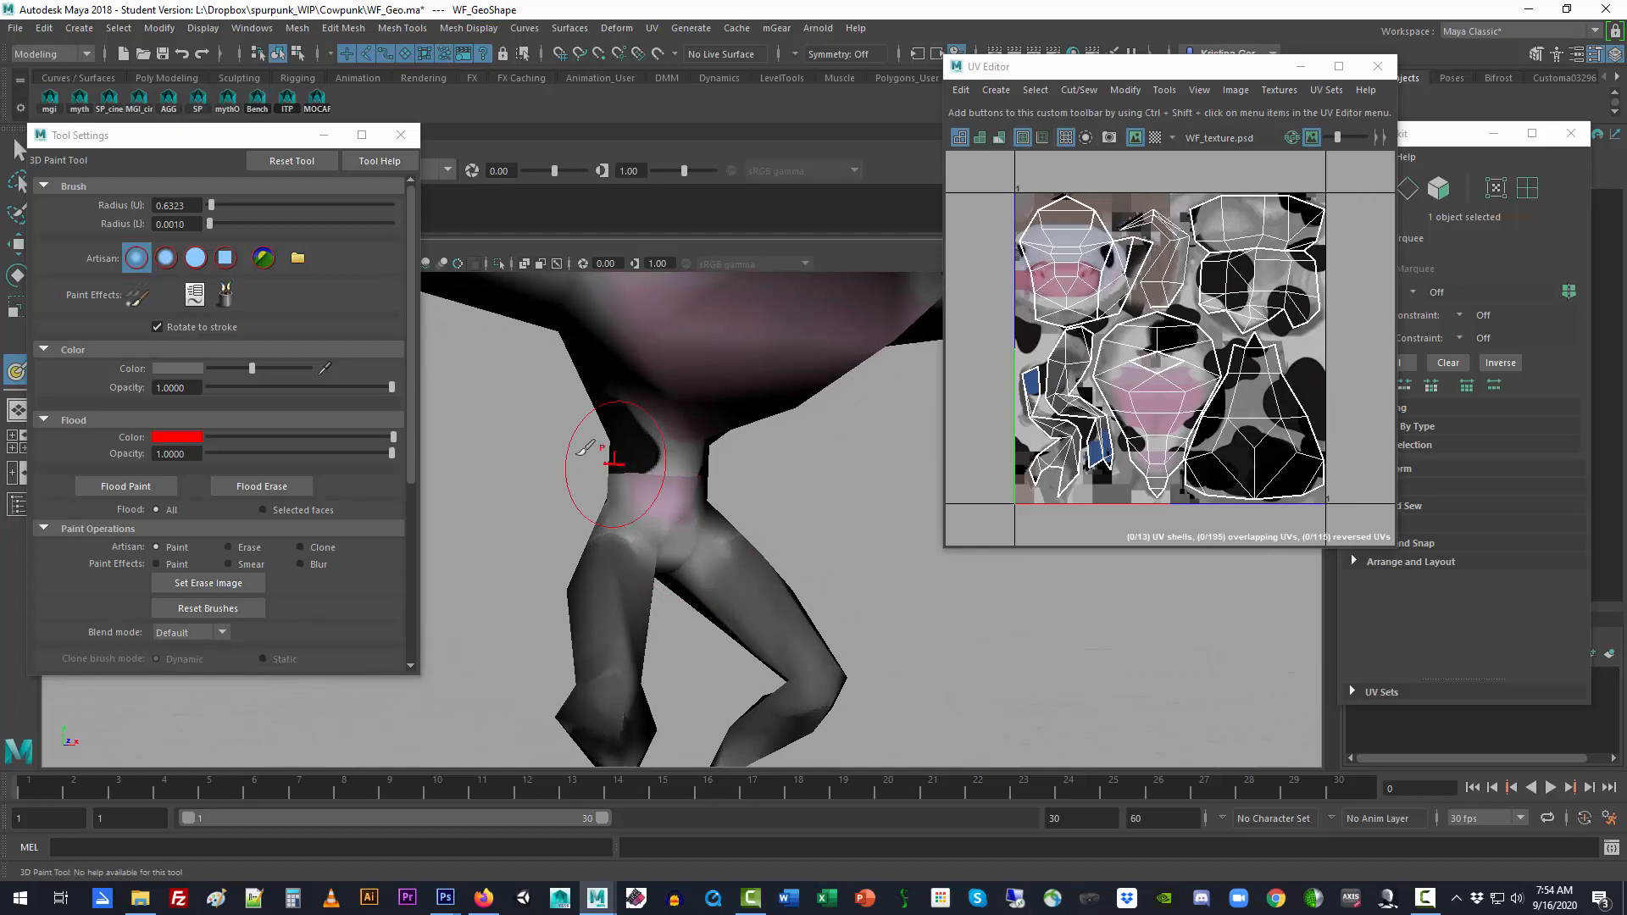
{"action": "left_click", "coordinate": [185, 367]}
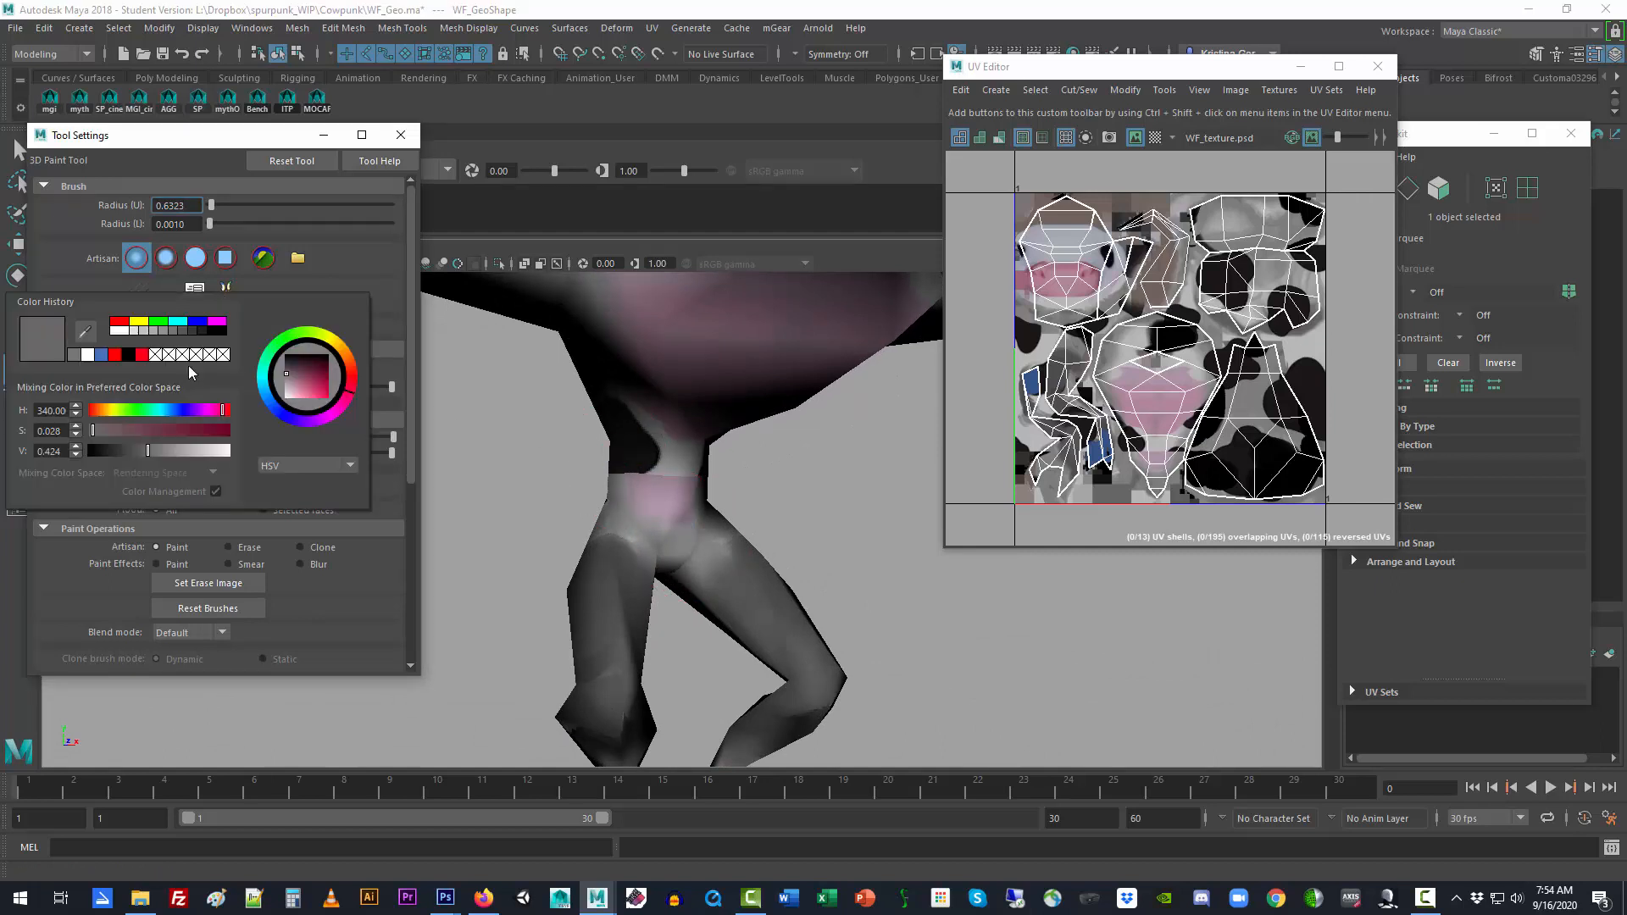
{"action": "left_click", "coordinate": [133, 355]}
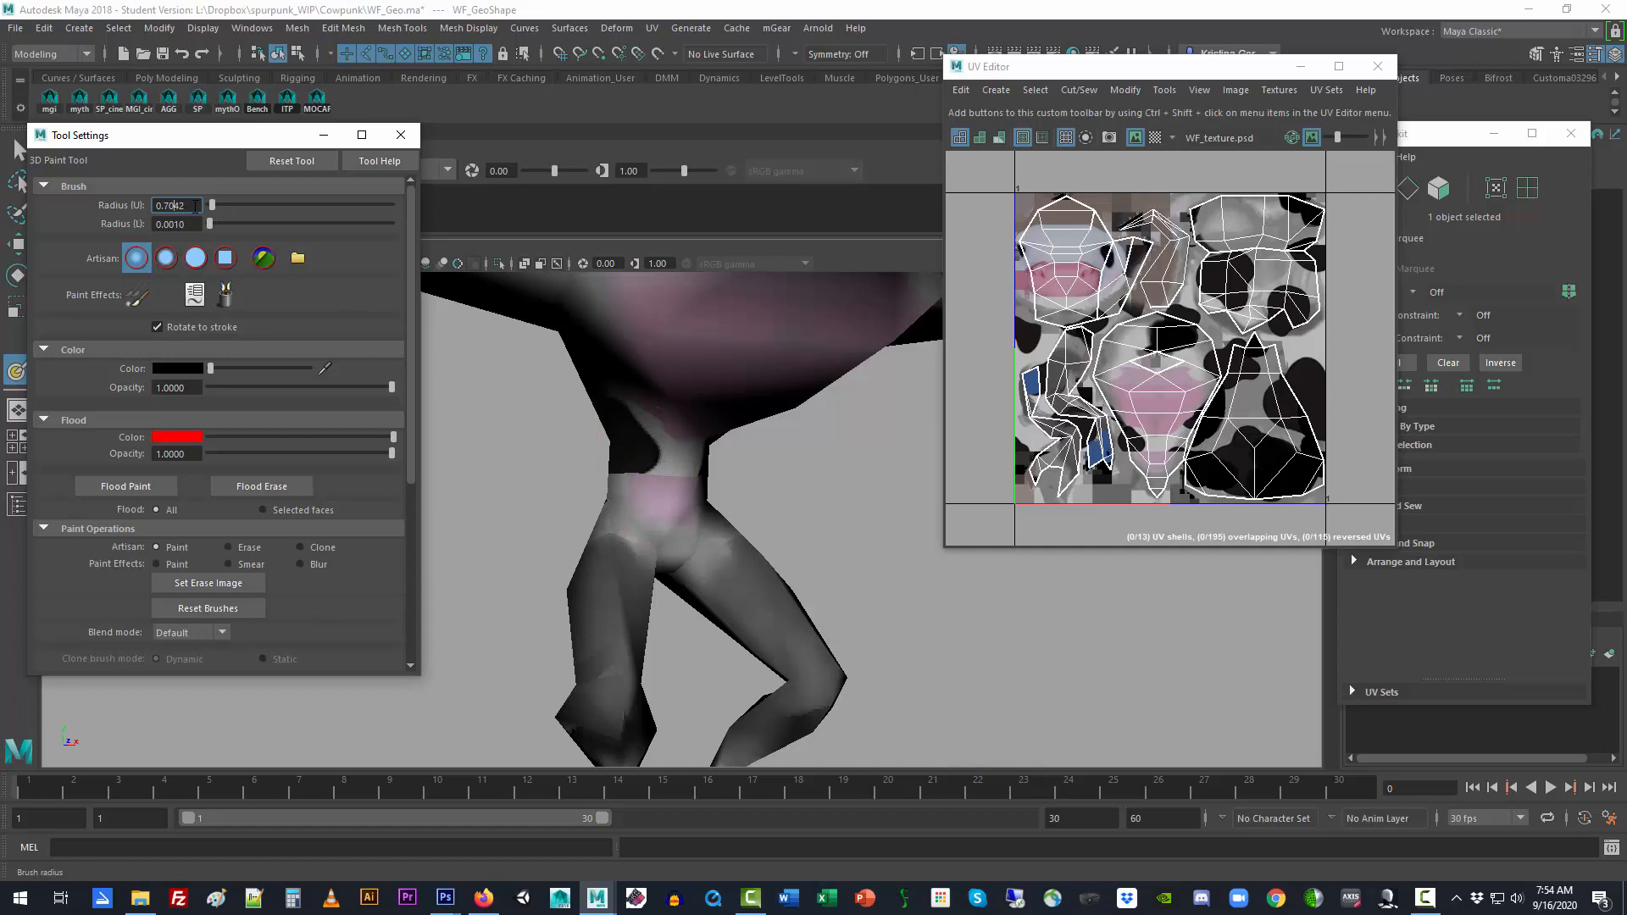
{"action": "key", "text": "Return"}
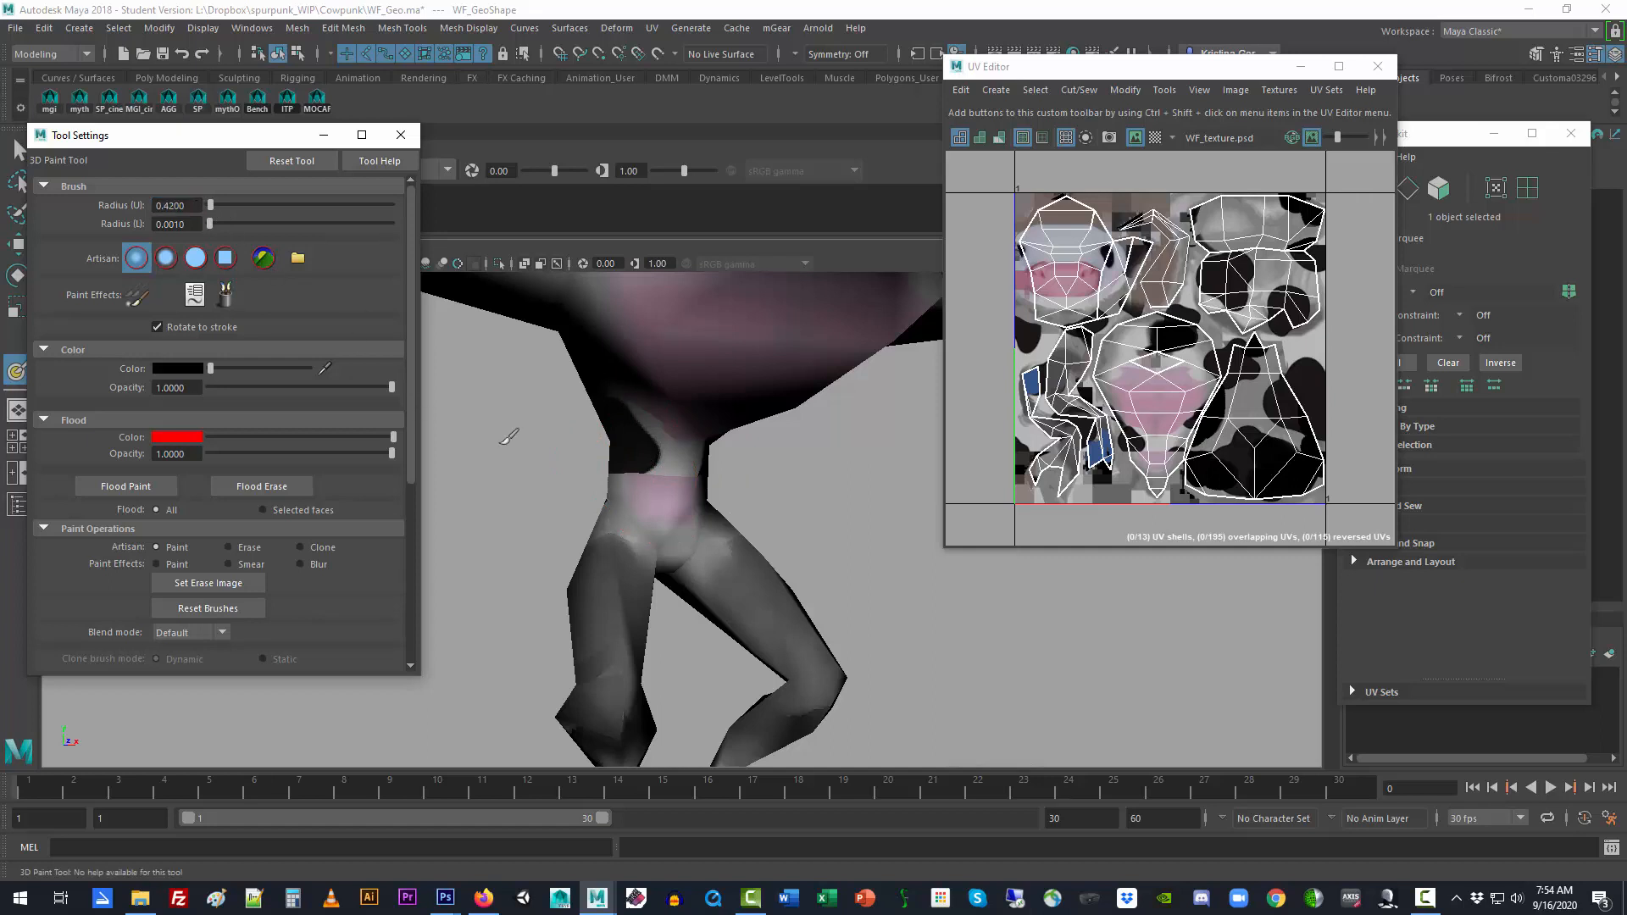
{"action": "left_click", "coordinate": [171, 206]}
{"action": "key", "text": "Return"}
Paint small black patches on both sides of the cow's waist and inspect the belly from below
{"action": "left_click", "coordinate": [632, 477]}
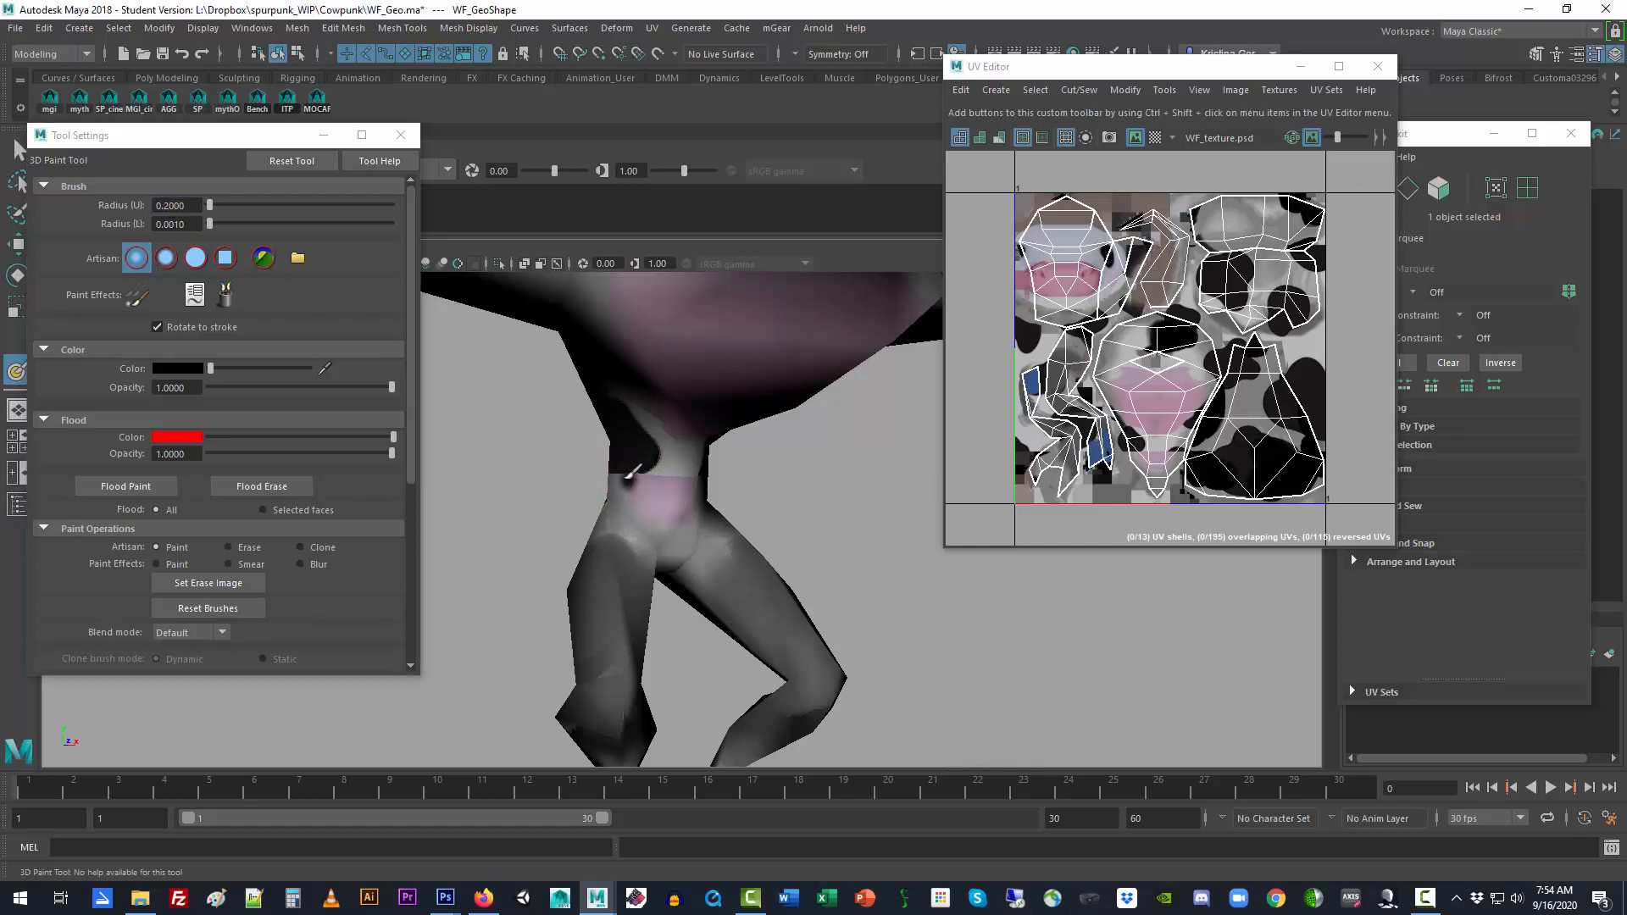
{"action": "left_click_drag", "start_coordinate": [640, 477], "coordinate": [631, 467]}
{"action": "mouse_move", "coordinate": [652, 473]}
{"action": "left_mouse_down"}
{"action": "mouse_move", "coordinate": [755, 492]}
{"action": "mouse_move", "coordinate": [672, 447]}
{"action": "mouse_move", "coordinate": [636, 455]}
{"action": "mouse_move", "coordinate": [718, 449]}
{"action": "mouse_move", "coordinate": [745, 472]}
{"action": "mouse_move", "coordinate": [723, 454]}
{"action": "mouse_move", "coordinate": [691, 463]}
{"action": "left_mouse_up"}
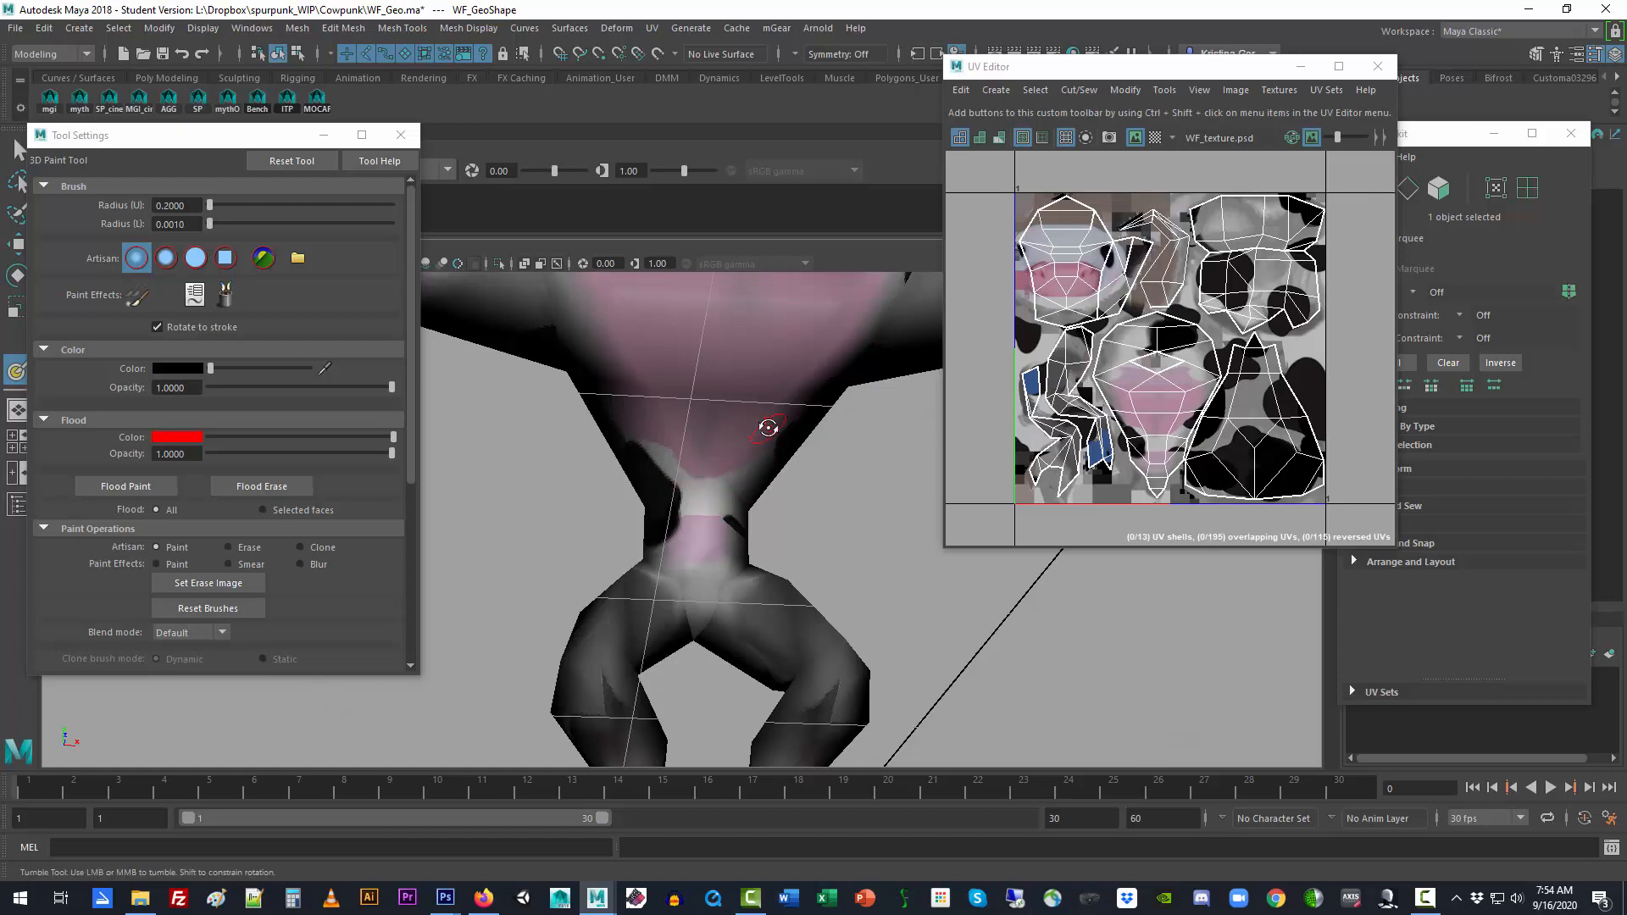
{"action": "mouse_move", "coordinate": [766, 427]}
{"action": "left_mouse_down", "text": "alt"}
{"action": "mouse_move", "coordinate": [723, 410]}
{"action": "mouse_move", "coordinate": [724, 517]}
{"action": "left_mouse_up", "text": "alt"}
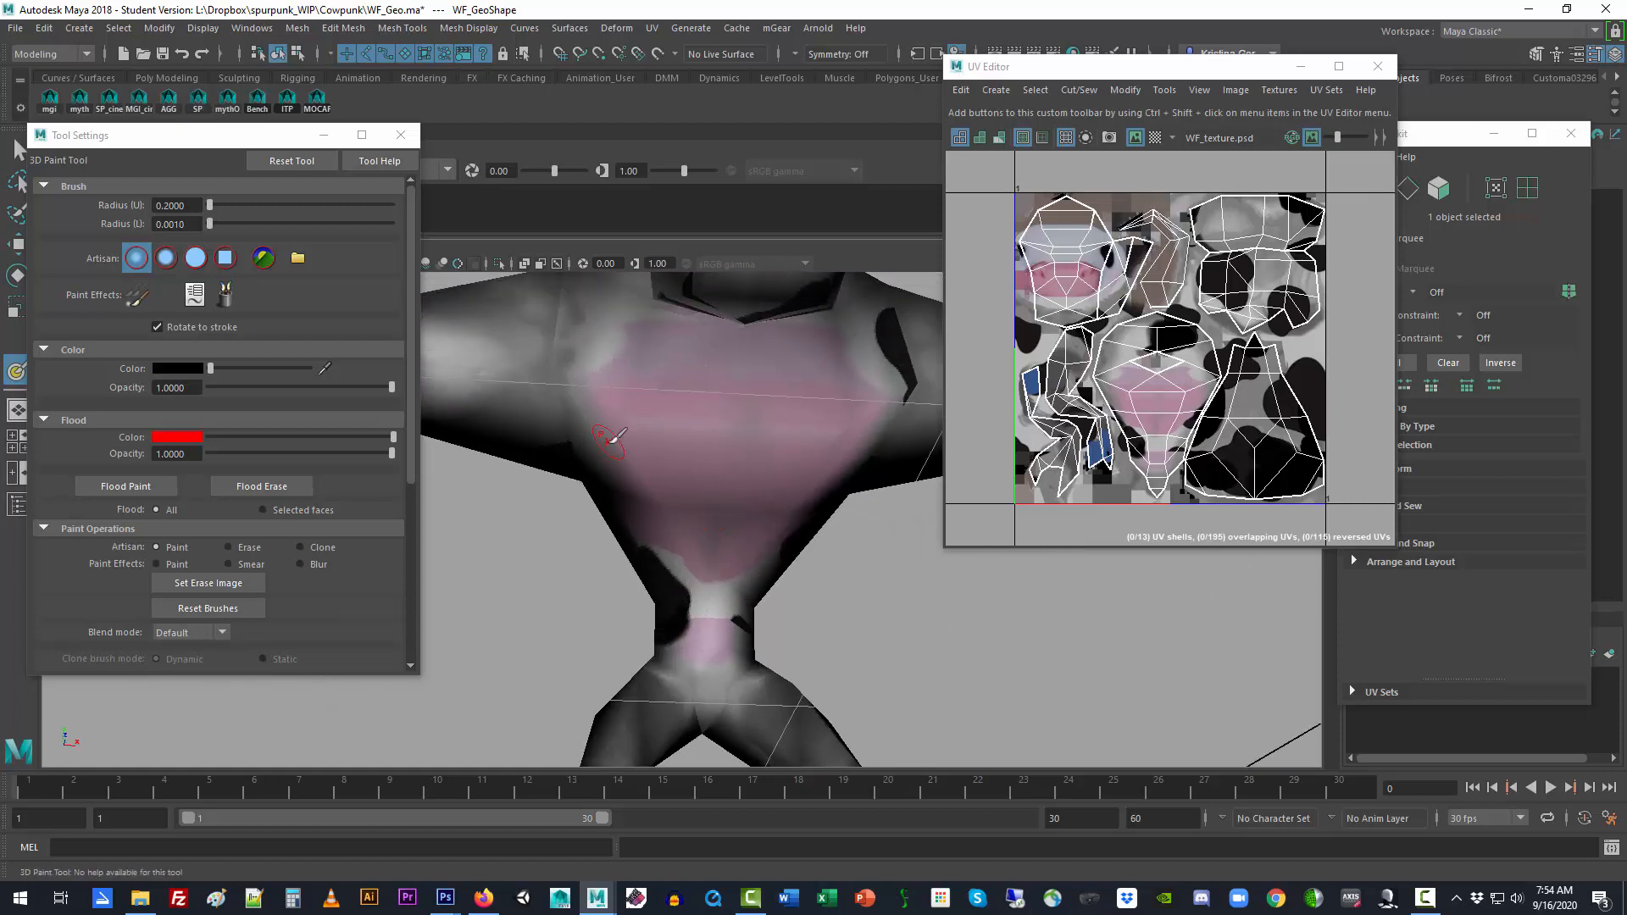
{"action": "mouse_move", "coordinate": [643, 429]}
{"action": "left_mouse_down", "text": "alt"}
{"action": "mouse_move", "coordinate": [686, 451]}
{"action": "mouse_move", "coordinate": [651, 432]}
{"action": "left_mouse_up", "text": "alt"}
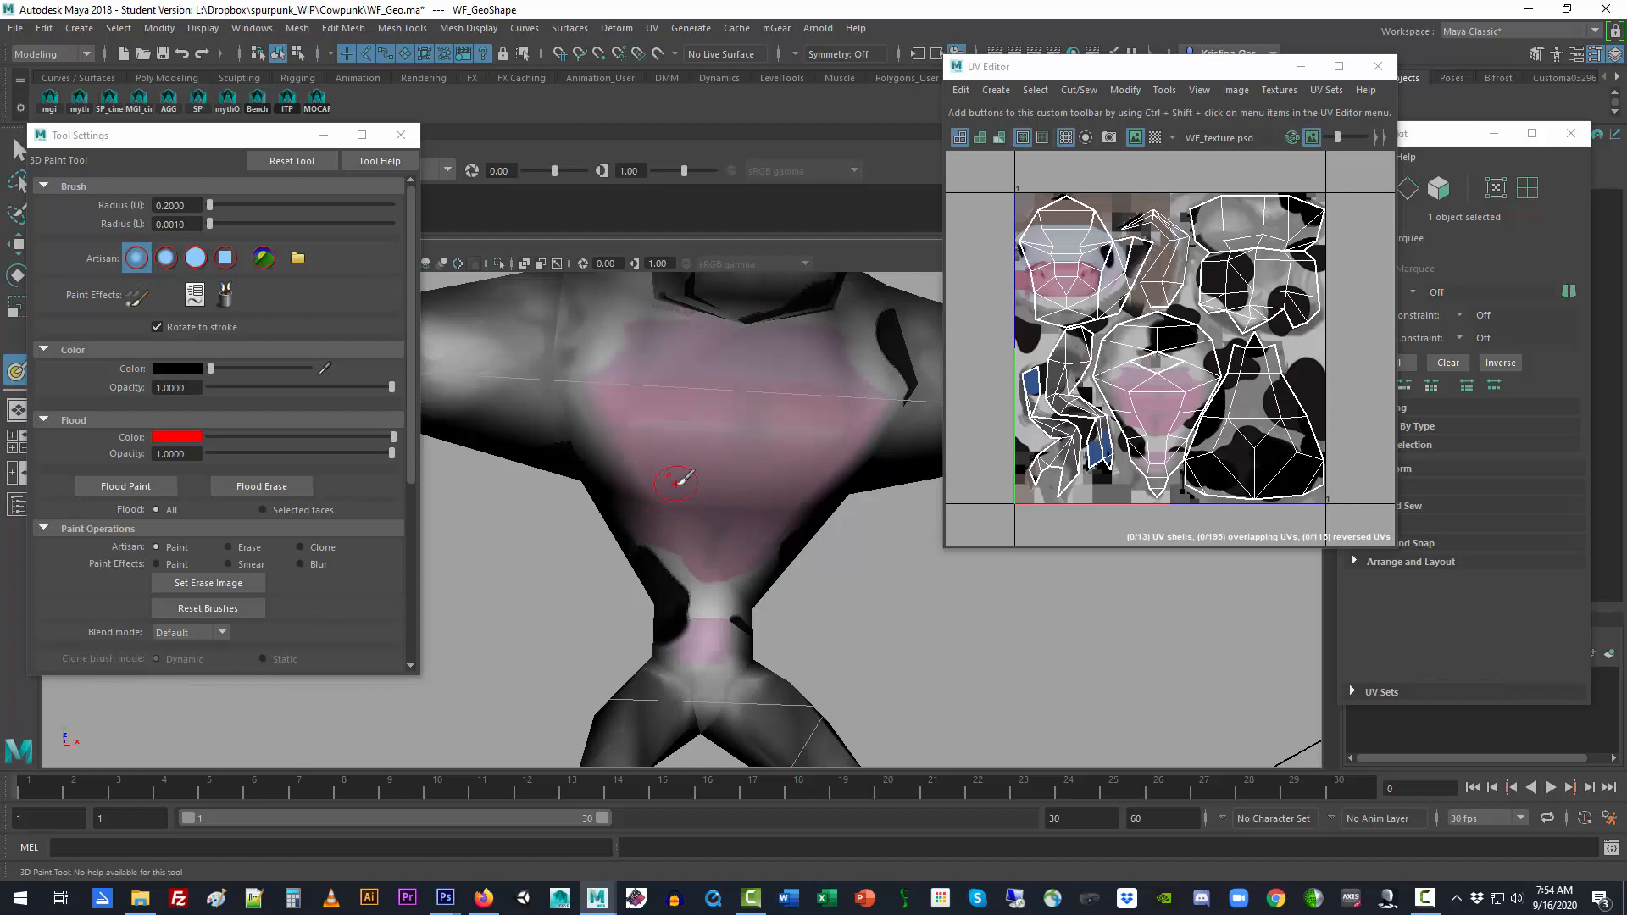
Sample a light grey from the cow's neck and paint it over the dark area behind the head
{"action": "left_click_drag", "start_coordinate": [701, 457], "coordinate": [811, 625], "text": "alt"}
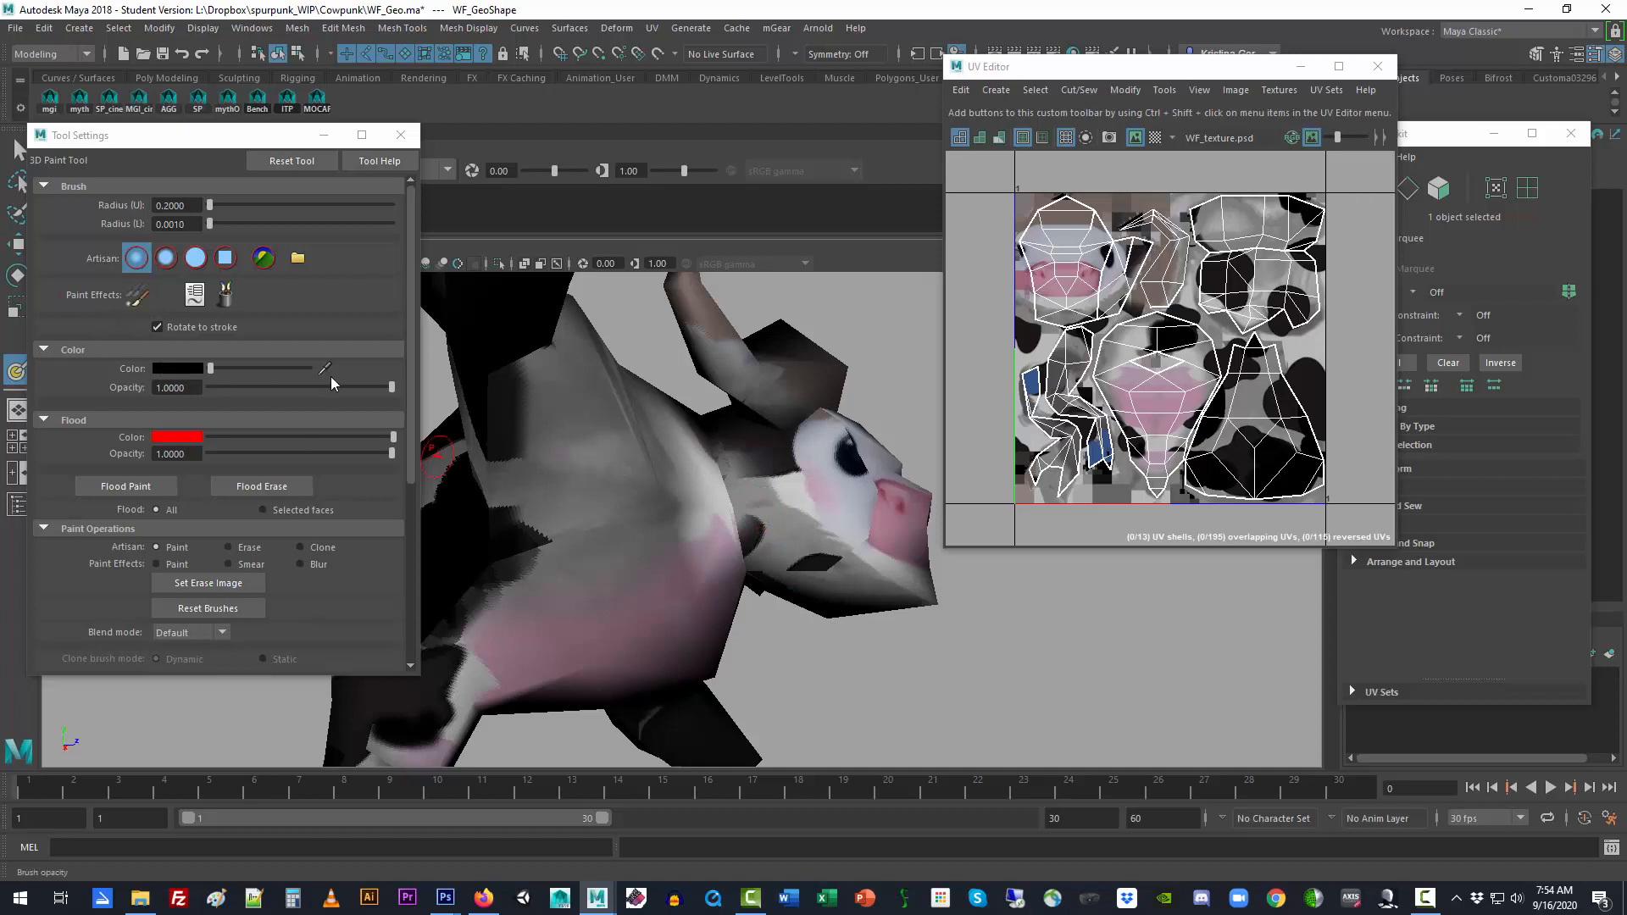
{"action": "left_click", "coordinate": [743, 499]}
{"action": "left_click_drag", "start_coordinate": [762, 517], "coordinate": [724, 565], "text": "alt"}
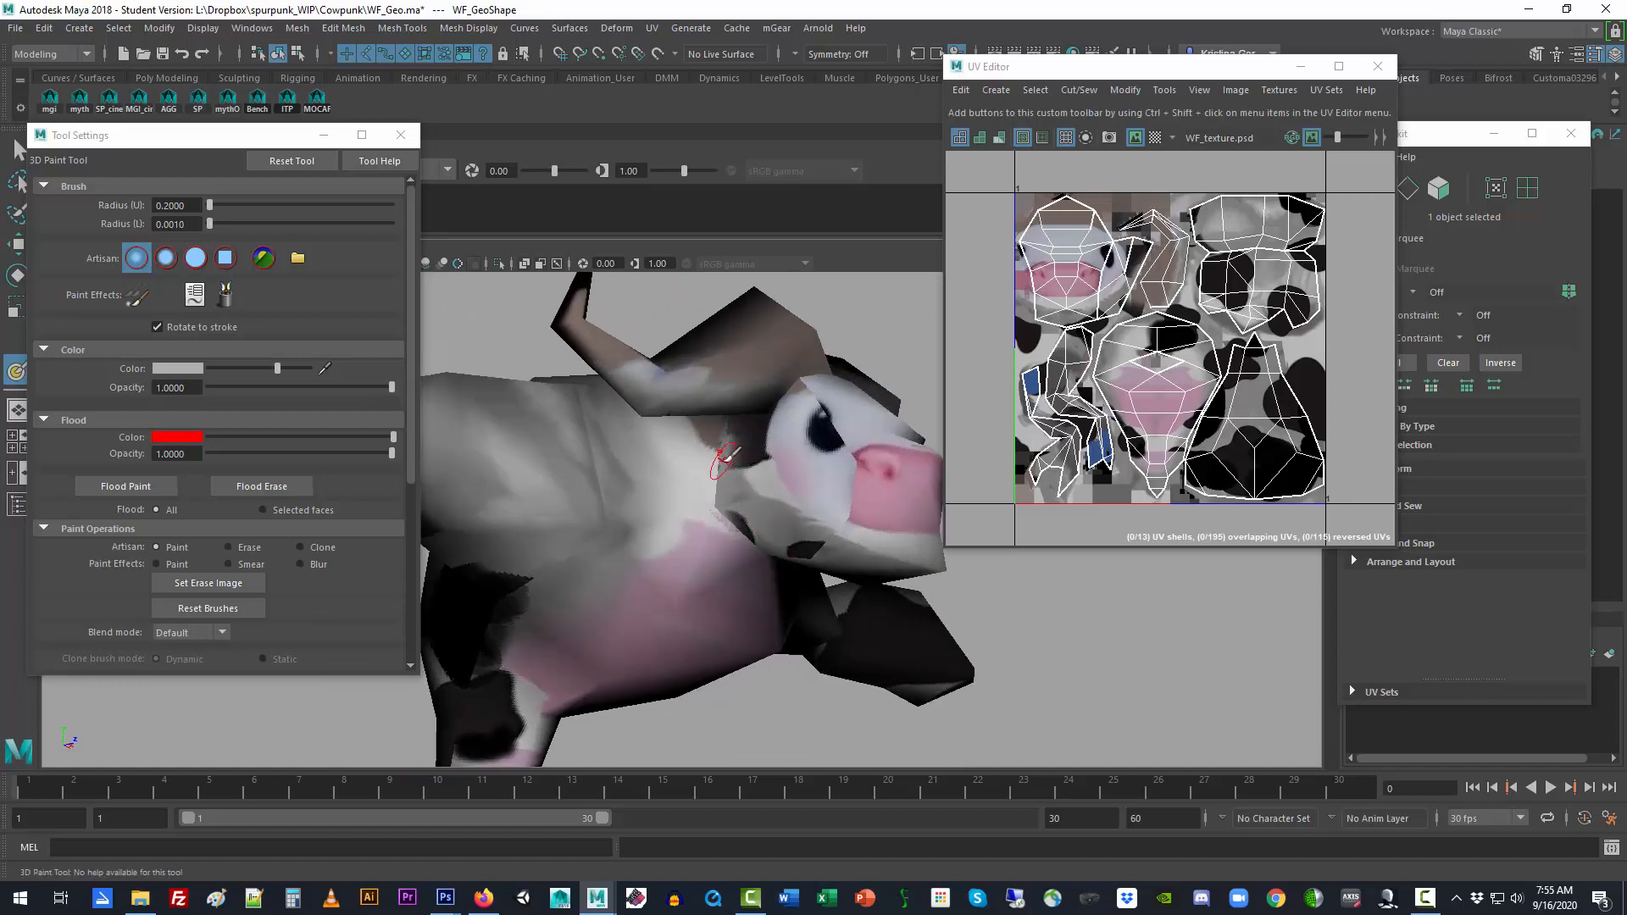
{"action": "mouse_move", "coordinate": [722, 476]}
{"action": "left_mouse_down"}
{"action": "mouse_move", "coordinate": [746, 533]}
{"action": "mouse_move", "coordinate": [708, 462]}
{"action": "mouse_move", "coordinate": [686, 468]}
{"action": "mouse_move", "coordinate": [683, 436]}
{"action": "mouse_move", "coordinate": [736, 508]}
{"action": "mouse_move", "coordinate": [682, 453]}
{"action": "left_mouse_up"}
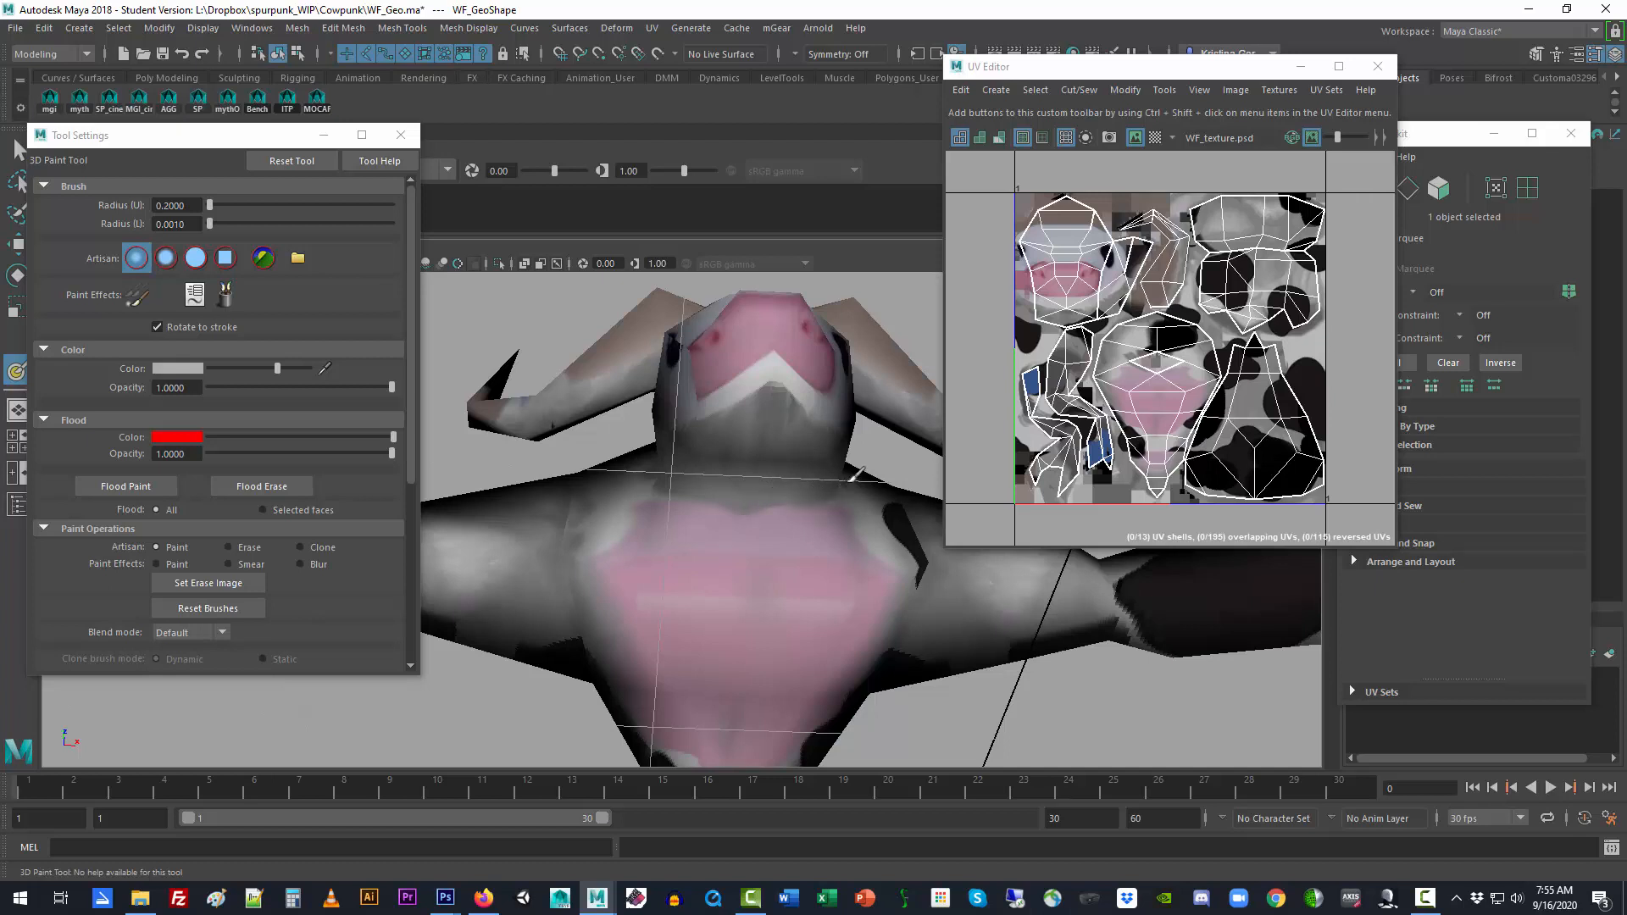
Undo the last stroke and paint the light grey over the neck's other side and the black shoulder patch
{"action": "mouse_move", "coordinate": [856, 472]}
{"action": "left_mouse_down", "text": "alt"}
{"action": "mouse_move", "coordinate": [722, 494]}
{"action": "mouse_move", "coordinate": [722, 405]}
{"action": "left_mouse_up", "text": "alt"}
{"action": "key", "text": "ctrl+z"}
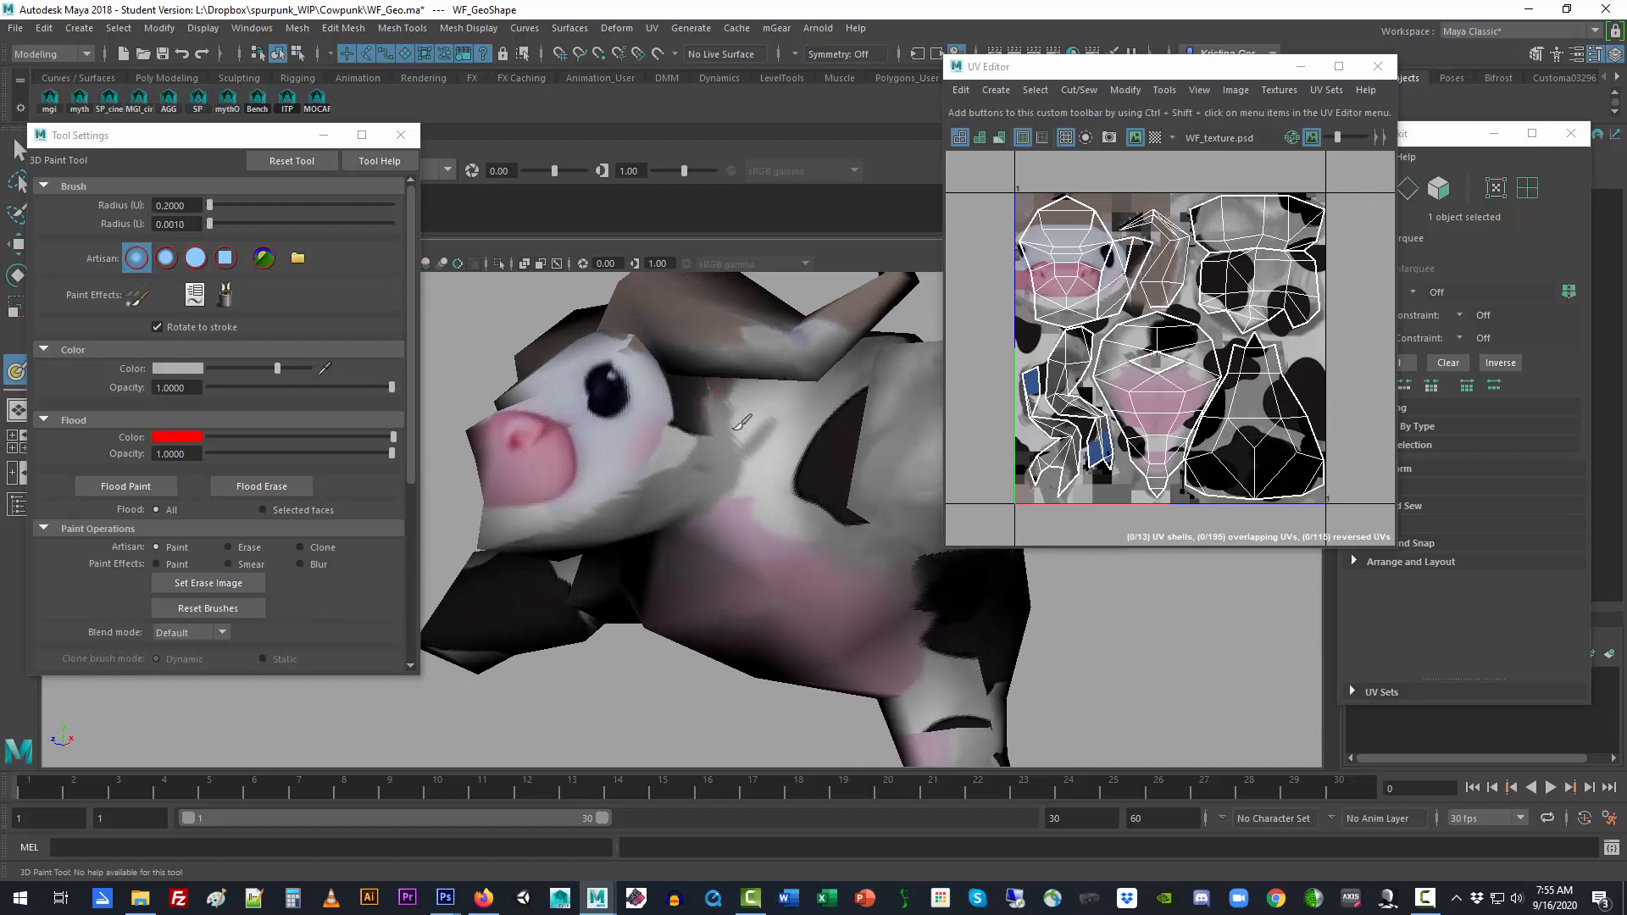
{"action": "mouse_move", "coordinate": [735, 434]}
{"action": "left_mouse_down"}
{"action": "mouse_move", "coordinate": [745, 466]}
{"action": "mouse_move", "coordinate": [838, 480]}
{"action": "mouse_move", "coordinate": [764, 474]}
{"action": "mouse_move", "coordinate": [712, 521]}
{"action": "left_mouse_up"}
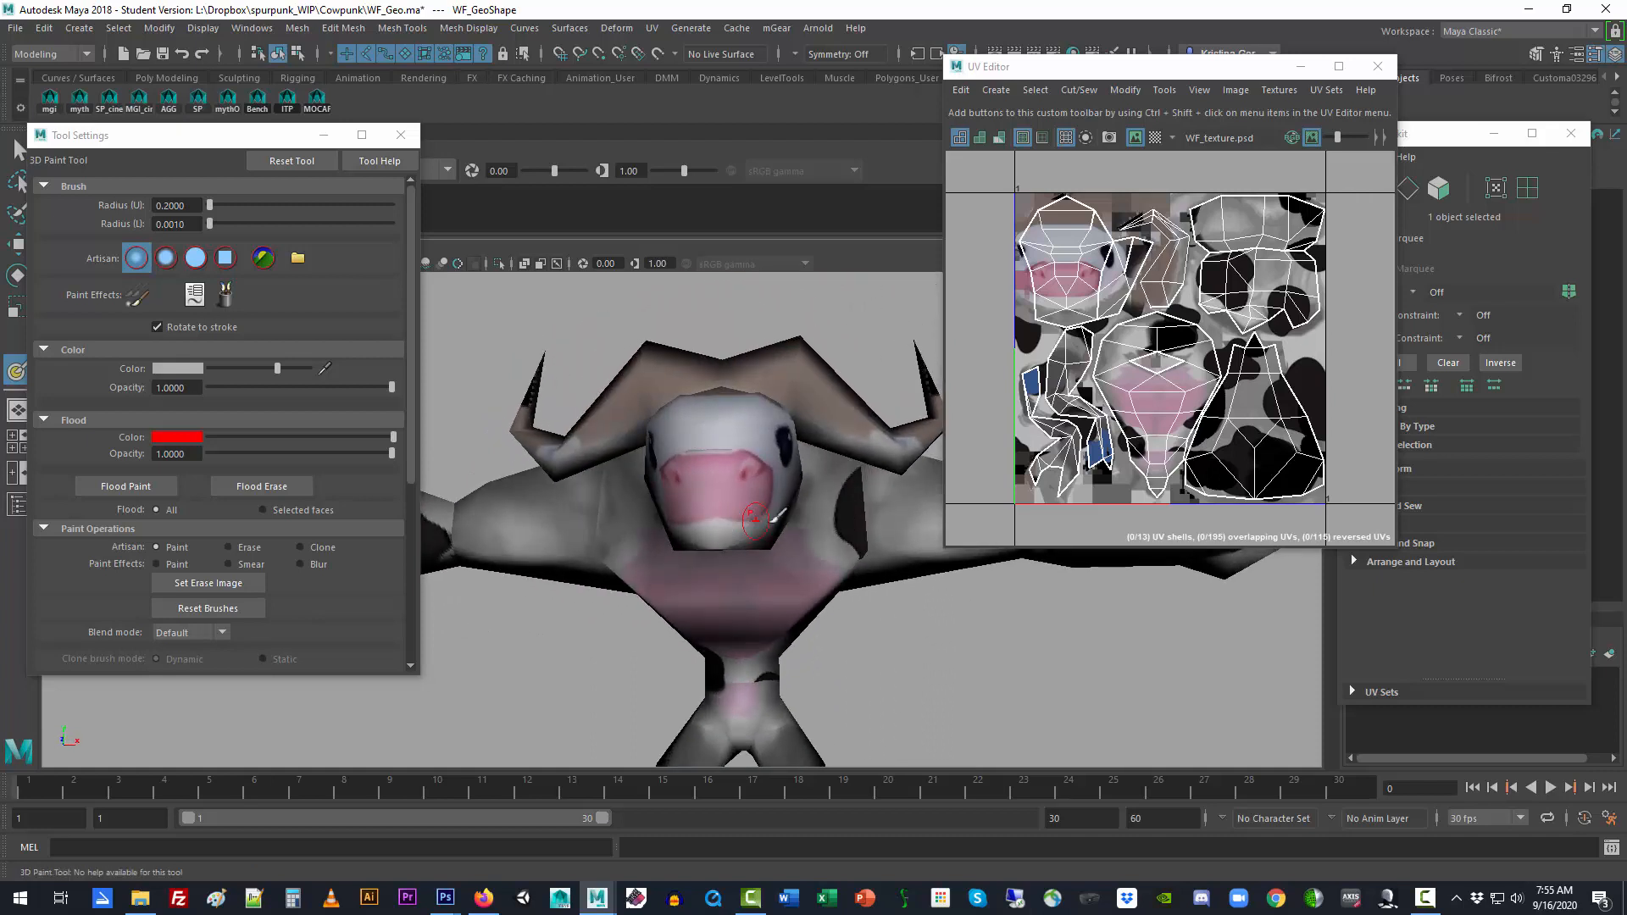
{"action": "middle_click_drag", "start_coordinate": [712, 521], "coordinate": [653, 522], "text": "alt"}
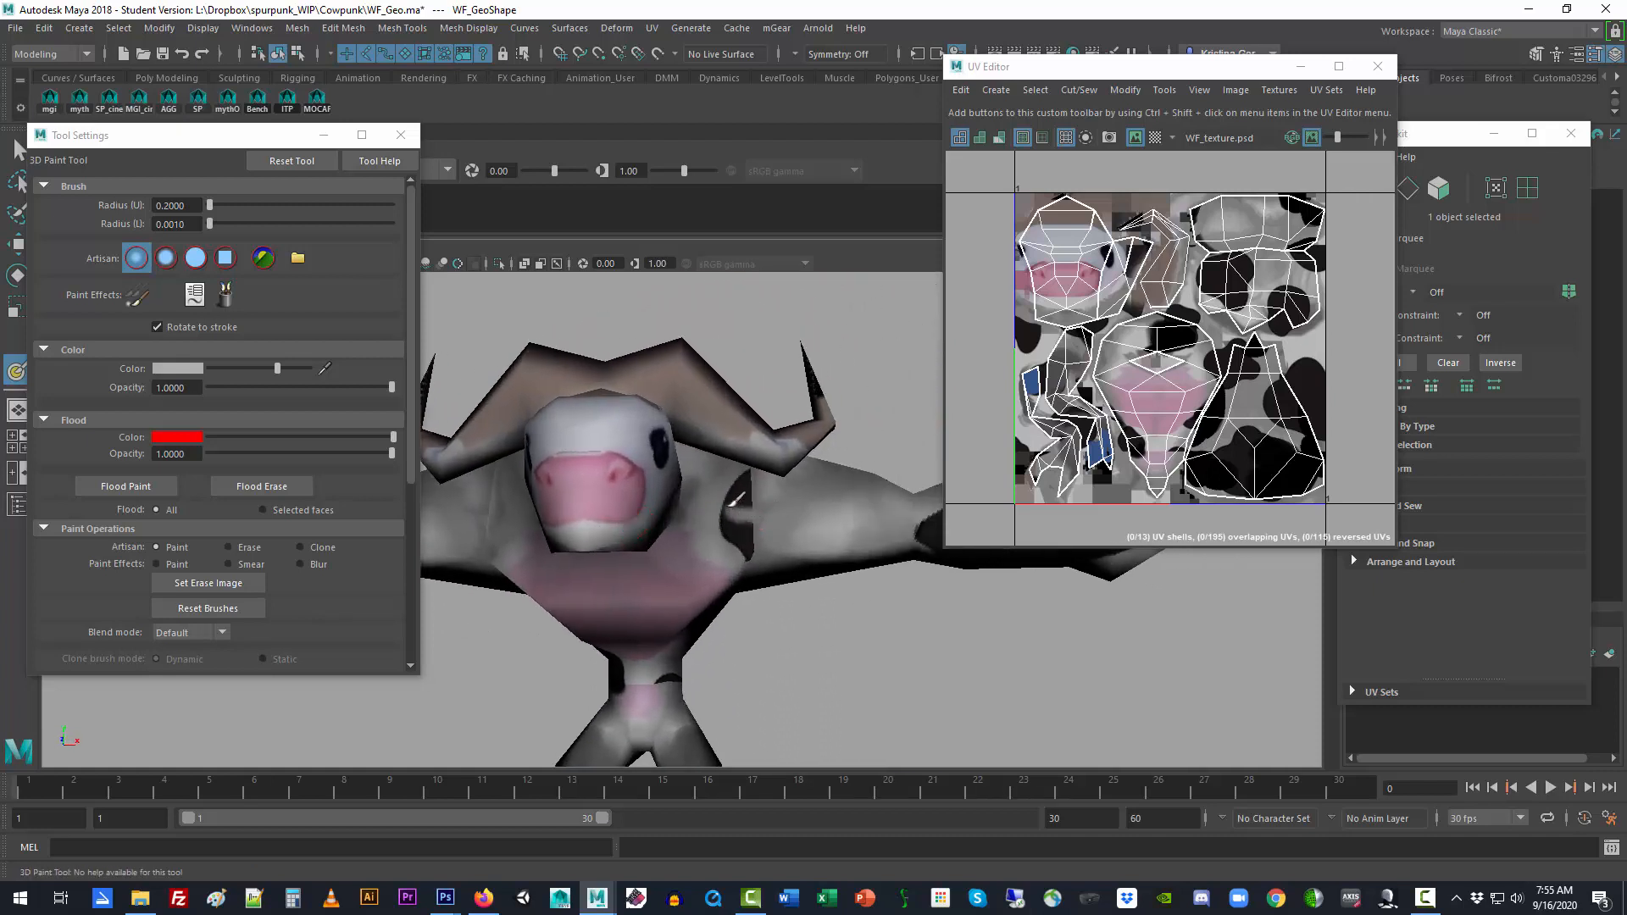
{"action": "mouse_move", "coordinate": [734, 500]}
{"action": "left_mouse_down"}
{"action": "mouse_move", "coordinate": [755, 471]}
{"action": "mouse_move", "coordinate": [751, 517]}
{"action": "mouse_move", "coordinate": [760, 500]}
{"action": "mouse_move", "coordinate": [731, 524]}
{"action": "mouse_move", "coordinate": [717, 502]}
{"action": "mouse_move", "coordinate": [745, 512]}
{"action": "mouse_move", "coordinate": [668, 442]}
{"action": "left_mouse_up"}
{"action": "mouse_move", "coordinate": [623, 534]}
{"action": "left_mouse_down", "text": "alt"}
{"action": "mouse_move", "coordinate": [676, 554]}
{"action": "mouse_move", "coordinate": [742, 526]}
{"action": "mouse_move", "coordinate": [752, 538]}
{"action": "mouse_move", "coordinate": [726, 547]}
{"action": "left_mouse_up", "text": "alt"}
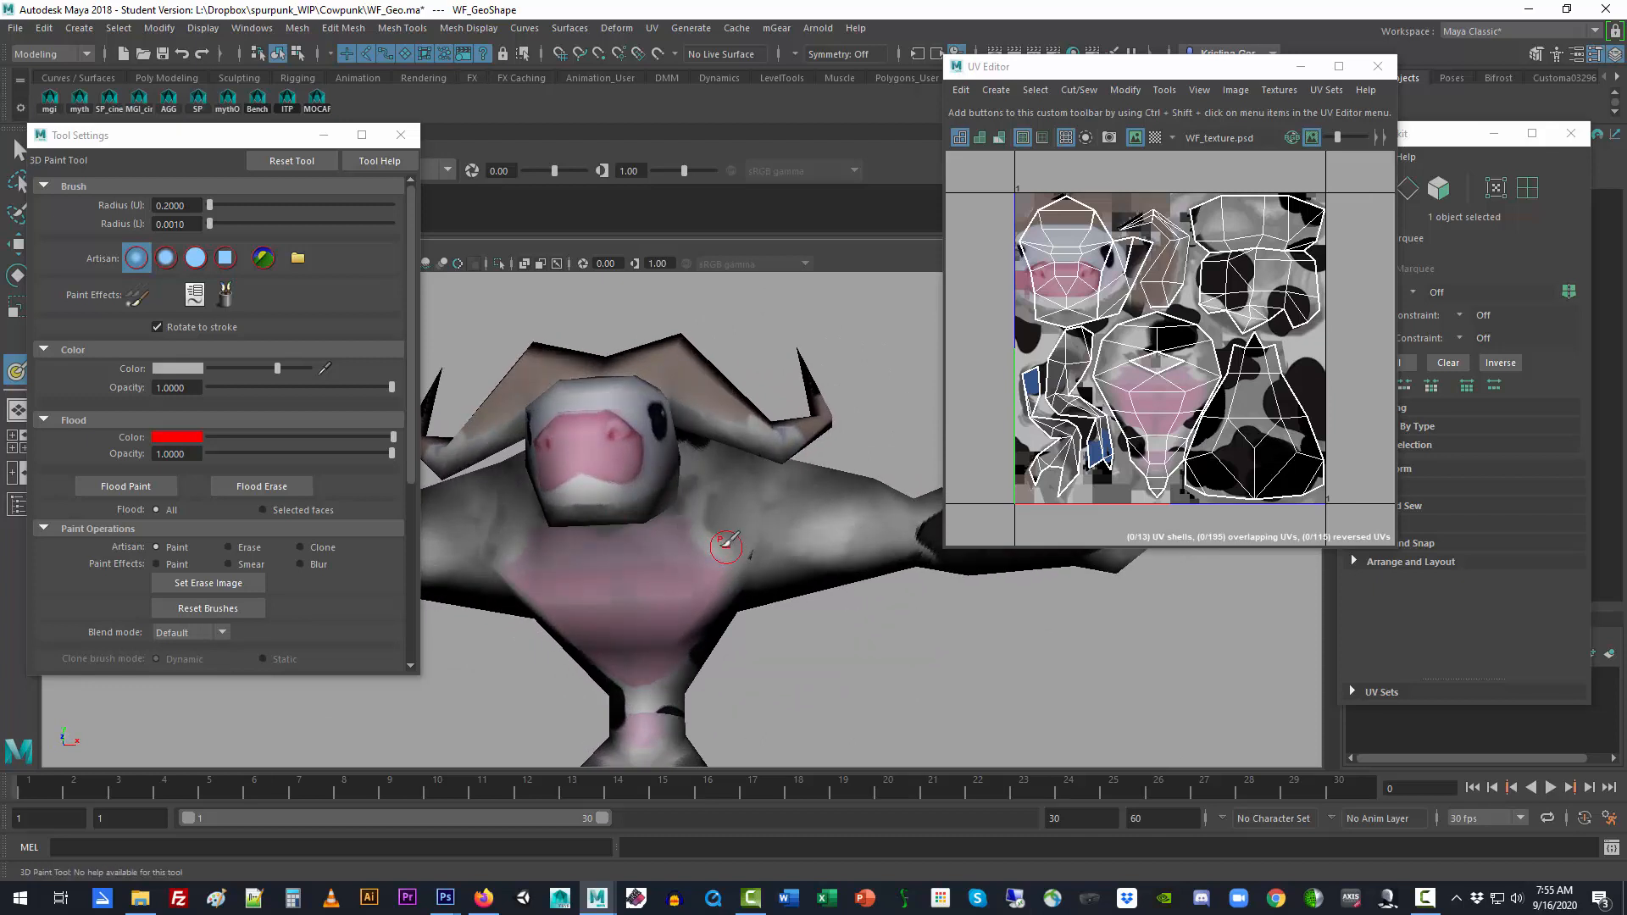
Save the painted textures to disk from the 3D Paint Tool settings
{"action": "scroll", "coordinate": [298, 612], "scroll_direction": "down", "scroll_amount": 5}
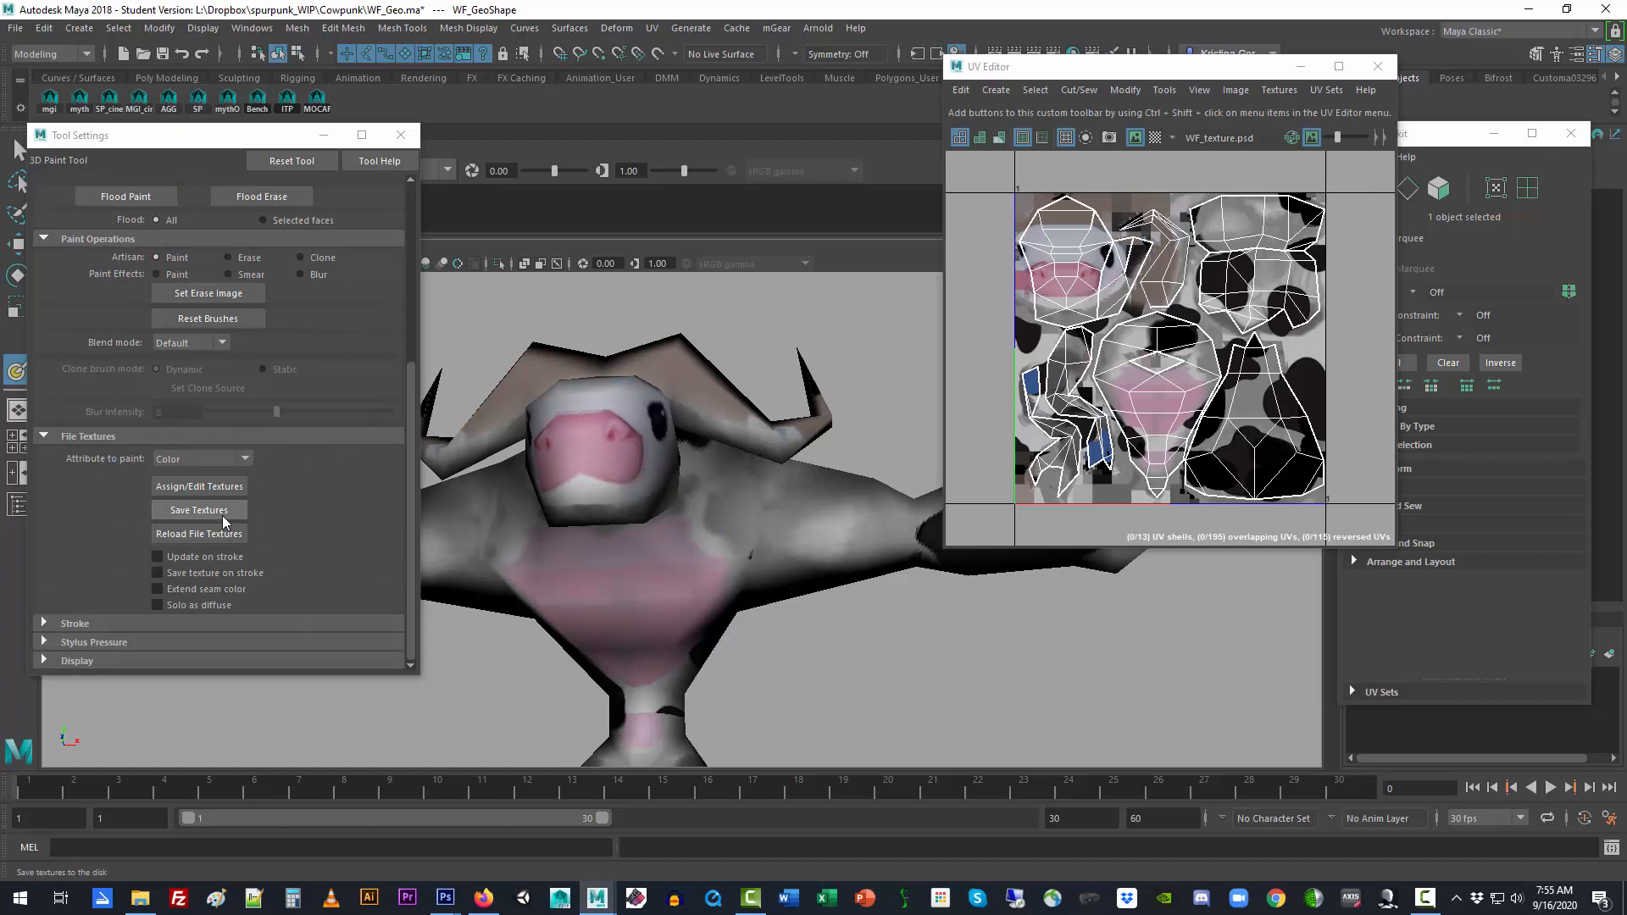
{"action": "left_click", "coordinate": [224, 514]}
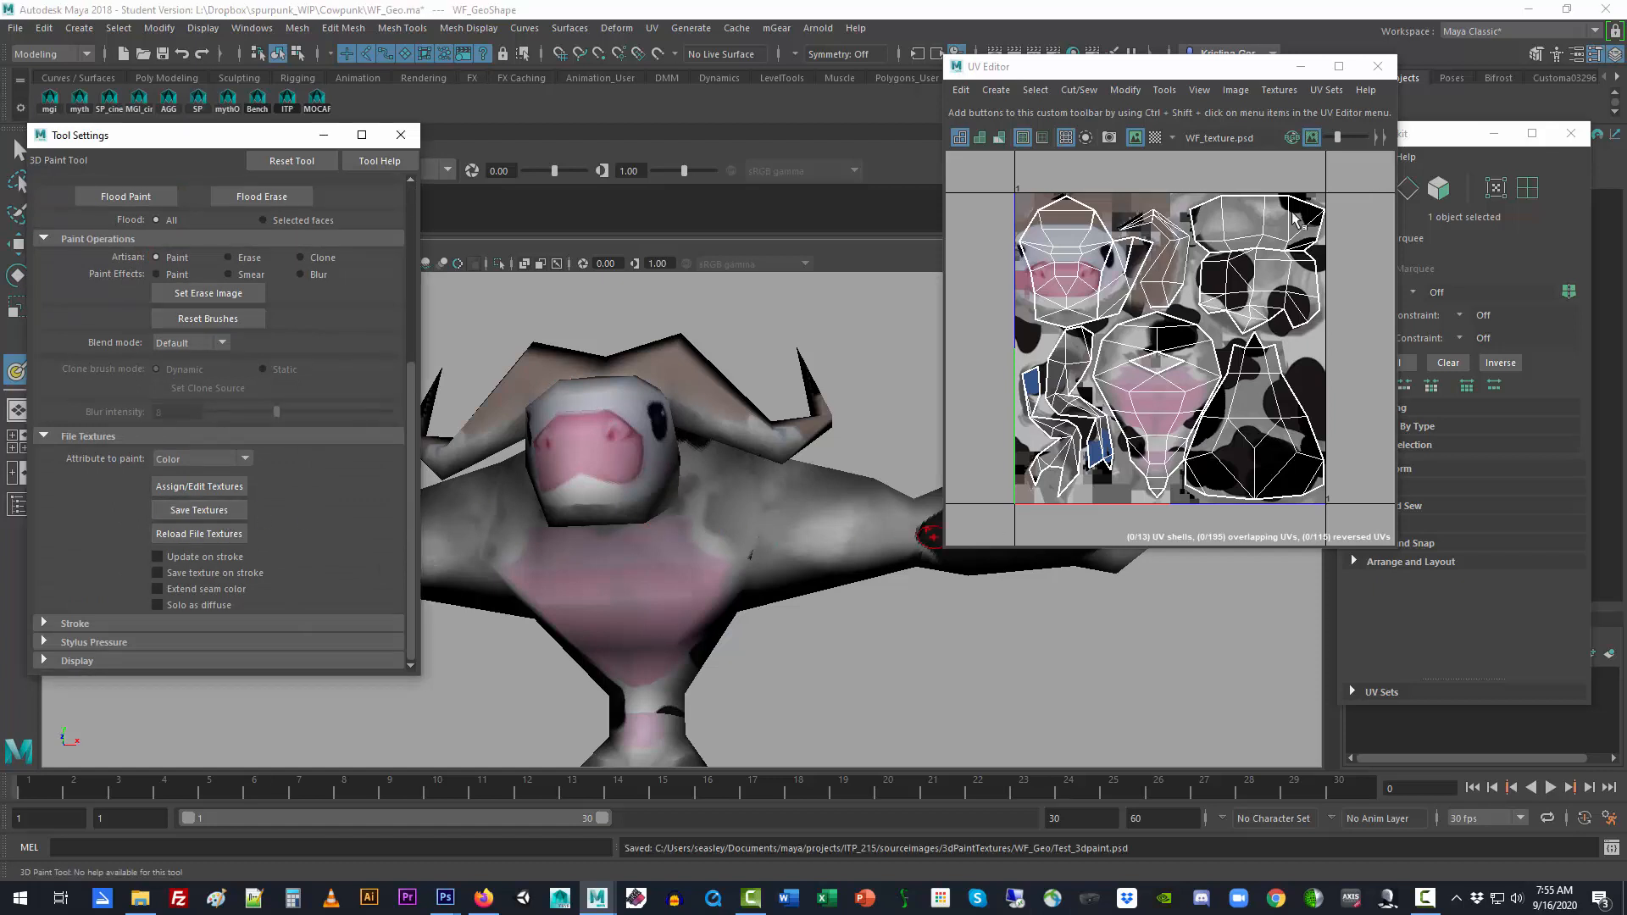
Move the UV Editor clear of the UV Toolkit and switch to the Select Tool
{"action": "left_click_drag", "start_coordinate": [1234, 68], "coordinate": [1057, 117]}
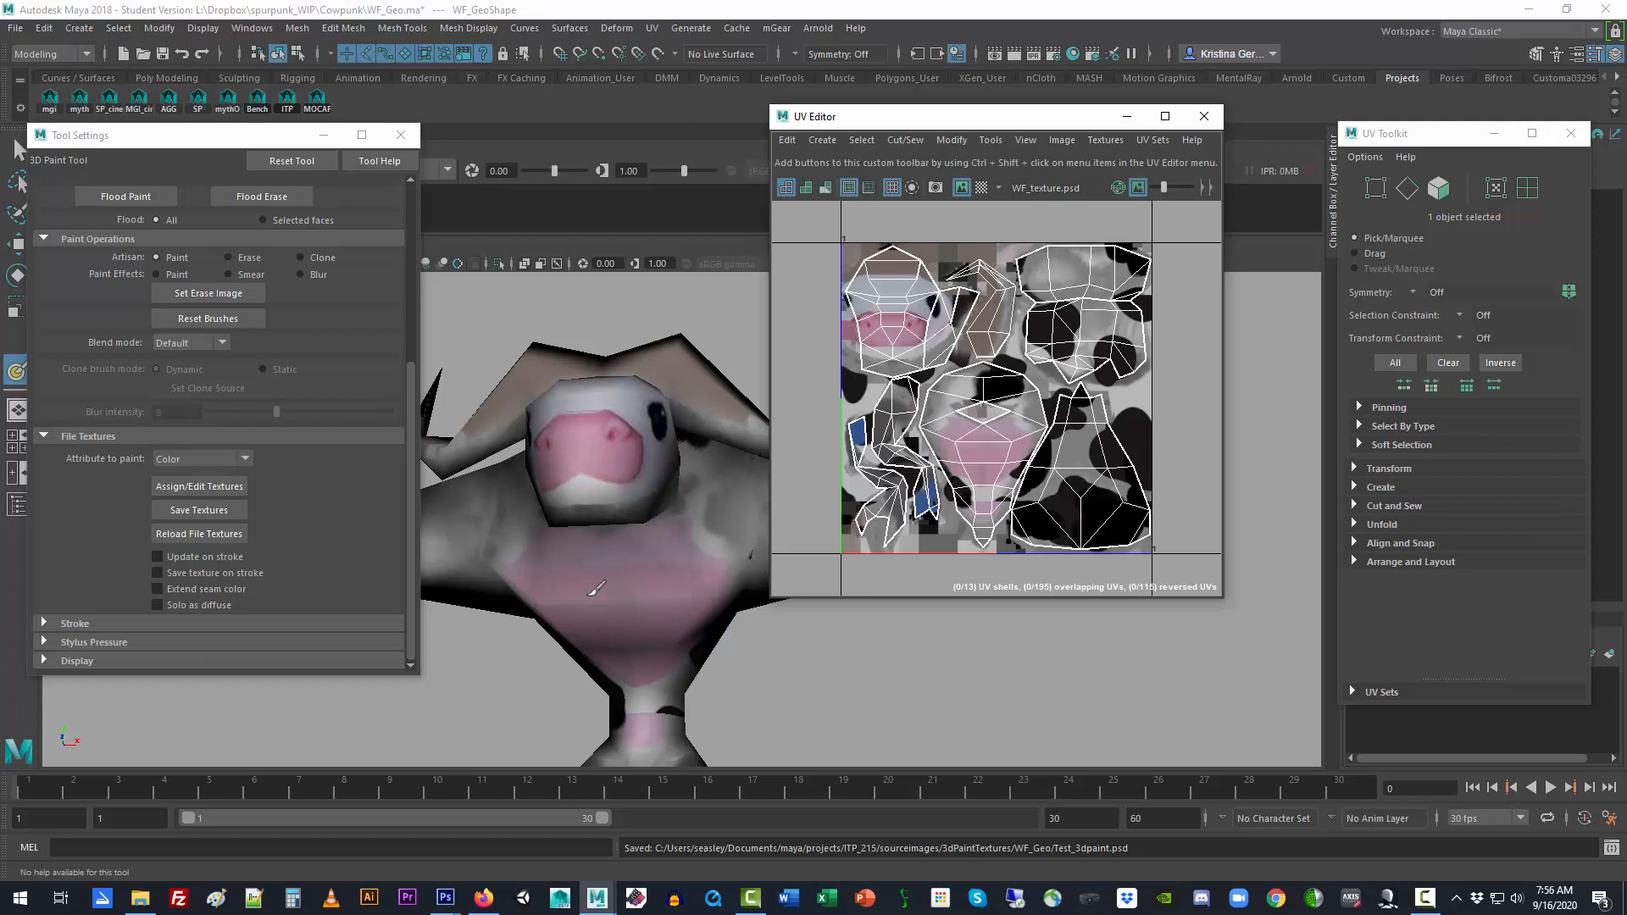
{"action": "left_click", "coordinate": [17, 151]}
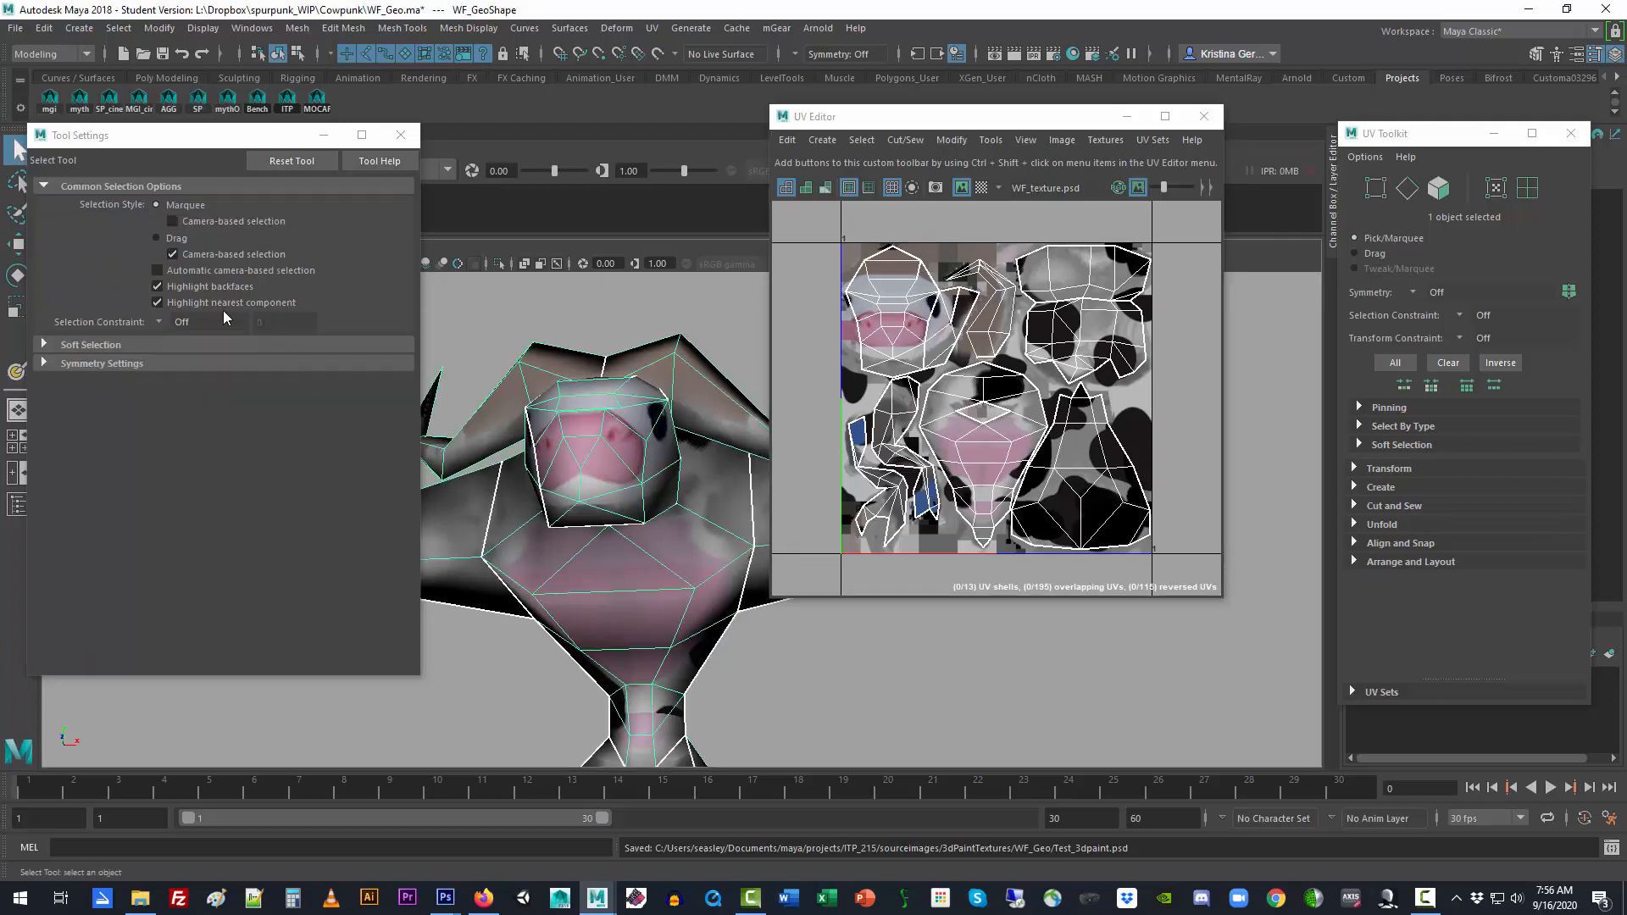
Open the Hypershade and show the file node connected to the WF_Texture material's color
{"action": "key", "text": "shift+h"}
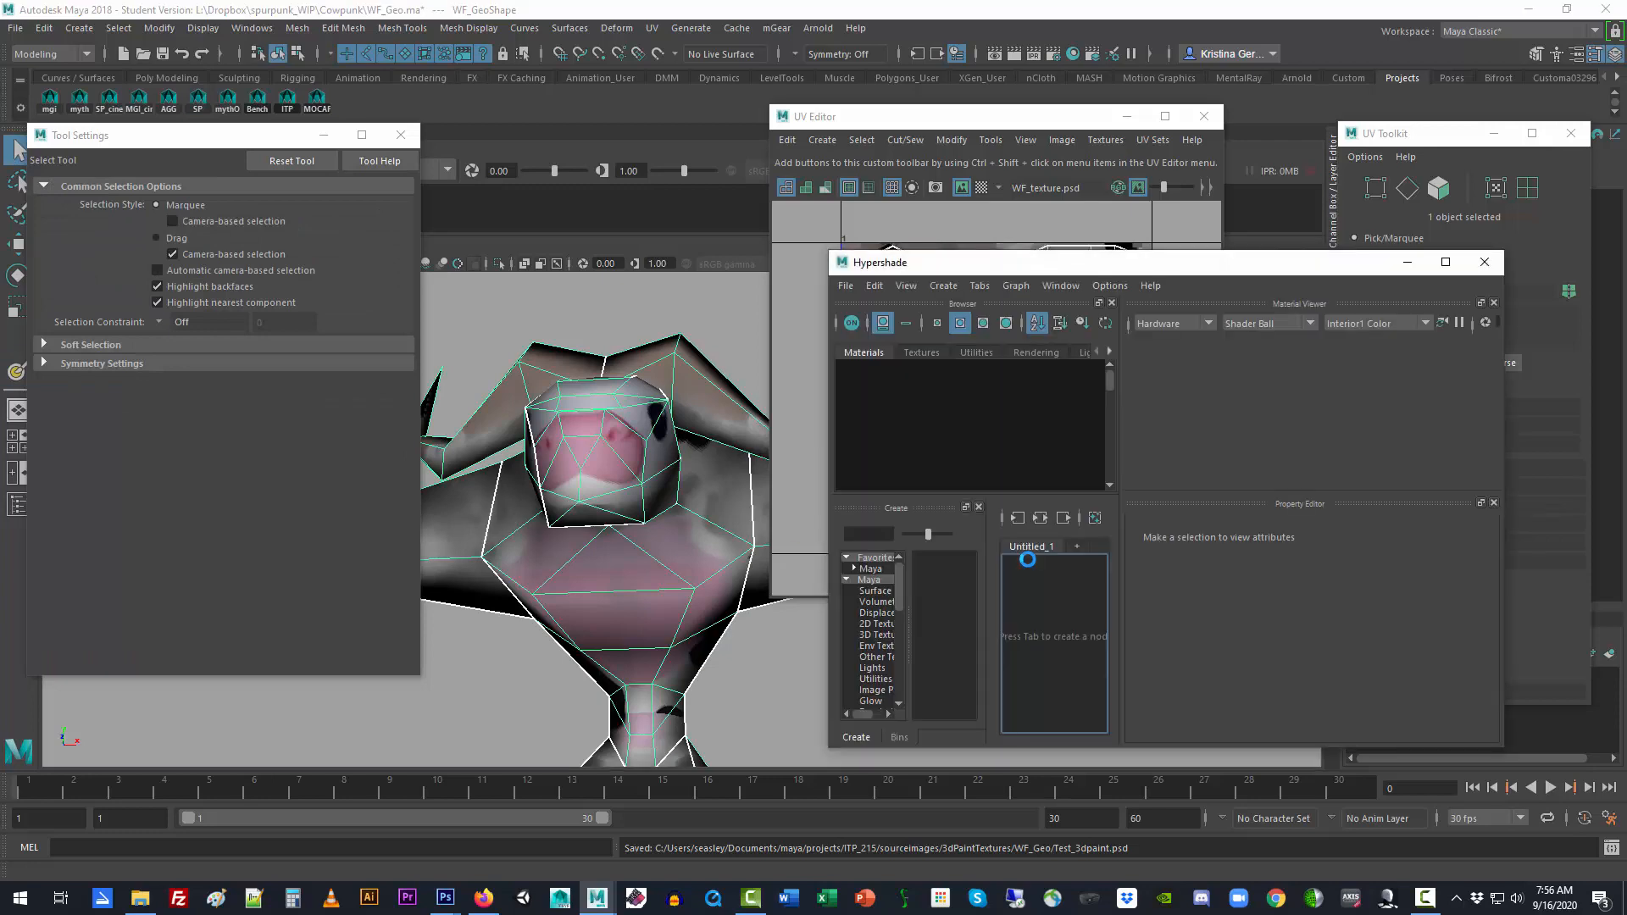
{"action": "left_click", "coordinate": [878, 413]}
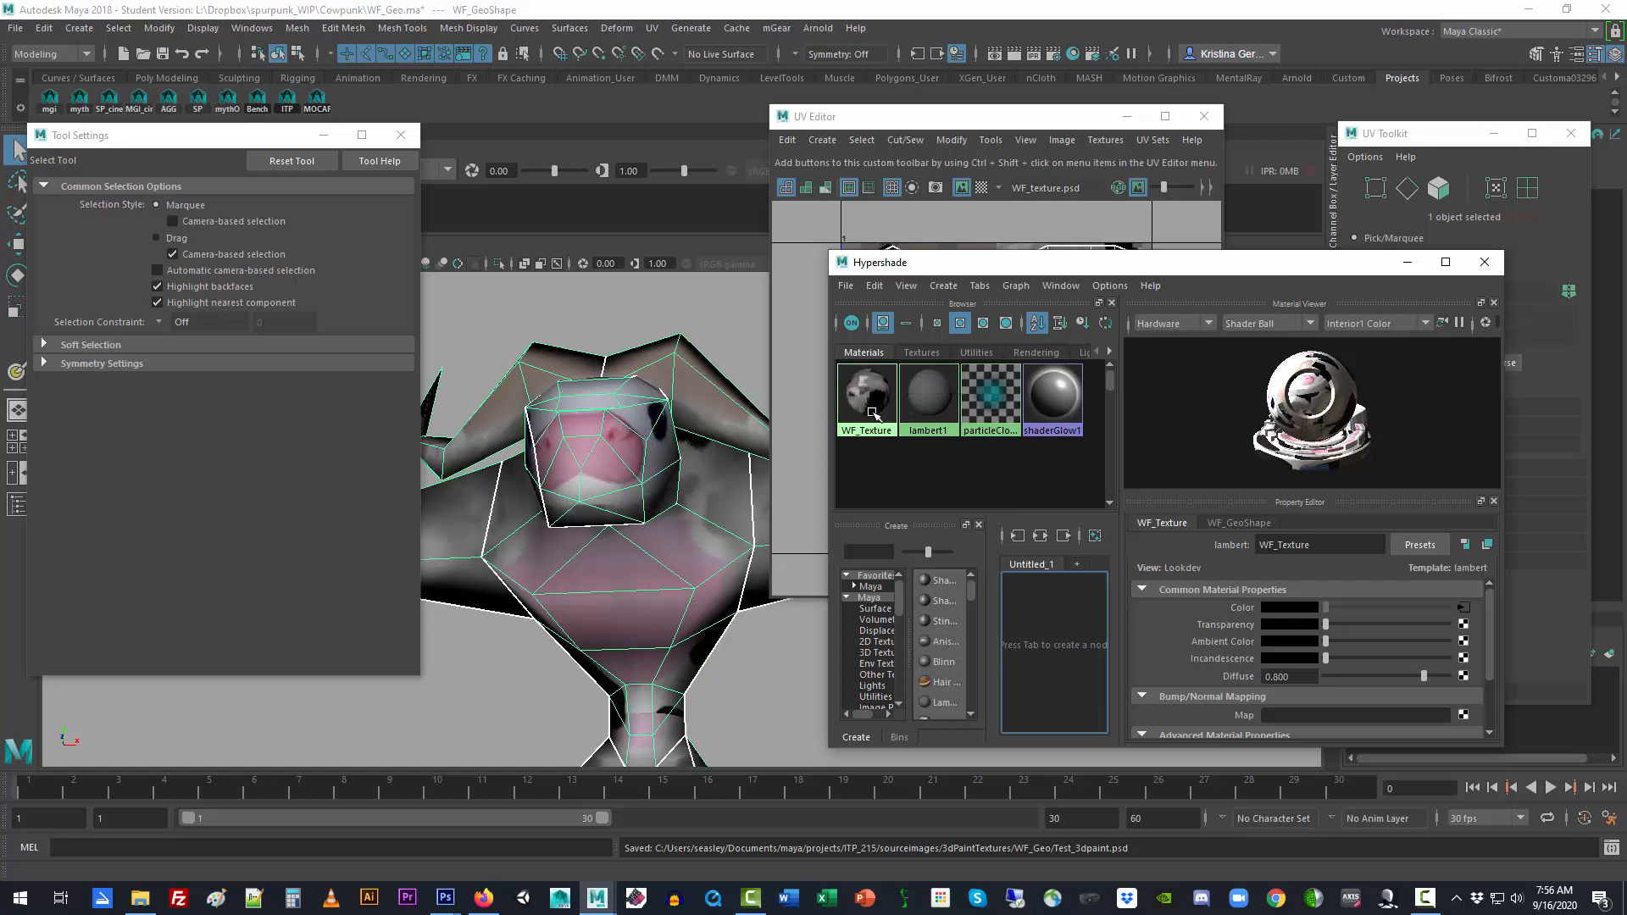
{"action": "left_click", "coordinate": [1465, 608]}
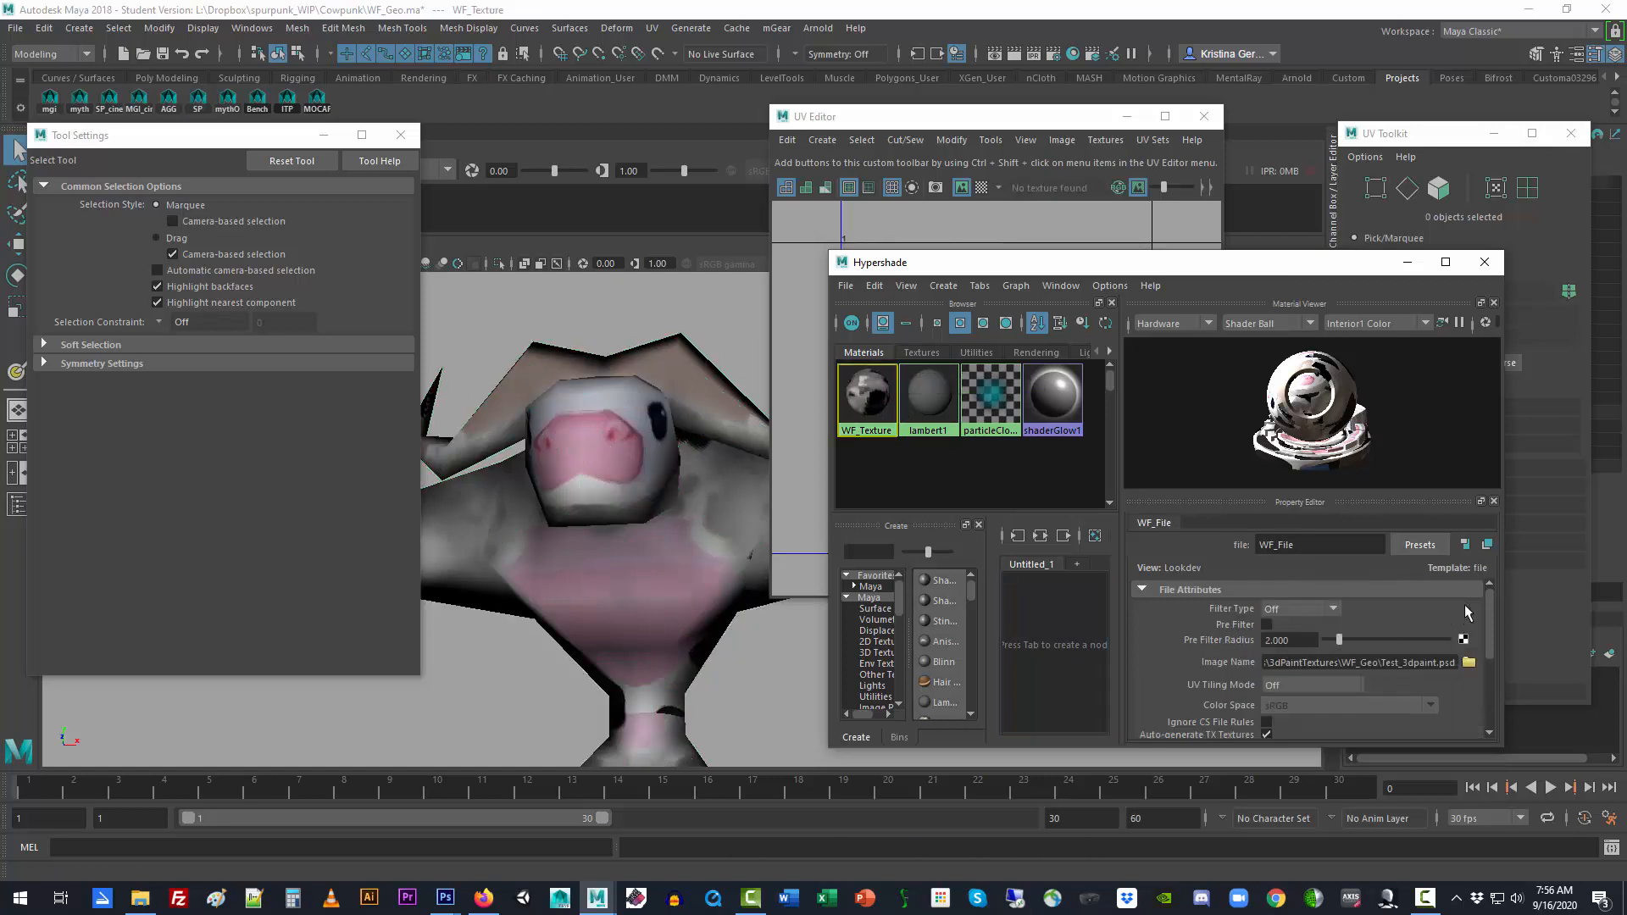
Examine the image path of the WF_File node, covering the 3dPaintTextures folder, the WF_Geo subfolder and the file name
{"action": "left_click_drag", "start_coordinate": [1385, 662], "coordinate": [1457, 663]}
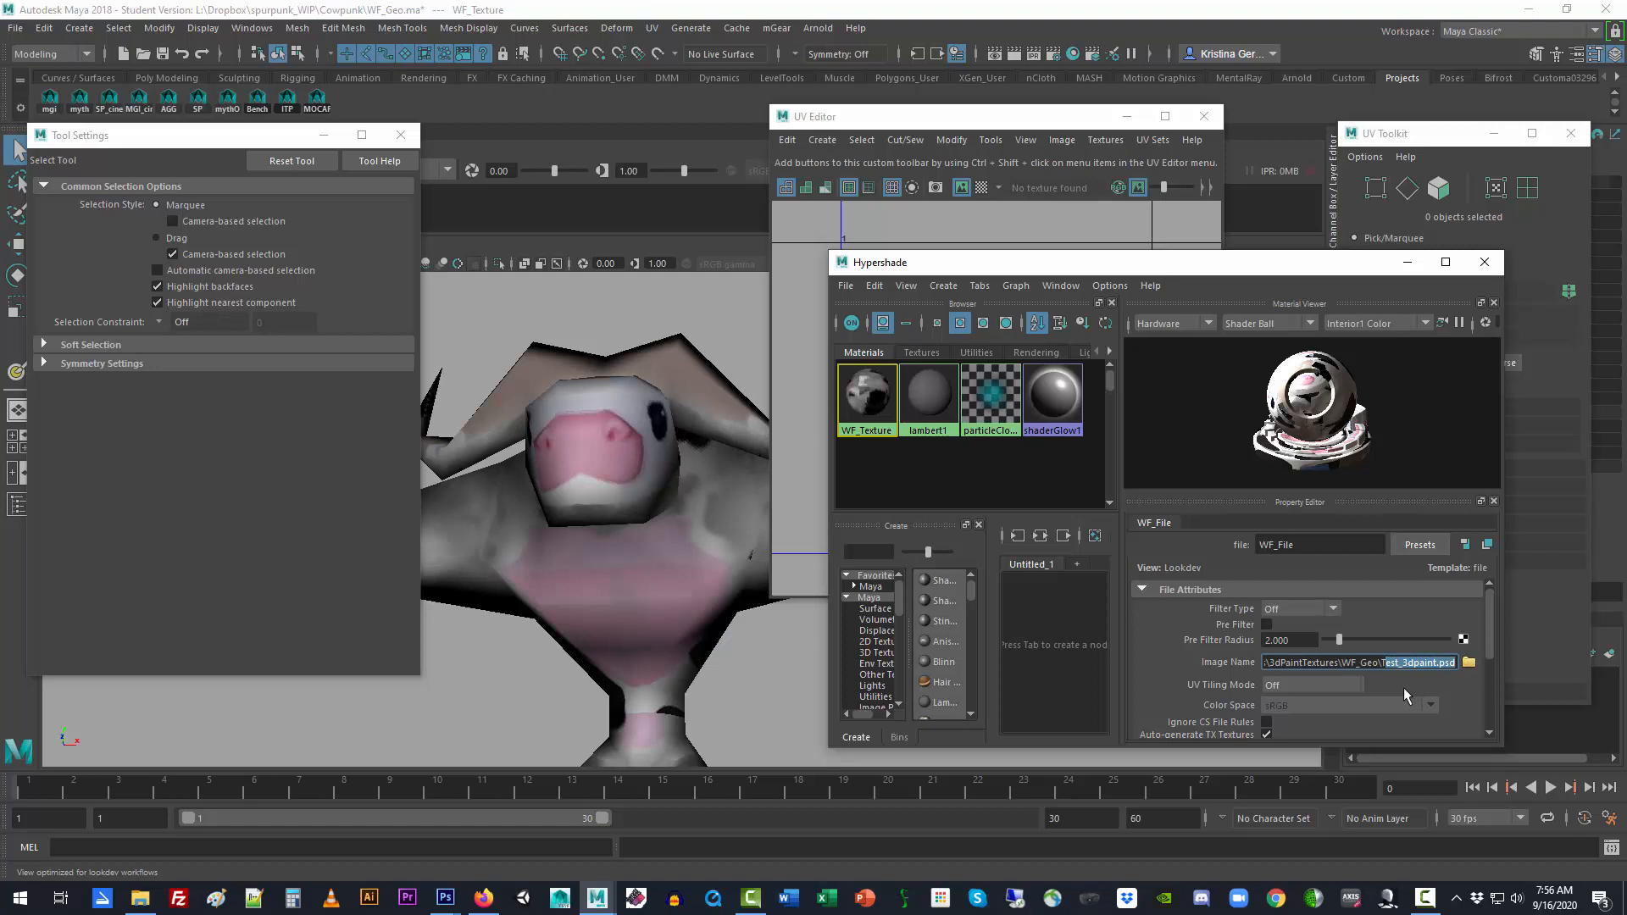
{"action": "left_click_drag", "start_coordinate": [1335, 664], "coordinate": [1259, 669]}
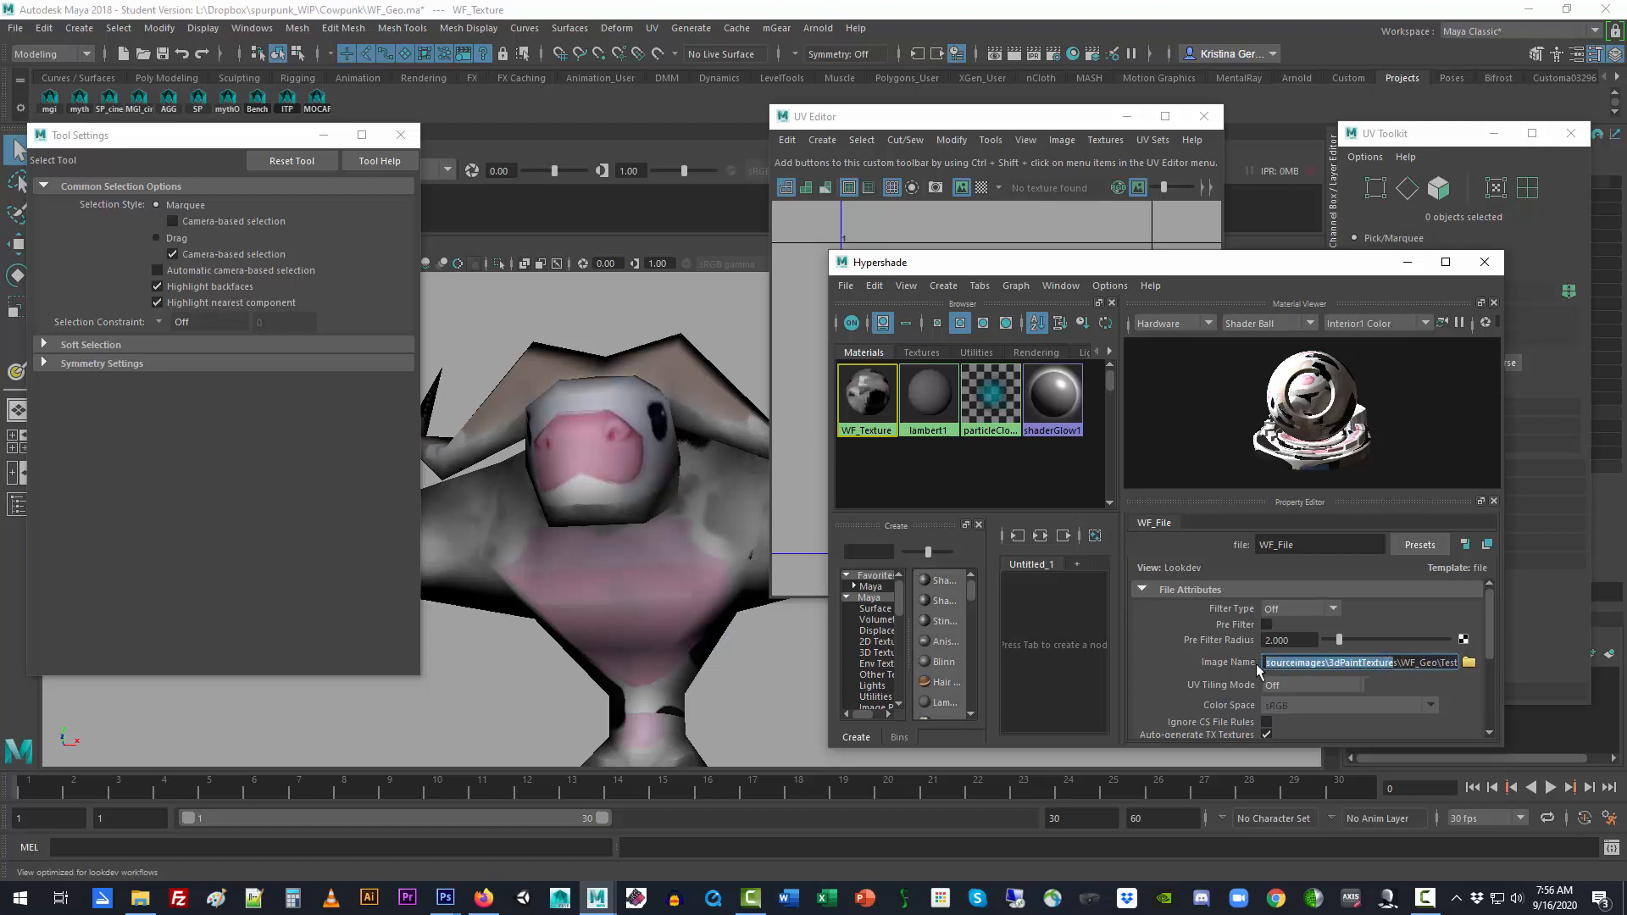
{"action": "left_click", "coordinate": [1294, 666]}
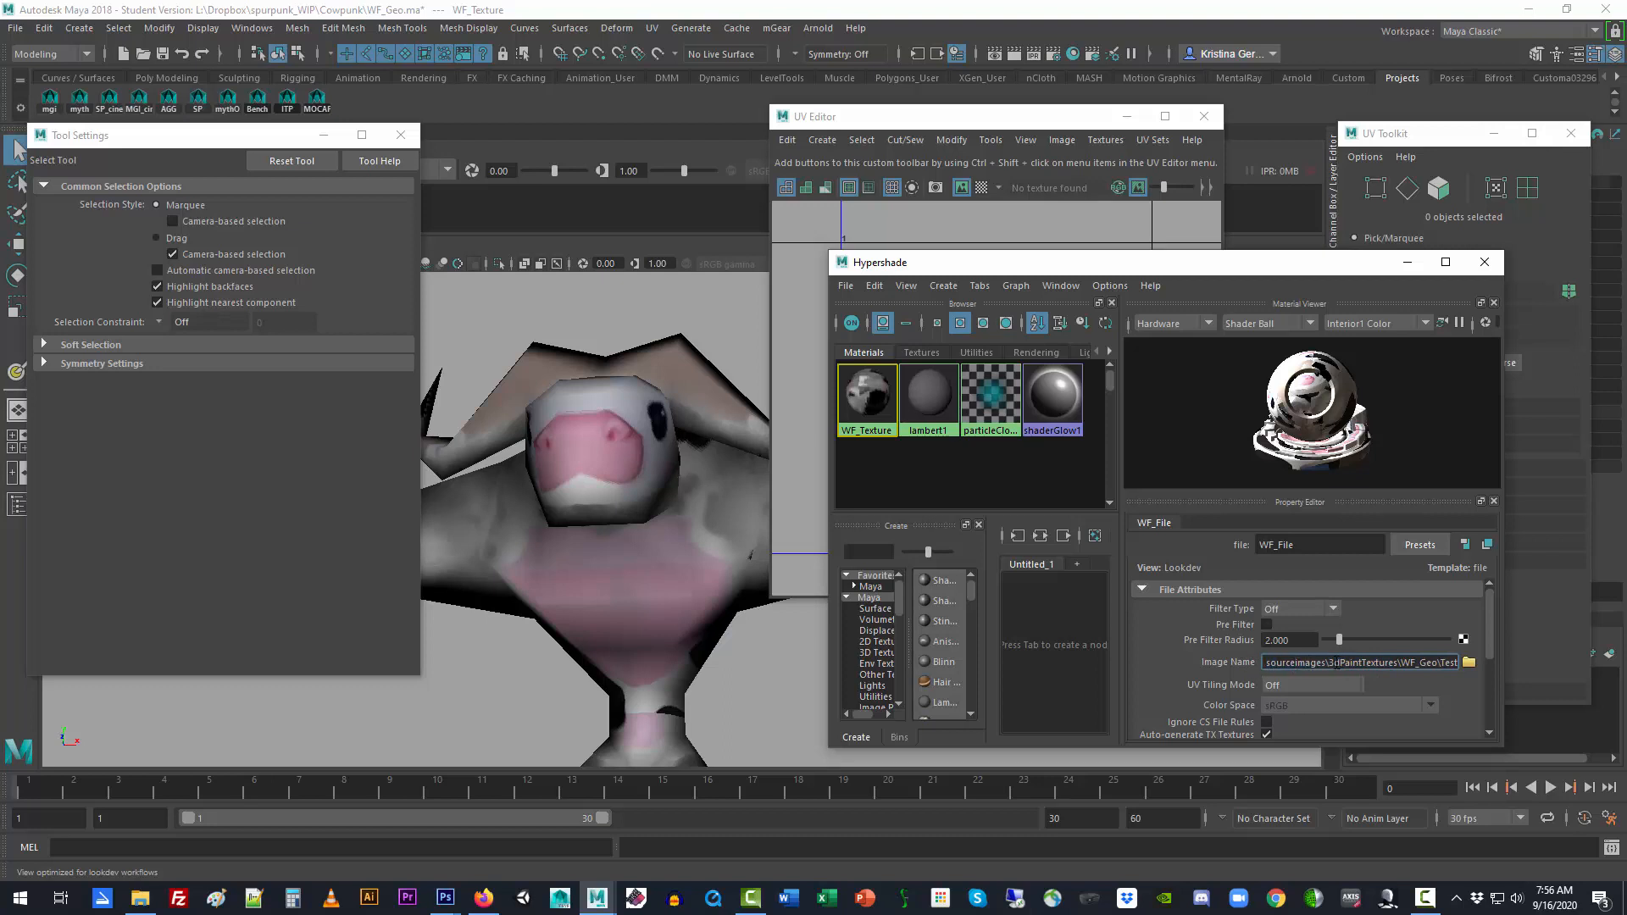
{"action": "left_click_drag", "start_coordinate": [1328, 662], "coordinate": [1386, 662]}
{"action": "left_click_drag", "start_coordinate": [1457, 662], "coordinate": [1475, 662]}
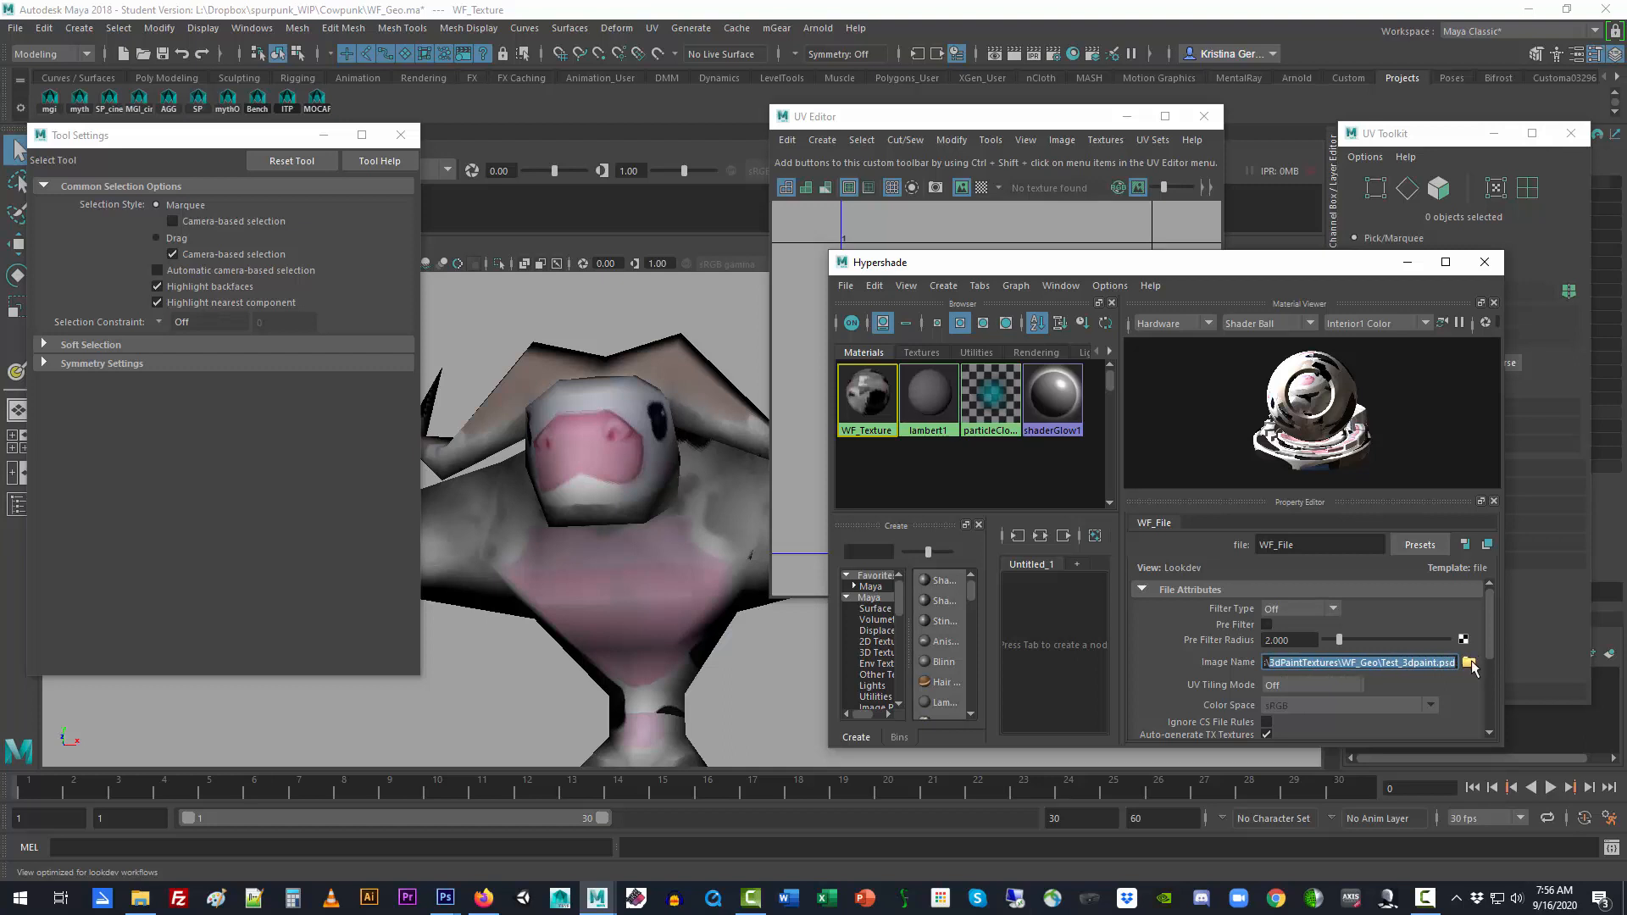
{"action": "double_click", "coordinate": [1409, 663]}
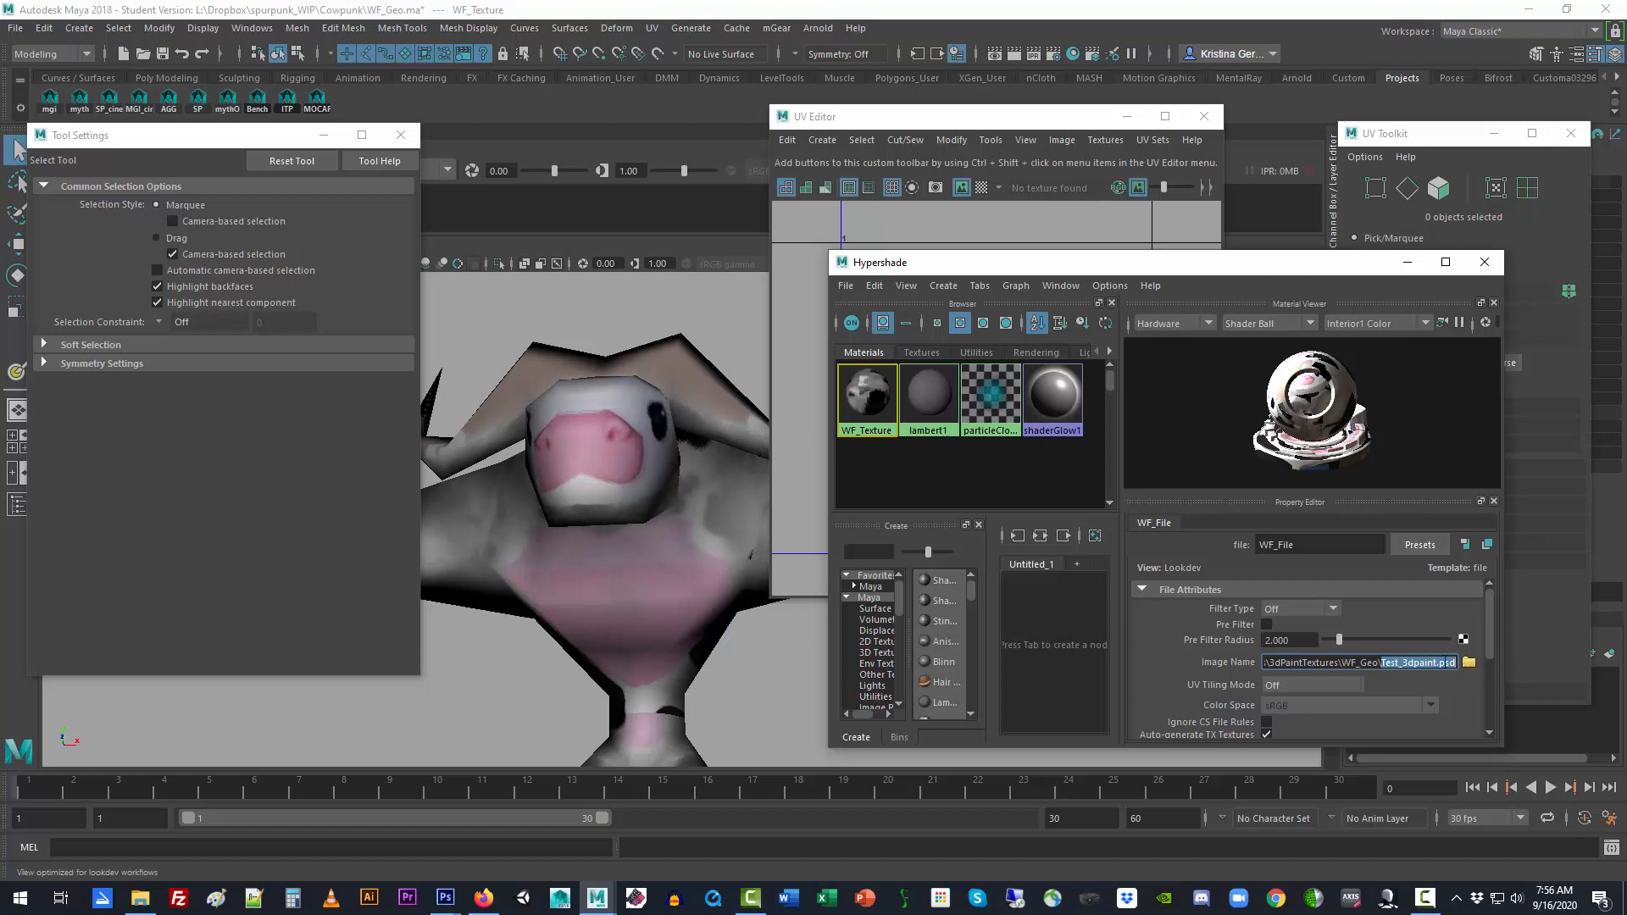
{"action": "left_click", "coordinate": [1451, 663]}
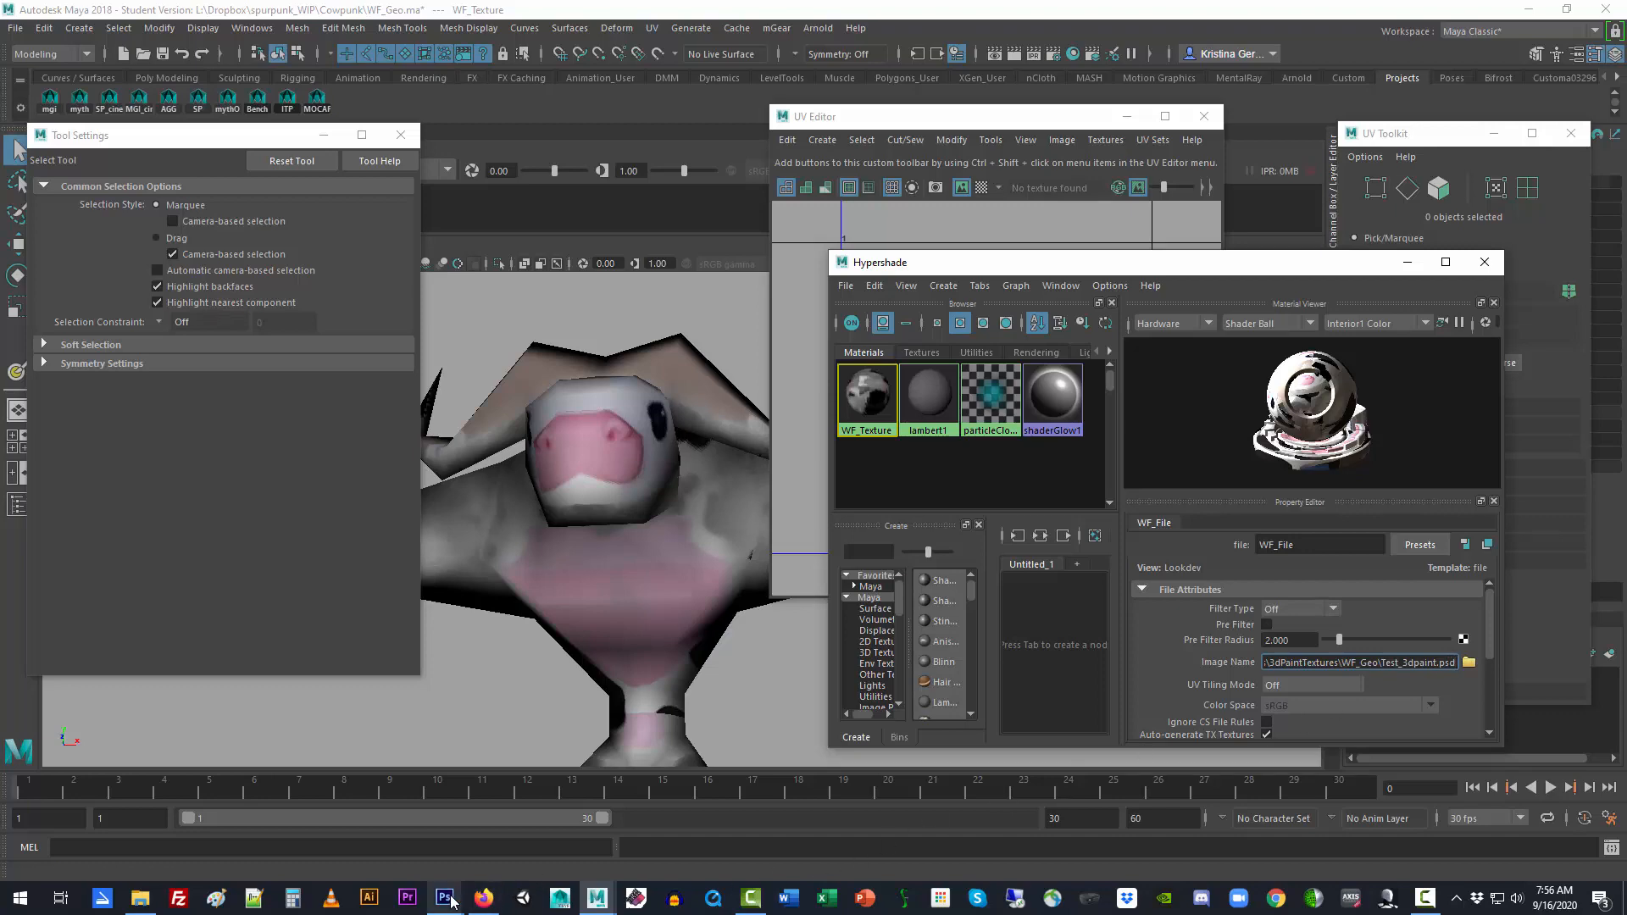
Switch to Photoshop, close the open texture documents and move its empty window fully into view
{"action": "mouse_move", "coordinate": [445, 899]}
{"action": "left_click", "coordinate": [327, 846]}
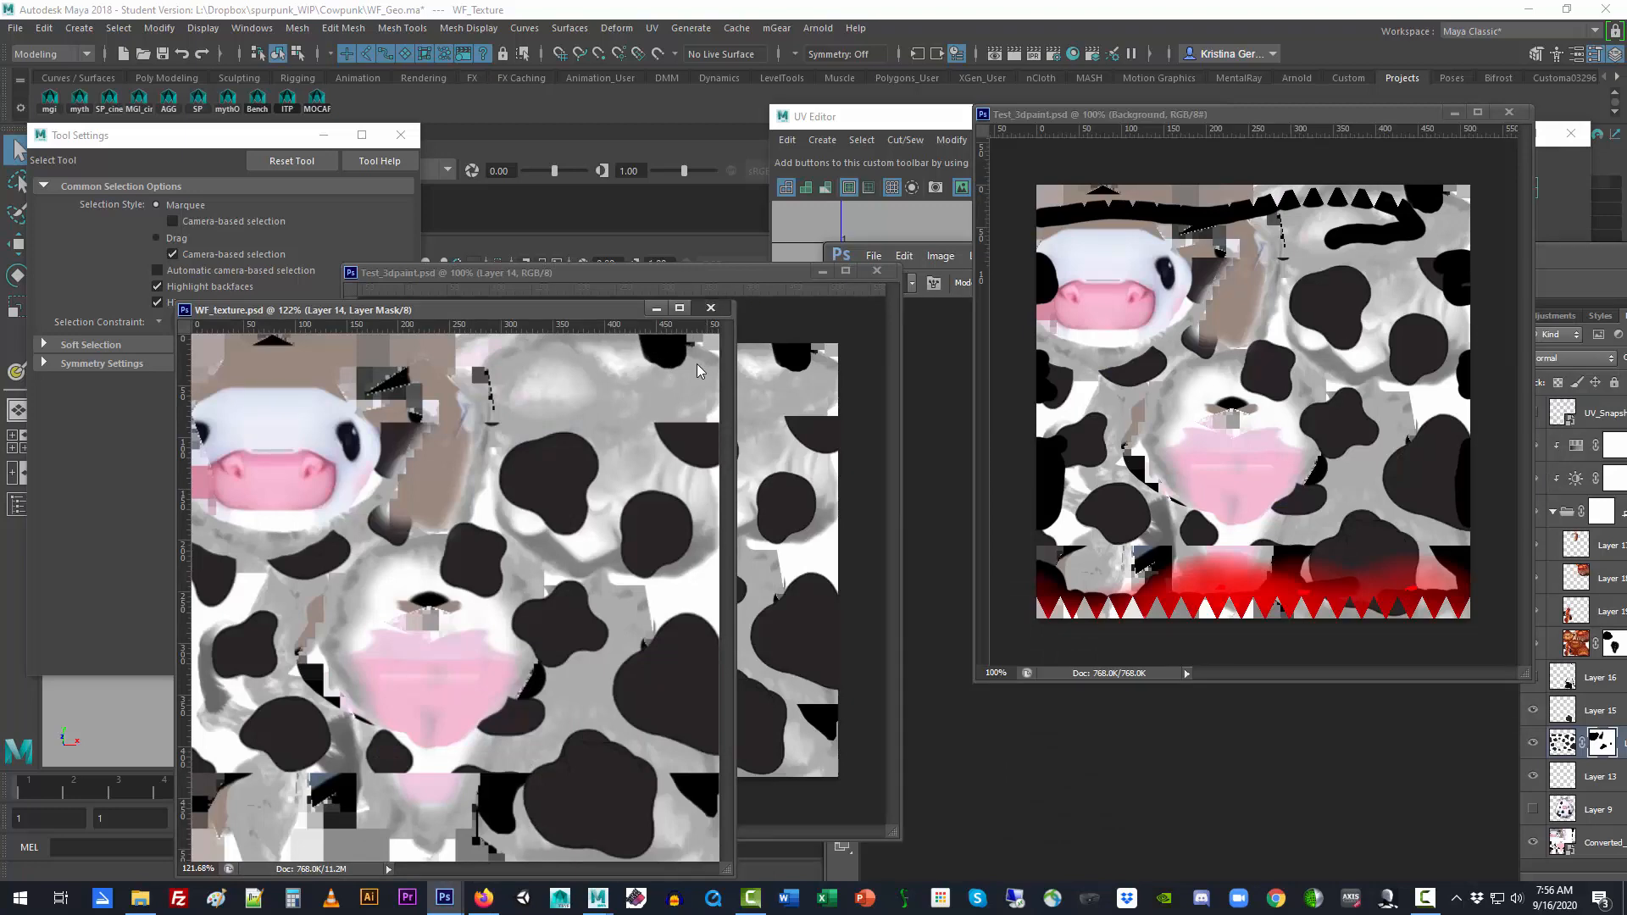
{"action": "left_click", "coordinate": [711, 309]}
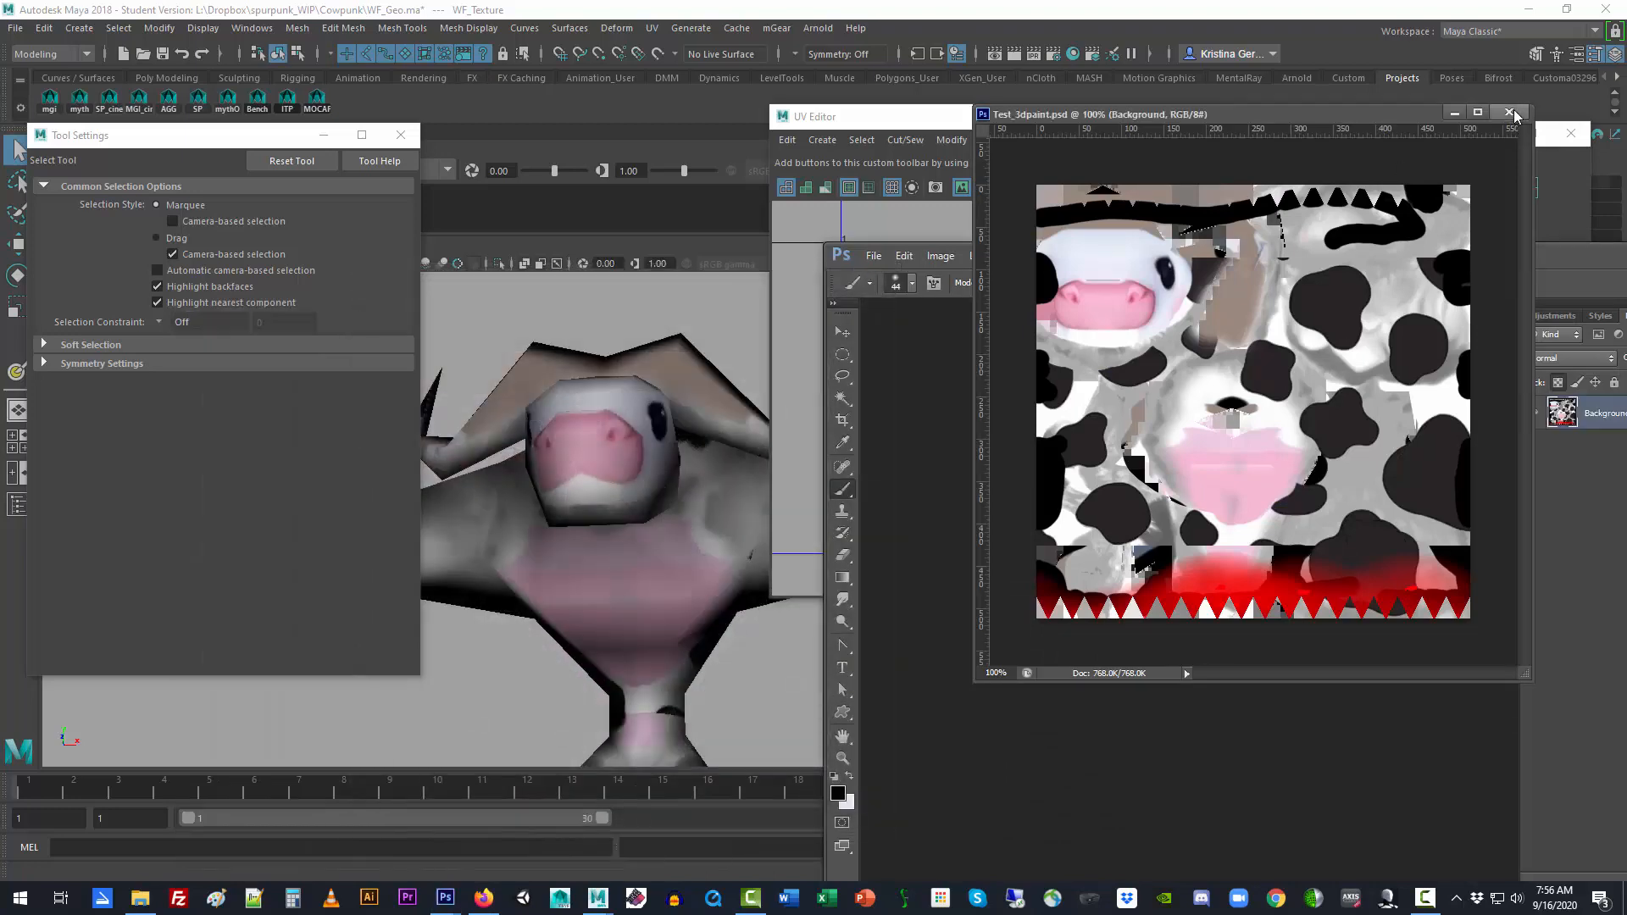
{"action": "left_click", "coordinate": [1511, 113]}
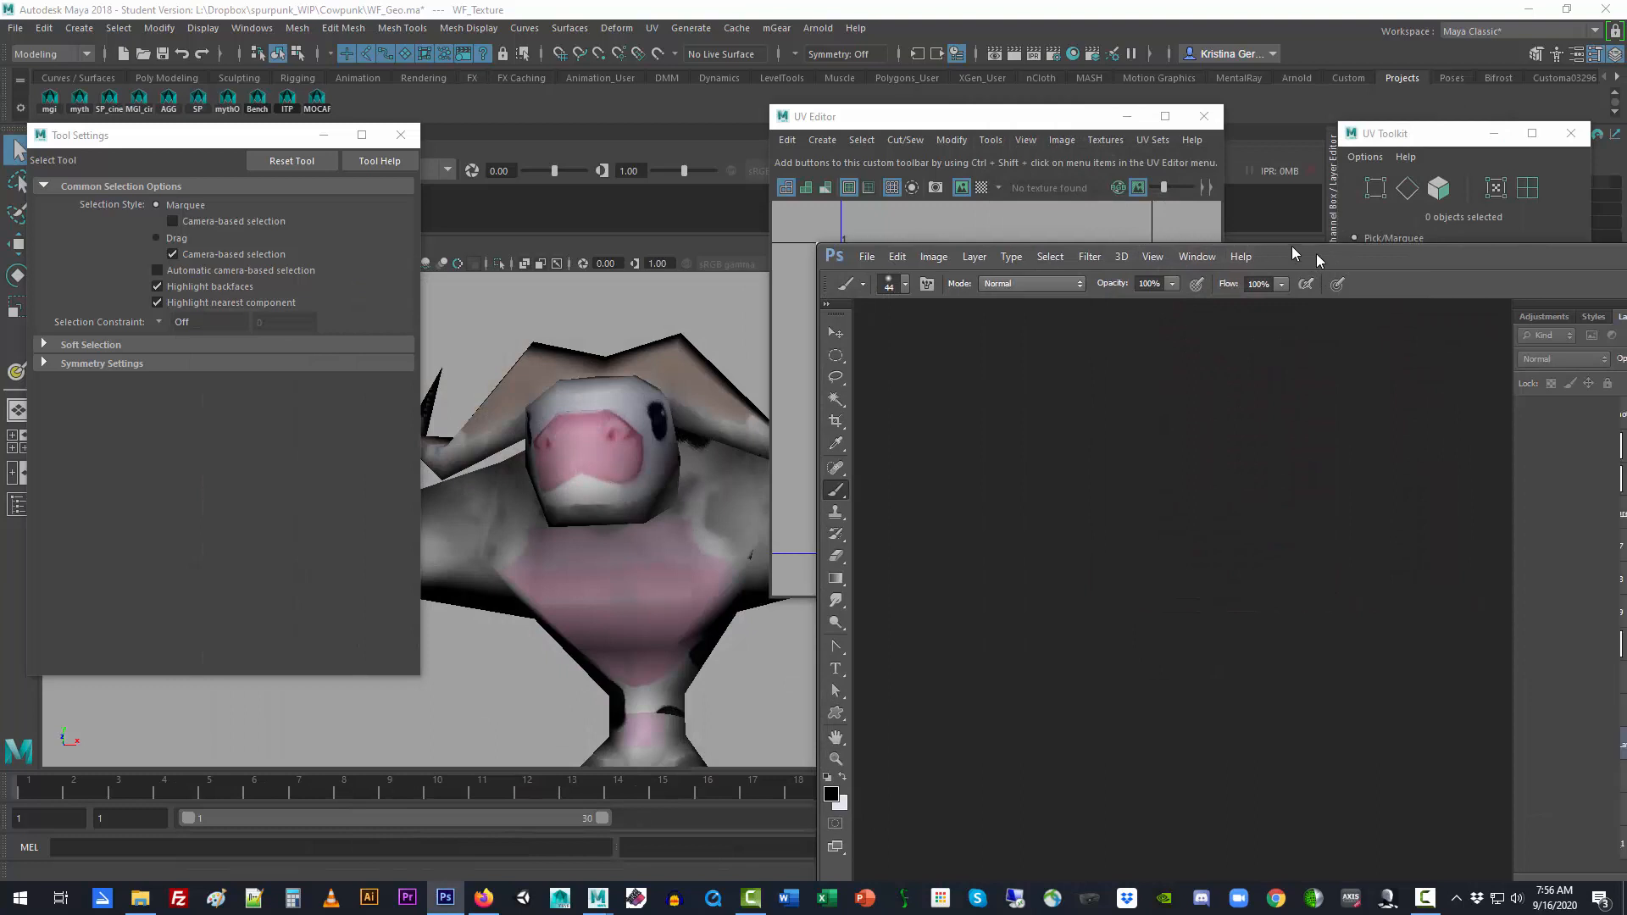
{"action": "left_click_drag", "start_coordinate": [1315, 252], "coordinate": [1133, 146]}
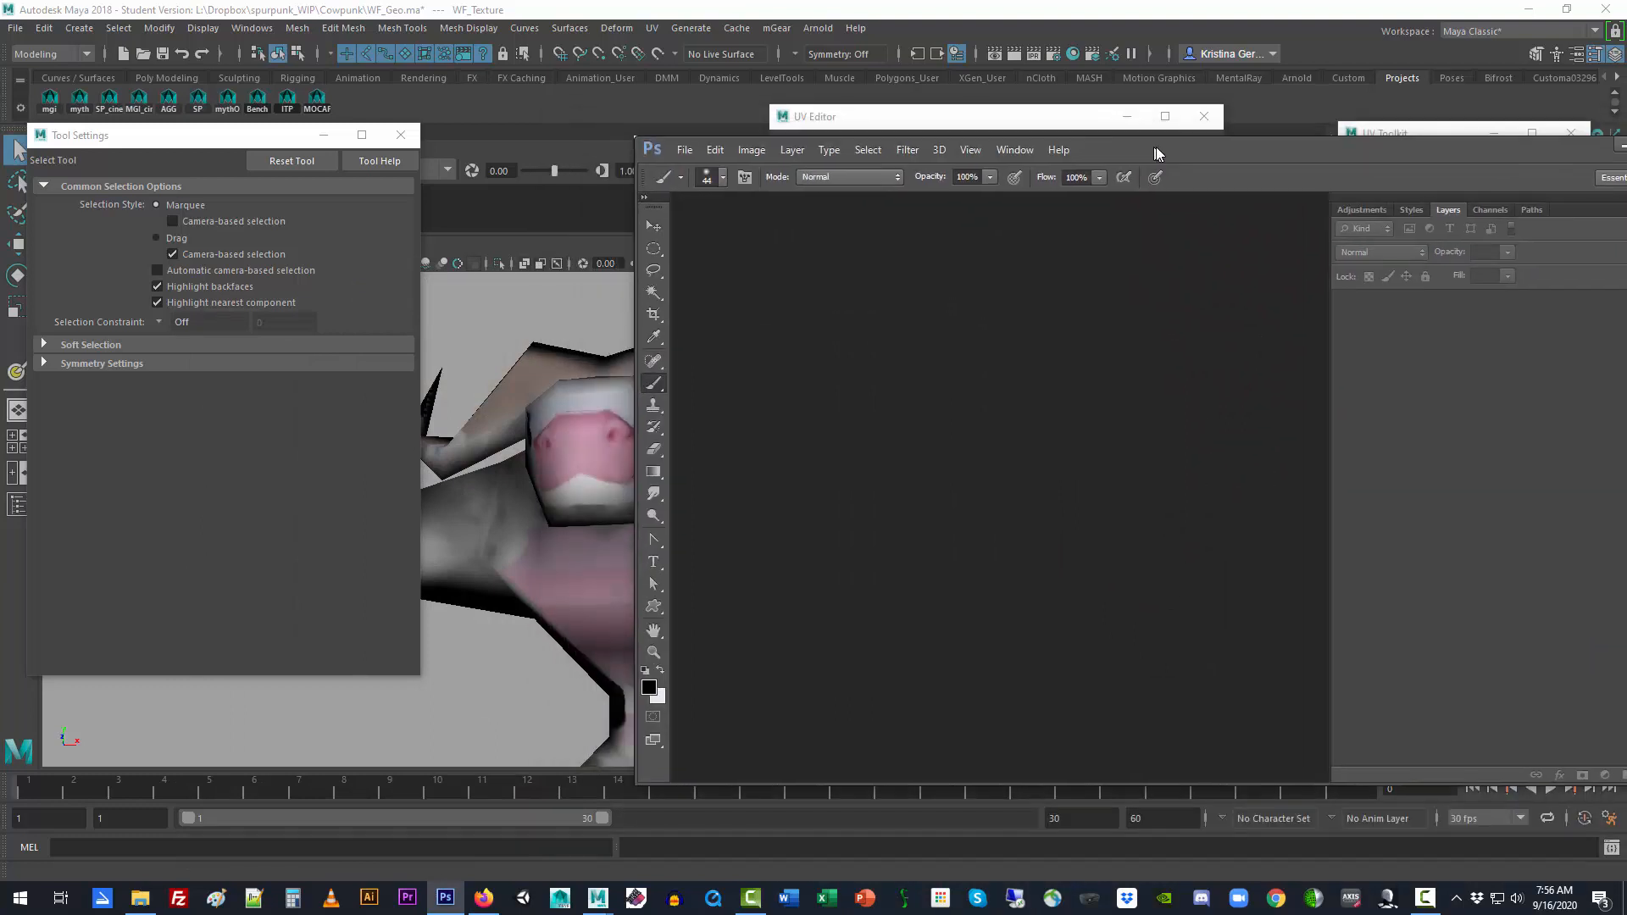
Browse for a file to open, go up to the 3dPaintTextures folder and delete its 3dpaint_test folder
{"action": "left_click", "coordinate": [688, 150]}
{"action": "left_click", "coordinate": [708, 183]}
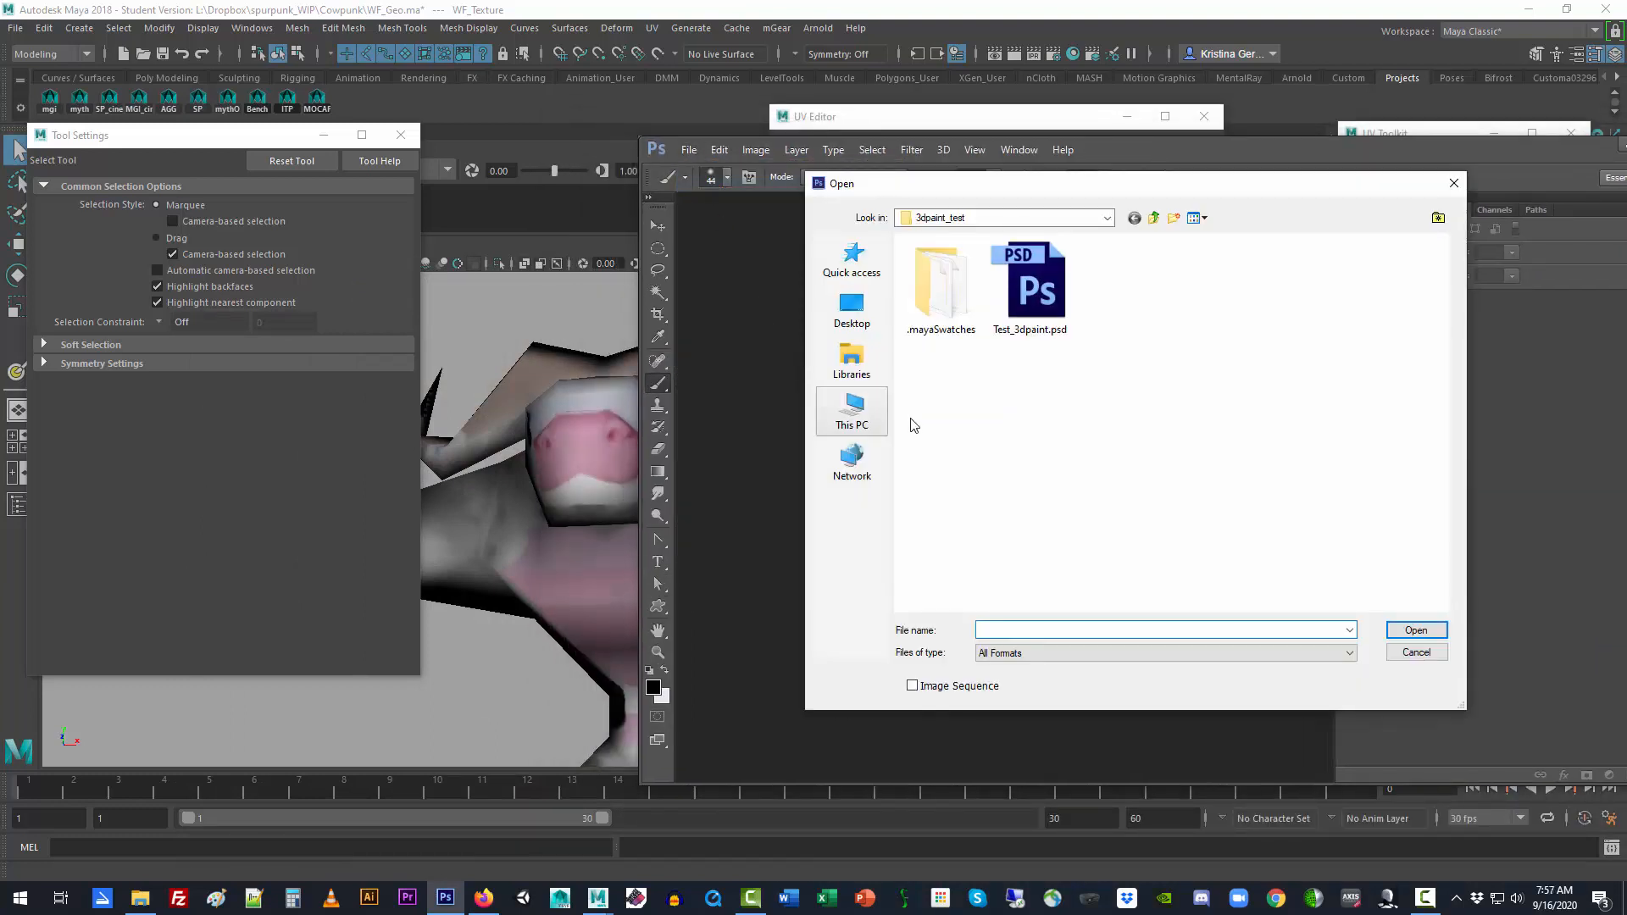
{"action": "left_click", "coordinate": [1156, 219]}
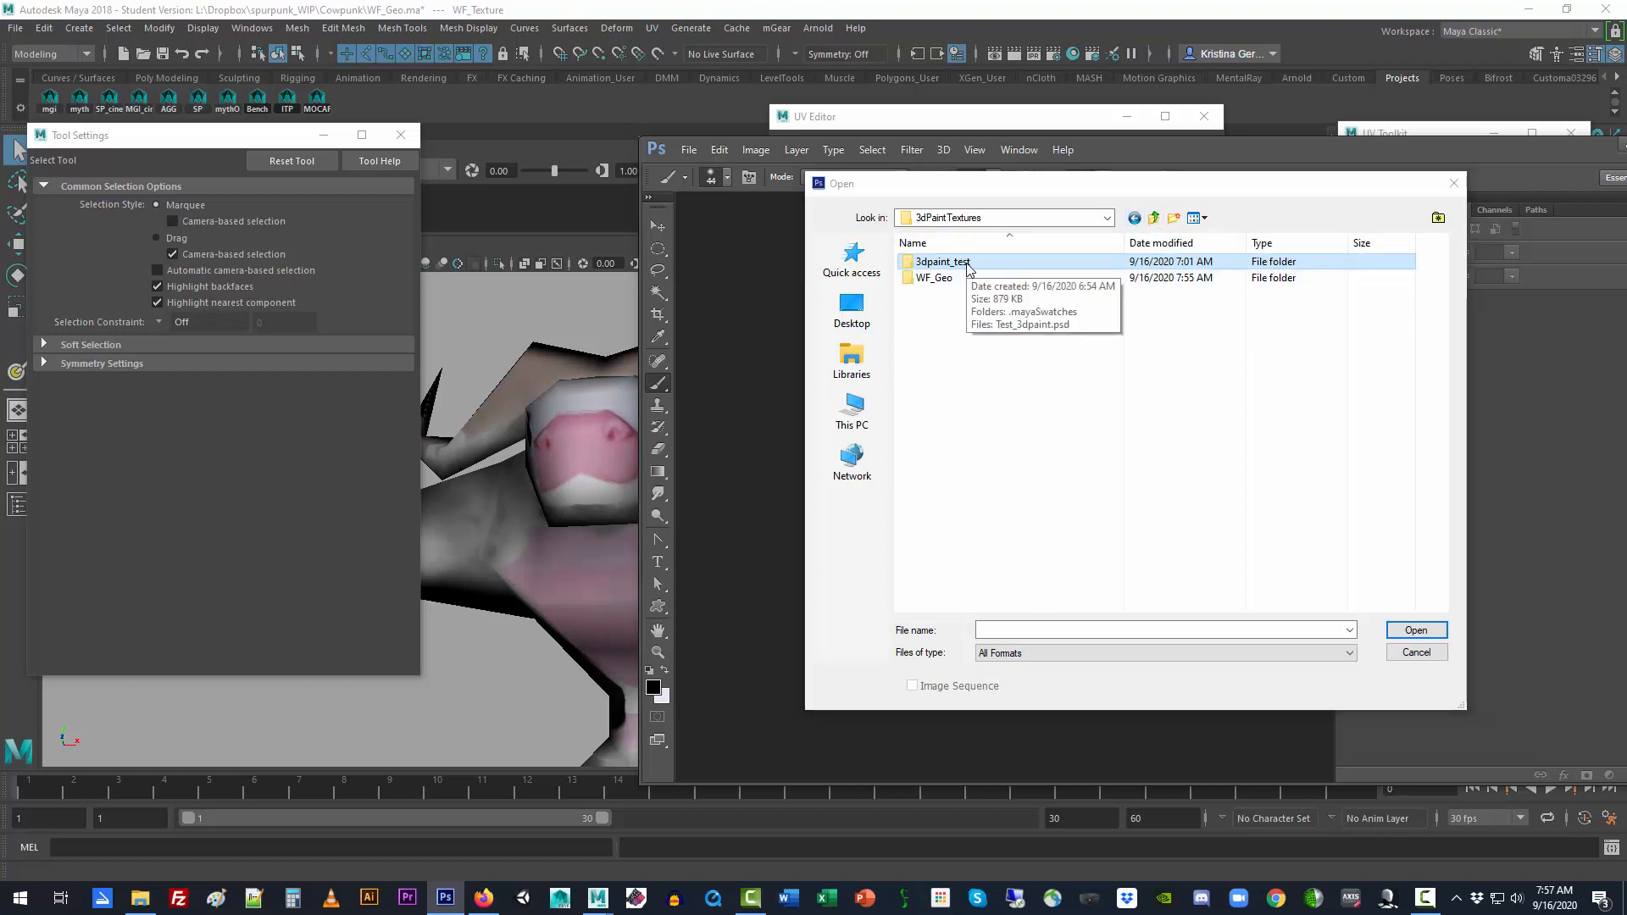
{"action": "left_click", "coordinate": [971, 264]}
{"action": "key", "text": "Delete"}
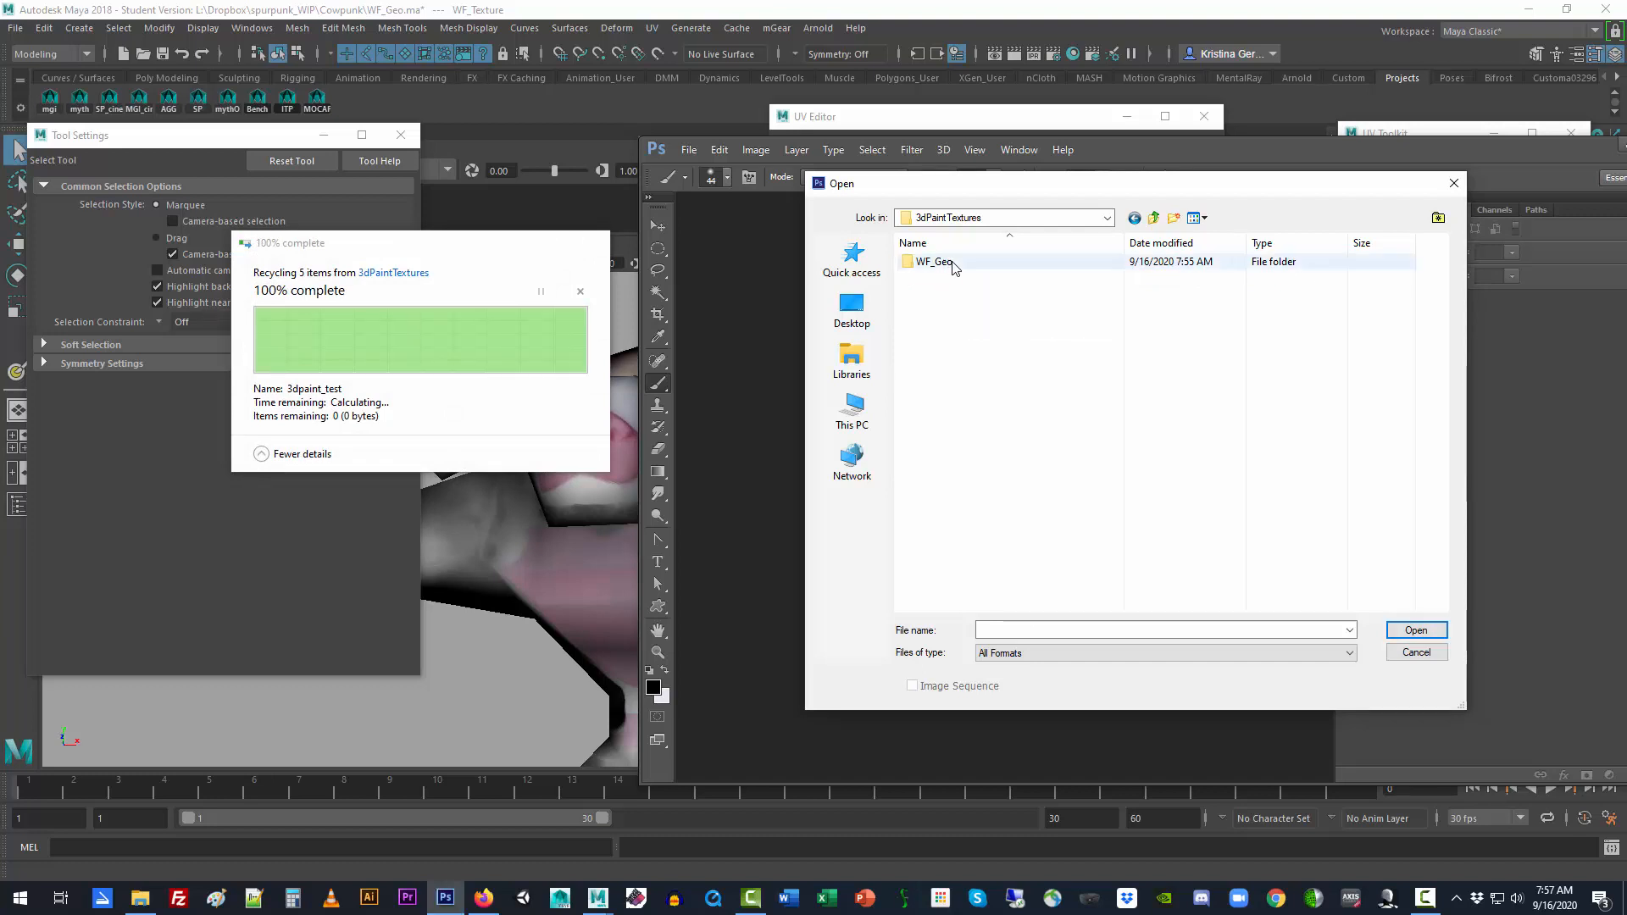
Open Test_3dpaint.psd from the WF_Geo folder inside 3dPaintTextures
{"action": "double_click", "coordinate": [941, 263]}
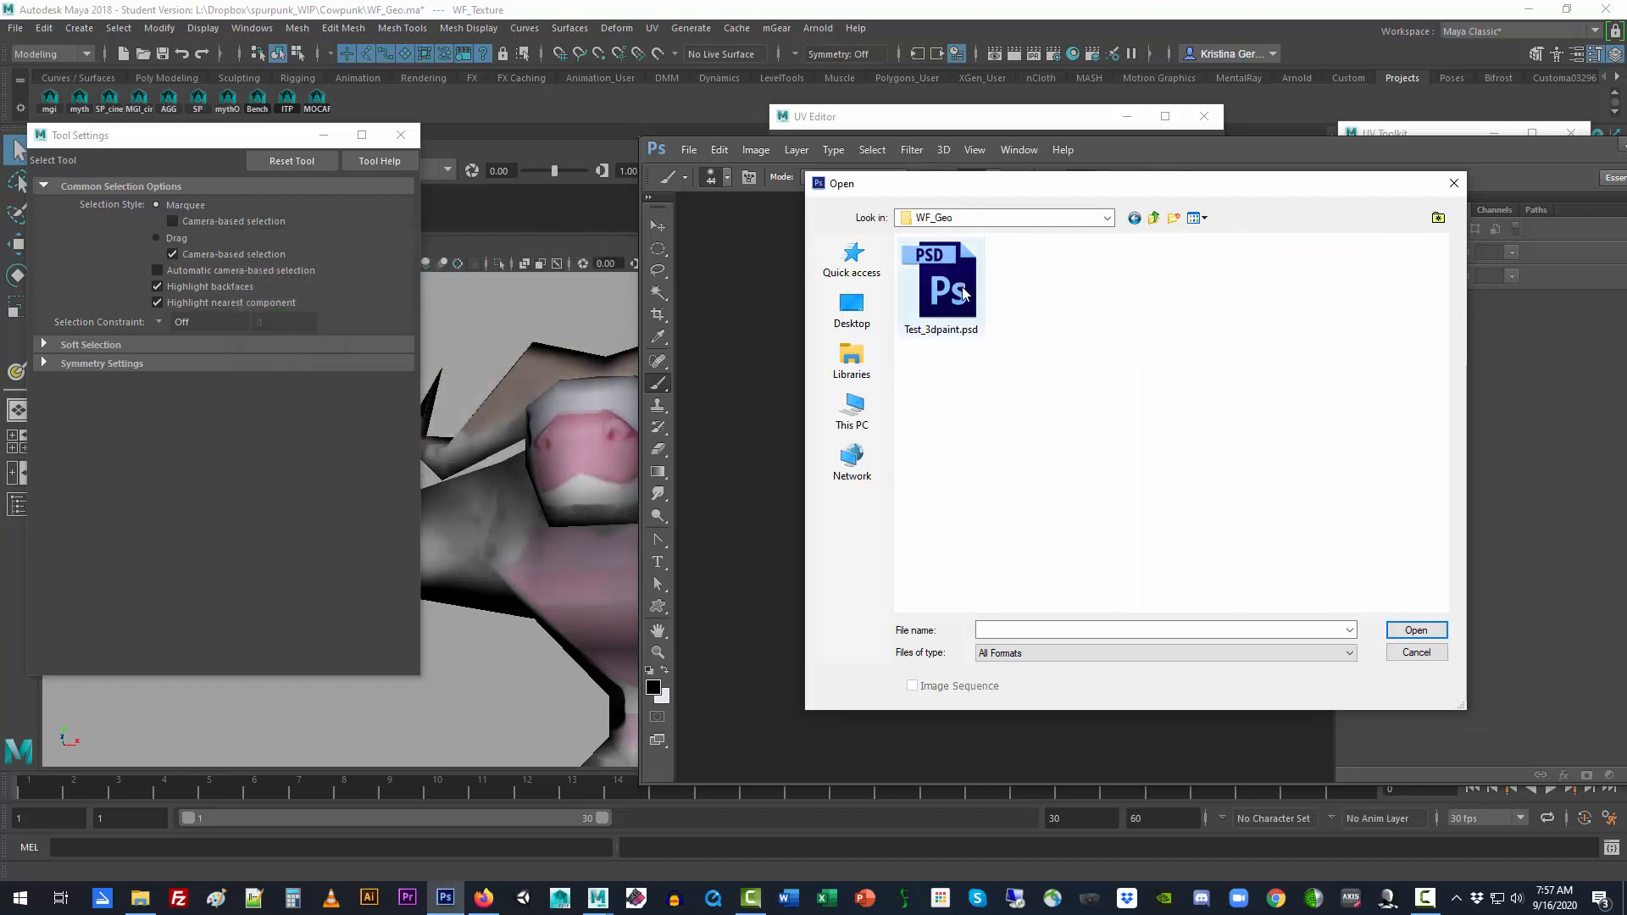
{"action": "left_click", "coordinate": [1156, 219]}
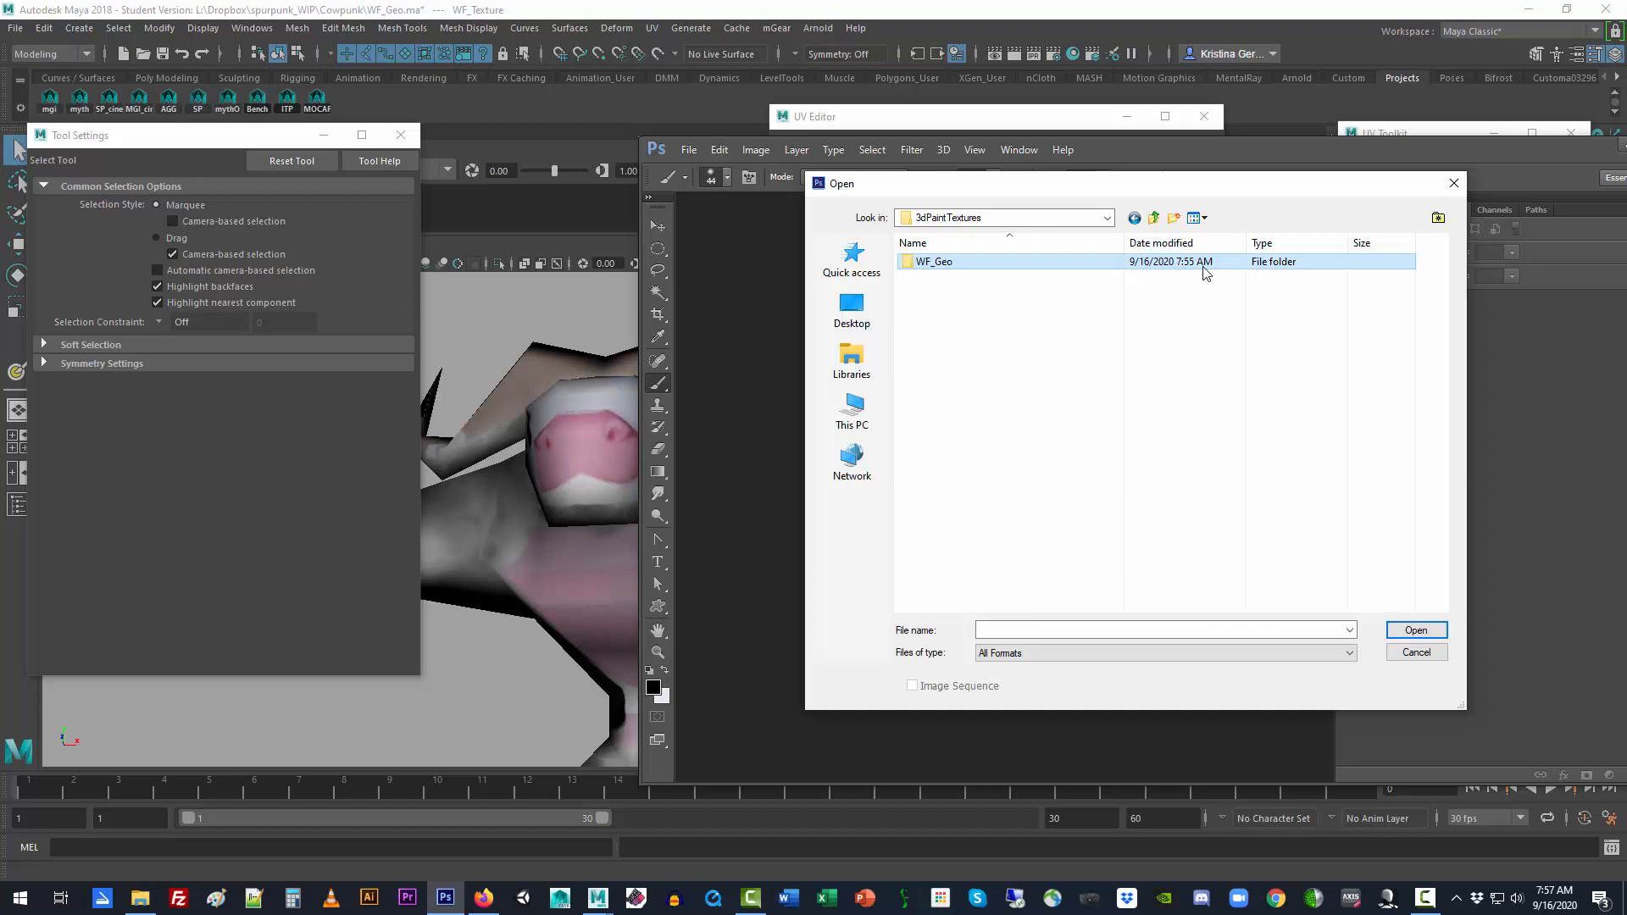
{"action": "double_click", "coordinate": [973, 263]}
{"action": "double_click", "coordinate": [963, 283]}
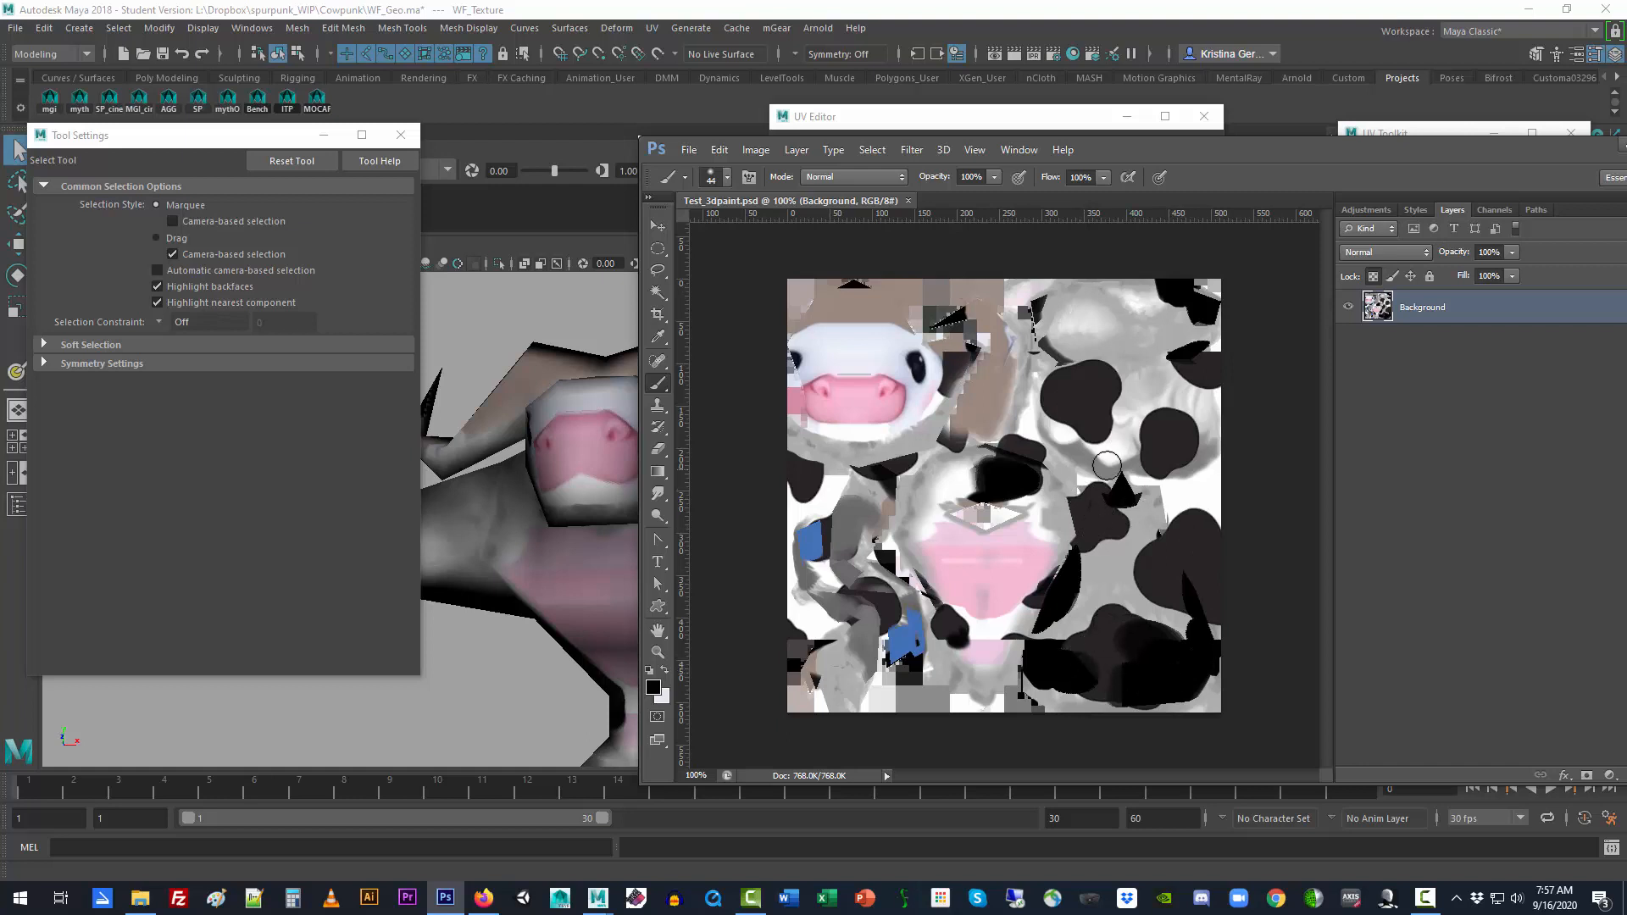
Place UV_Snapshot.png from the Cowpunk folder in File Explorer onto the Test_3dpaint.psd canvas
{"action": "left_click", "coordinate": [689, 151]}
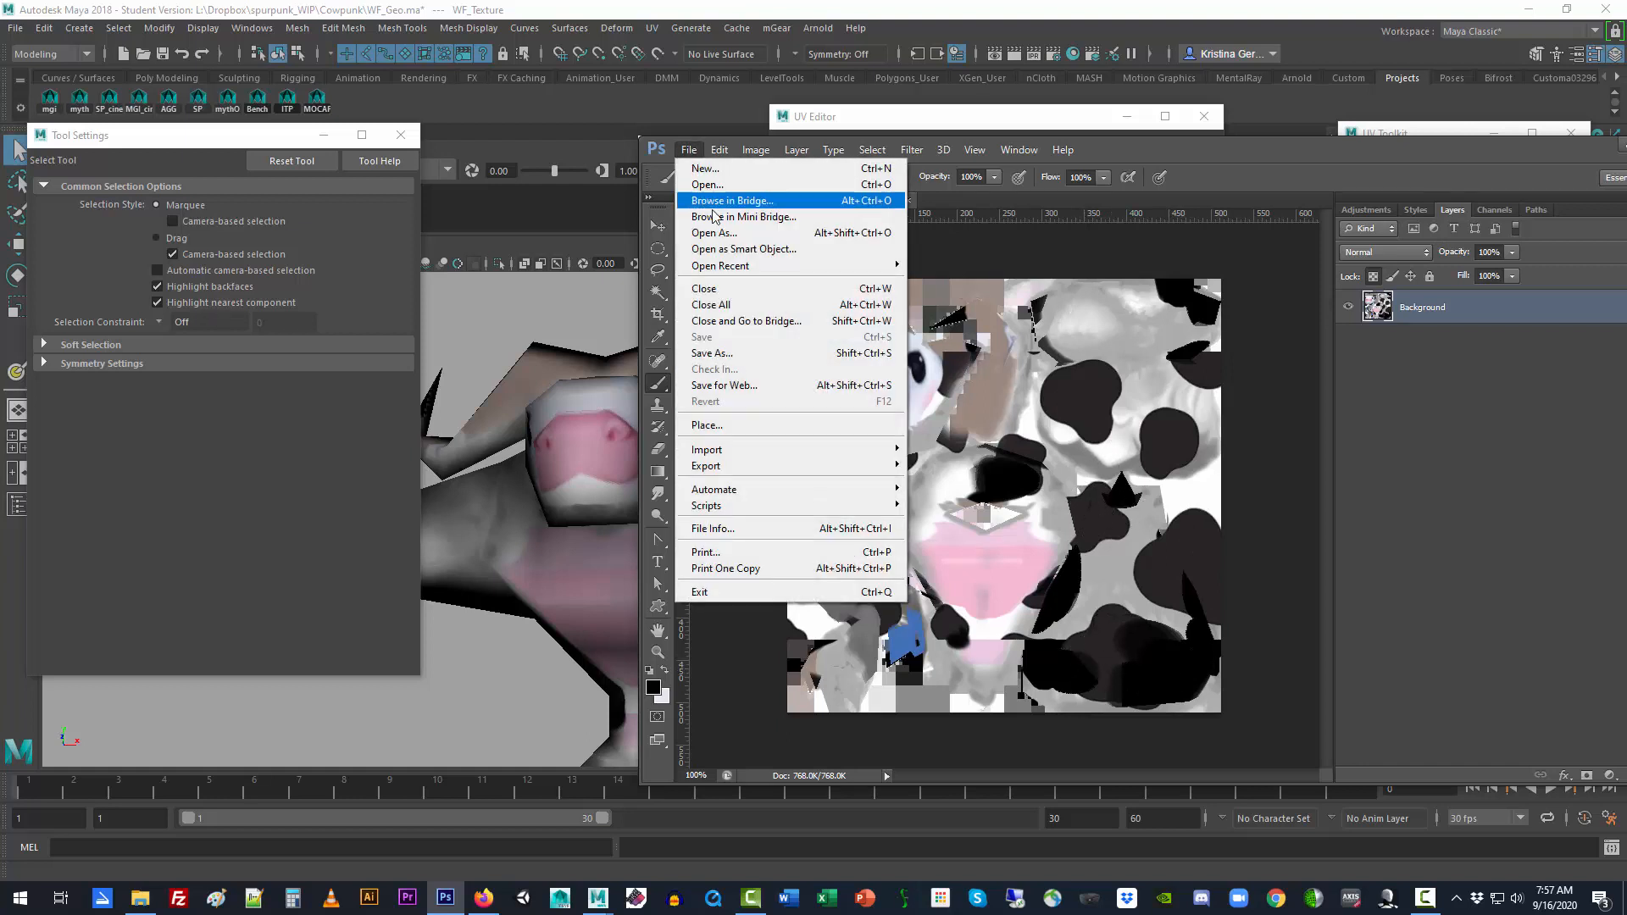
{"action": "mouse_move", "coordinate": [770, 455]}
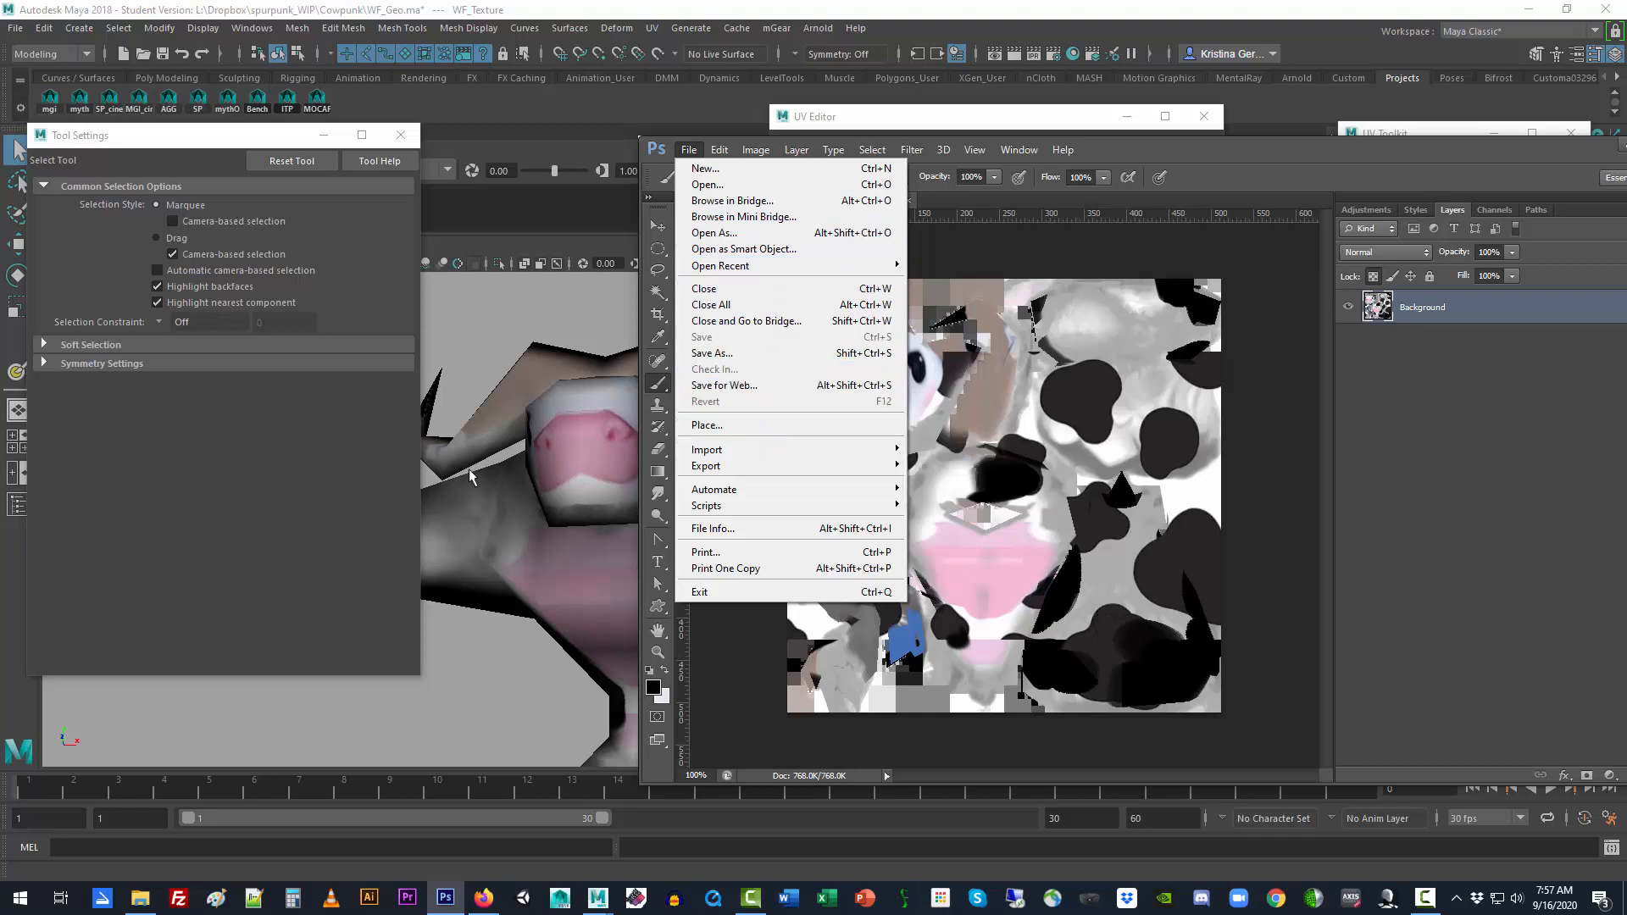
{"action": "left_click", "coordinate": [140, 899]}
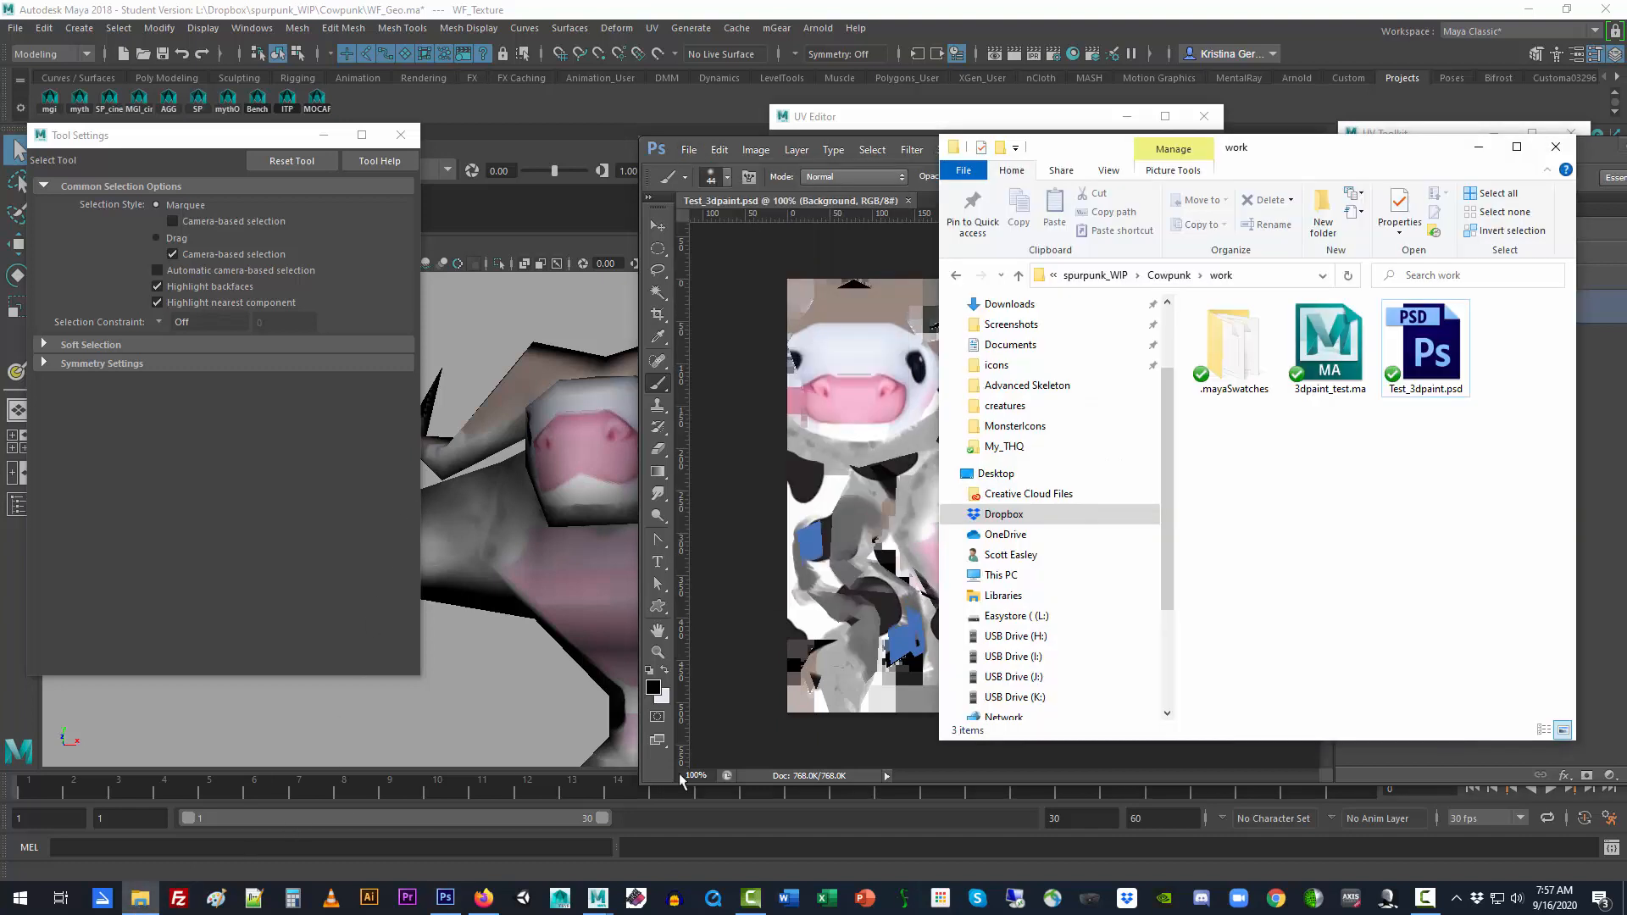
{"action": "left_click", "coordinate": [1170, 276]}
{"action": "left_click_drag", "start_coordinate": [1282, 155], "coordinate": [465, 155]}
{"action": "left_click_drag", "start_coordinate": [428, 438], "coordinate": [958, 502]}
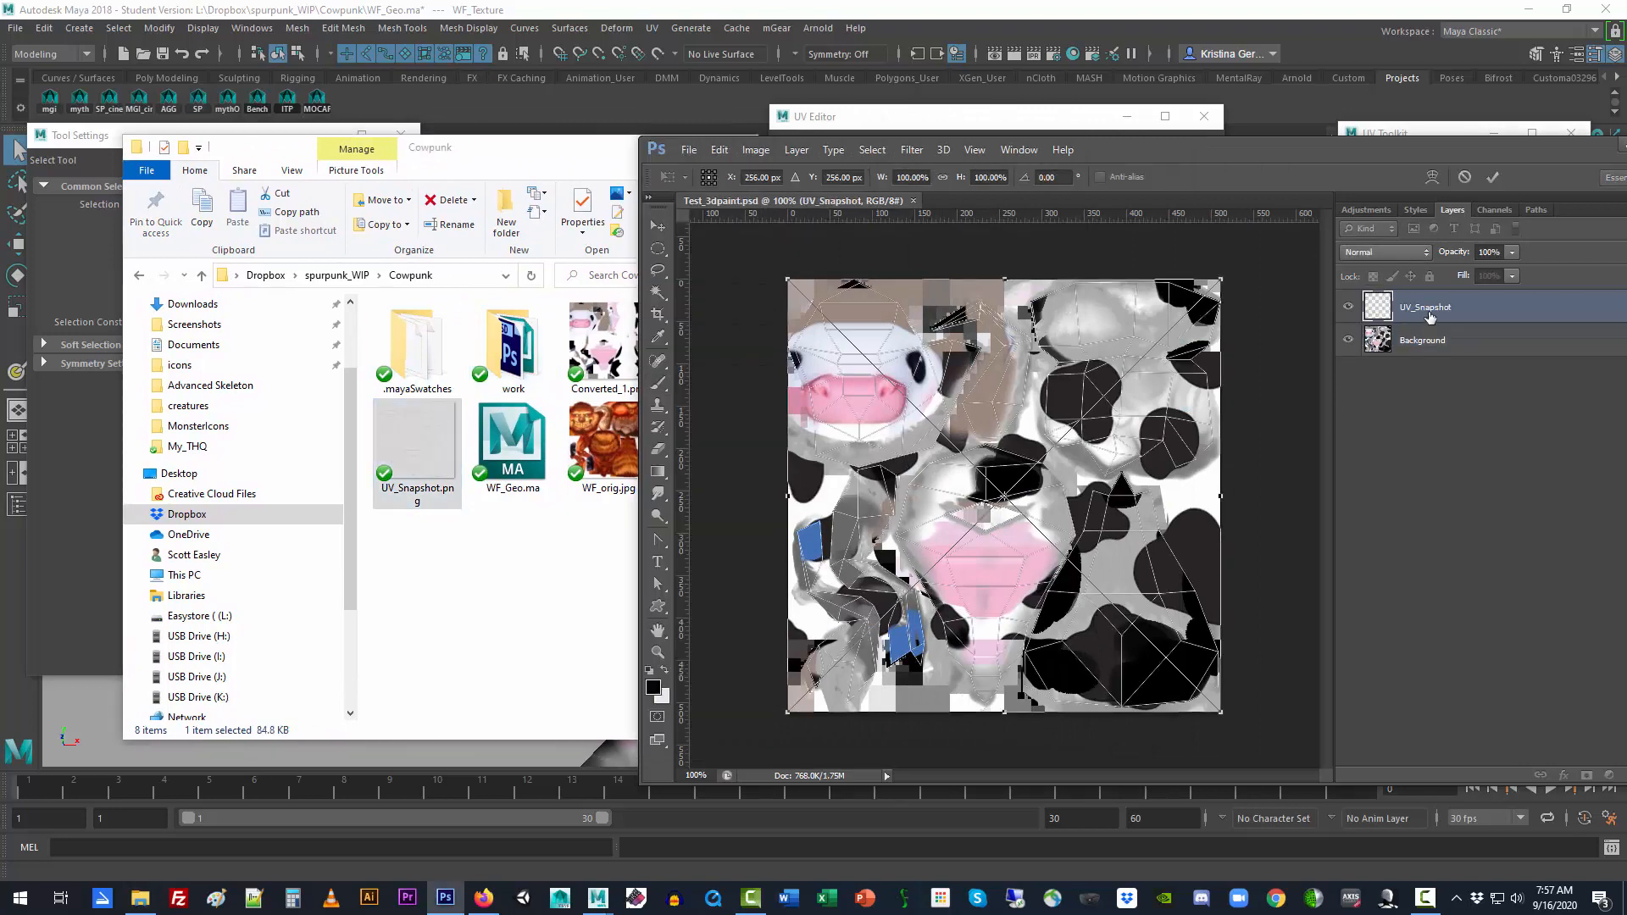
Set the UV_Snapshot layer's blend mode to Darken and commit its placement
{"action": "left_click", "coordinate": [1406, 252]}
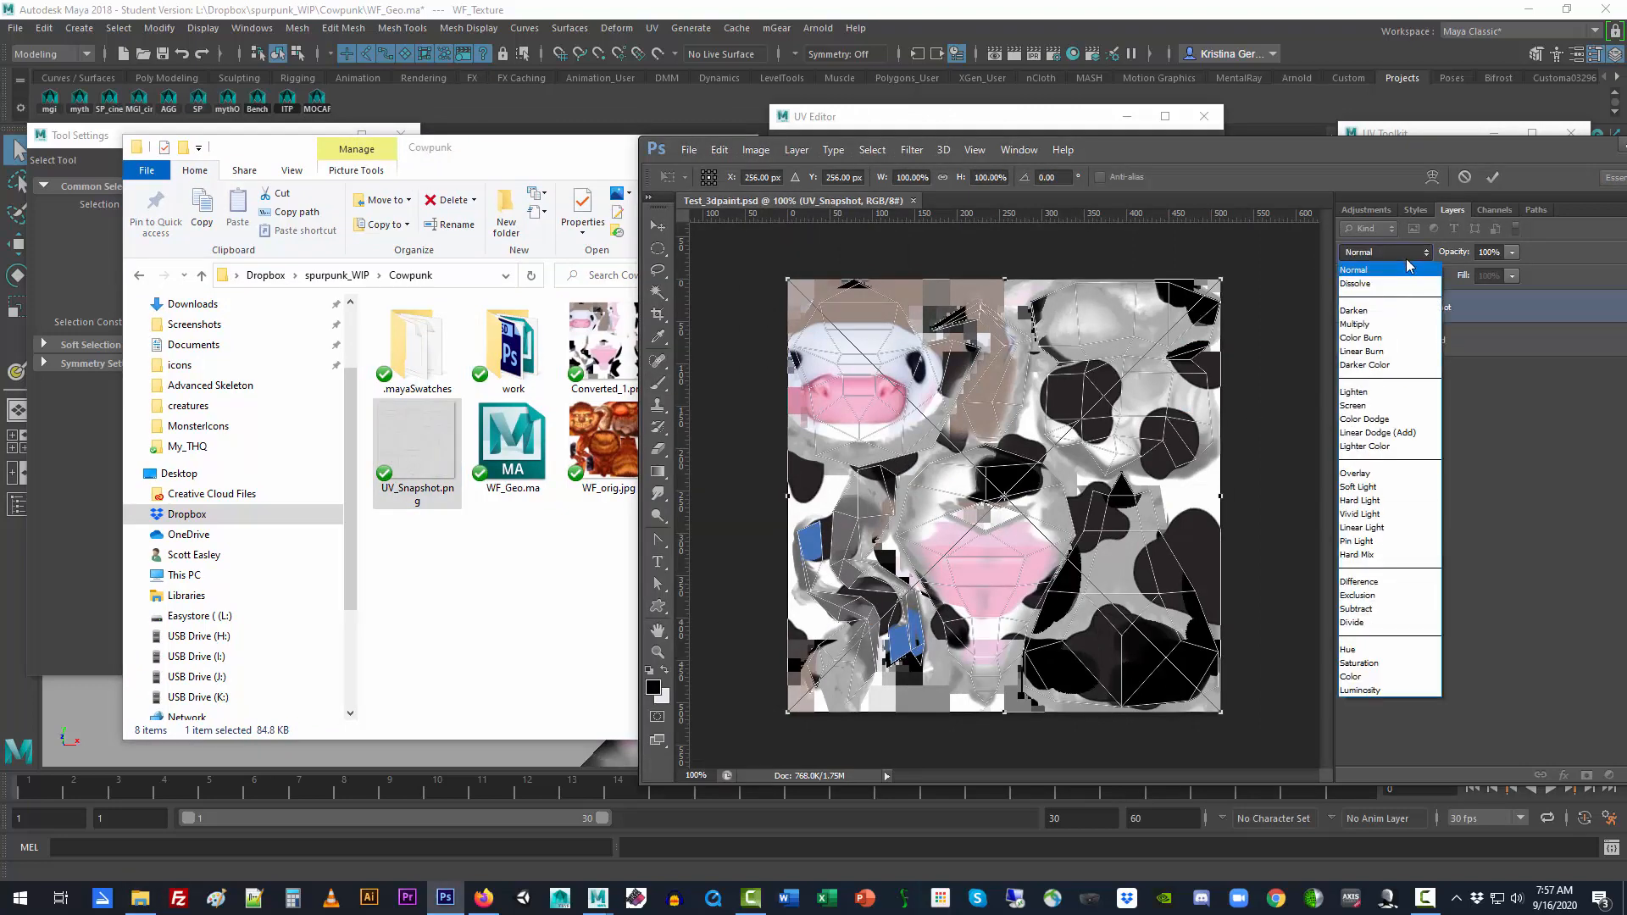
{"action": "left_click", "coordinate": [1405, 315]}
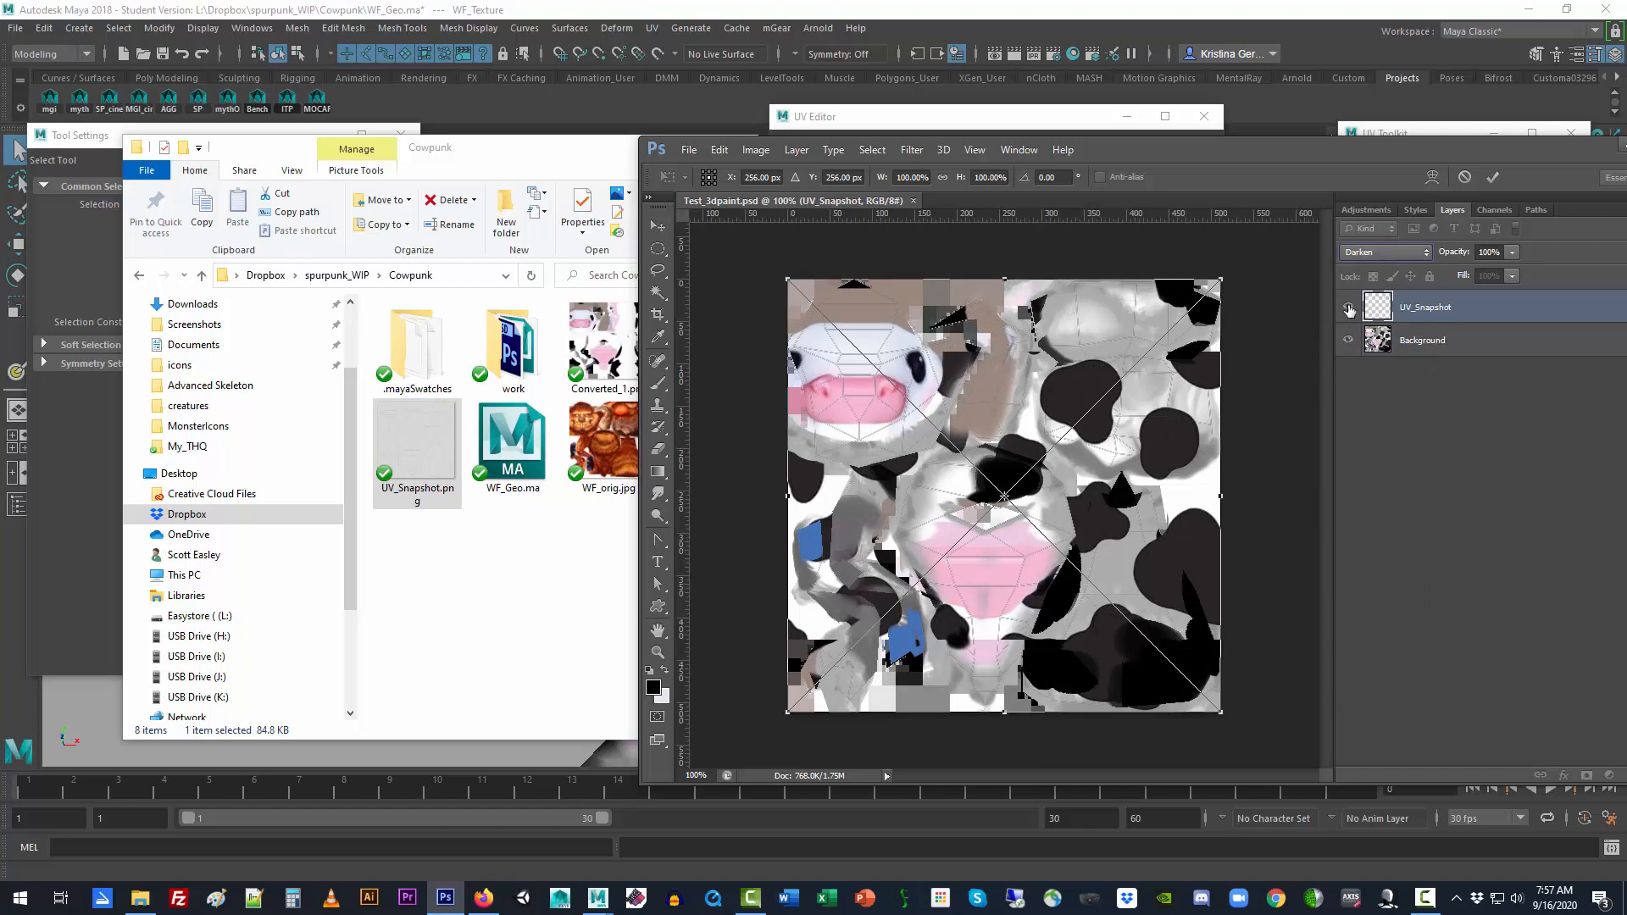
{"action": "key", "text": "Return"}
{"action": "key", "text": "Return"}
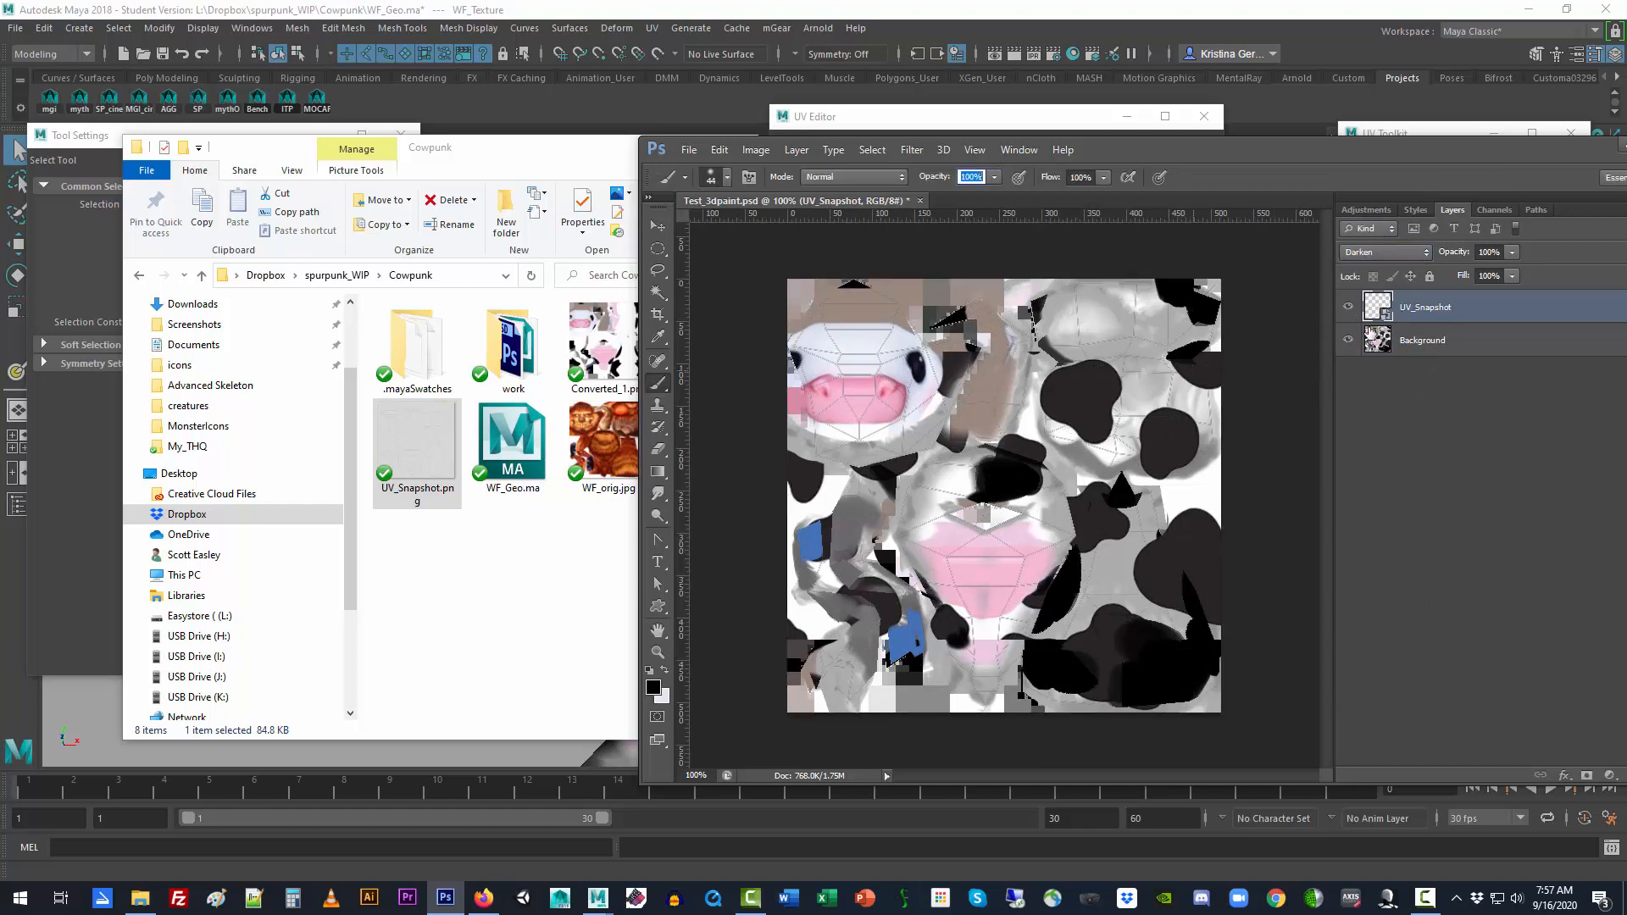
Toggle the UV_Snapshot layer's visibility to compare the painted texture with and without the UV wireframe, leaving the layer shown
{"action": "left_click", "coordinate": [1349, 311]}
{"action": "left_click", "coordinate": [1349, 310]}
{"action": "left_click", "coordinate": [1349, 310]}
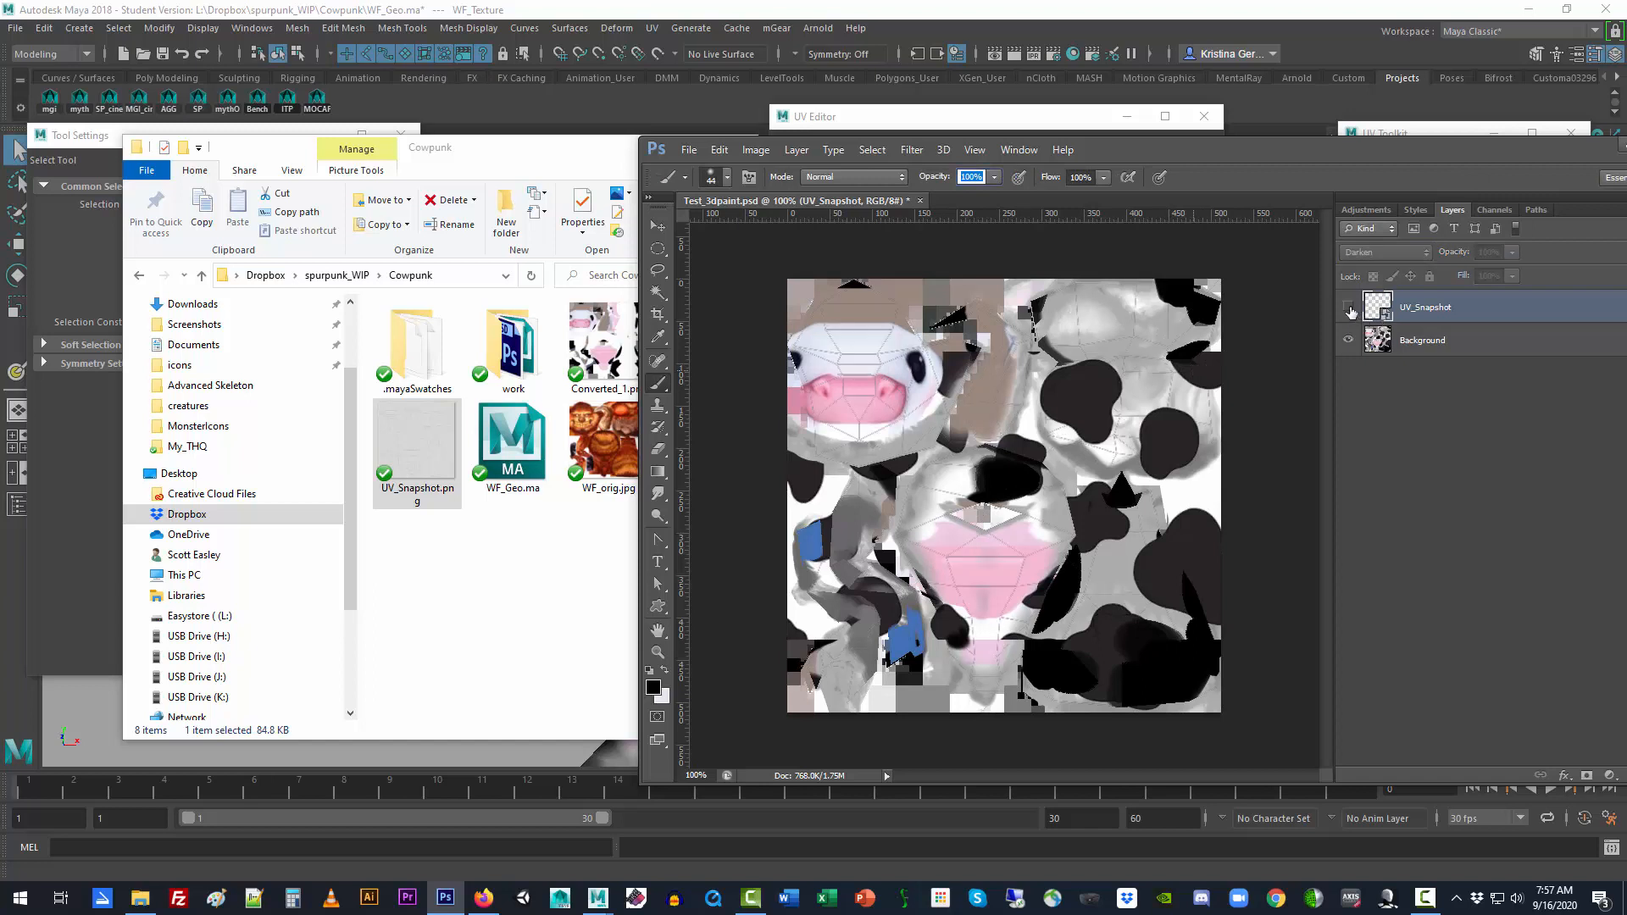
{"action": "left_click", "coordinate": [1349, 310]}
{"action": "left_click", "coordinate": [1349, 310]}
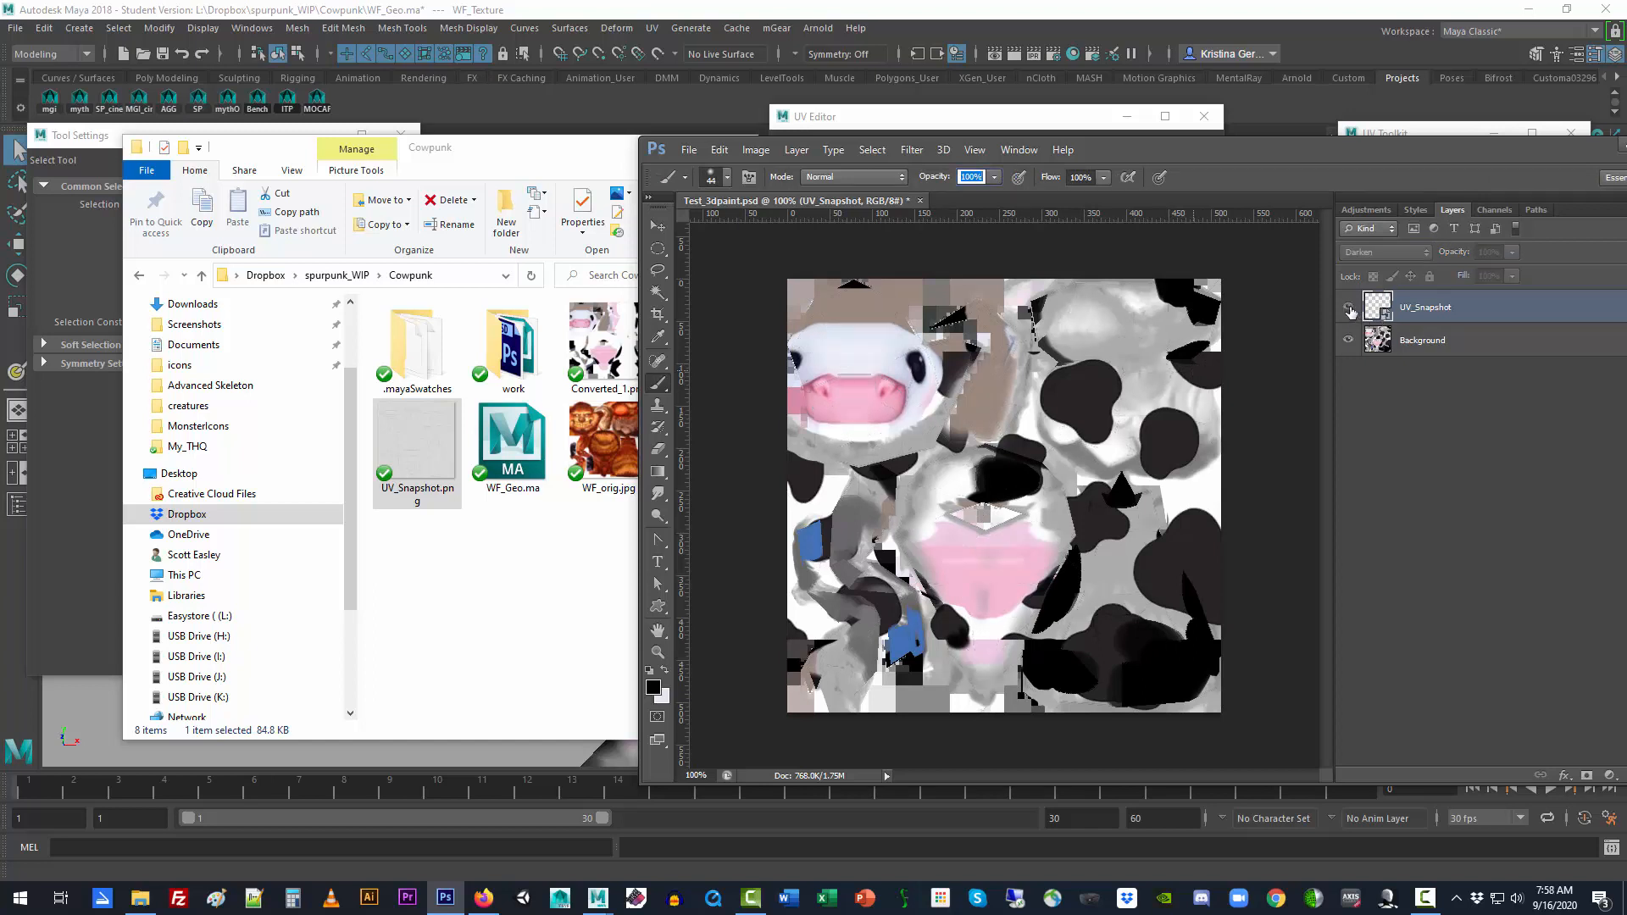
{"action": "left_click", "coordinate": [1349, 310]}
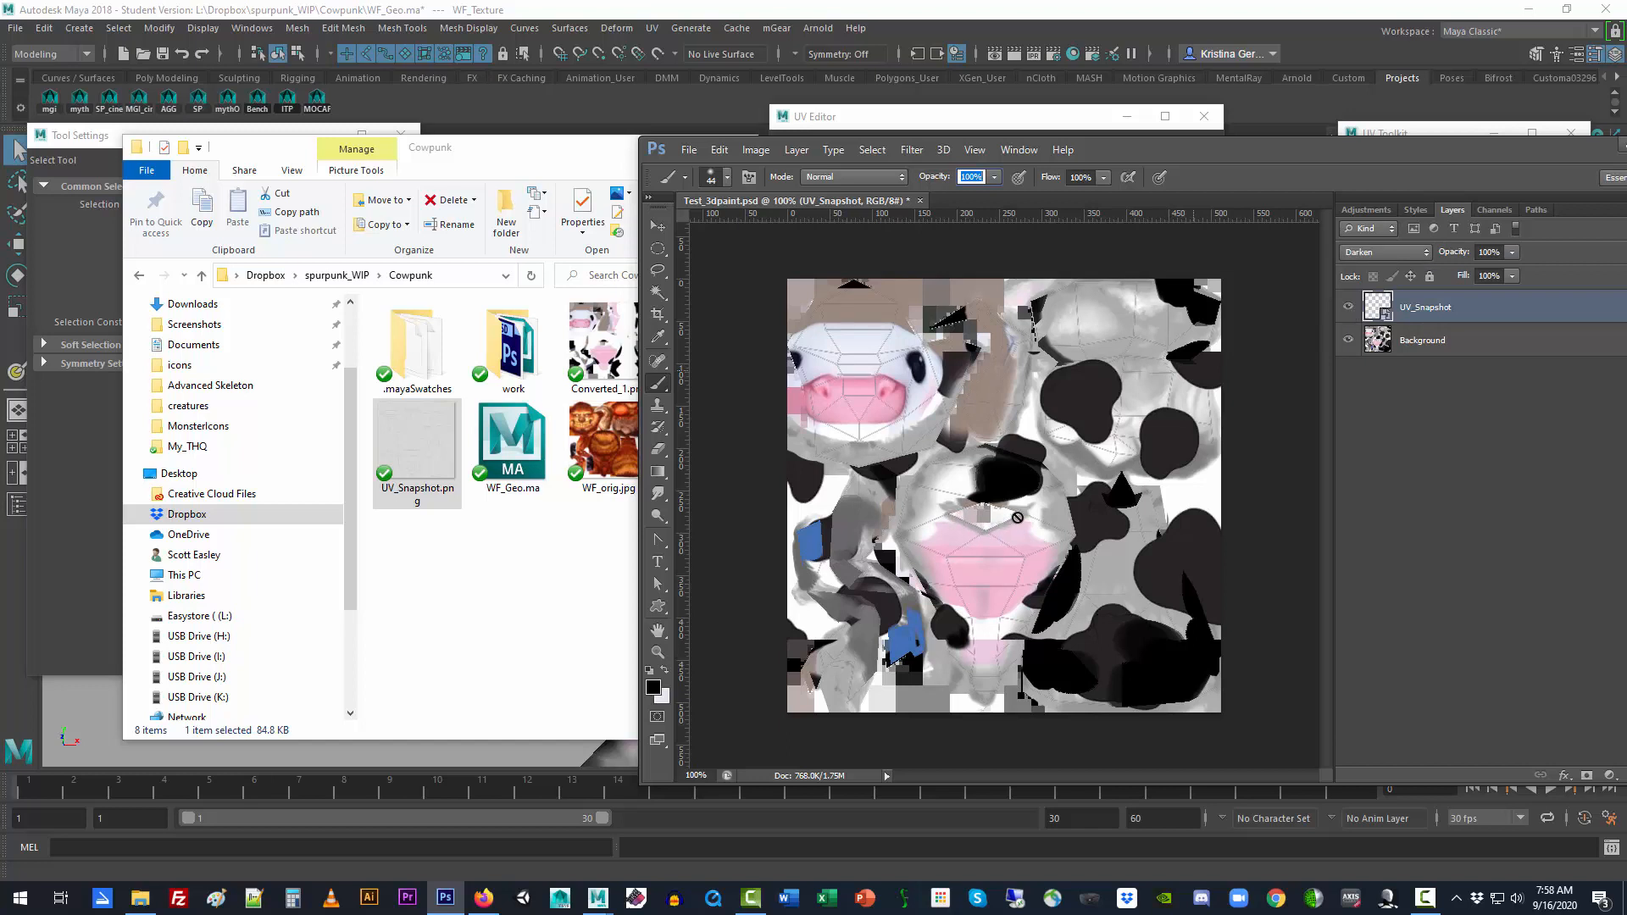
Switch back to Maya and view the whole painted cow from the front
{"action": "left_click", "coordinate": [493, 37]}
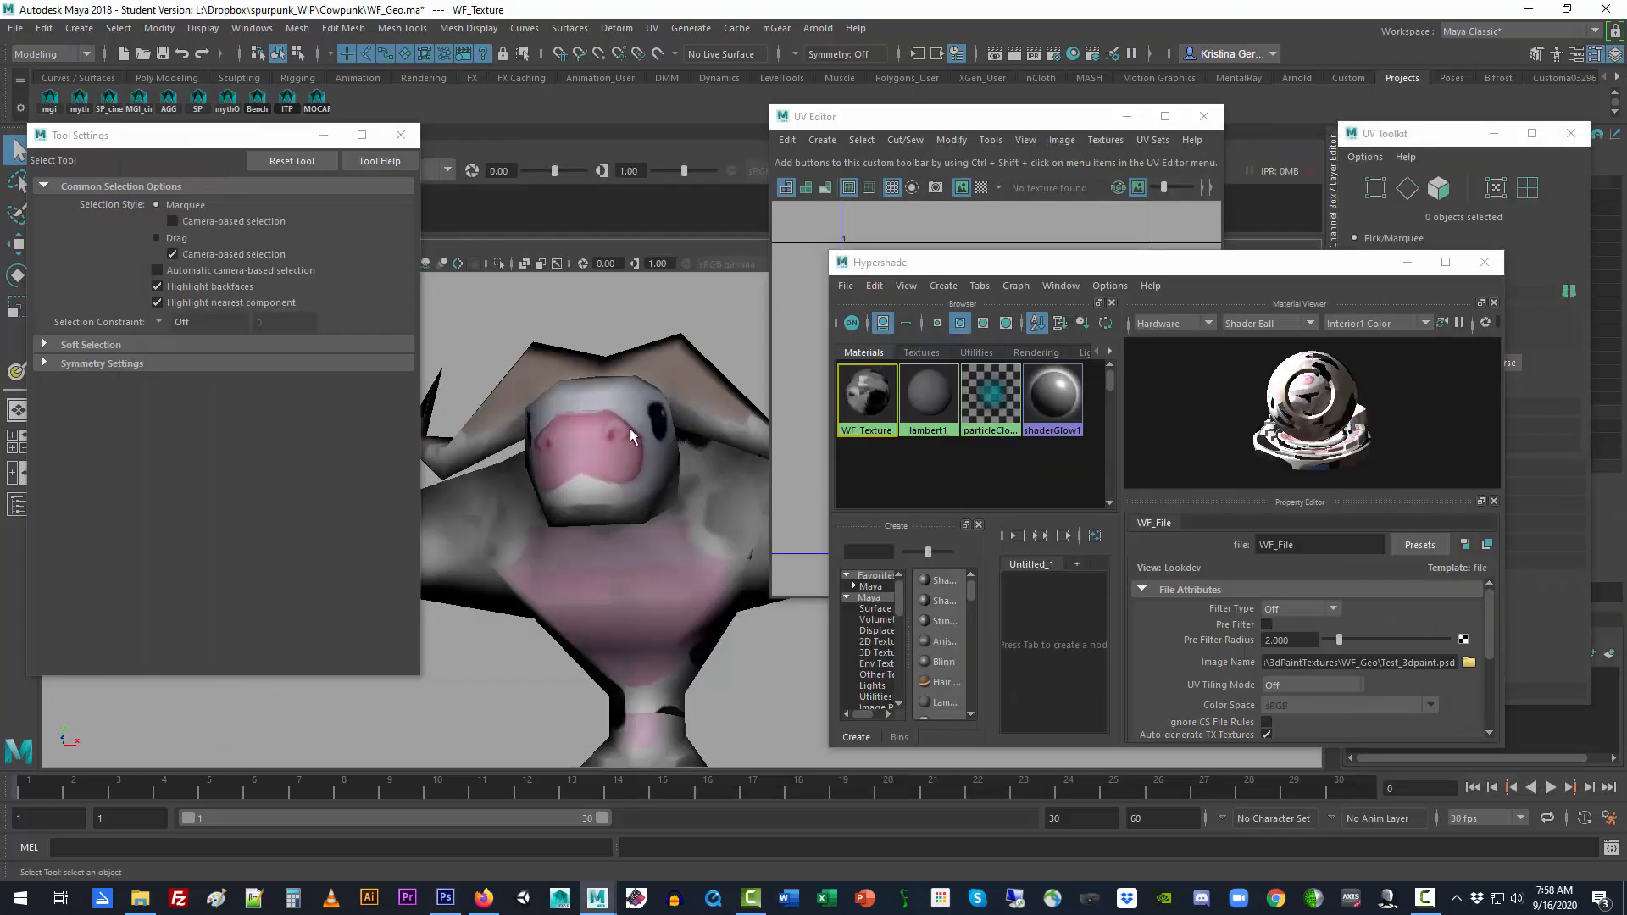
{"action": "left_click_drag", "start_coordinate": [658, 506], "coordinate": [698, 633], "text": "alt"}
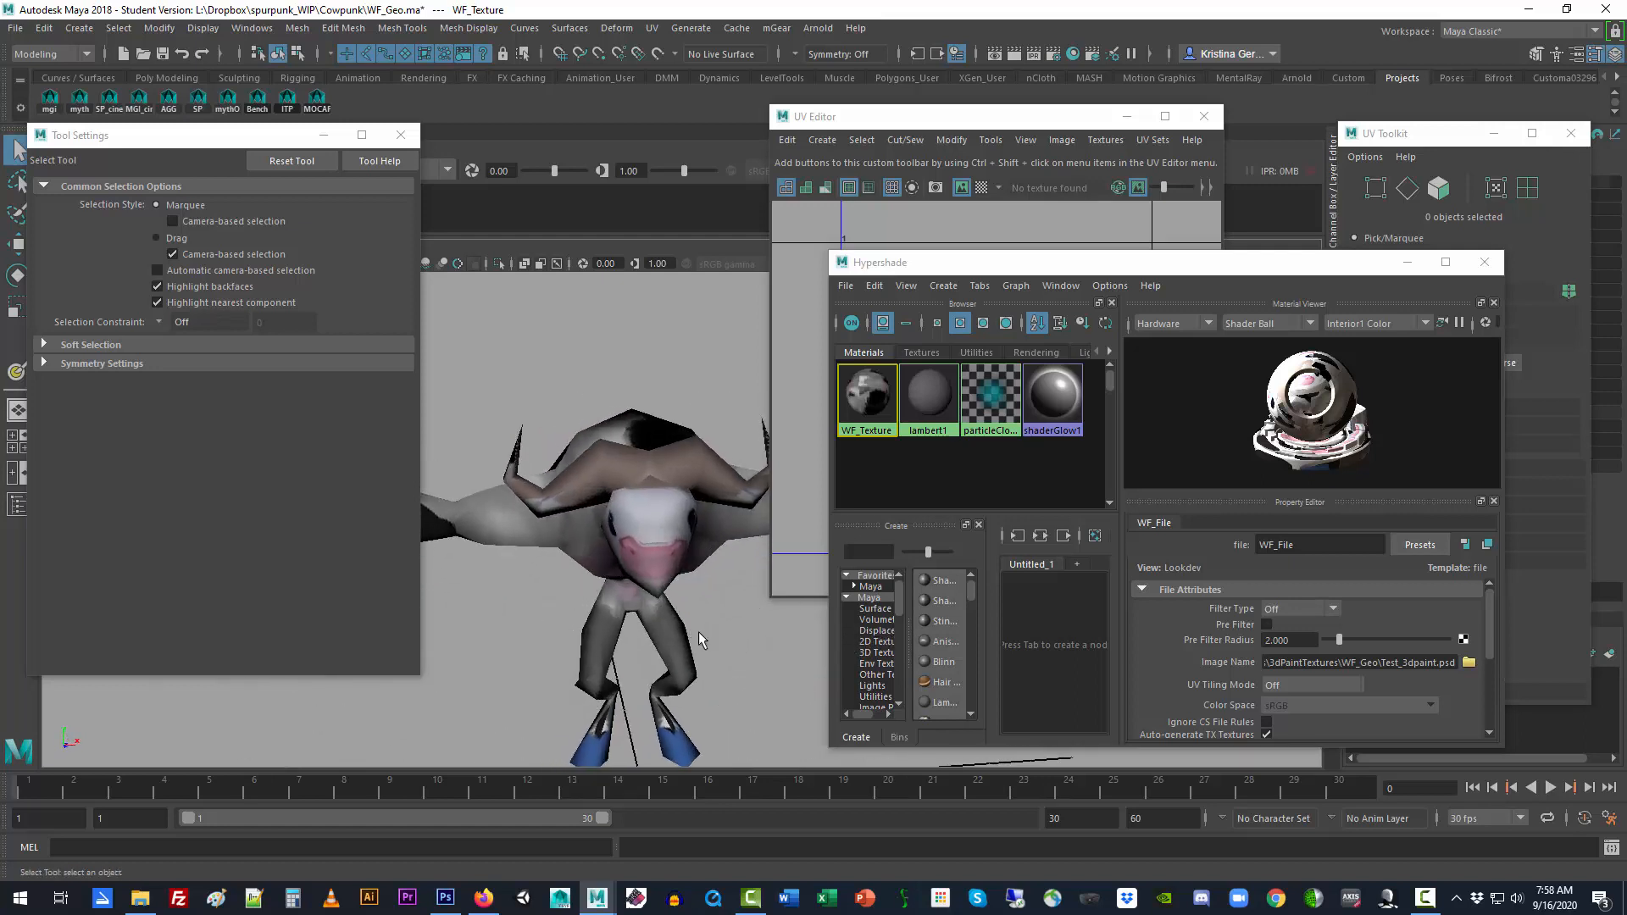
{"action": "right_click_drag", "start_coordinate": [629, 669], "coordinate": [561, 672], "text": "alt"}
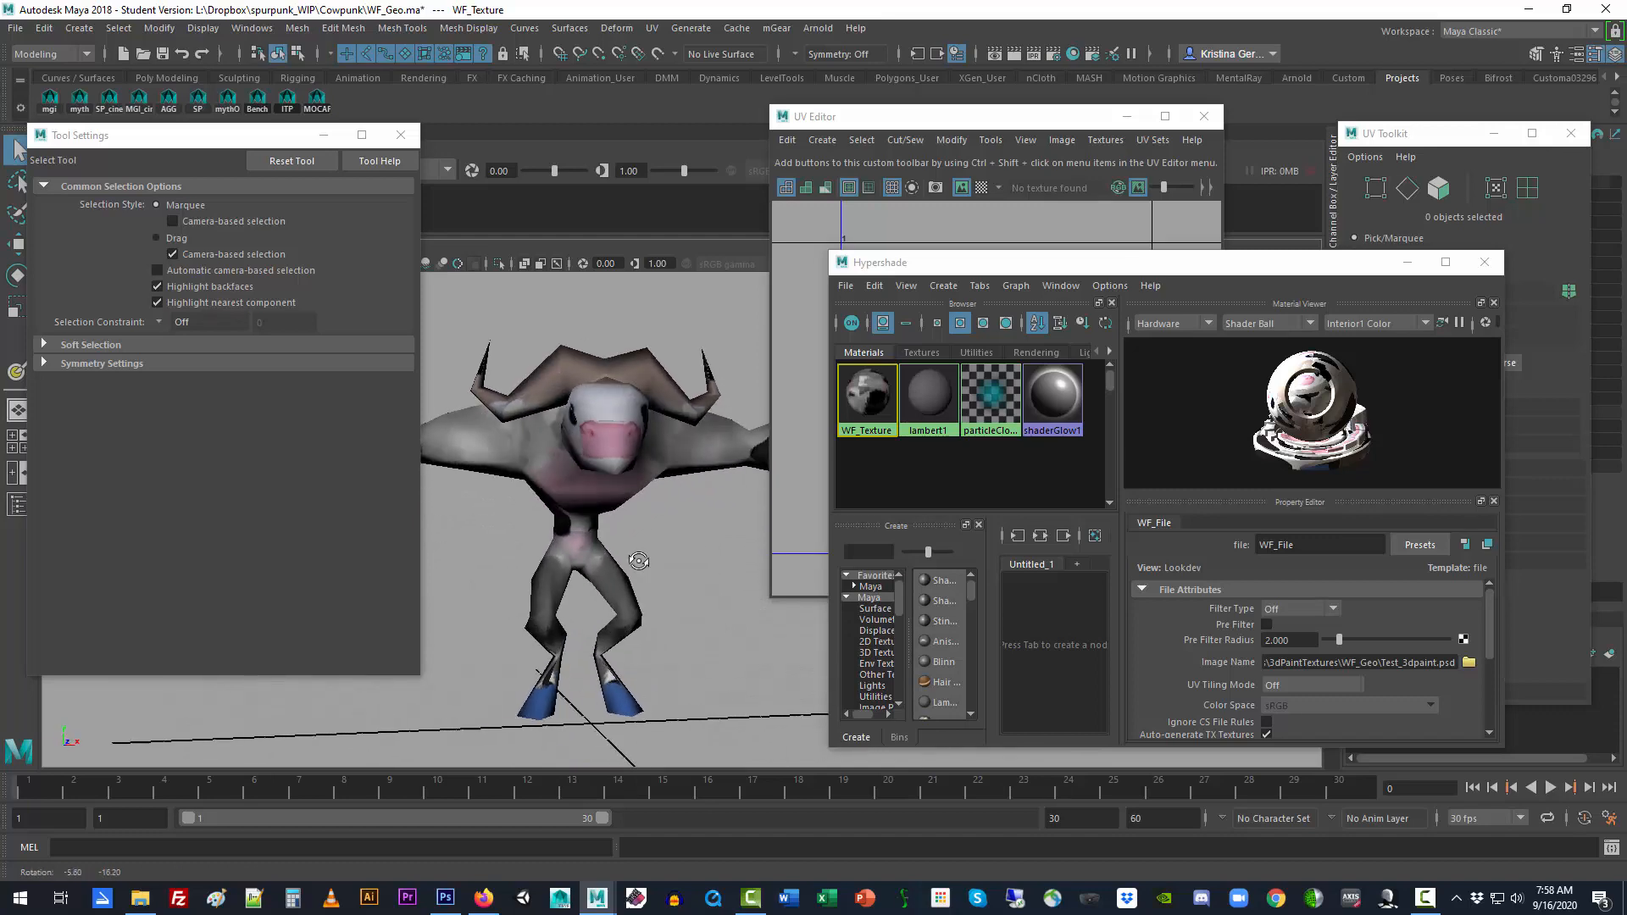